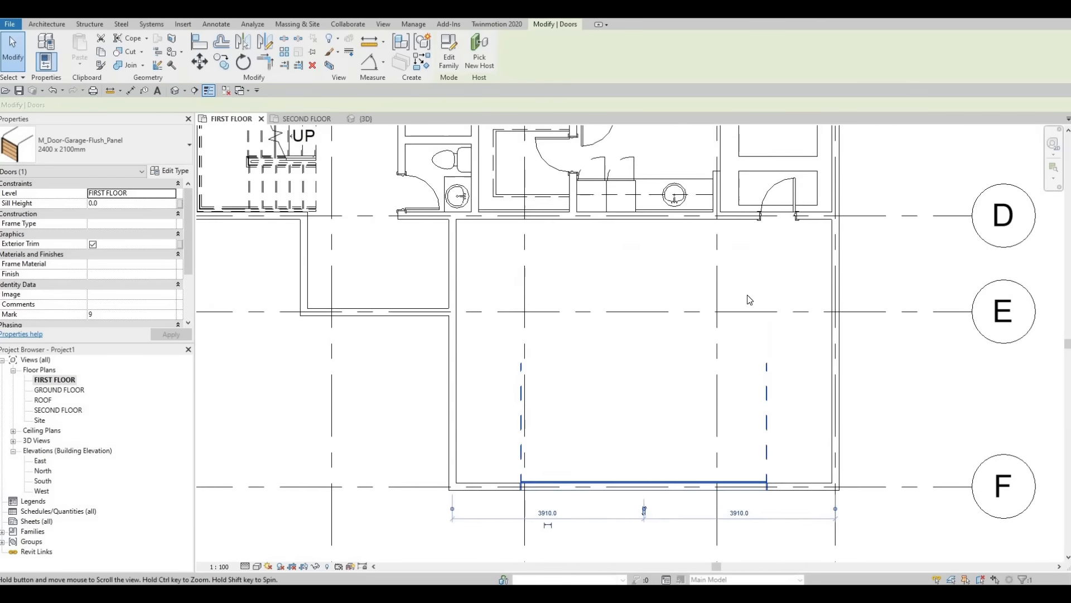
- Set the selected garage door type's width to 6000 mm
{"action": "scroll", "coordinate": [751, 330], "scroll_direction": "down", "scroll_amount": 1}
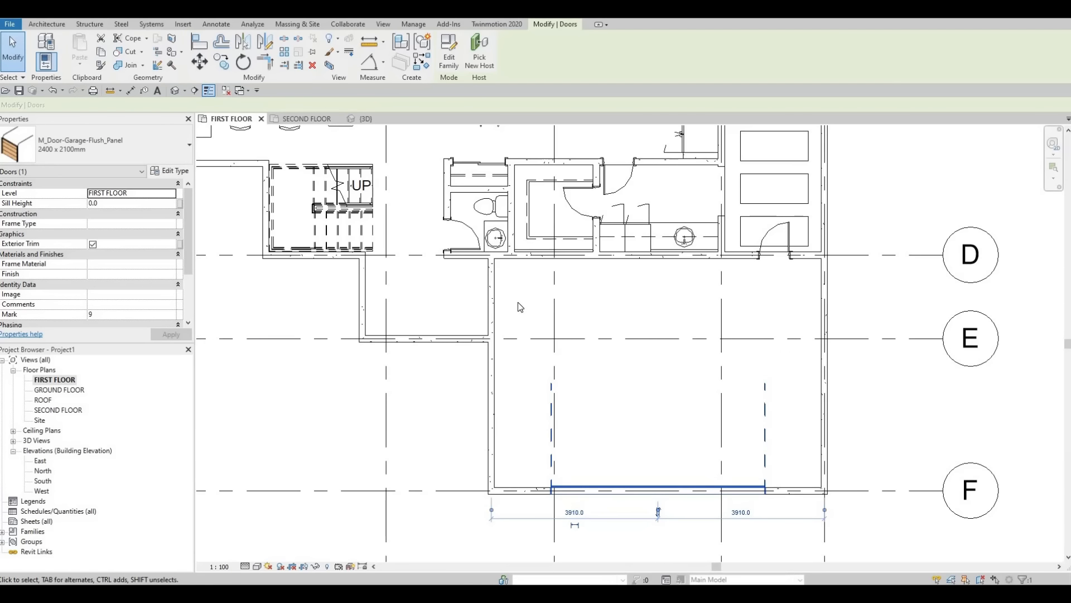
{"action": "middle_click_drag", "start_coordinate": [556, 368], "coordinate": [548, 298]}
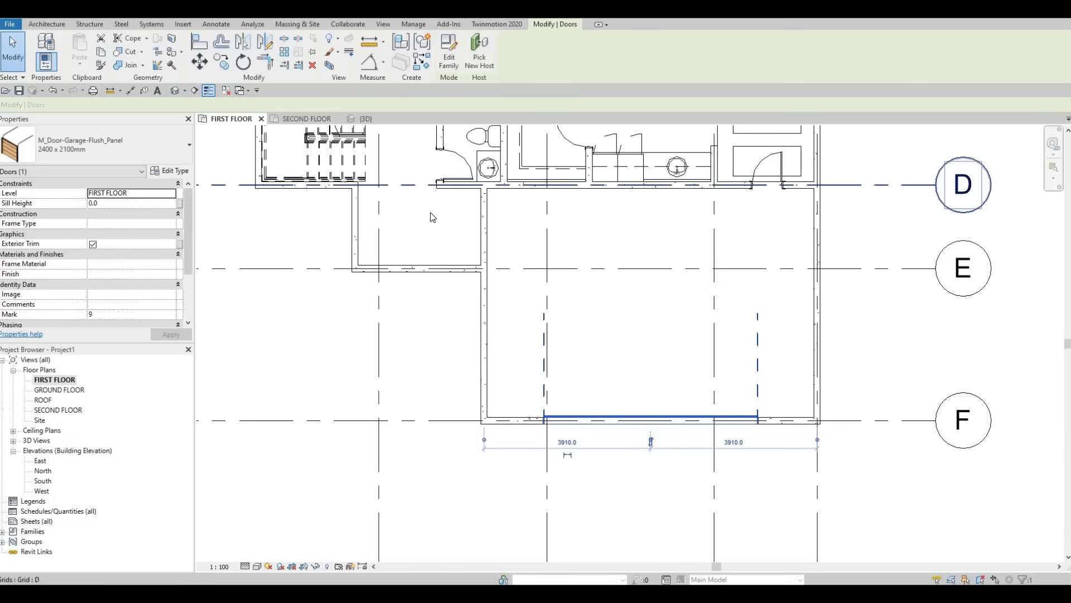
{"action": "left_click", "coordinate": [170, 171]}
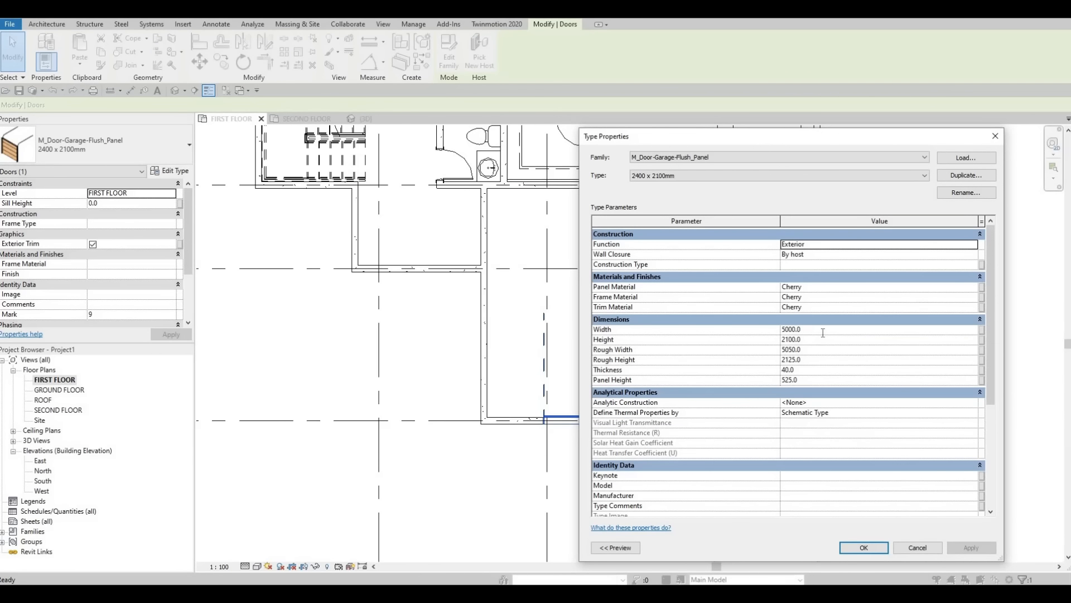
{"action": "left_click", "coordinate": [823, 332]}
{"action": "type", "text": "6000"}
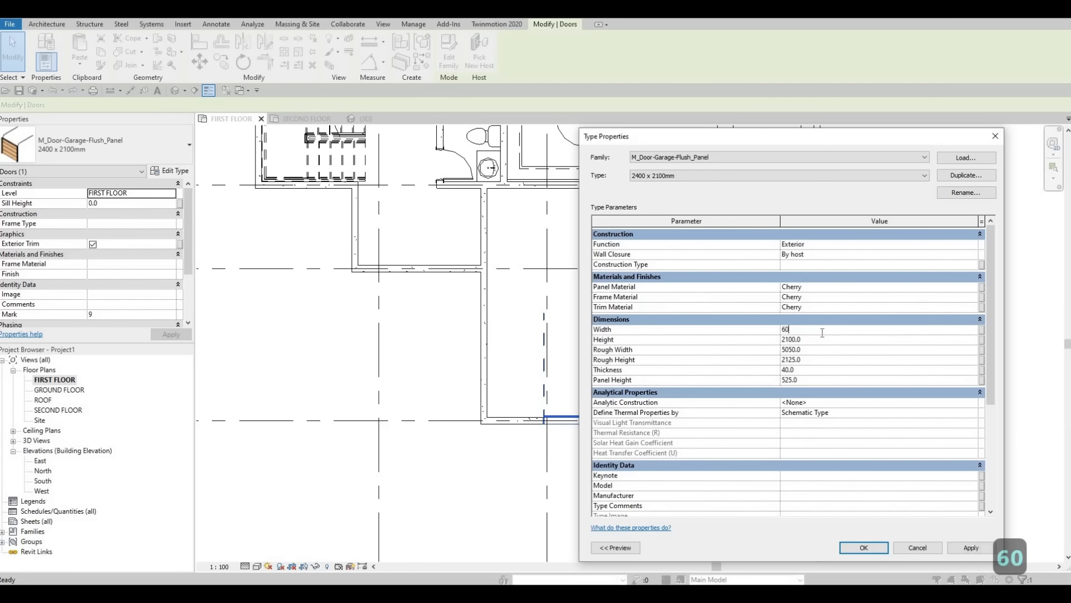
{"action": "left_click", "coordinate": [879, 548]}
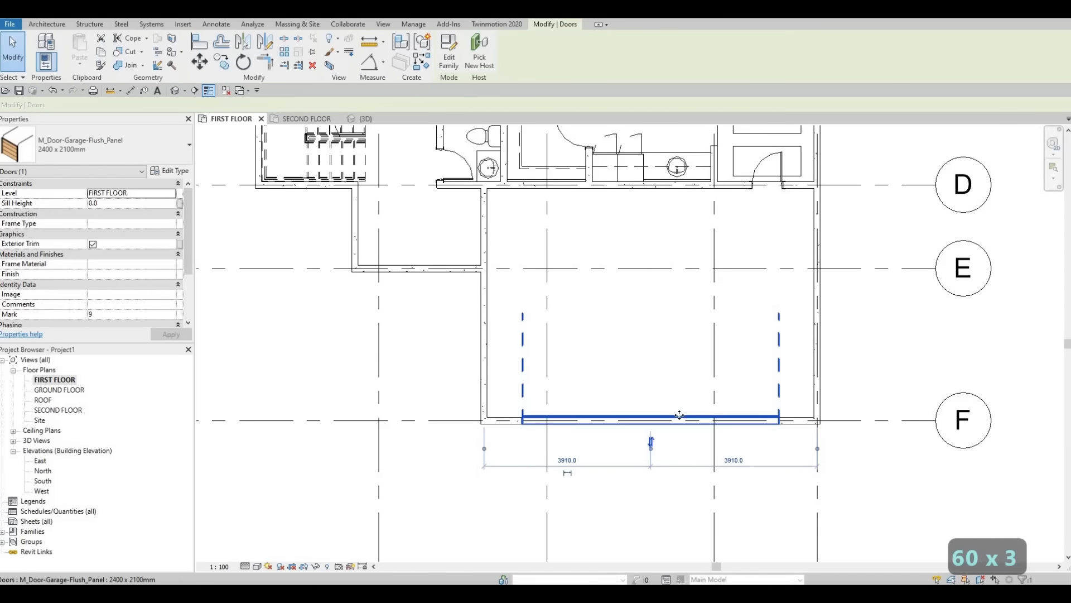
- Nudge the garage door along the grid F wall toward grid 5 until its centre is 4190 mm from the garage's left side
{"action": "key", "text": "Right"}
{"action": "key", "text": "Right"}
{"action": "key", "text": "Right"}
{"action": "key", "text": "Right"}
{"action": "key", "text": "Right"}
{"action": "key", "text": "Right"}
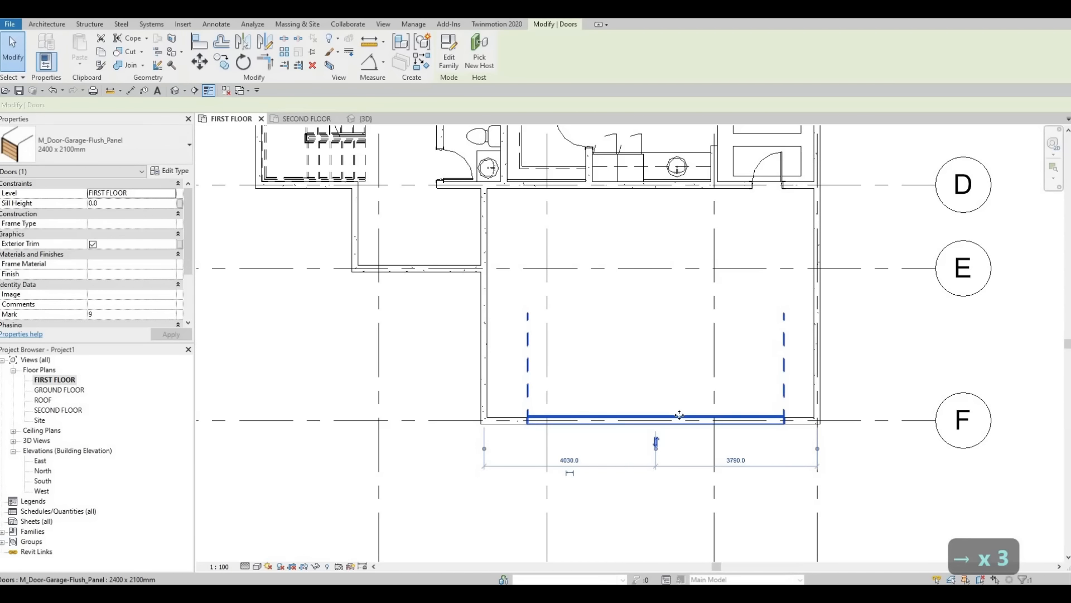
{"action": "key", "text": "Right"}
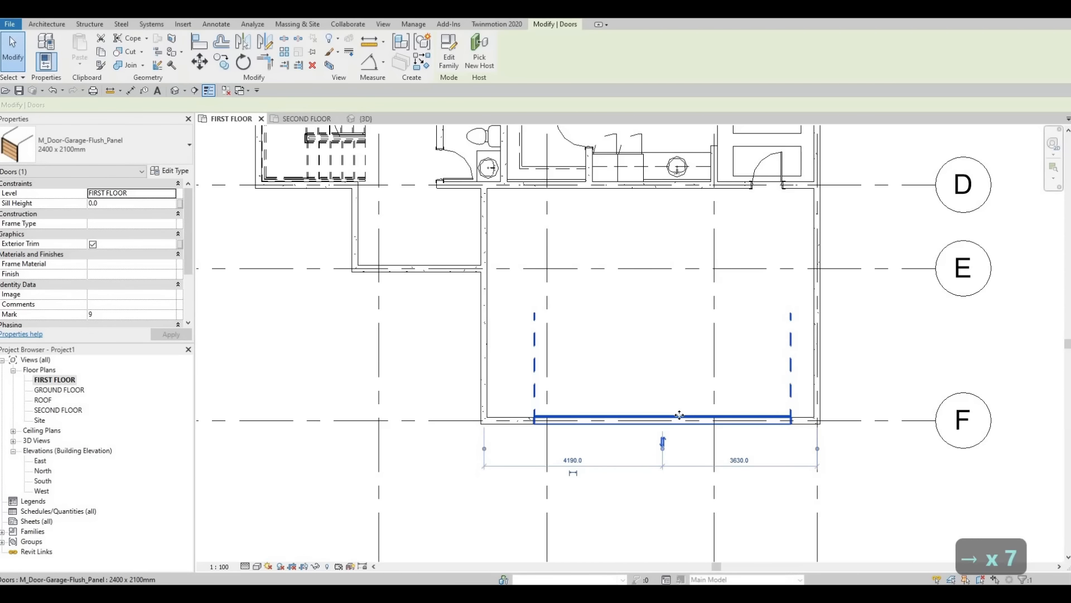
{"action": "key", "text": "Escape"}
{"action": "key", "text": "Escape"}
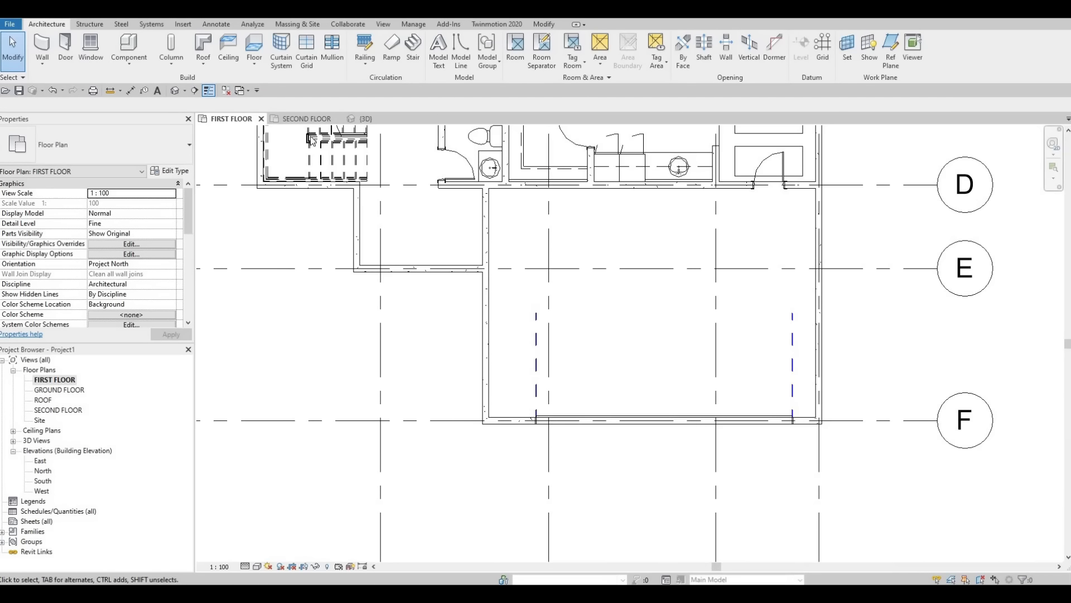
{"action": "middle_click_drag", "start_coordinate": [549, 193], "coordinate": [545, 326]}
{"action": "middle_click_drag", "start_coordinate": [521, 211], "coordinate": [518, 254]}
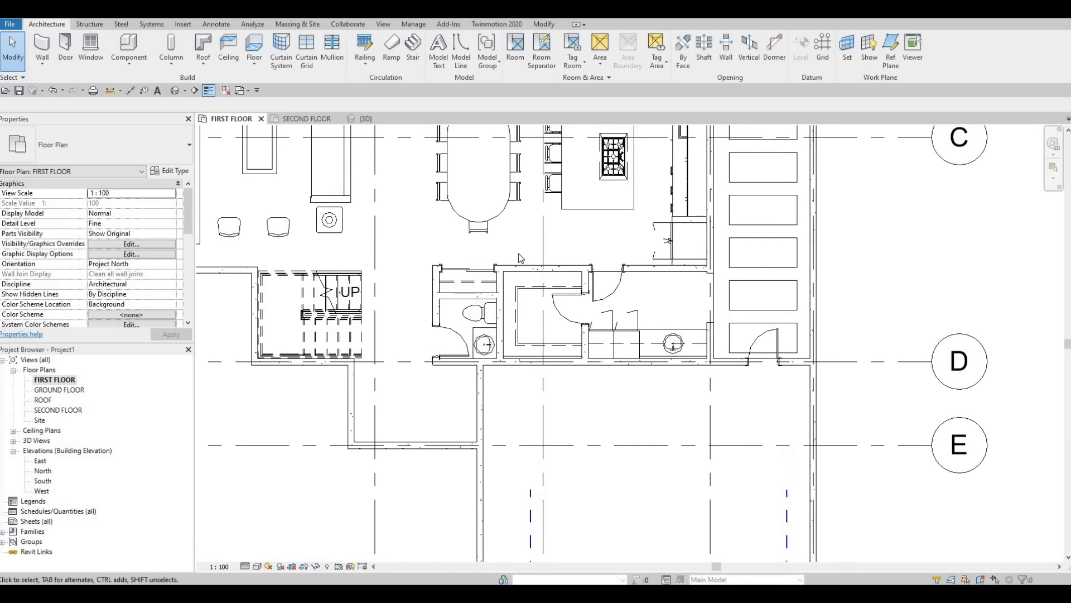
{"action": "scroll", "coordinate": [491, 257], "scroll_direction": "up", "scroll_amount": 3}
{"action": "scroll", "coordinate": [628, 193], "scroll_direction": "down", "scroll_amount": 1}
{"action": "scroll", "coordinate": [633, 190], "scroll_direction": "down", "scroll_amount": 2}
{"action": "middle_click_drag", "start_coordinate": [633, 190], "coordinate": [581, 329]}
{"action": "scroll", "coordinate": [630, 256], "scroll_direction": "down", "scroll_amount": 1}
{"action": "middle_click_drag", "start_coordinate": [631, 256], "coordinate": [604, 399]}
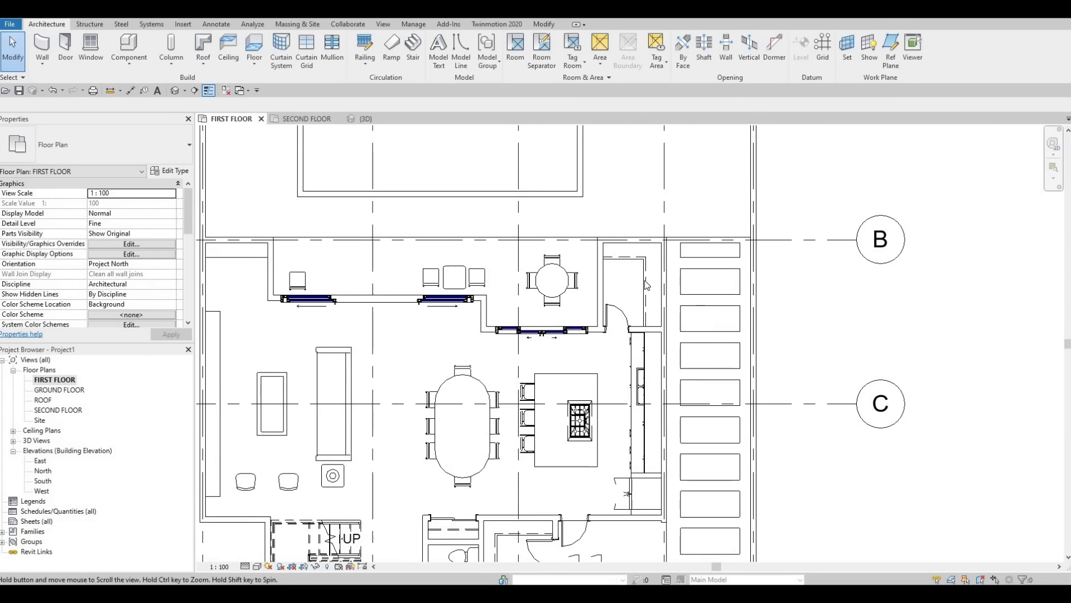
{"action": "scroll", "coordinate": [631, 253], "scroll_direction": "up", "scroll_amount": 3}
{"action": "left_click", "coordinate": [652, 292]}
{"action": "key", "text": "Escape"}
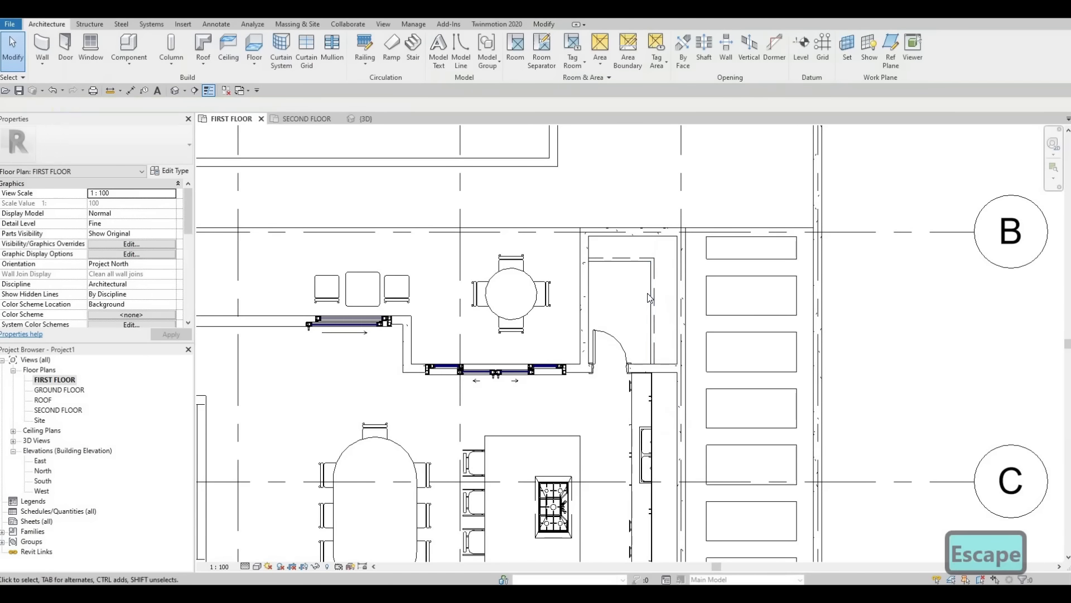
{"action": "left_click", "coordinate": [650, 293]}
{"action": "key", "text": "Escape"}
{"action": "scroll", "coordinate": [558, 290], "scroll_direction": "down", "scroll_amount": 3}
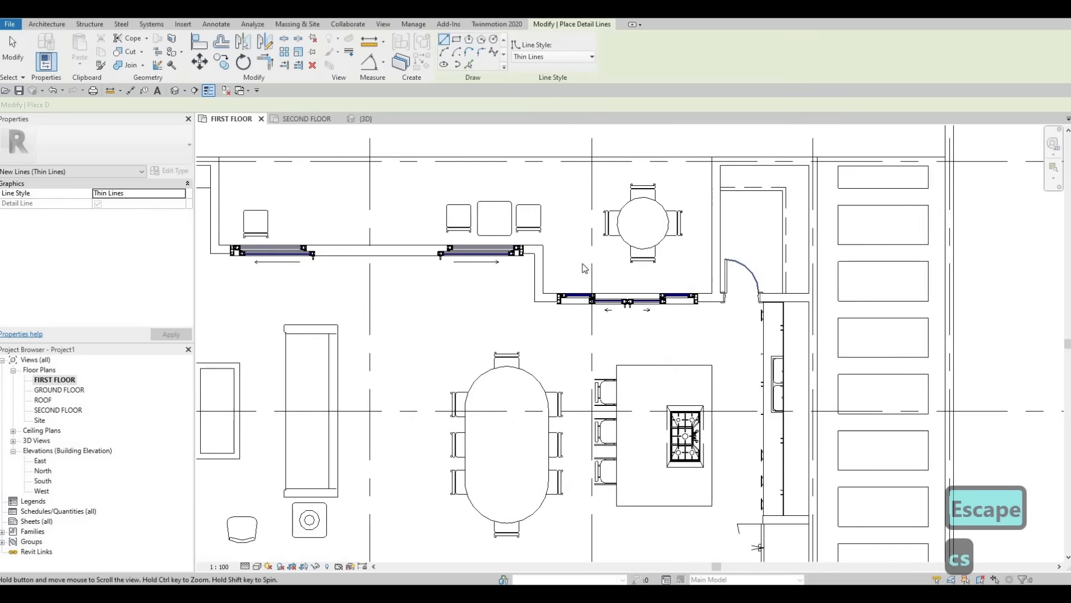
{"action": "scroll", "coordinate": [453, 240], "scroll_direction": "up", "scroll_amount": 2}
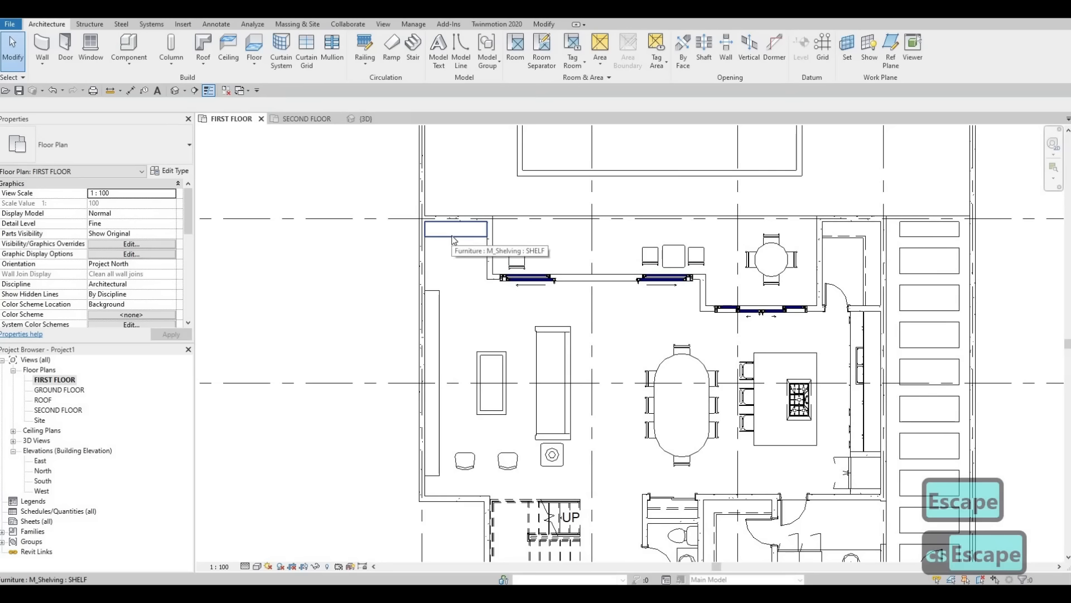
- Create another M_Shelving SHELF from the living room's corner shelf and place it upright along the garage's left wall, near grid F
{"action": "left_click", "coordinate": [454, 240]}
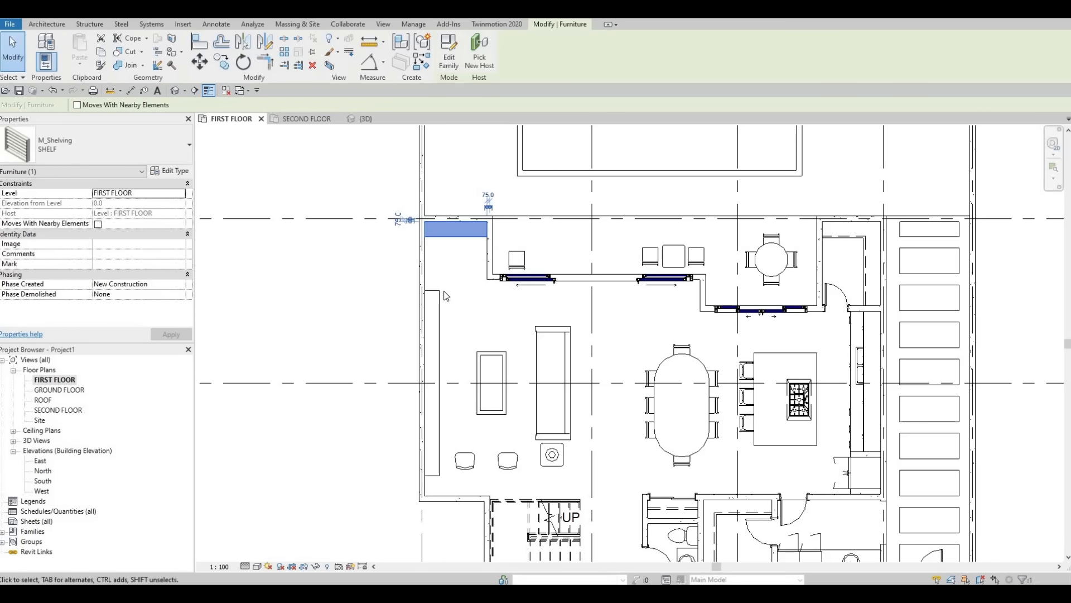
{"action": "key", "text": "c"}
{"action": "key", "text": "s"}
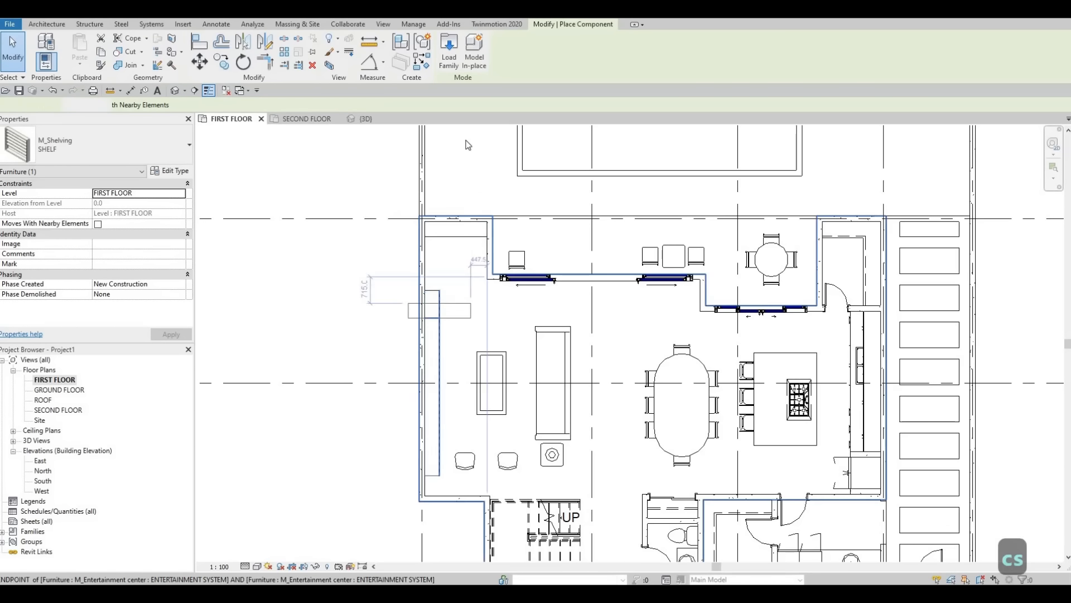
{"action": "middle_click_drag", "start_coordinate": [306, 267], "coordinate": [294, 213]}
{"action": "middle_click_drag", "start_coordinate": [548, 476], "coordinate": [300, 150]}
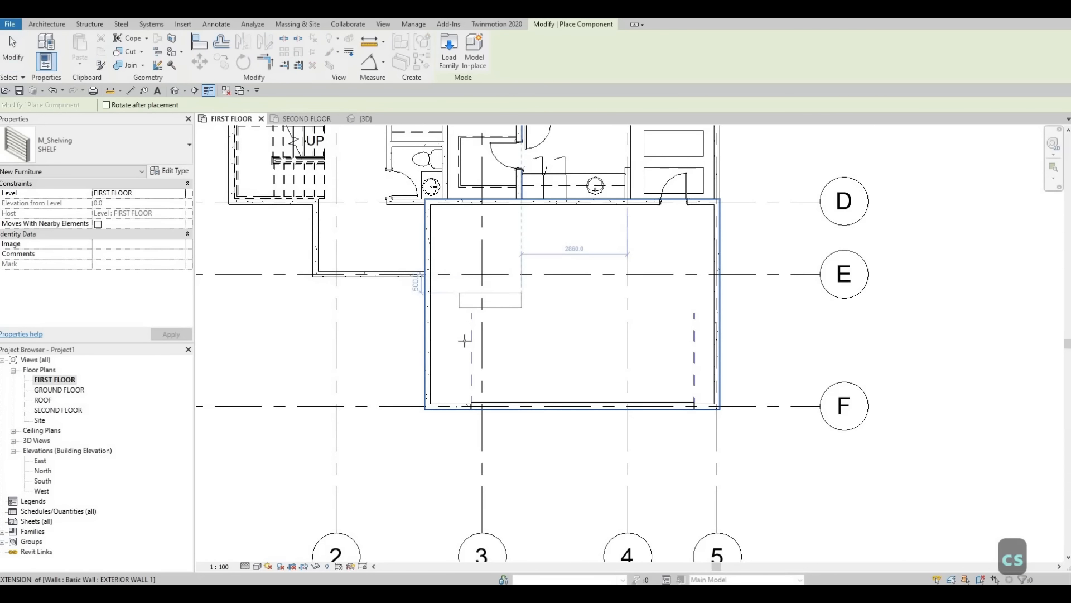
{"action": "key", "text": "space"}
{"action": "key", "text": "space"}
{"action": "scroll", "coordinate": [463, 340], "scroll_direction": "up", "scroll_amount": 2}
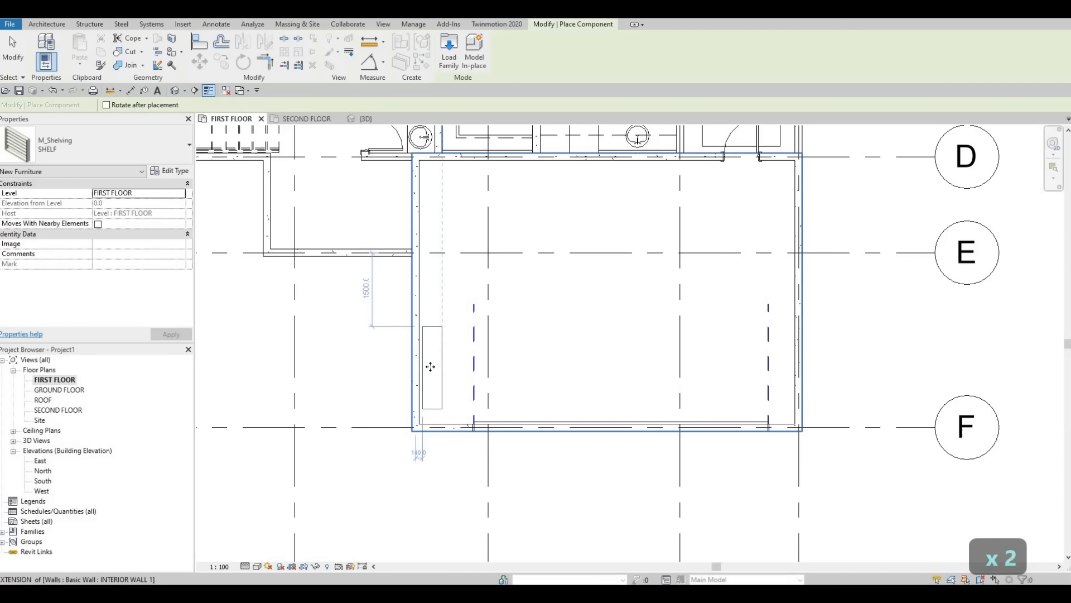
{"action": "left_click", "coordinate": [426, 366]}
{"action": "key", "text": "Escape"}
{"action": "key", "text": "Escape"}
- Align the new garage shelf's long side with the inner face of the garage's left wall
{"action": "scroll", "coordinate": [421, 357], "scroll_direction": "up", "scroll_amount": 4}
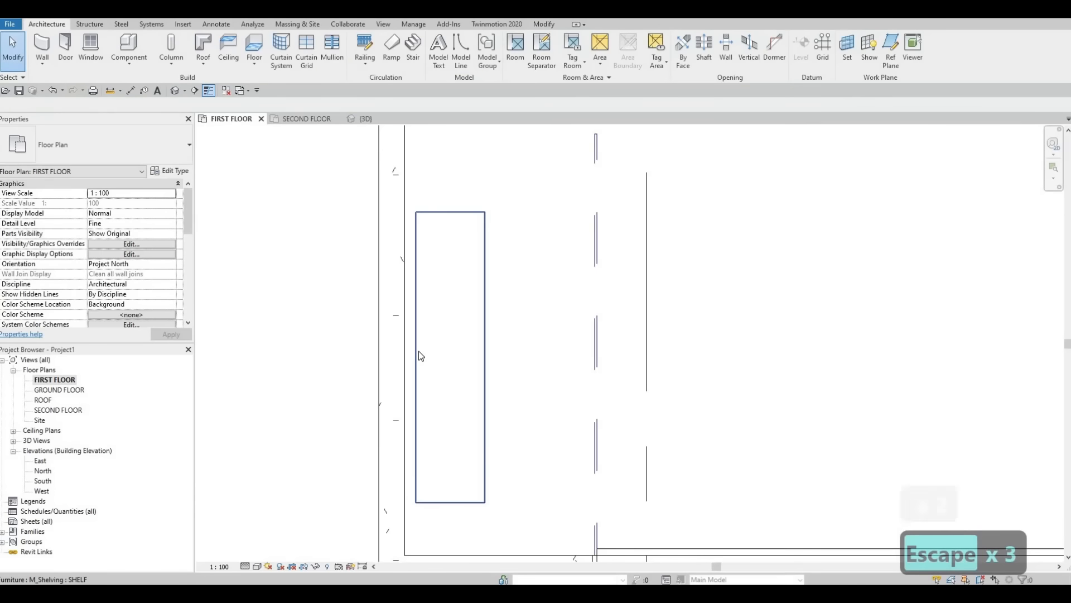
{"action": "left_click", "coordinate": [419, 352]}
{"action": "key", "text": "Escape"}
{"action": "key", "text": "a"}
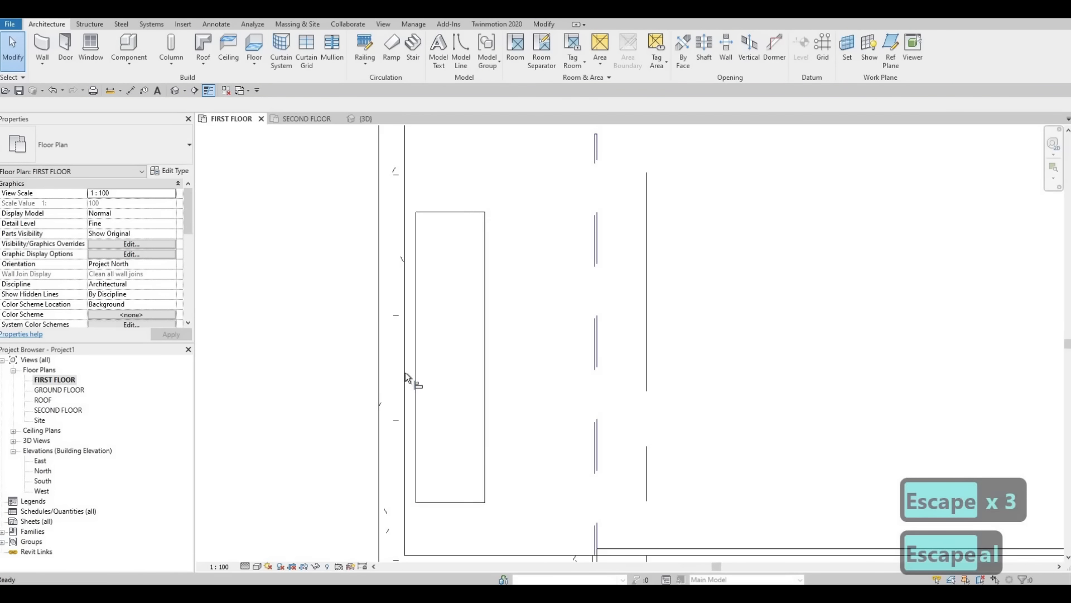
{"action": "key", "text": "l"}
{"action": "left_click", "coordinate": [424, 340]}
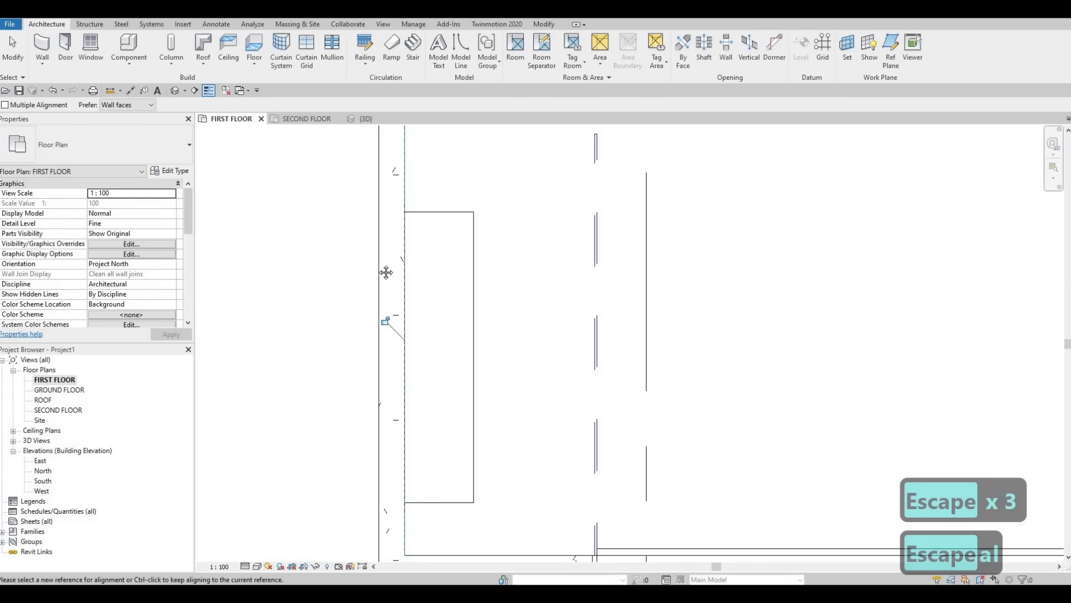
{"action": "middle_click_drag", "start_coordinate": [434, 462], "coordinate": [379, 355]}
{"action": "key", "text": "Escape"}
{"action": "key", "text": "Escape"}
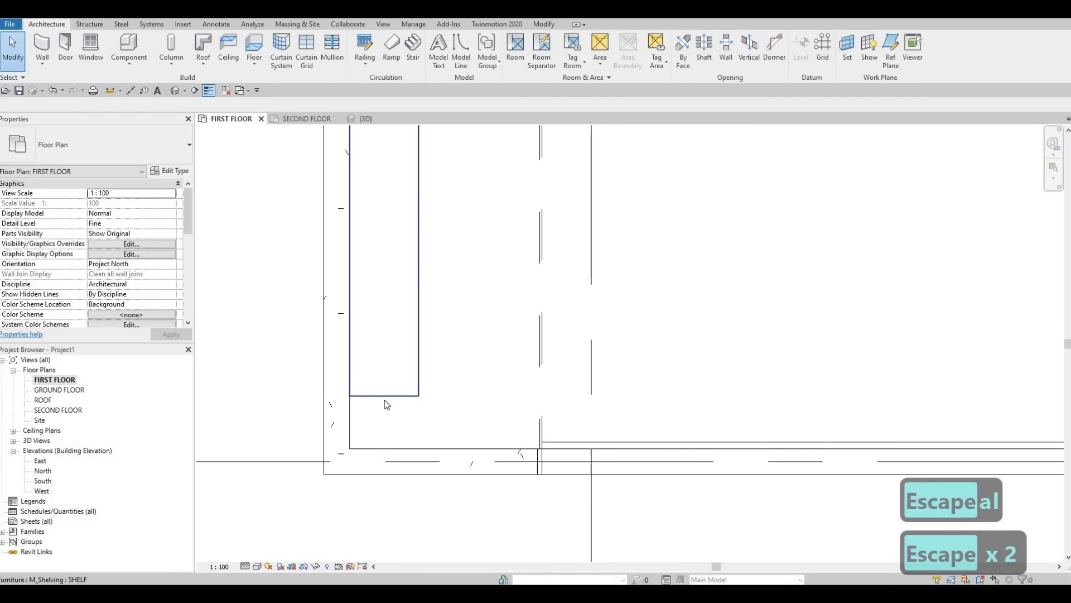
- Align the garage shelf's lower end with the inner face of the exterior wall on grid F
{"action": "key", "text": "a"}
{"action": "key", "text": "l"}
{"action": "left_click", "coordinate": [391, 444]}
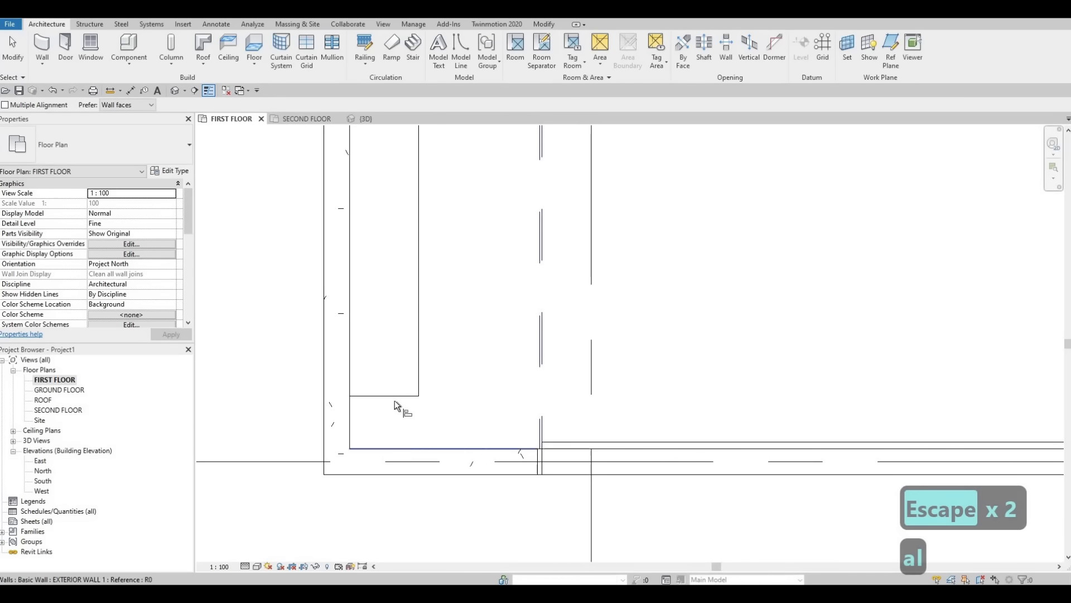
{"action": "left_click", "coordinate": [394, 396]}
{"action": "key", "text": "Escape"}
{"action": "key", "text": "Escape"}
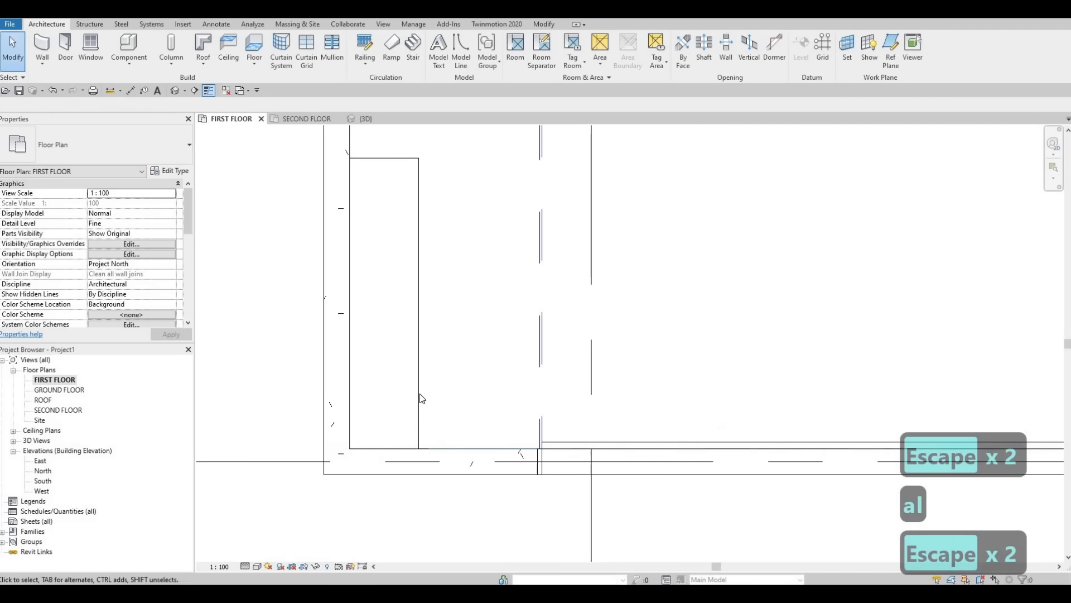
- Copy the garage shelf twice end to end along the left wall toward grid D, using Multiple copy from its lower corner
{"action": "scroll", "coordinate": [420, 394], "scroll_direction": "down", "scroll_amount": 1}
{"action": "middle_click_drag", "start_coordinate": [419, 393], "coordinate": [418, 500]}
{"action": "left_click", "coordinate": [364, 281]}
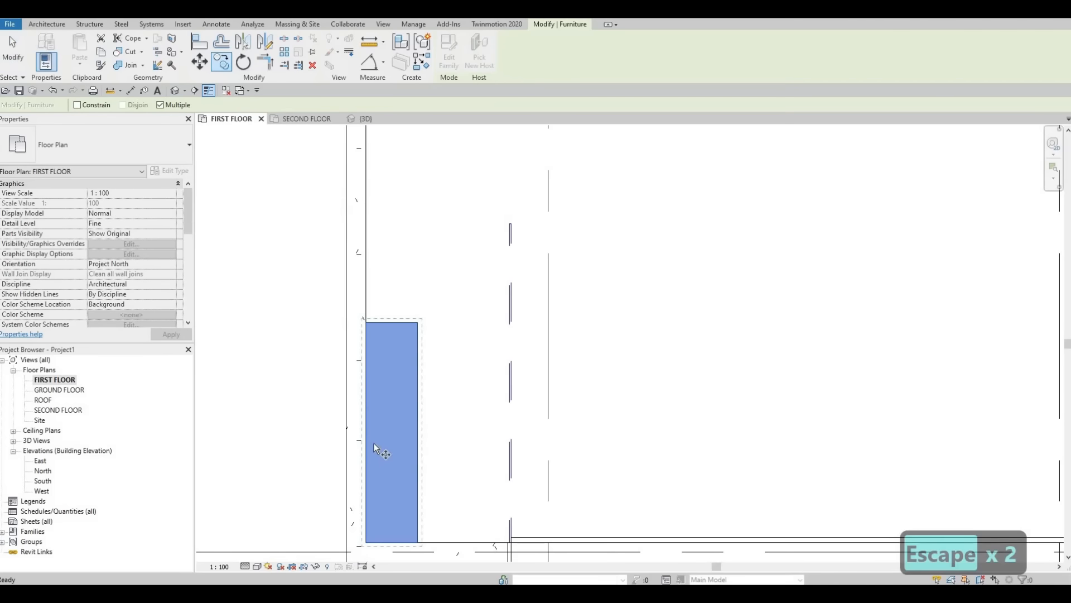
{"action": "left_click", "coordinate": [160, 106]}
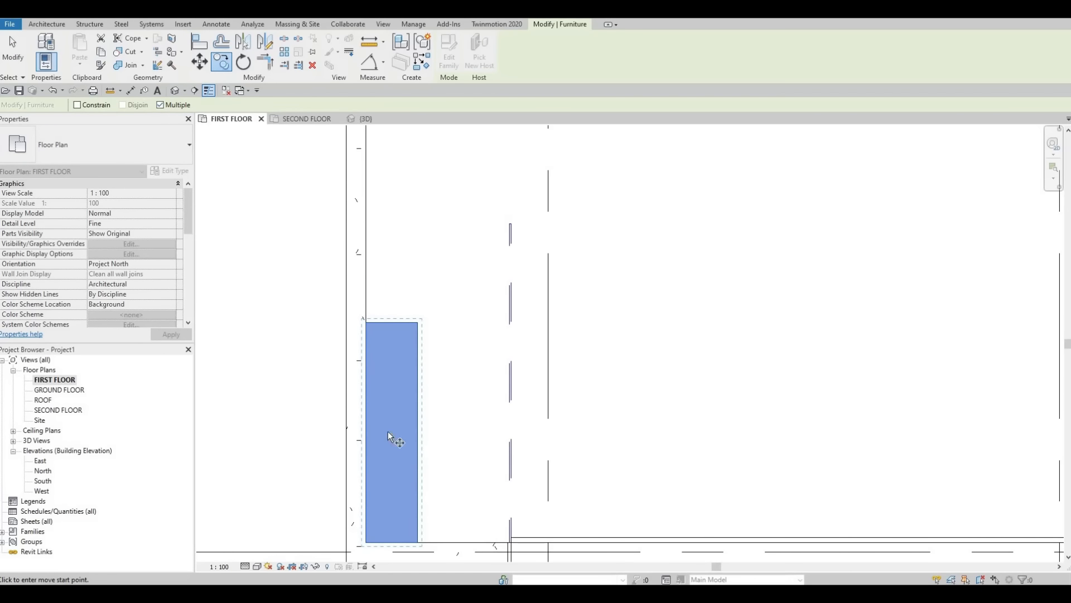
{"action": "left_click", "coordinate": [363, 544]}
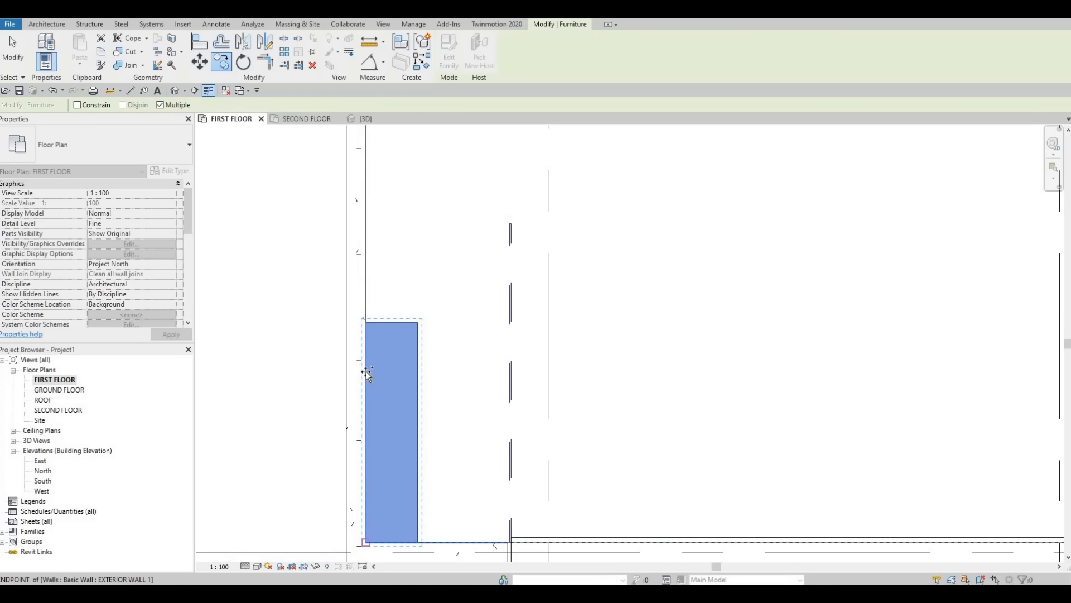
{"action": "left_click", "coordinate": [366, 322]}
{"action": "middle_click_drag", "start_coordinate": [382, 235], "coordinate": [367, 512]}
{"action": "left_click", "coordinate": [353, 380]}
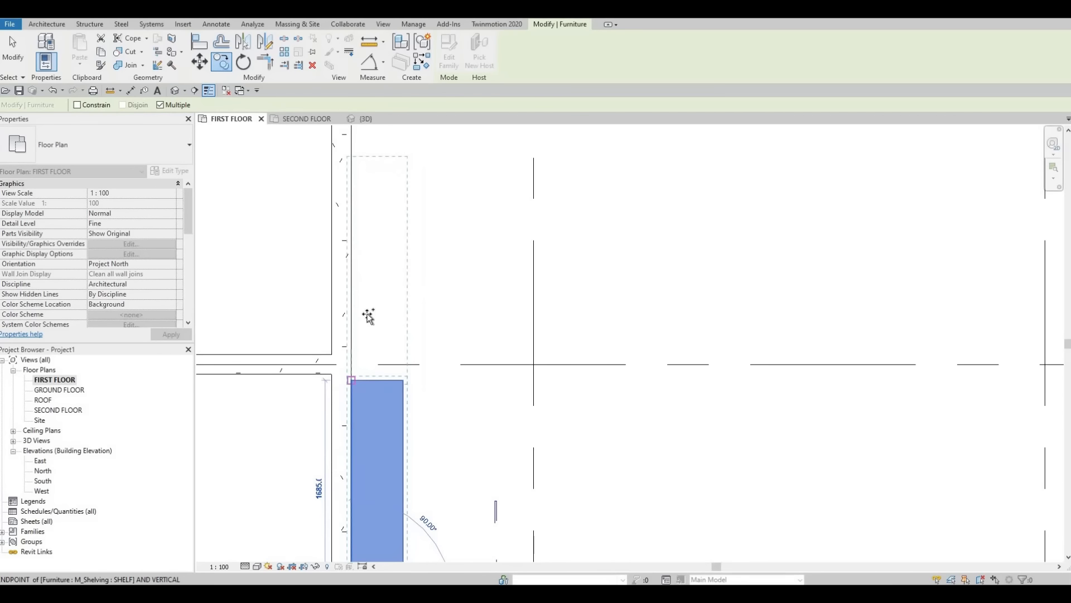
{"action": "middle_click_drag", "start_coordinate": [395, 457], "coordinate": [389, 552]}
{"action": "scroll", "coordinate": [394, 466], "scroll_direction": "down", "scroll_amount": 1}
{"action": "middle_click_drag", "start_coordinate": [466, 530], "coordinate": [394, 245]}
{"action": "scroll", "coordinate": [394, 223], "scroll_direction": "down", "scroll_amount": 1}
{"action": "key", "text": "Escape"}
{"action": "key", "text": "Escape"}
{"action": "middle_click_drag", "start_coordinate": [347, 191], "coordinate": [400, 262]}
{"action": "scroll", "coordinate": [399, 262], "scroll_direction": "down", "scroll_amount": 1}
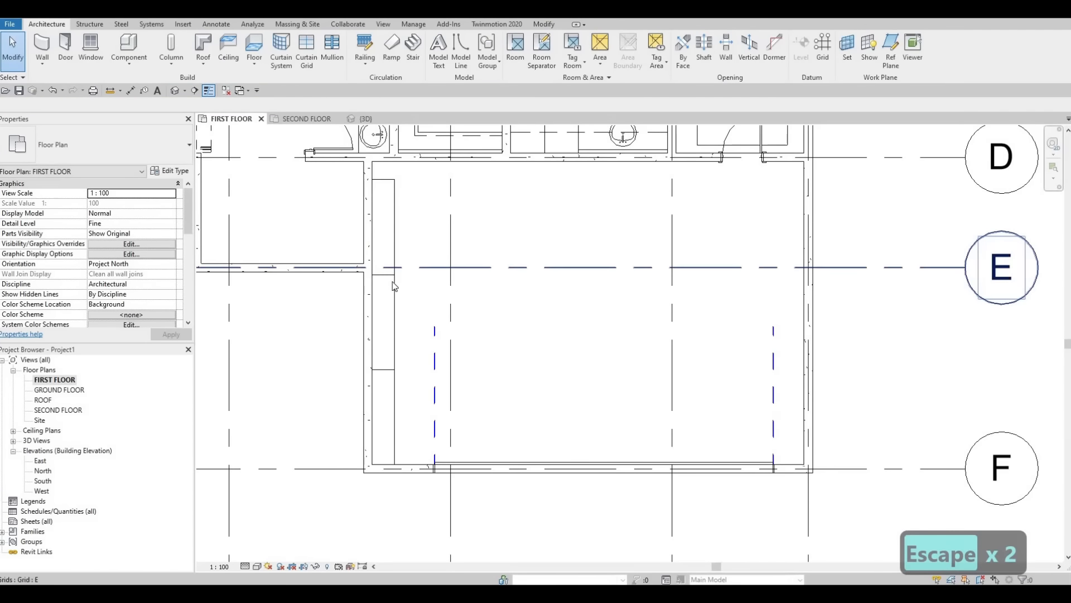
{"action": "scroll", "coordinate": [399, 267], "scroll_direction": "down", "scroll_amount": 1}
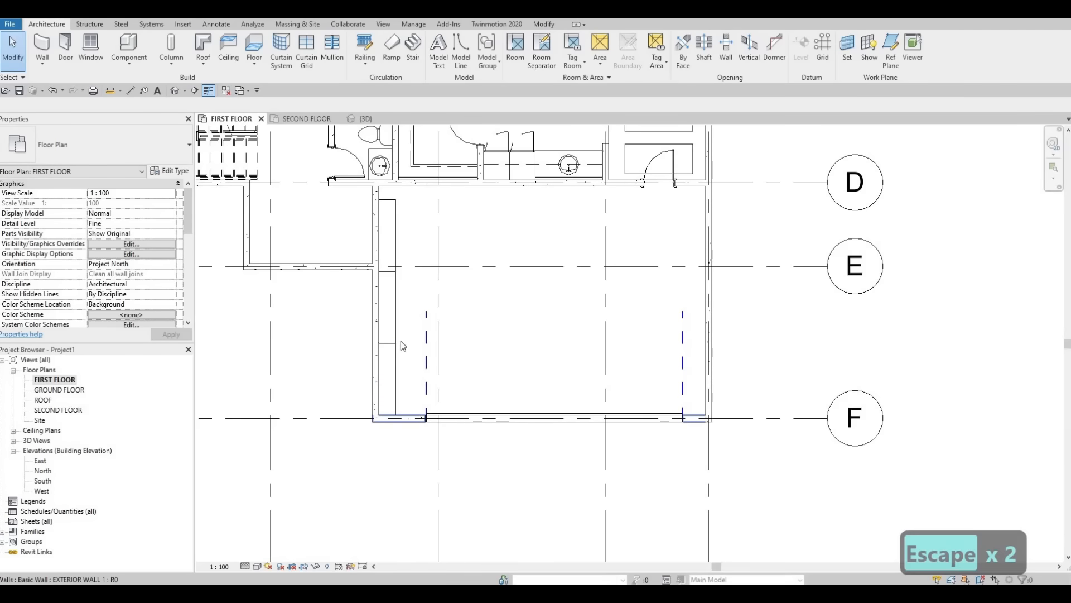
- Choose the M_Door-Exterior-Double-Full Glass-Wood_Clad family from the Residential door library for loading, after previewing the other exterior doors
{"action": "middle_click_drag", "start_coordinate": [318, 481], "coordinate": [395, 429]}
{"action": "scroll", "coordinate": [395, 428], "scroll_direction": "down", "scroll_amount": 1}
{"action": "middle_click_drag", "start_coordinate": [379, 292], "coordinate": [401, 389]}
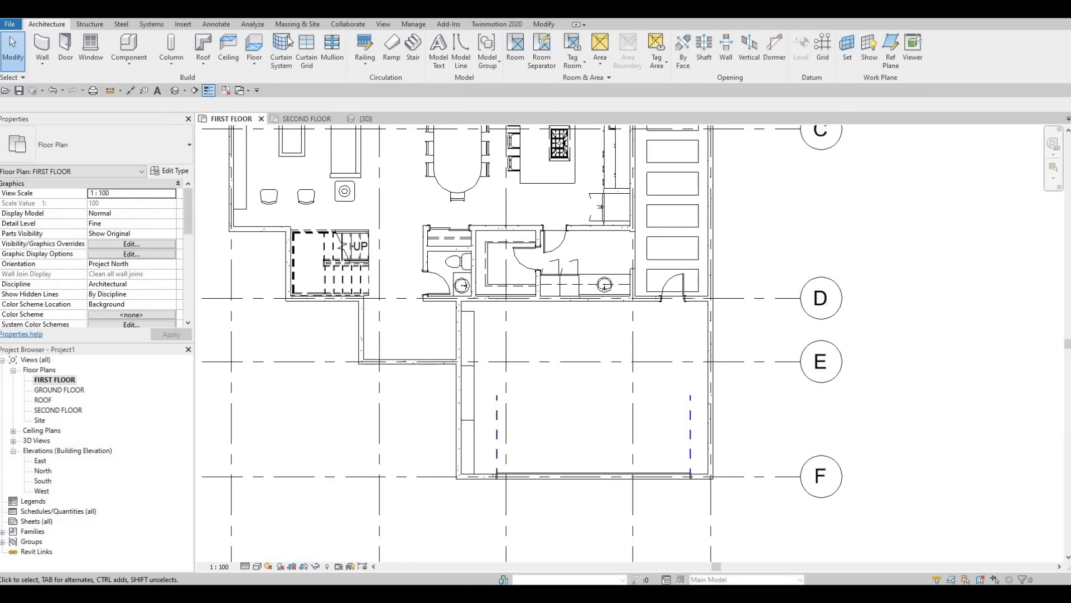
{"action": "left_click", "coordinate": [183, 24]}
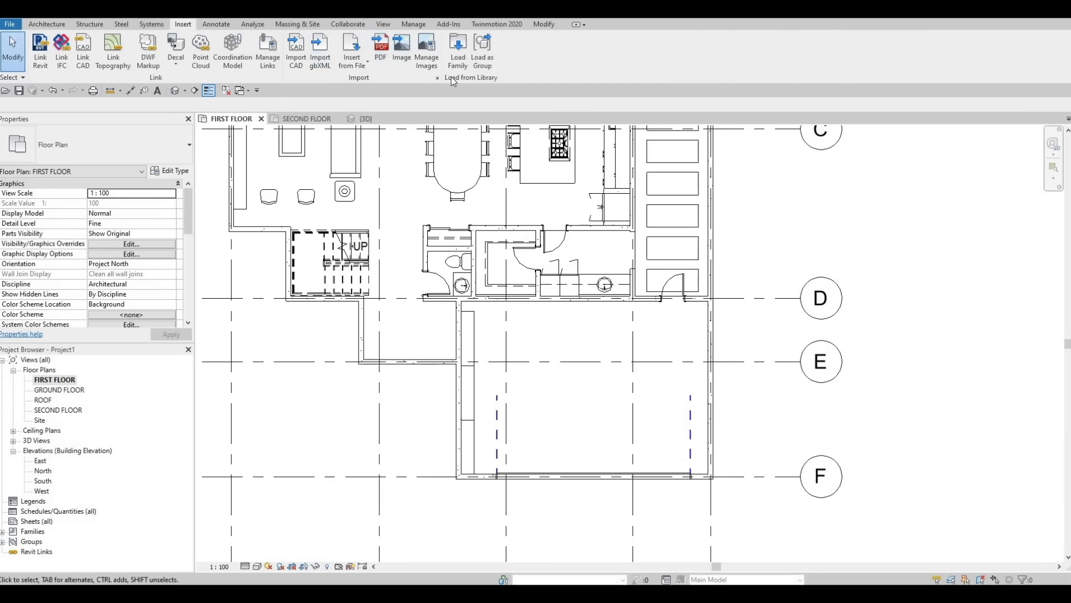
{"action": "left_click", "coordinate": [457, 47]}
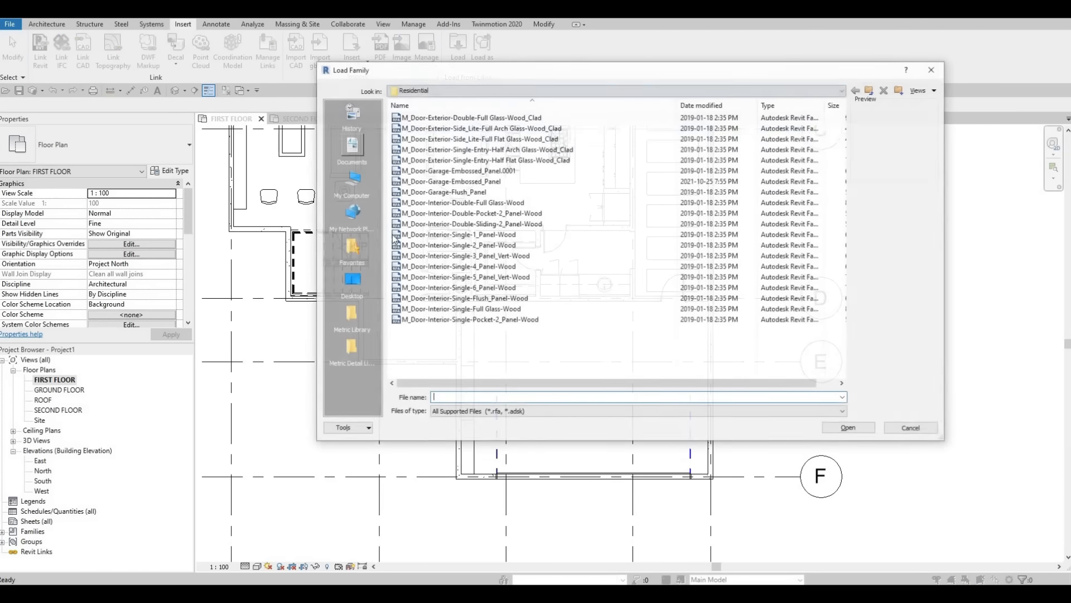
{"action": "left_click", "coordinate": [441, 117]}
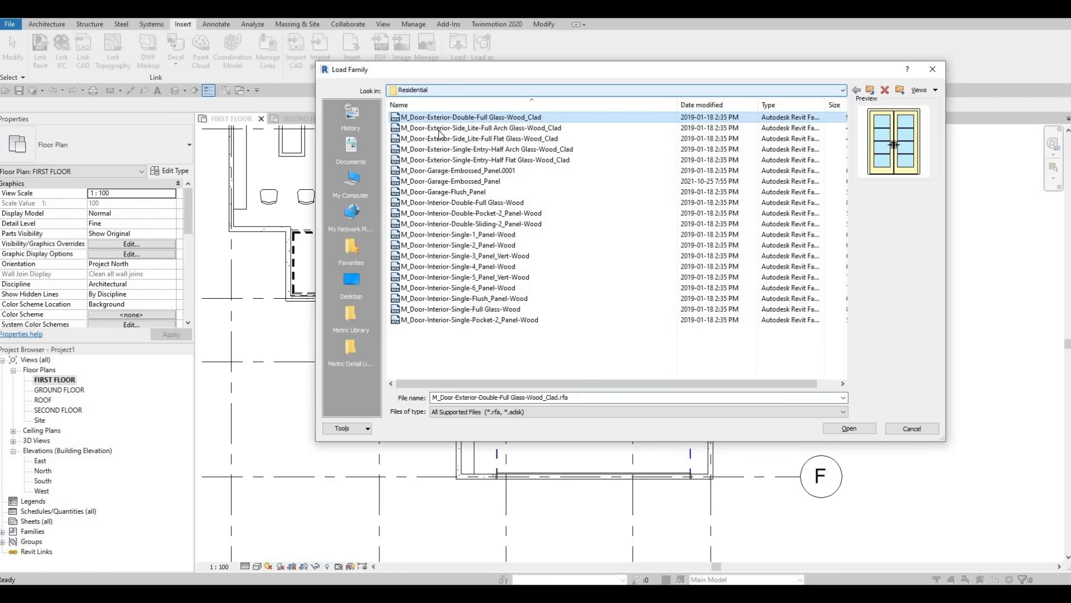
{"action": "key", "text": "Down"}
{"action": "key", "text": "Down"}
{"action": "key", "text": "Down"}
{"action": "key", "text": "Down"}
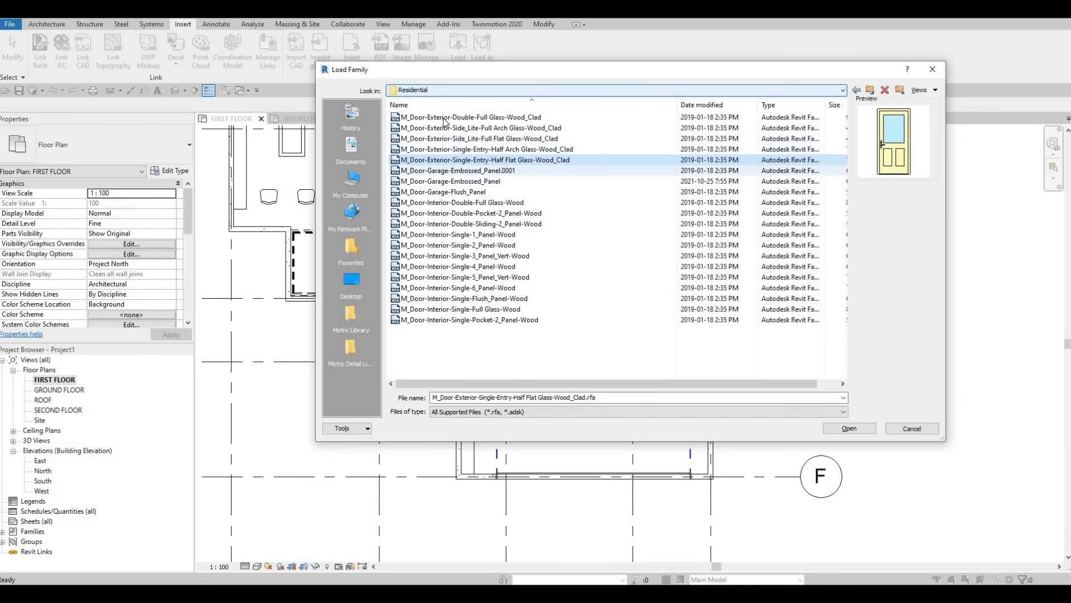
{"action": "key", "text": "Down"}
{"action": "left_click", "coordinate": [438, 128]}
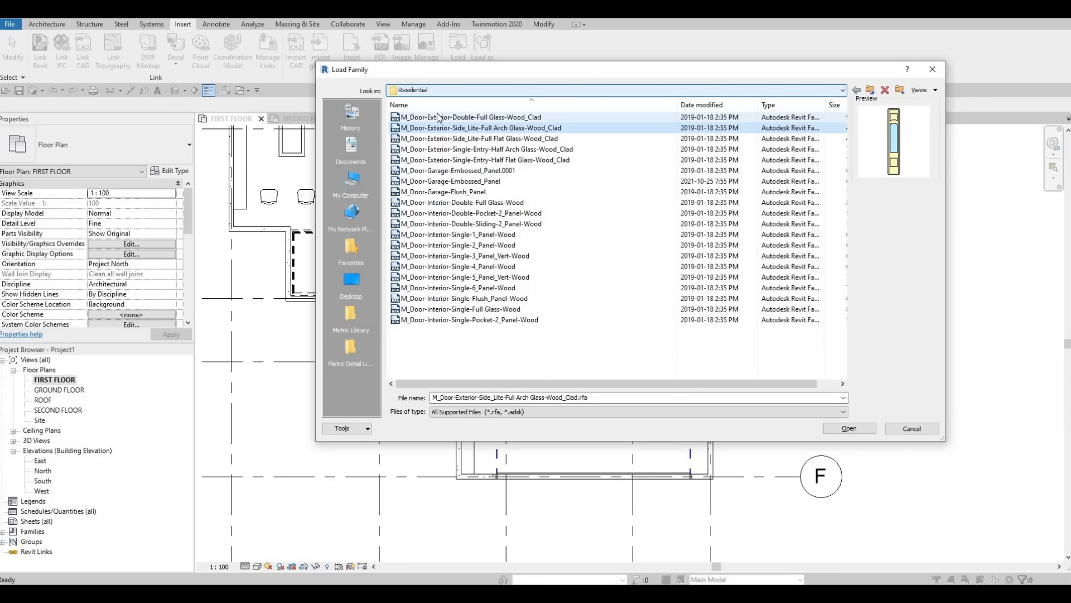
{"action": "left_click", "coordinate": [438, 118]}
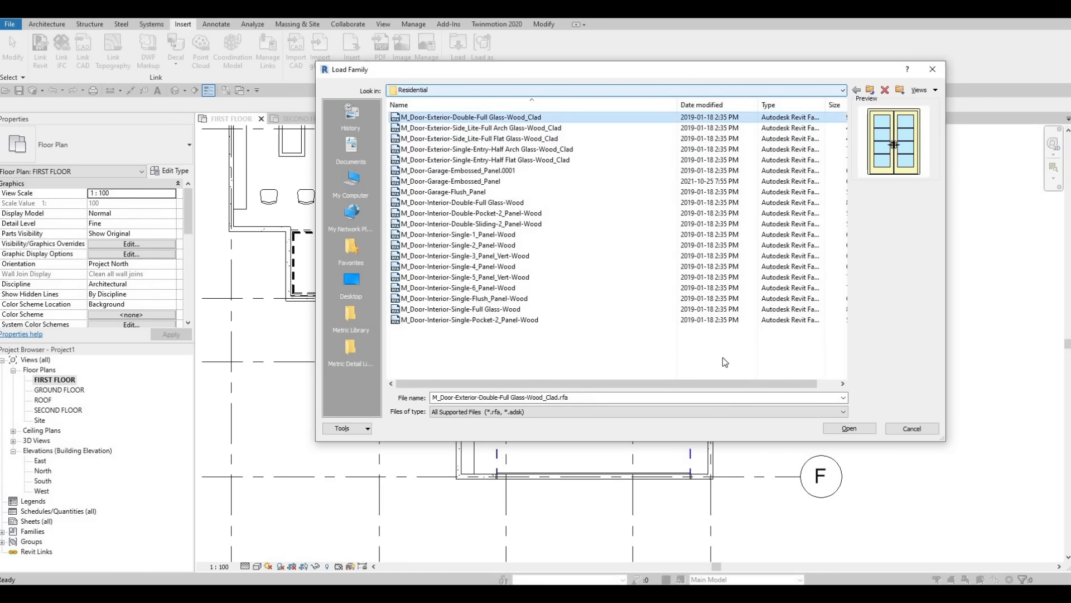
{"action": "left_click", "coordinate": [847, 430]}
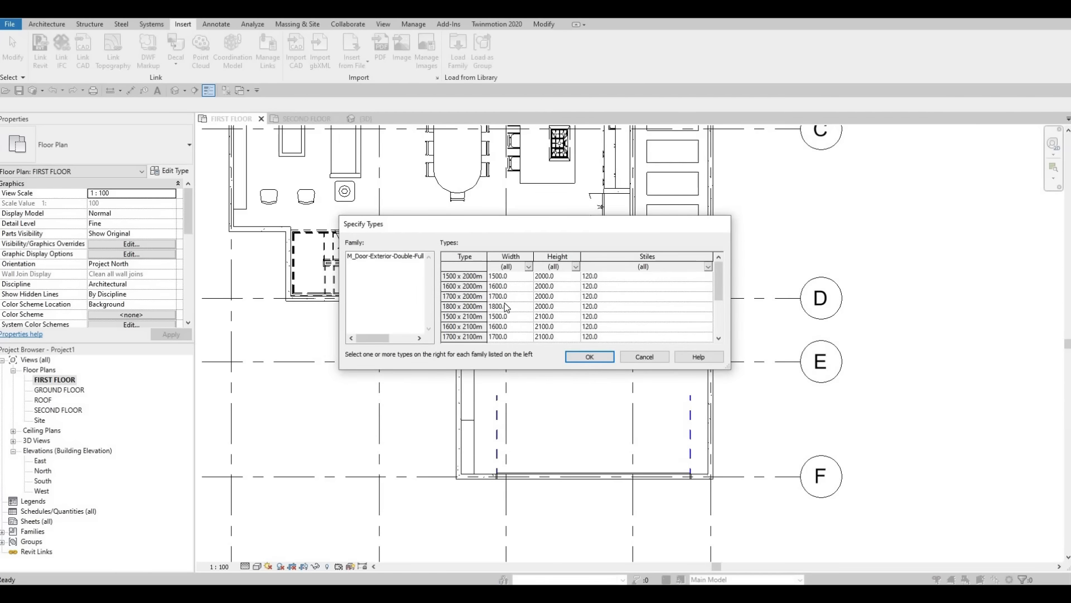
{"action": "scroll", "coordinate": [502, 326], "scroll_direction": "down", "scroll_amount": 2}
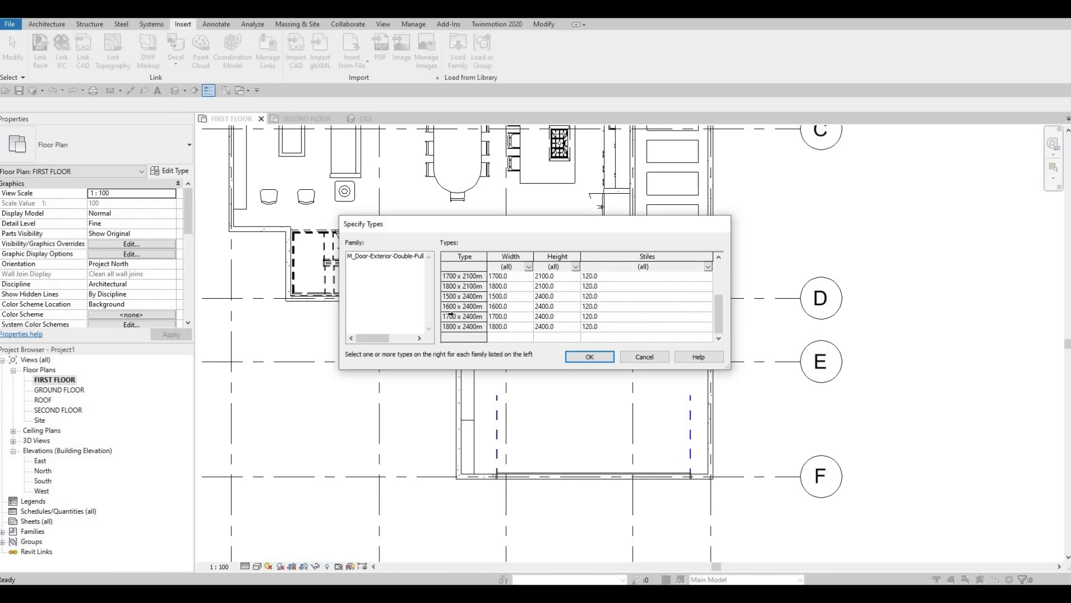
{"action": "left_click", "coordinate": [454, 309]}
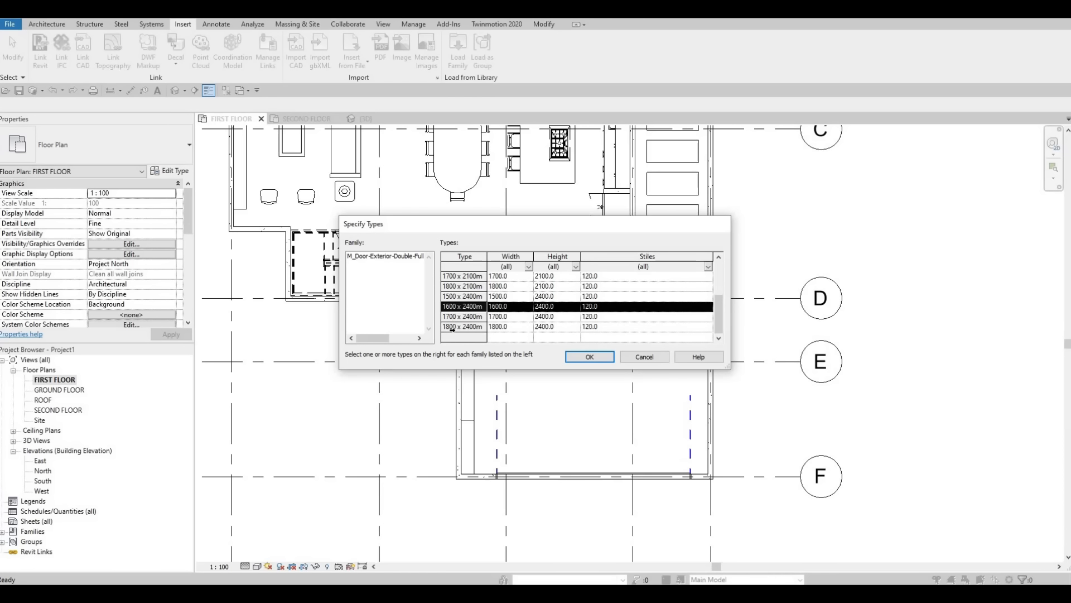
{"action": "left_click", "coordinate": [453, 328], "text": "shift"}
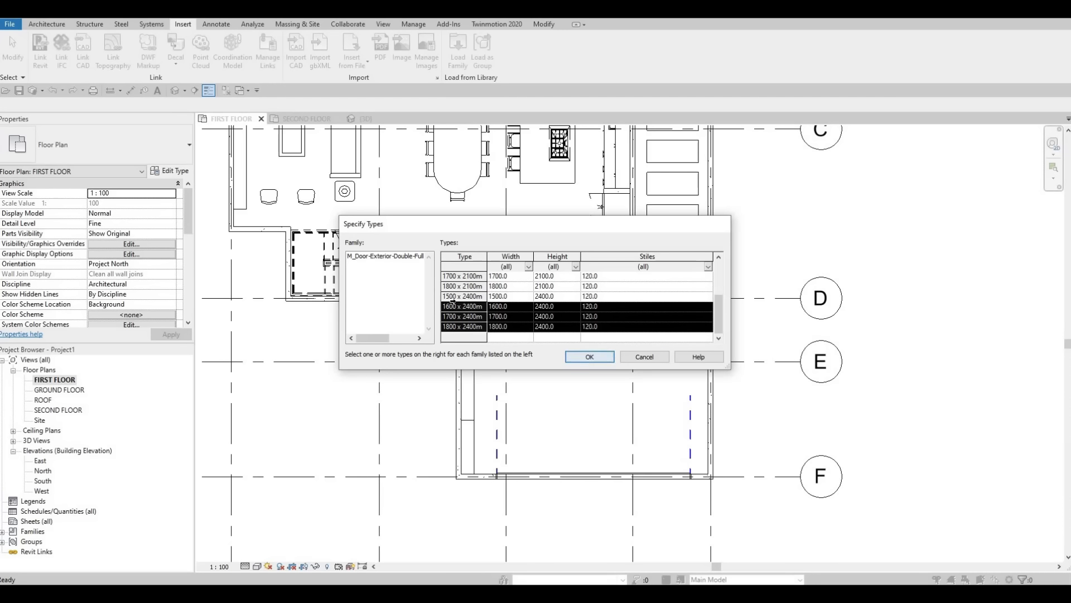
- Select the first five double-door types, 1500 x 2000mm through 1500 x 2100mm, and load them into the project
{"action": "scroll", "coordinate": [458, 308], "scroll_direction": "up", "scroll_amount": 1}
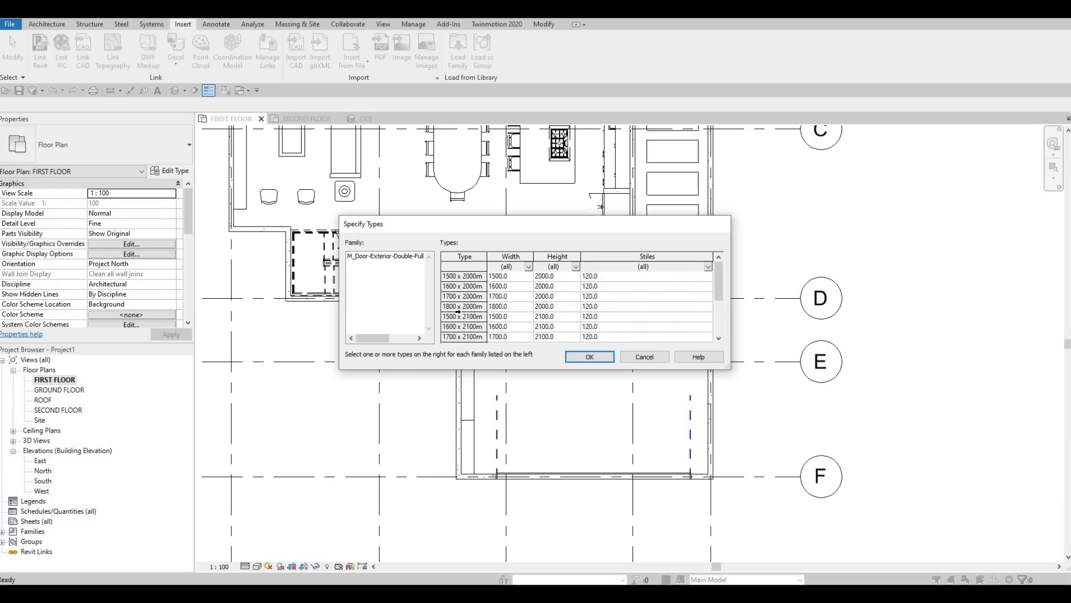
{"action": "scroll", "coordinate": [466, 304], "scroll_direction": "up", "scroll_amount": 1}
{"action": "left_click", "coordinate": [457, 280]}
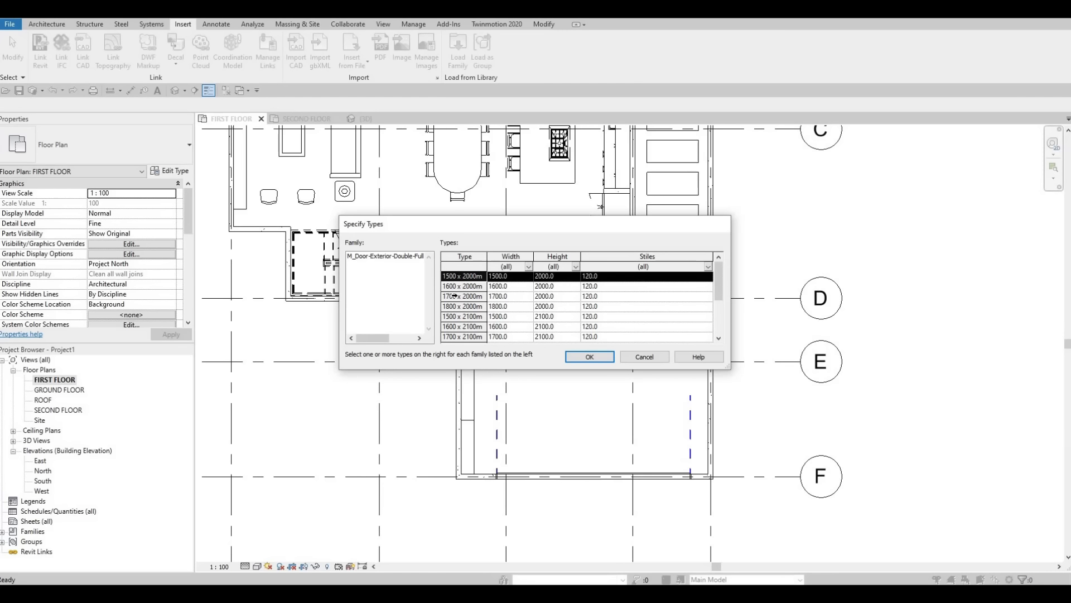
{"action": "key", "text": "shift+Down"}
{"action": "key", "text": "shift+Down"}
{"action": "key", "text": "shift+Down"}
{"action": "key", "text": "shift+Down"}
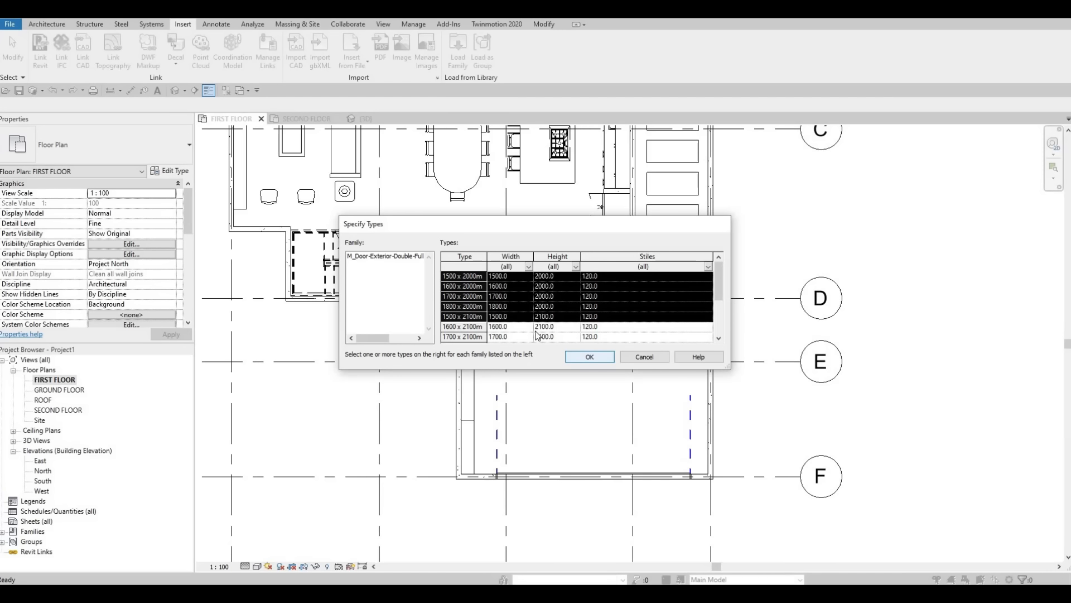
- Place an 1800 x 2000mm exterior double glass door centred in the entrance wall on grid E, swinging inward
{"action": "left_click", "coordinate": [45, 24]}
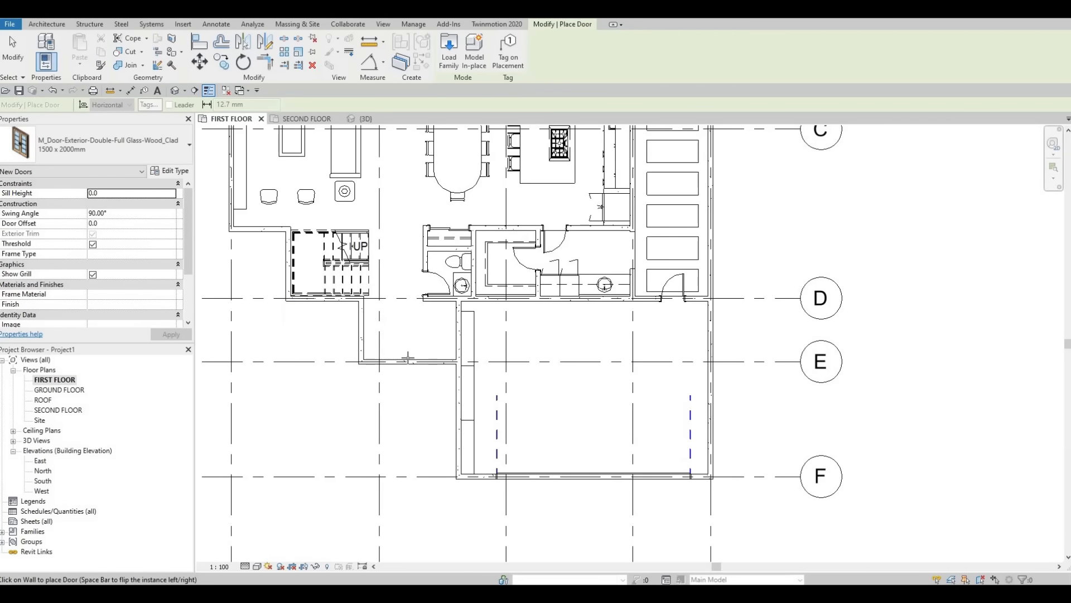
{"action": "left_click", "coordinate": [84, 138]}
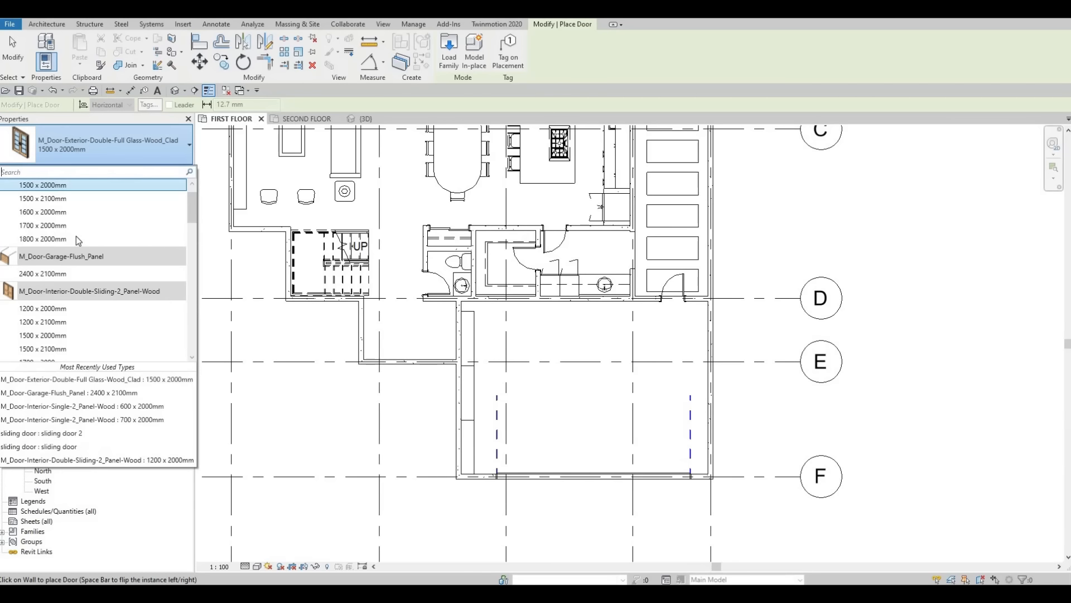
{"action": "left_click", "coordinate": [76, 238]}
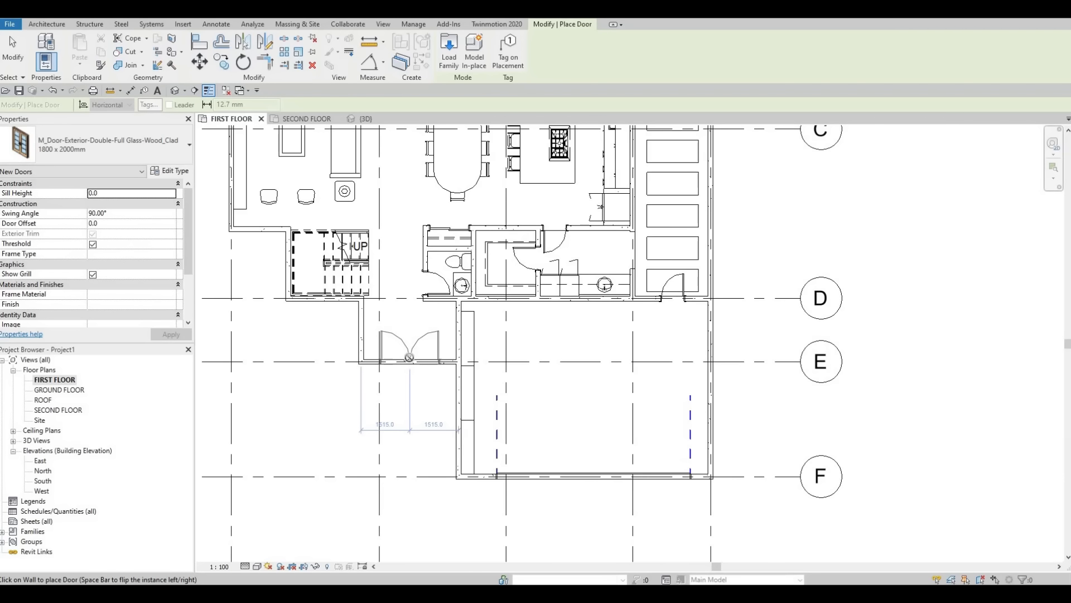
{"action": "left_click", "coordinate": [410, 360]}
{"action": "key", "text": "Escape"}
{"action": "key", "text": "Escape"}
{"action": "key", "text": "Escape"}
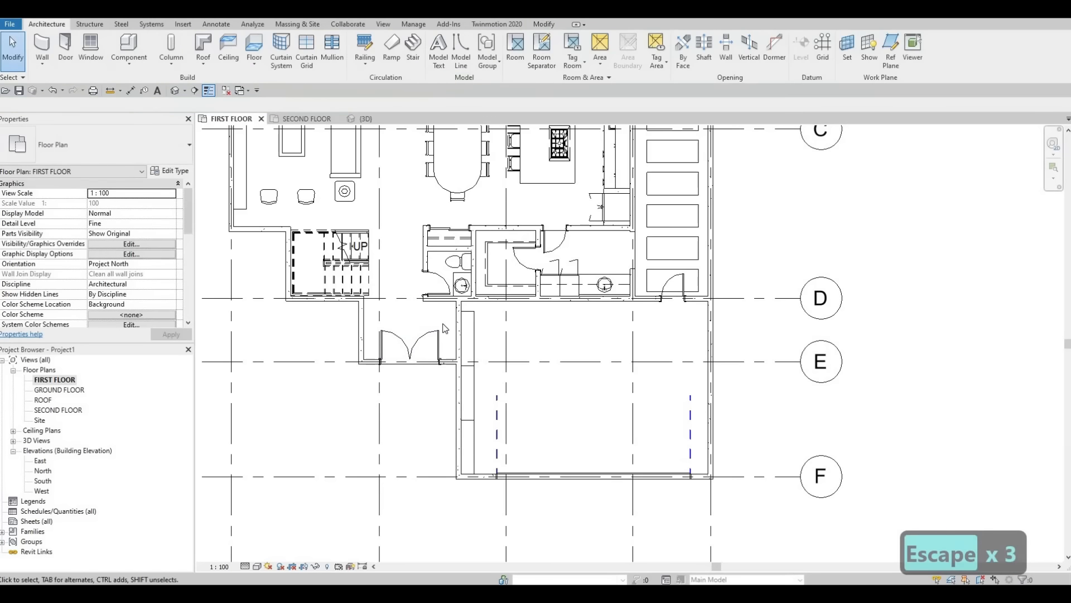
- Delete the garage shelf nearest grid D and put a 700 x 2000mm M_Door-Interior-Single-2_Panel-Wood door there, opening from the entrance into the garage
{"action": "left_click", "coordinate": [474, 338]}
{"action": "key", "text": "Delete"}
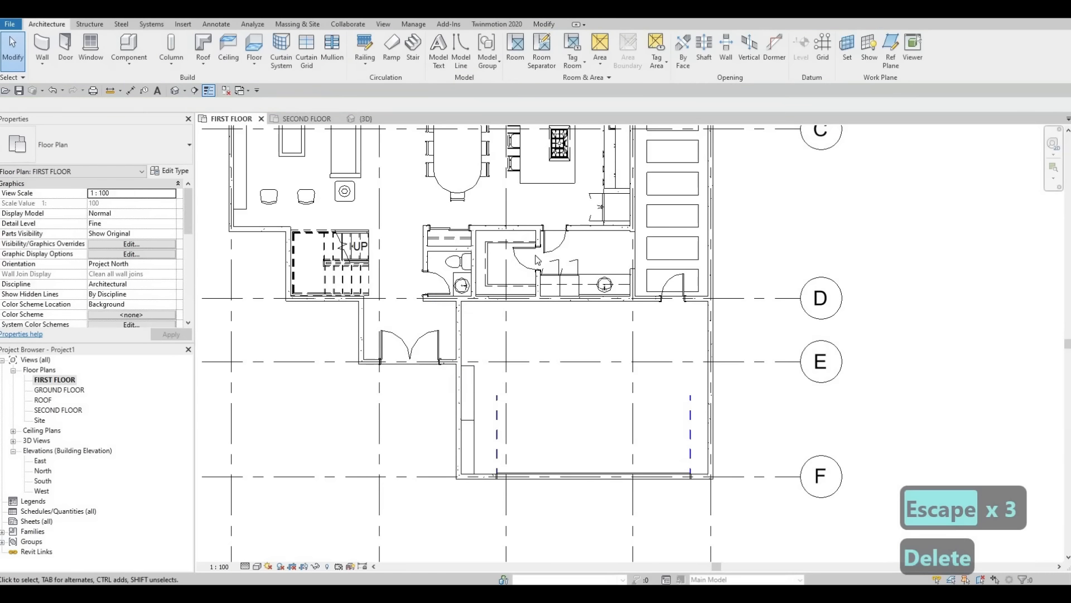
{"action": "left_click", "coordinate": [554, 258]}
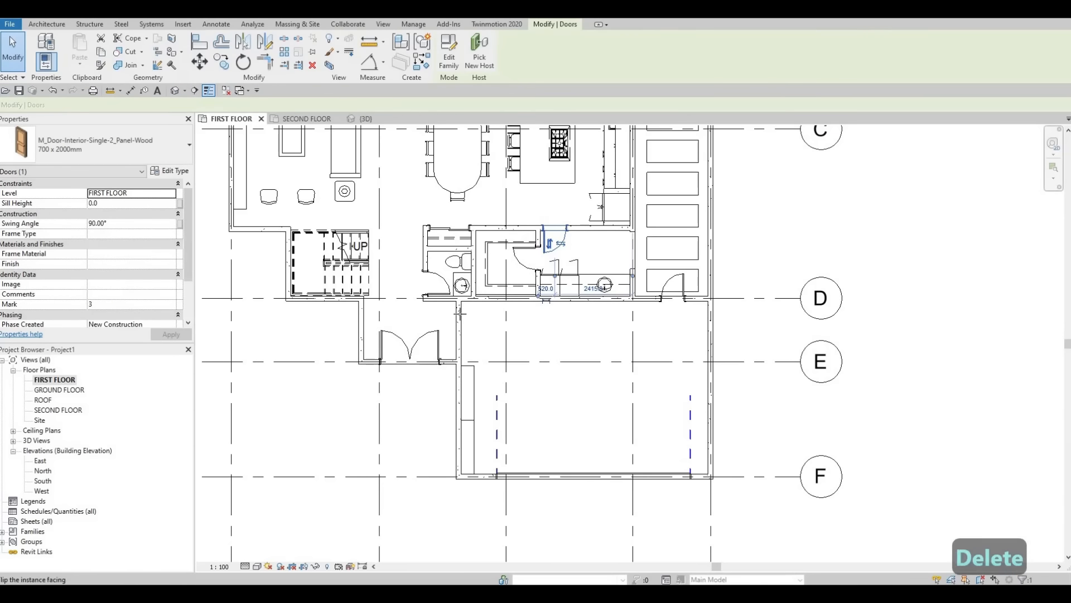
{"action": "key", "text": "c"}
{"action": "key", "text": "s"}
{"action": "scroll", "coordinate": [461, 311], "scroll_direction": "up", "scroll_amount": 1}
{"action": "key", "text": "space"}
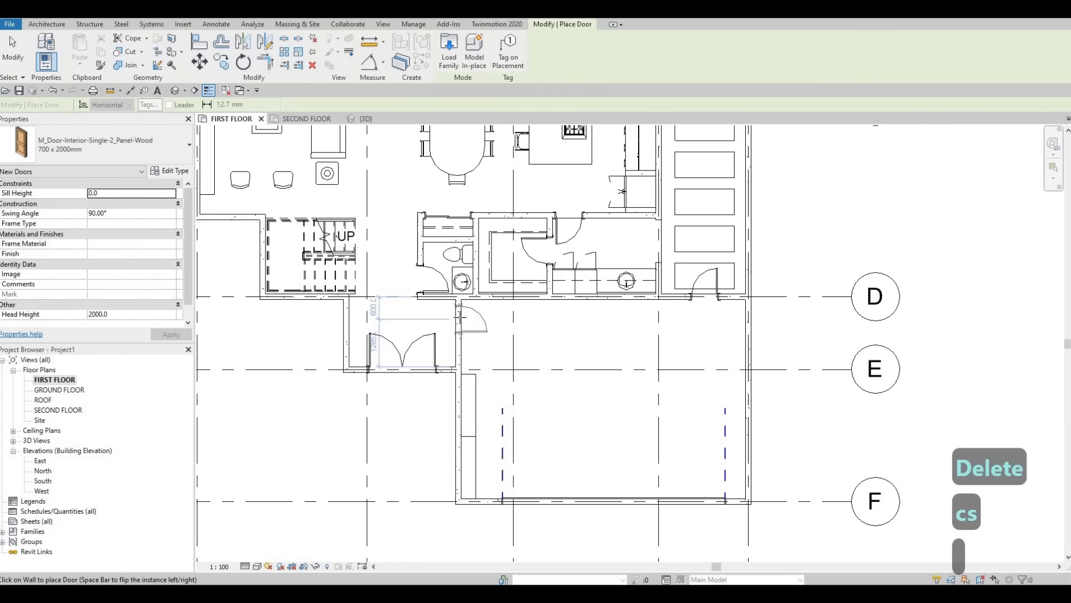
{"action": "left_click", "coordinate": [413, 350]}
{"action": "key", "text": "Escape"}
{"action": "key", "text": "Escape"}
{"action": "key", "text": "Escape"}
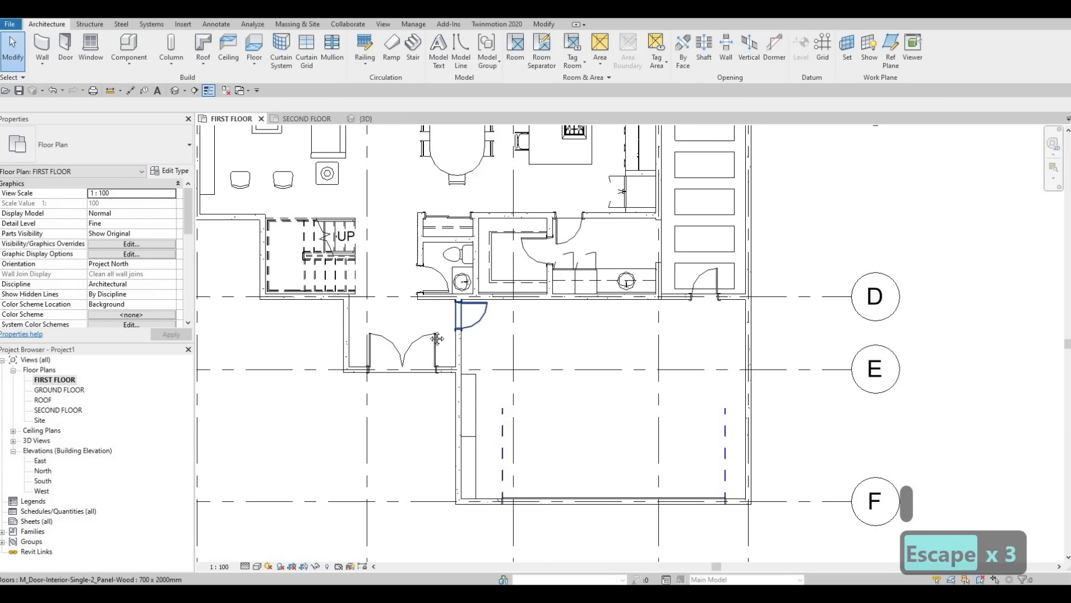
- Review the whole first-floor layout, from the pool and living areas down to the entrance and garage
{"action": "scroll", "coordinate": [464, 318], "scroll_direction": "down", "scroll_amount": 1}
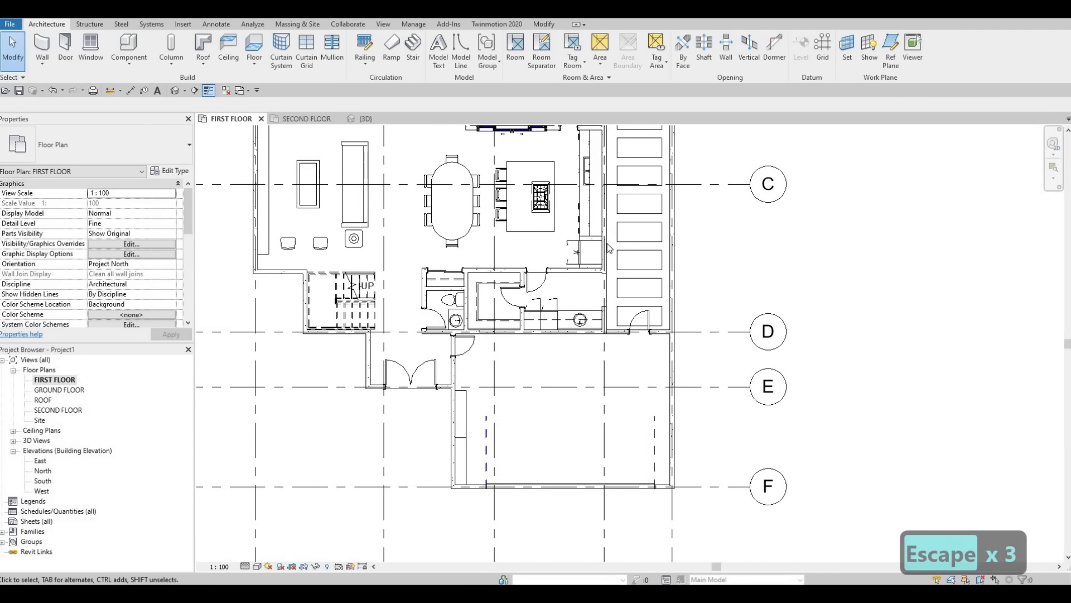
{"action": "middle_click_drag", "start_coordinate": [603, 244], "coordinate": [572, 327]}
{"action": "scroll", "coordinate": [572, 327], "scroll_direction": "down", "scroll_amount": 1}
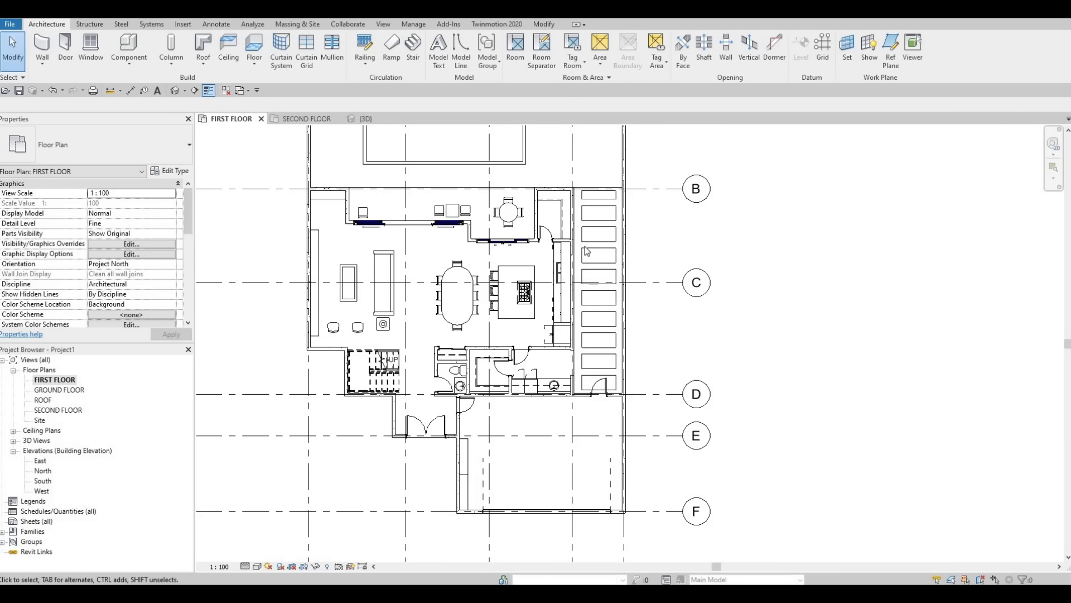
{"action": "middle_click_drag", "start_coordinate": [591, 401], "coordinate": [563, 463]}
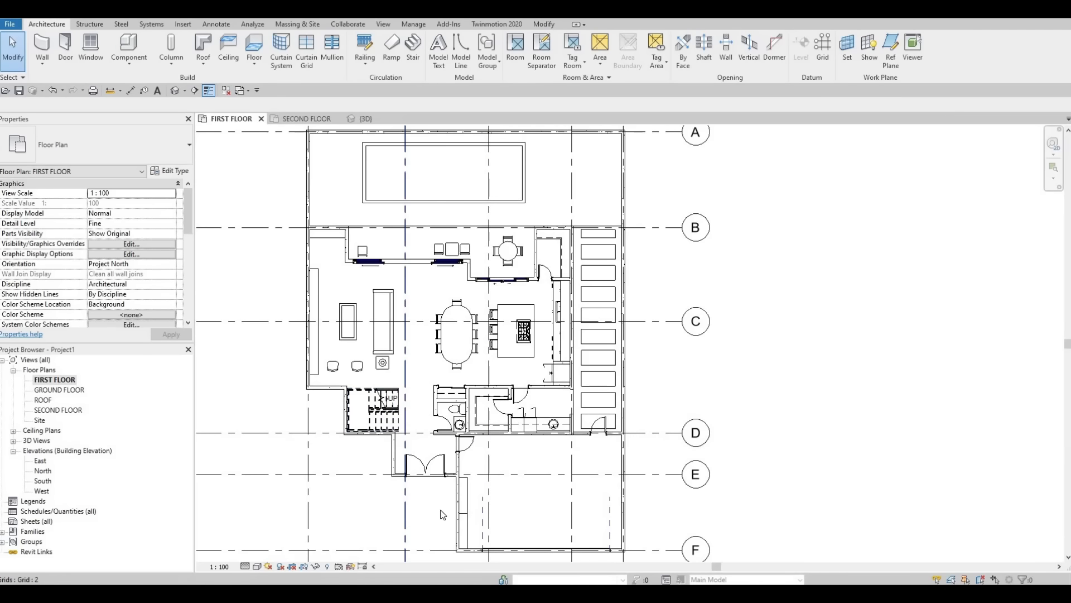
{"action": "middle_click_drag", "start_coordinate": [424, 515], "coordinate": [426, 419]}
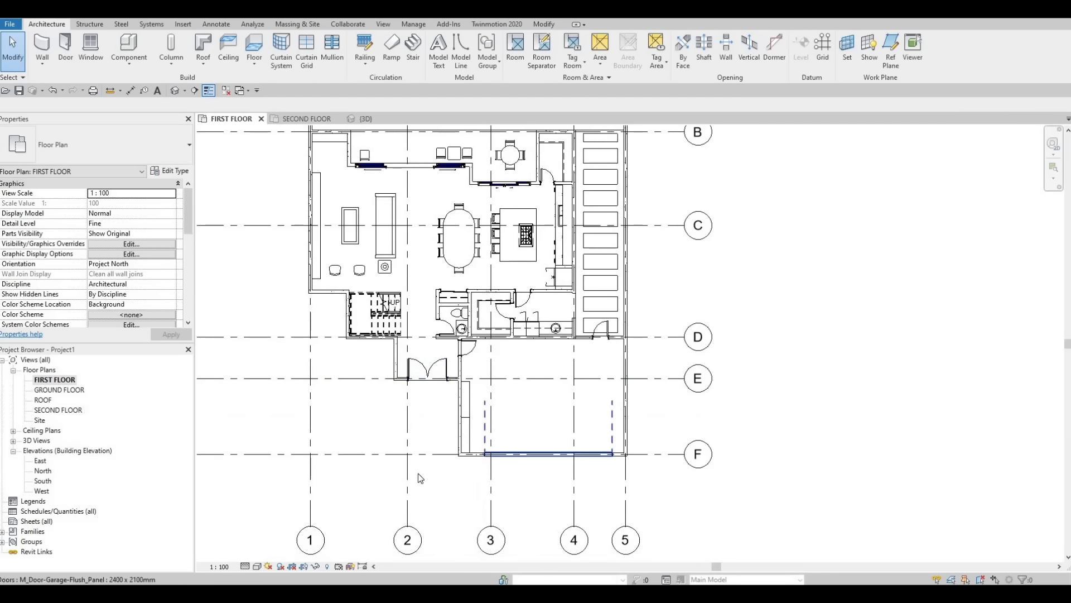
{"action": "middle_click_drag", "start_coordinate": [442, 349], "coordinate": [459, 305]}
{"action": "scroll", "coordinate": [458, 303], "scroll_direction": "up", "scroll_amount": 3}
{"action": "key", "text": "Escape"}
{"action": "key", "text": "Escape"}
{"action": "middle_click_drag", "start_coordinate": [628, 288], "coordinate": [616, 412]}
{"action": "scroll", "coordinate": [616, 413], "scroll_direction": "down", "scroll_amount": 1}
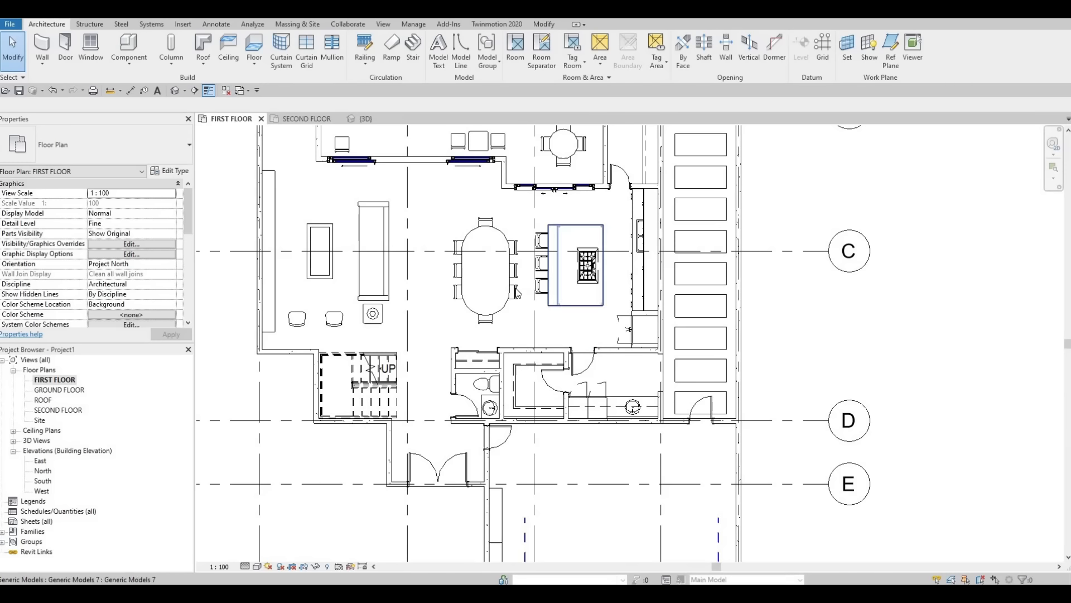
{"action": "scroll", "coordinate": [539, 281], "scroll_direction": "down", "scroll_amount": 2}
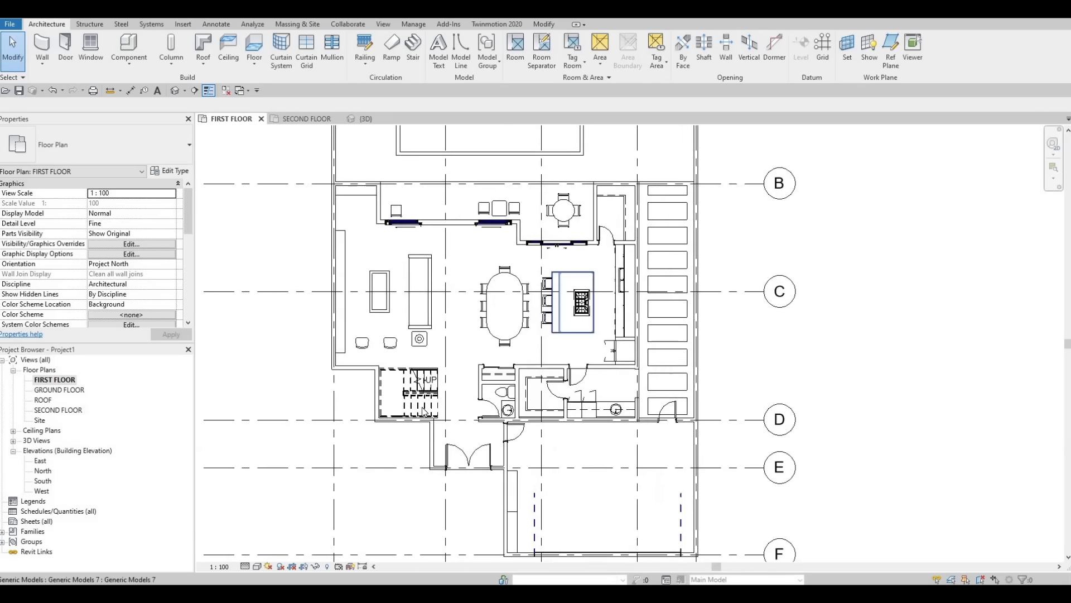
{"action": "scroll", "coordinate": [475, 322], "scroll_direction": "up", "scroll_amount": 2}
{"action": "scroll", "coordinate": [478, 340], "scroll_direction": "down", "scroll_amount": 3}
{"action": "middle_click_drag", "start_coordinate": [478, 339], "coordinate": [502, 261]}
{"action": "scroll", "coordinate": [474, 348], "scroll_direction": "down", "scroll_amount": 1}
{"action": "key", "text": "Escape"}
{"action": "key", "text": "Escape"}
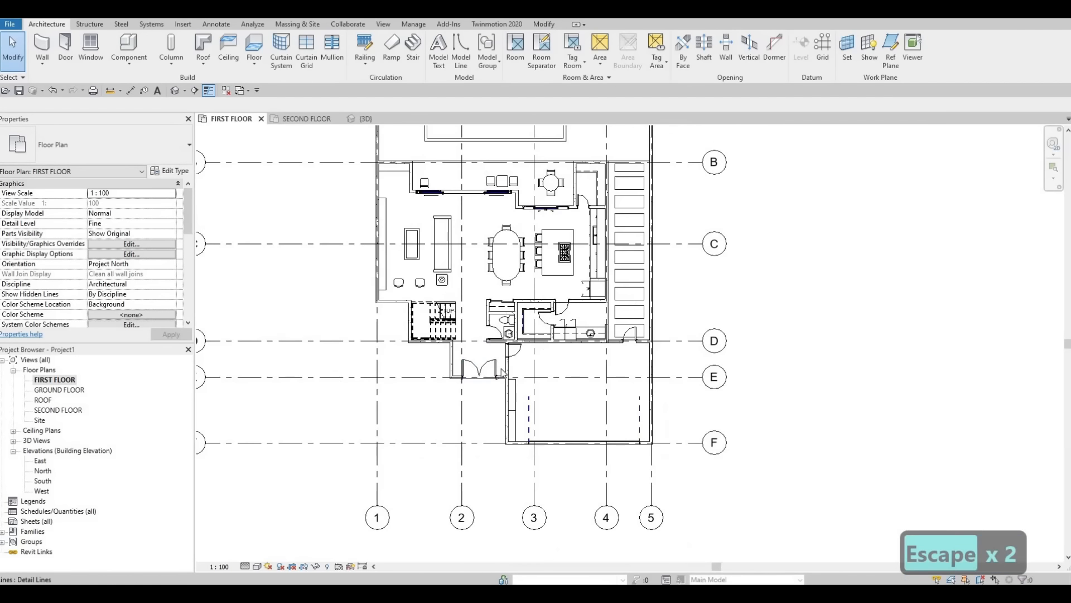
{"action": "scroll", "coordinate": [517, 327], "scroll_direction": "up", "scroll_amount": 2}
{"action": "scroll", "coordinate": [480, 342], "scroll_direction": "down", "scroll_amount": 3}
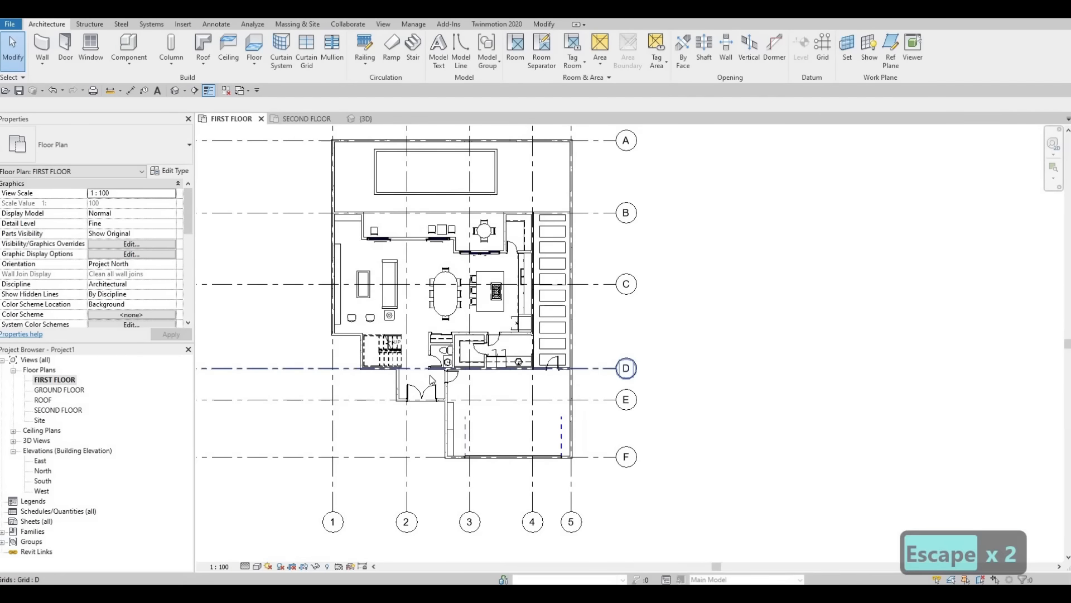
{"action": "scroll", "coordinate": [423, 423], "scroll_direction": "down", "scroll_amount": 1}
{"action": "scroll", "coordinate": [425, 391], "scroll_direction": "up", "scroll_amount": 1}
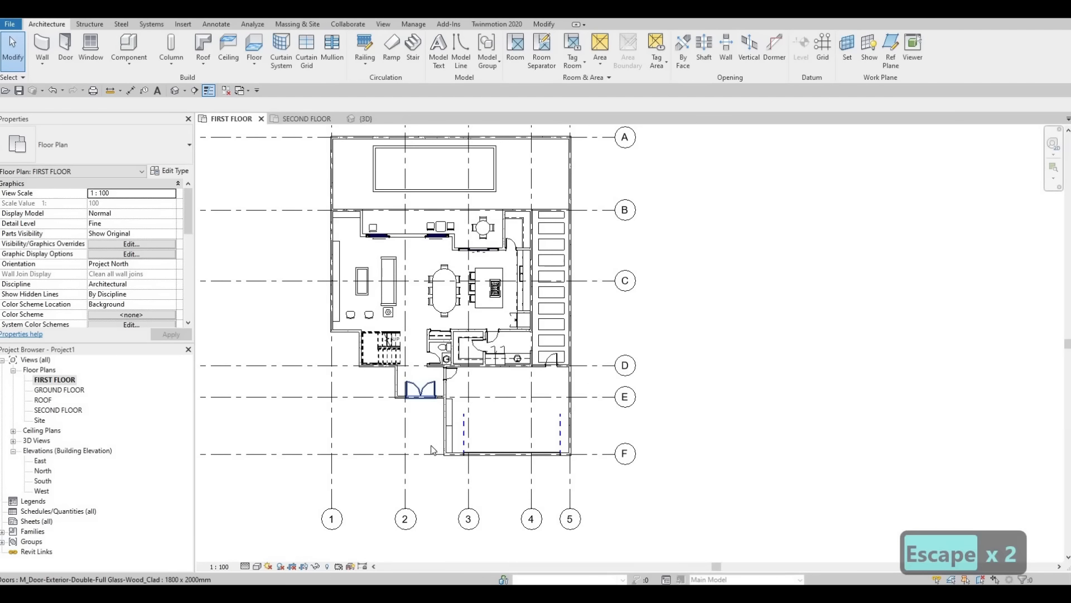
{"action": "middle_click_drag", "start_coordinate": [419, 383], "coordinate": [429, 431]}
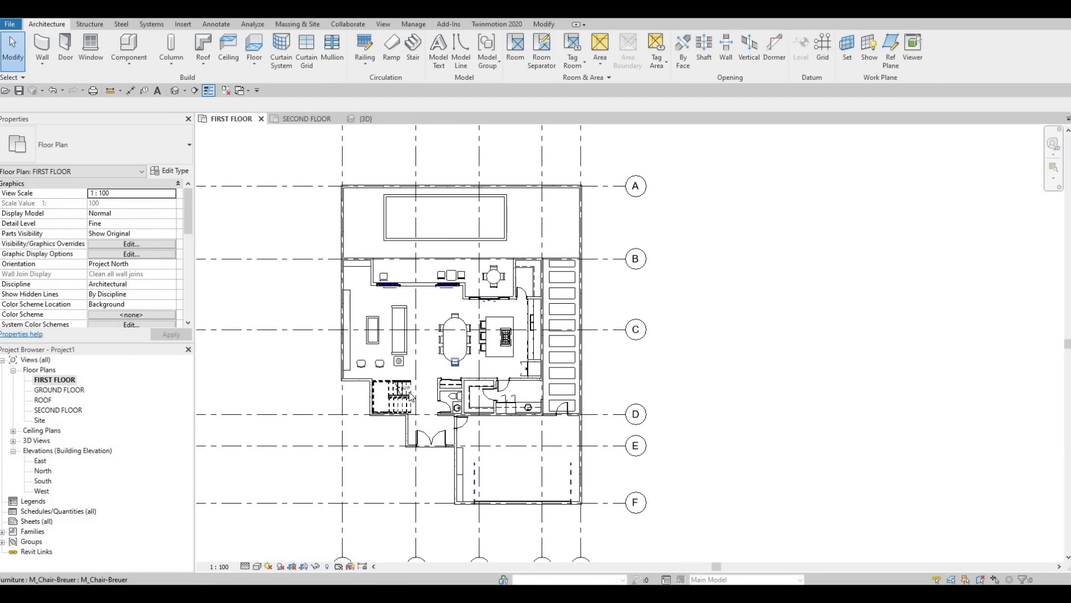
- Draw a short architectural wall of type Curtain Wall, about 460 mm long, within the entrance's exterior wall opposite the garage, near grid D
{"action": "scroll", "coordinate": [400, 453], "scroll_direction": "up", "scroll_amount": 5}
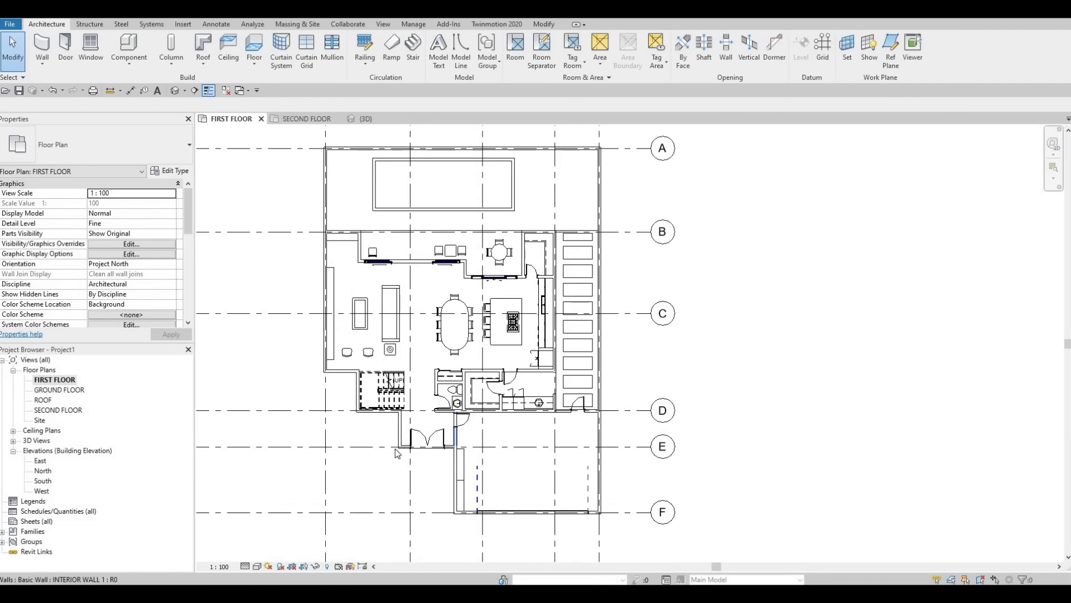
{"action": "middle_click_drag", "start_coordinate": [428, 432], "coordinate": [461, 397]}
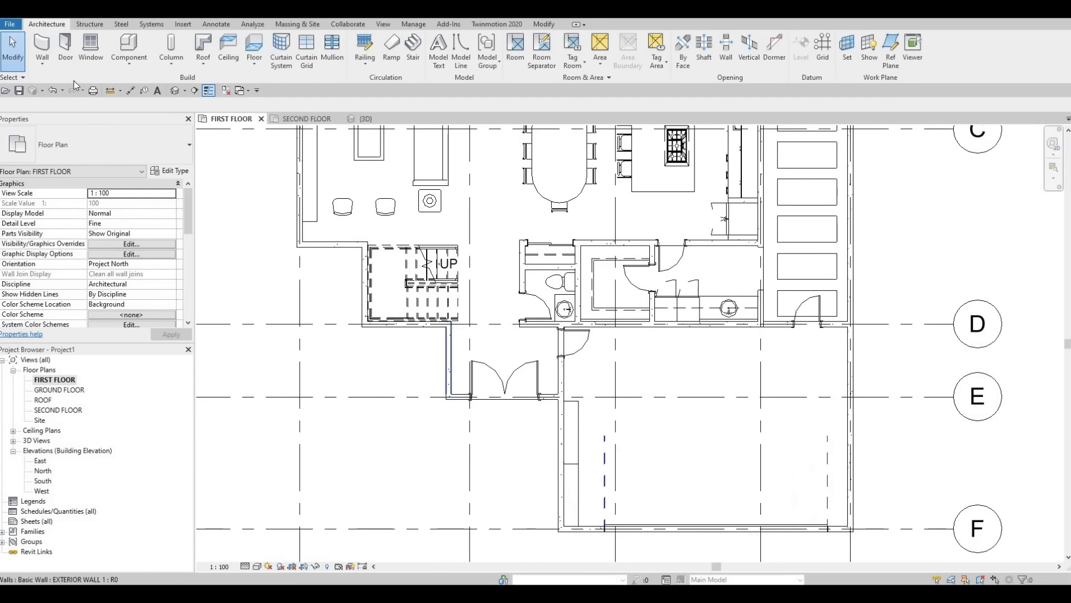
{"action": "left_click", "coordinate": [44, 66]}
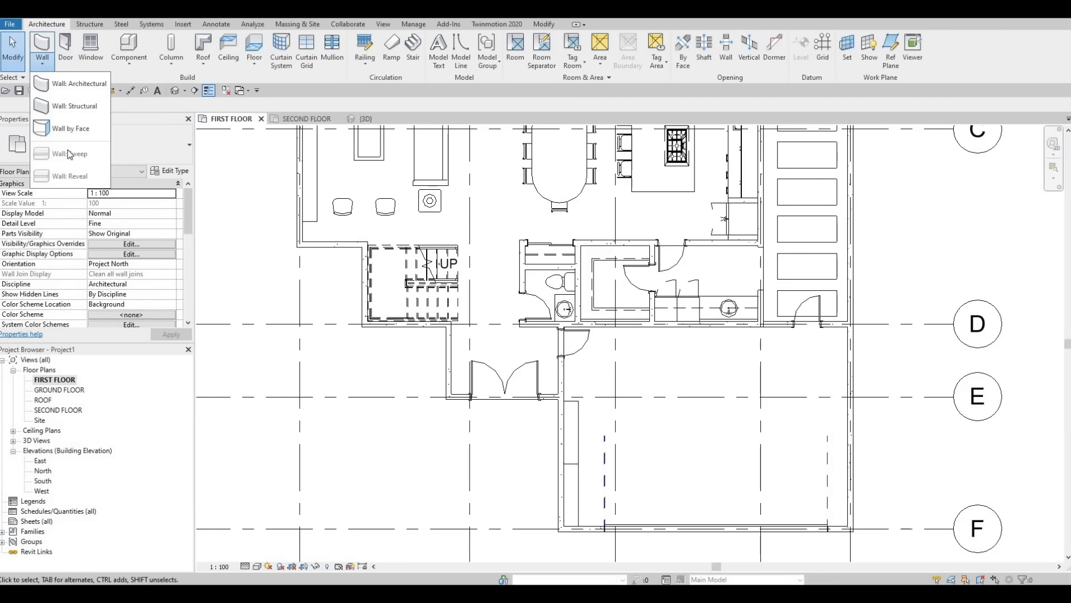
{"action": "left_click", "coordinate": [39, 46]}
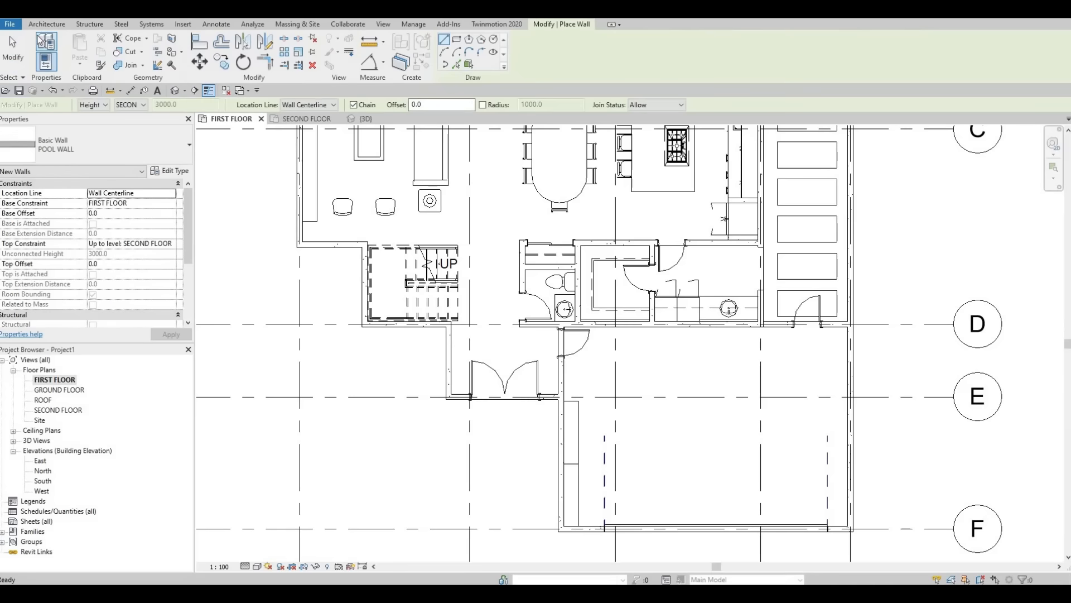
{"action": "left_click", "coordinate": [153, 146]}
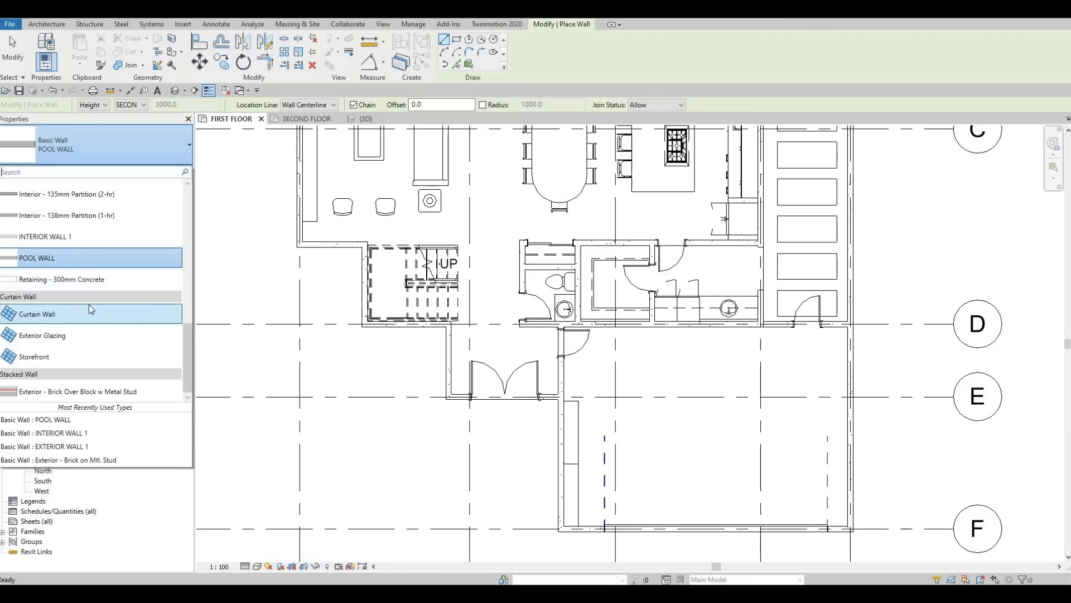
{"action": "left_click", "coordinate": [128, 313]}
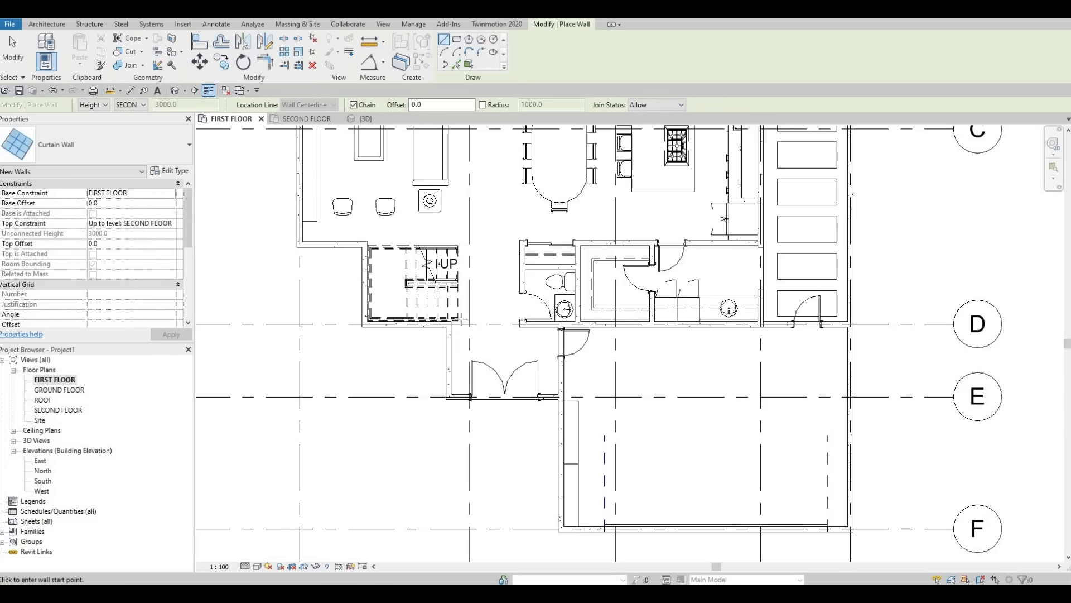
{"action": "scroll", "coordinate": [446, 365], "scroll_direction": "up", "scroll_amount": 6}
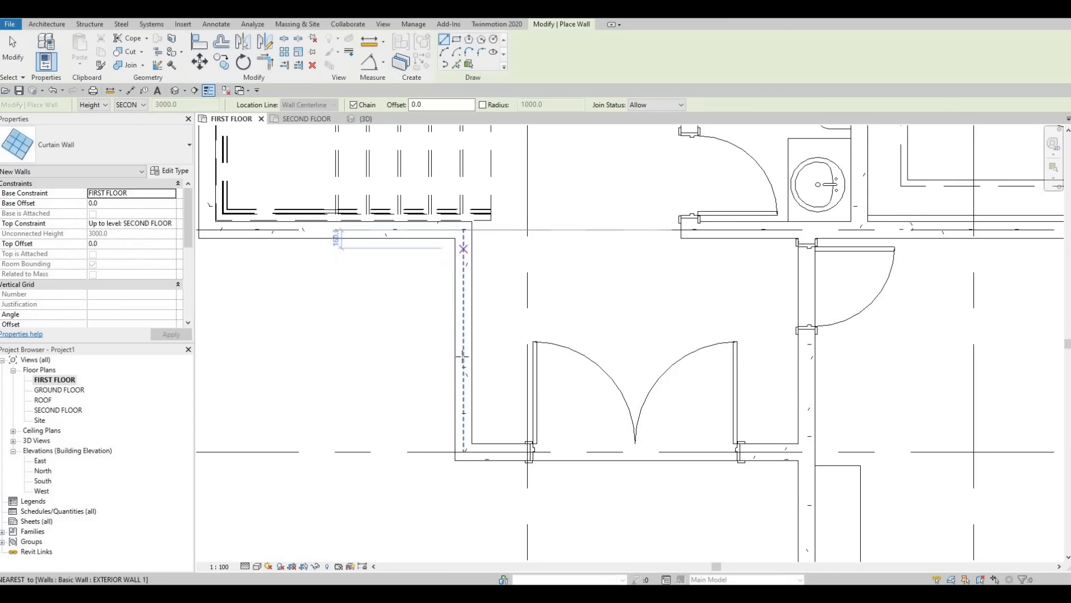
{"action": "left_click", "coordinate": [463, 249]}
{"action": "scroll", "coordinate": [460, 357], "scroll_direction": "up", "scroll_amount": 3}
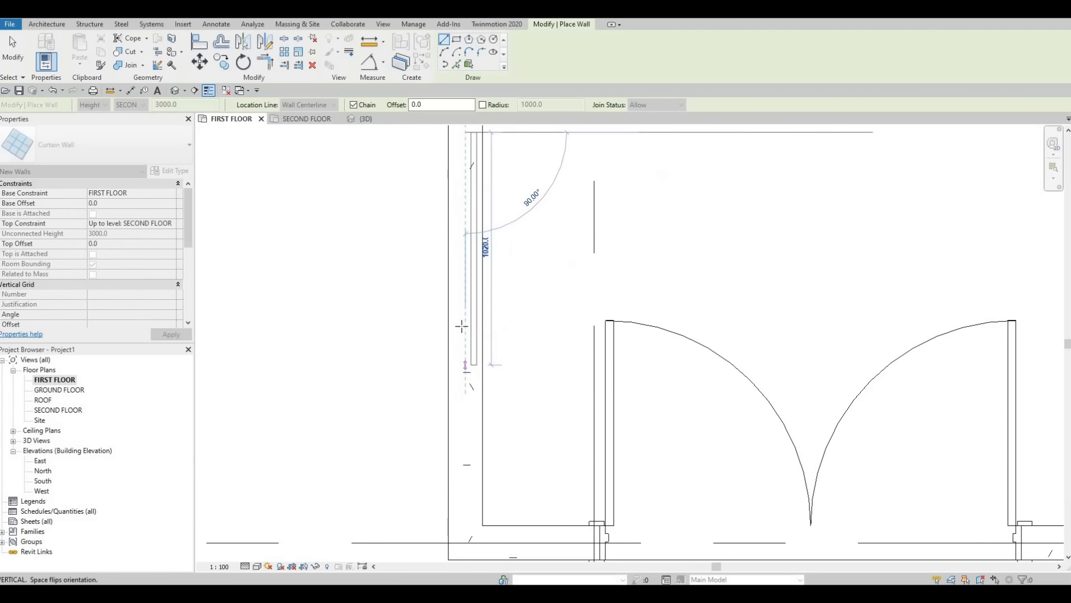
{"action": "scroll", "coordinate": [465, 242], "scroll_direction": "down", "scroll_amount": 2}
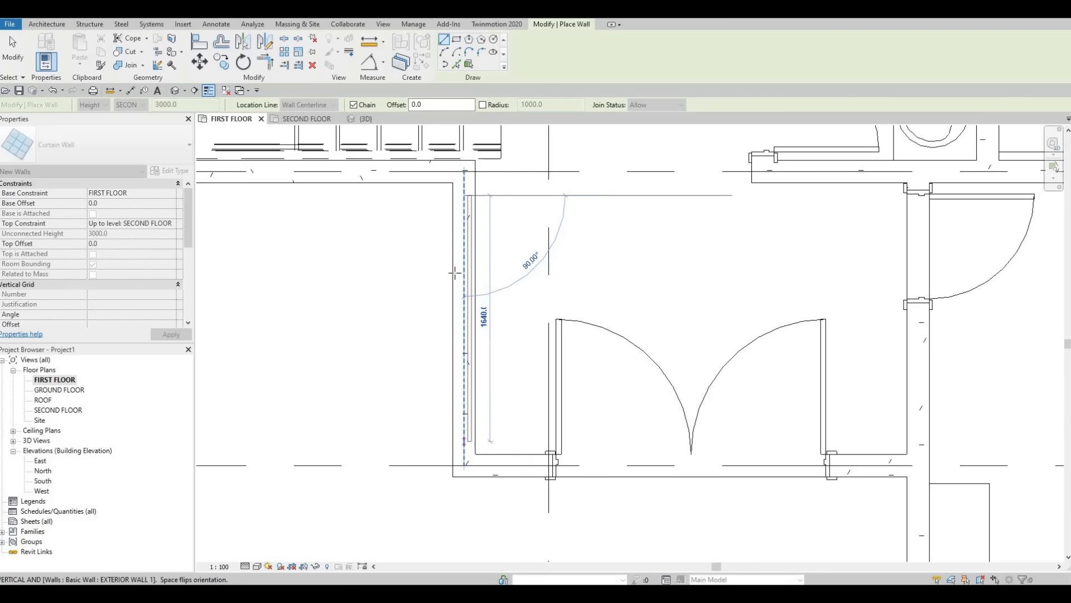
{"action": "left_click", "coordinate": [474, 282]}
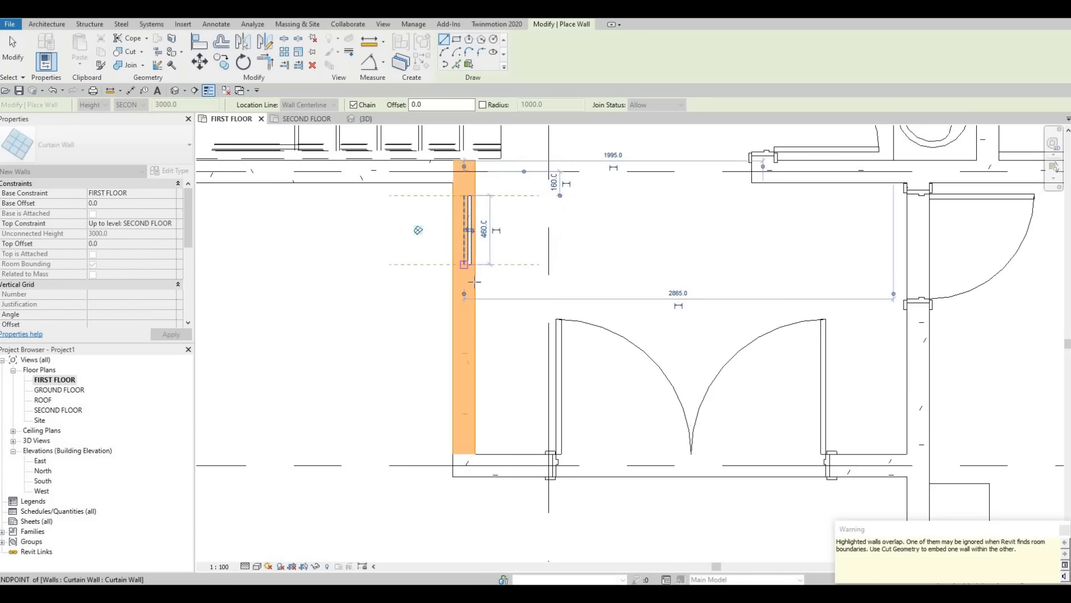
{"action": "key", "text": "Escape"}
{"action": "key", "text": "Escape"}
- Set the length of the entrance curtain wall segment to 500 mm
{"action": "left_click", "coordinate": [469, 240]}
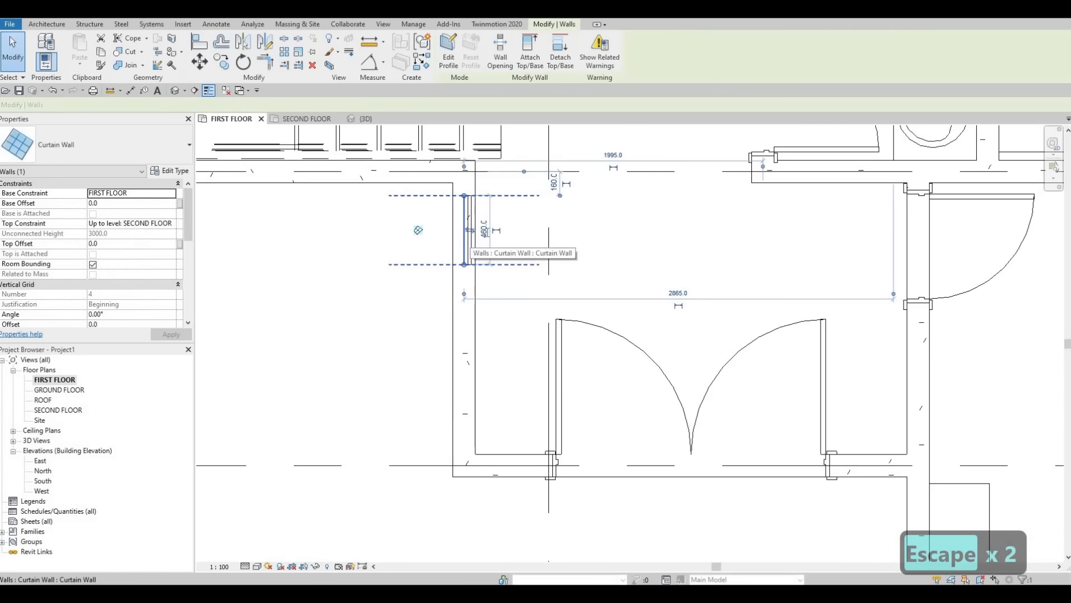
{"action": "left_click", "coordinate": [485, 230]}
{"action": "type", "text": "500"}
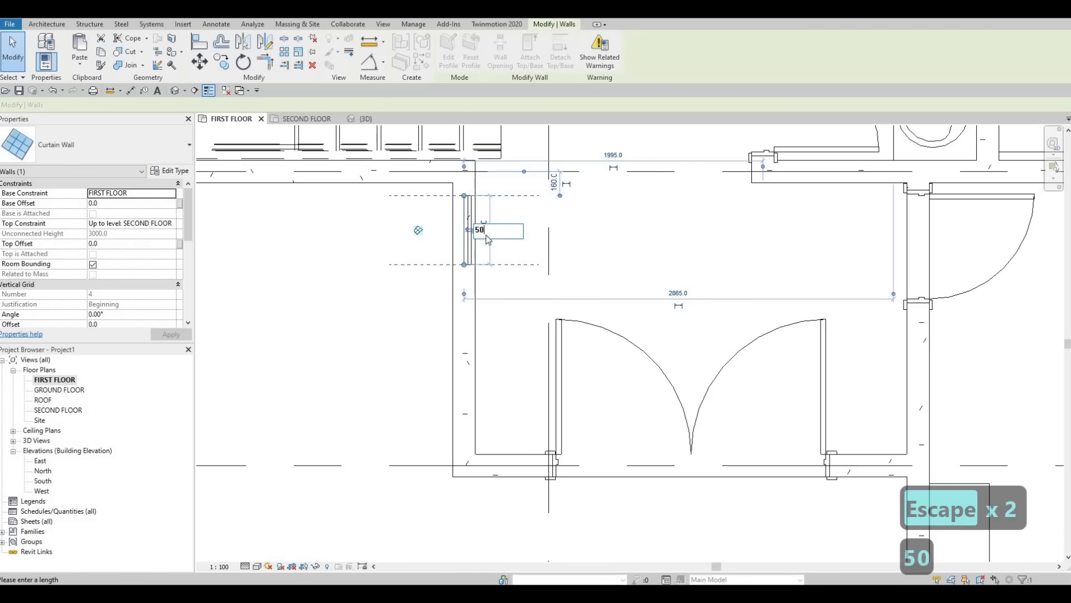
{"action": "key", "text": "Return"}
{"action": "key", "text": "Escape"}
{"action": "key", "text": "Escape"}
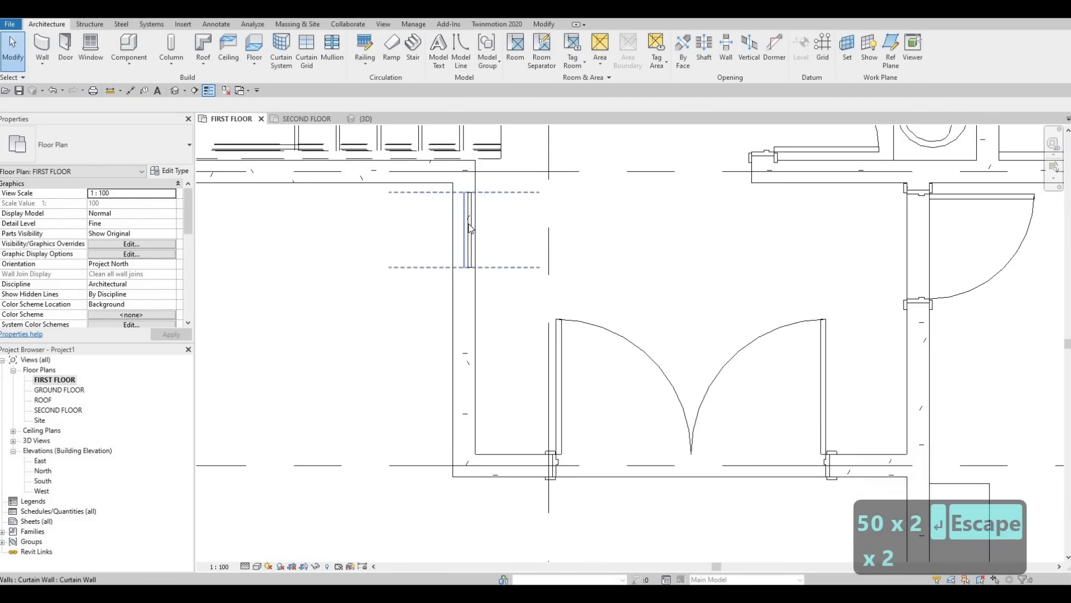
- Copy the 500 mm curtain wall segment along the same entrance wall toward grid E
{"action": "left_click", "coordinate": [456, 221]}
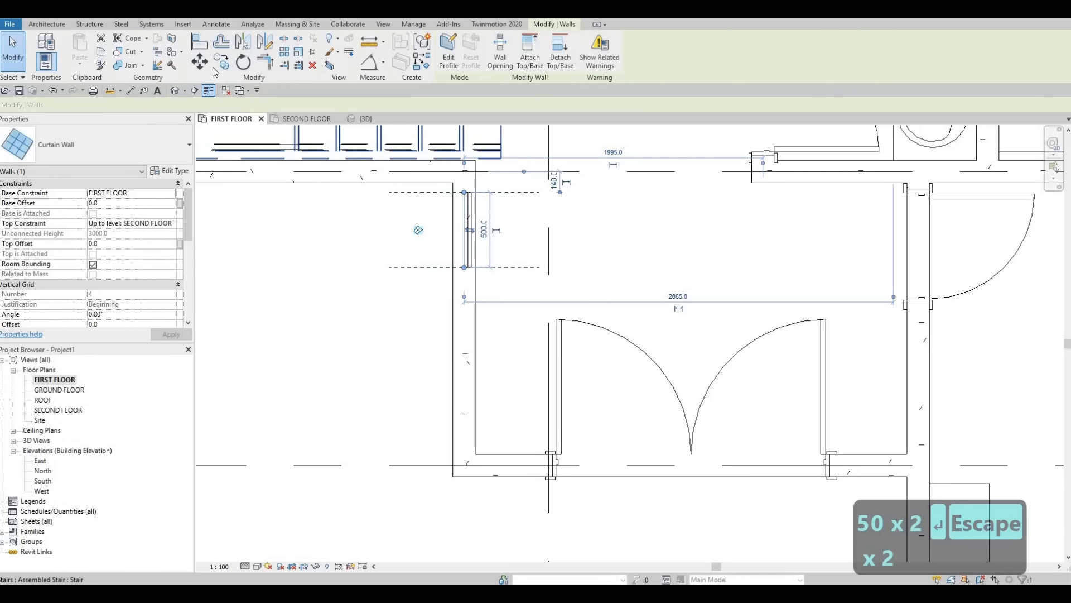
{"action": "left_click", "coordinate": [435, 233]}
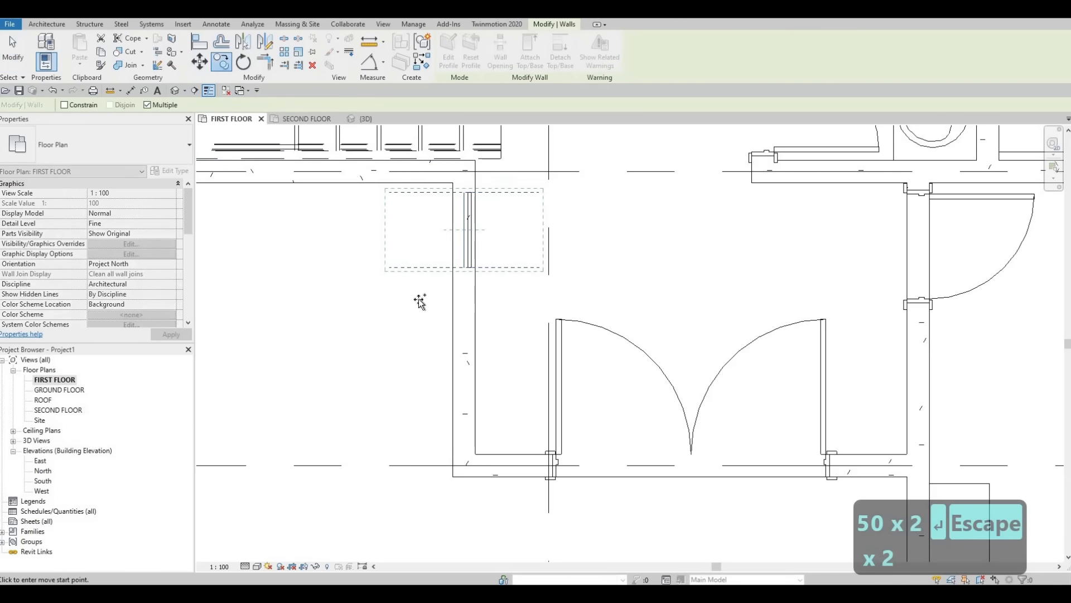
{"action": "left_click", "coordinate": [433, 389]}
{"action": "key", "text": "Escape"}
{"action": "key", "text": "Escape"}
- Nudge the double entrance door along its wall toward the garage until its centre is 1215 mm from the garage wall
{"action": "middle_click_drag", "start_coordinate": [689, 348], "coordinate": [548, 364]}
{"action": "scroll", "coordinate": [651, 306], "scroll_direction": "down", "scroll_amount": 2}
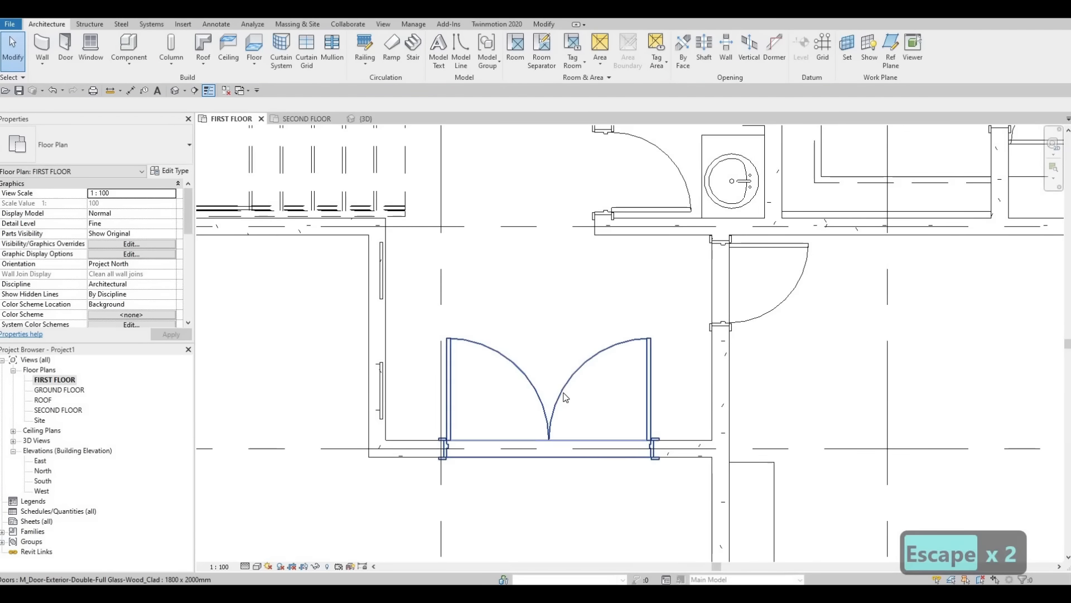
{"action": "left_click", "coordinate": [564, 396]}
{"action": "key", "text": "Right"}
{"action": "key", "text": "Right"}
{"action": "key", "text": "Right"}
{"action": "key", "text": "Right"}
{"action": "key", "text": "Right"}
{"action": "key", "text": "Right"}
{"action": "key", "text": "Right"}
{"action": "key", "text": "Right"}
{"action": "key", "text": "Right"}
{"action": "key", "text": "Right"}
{"action": "key", "text": "Right"}
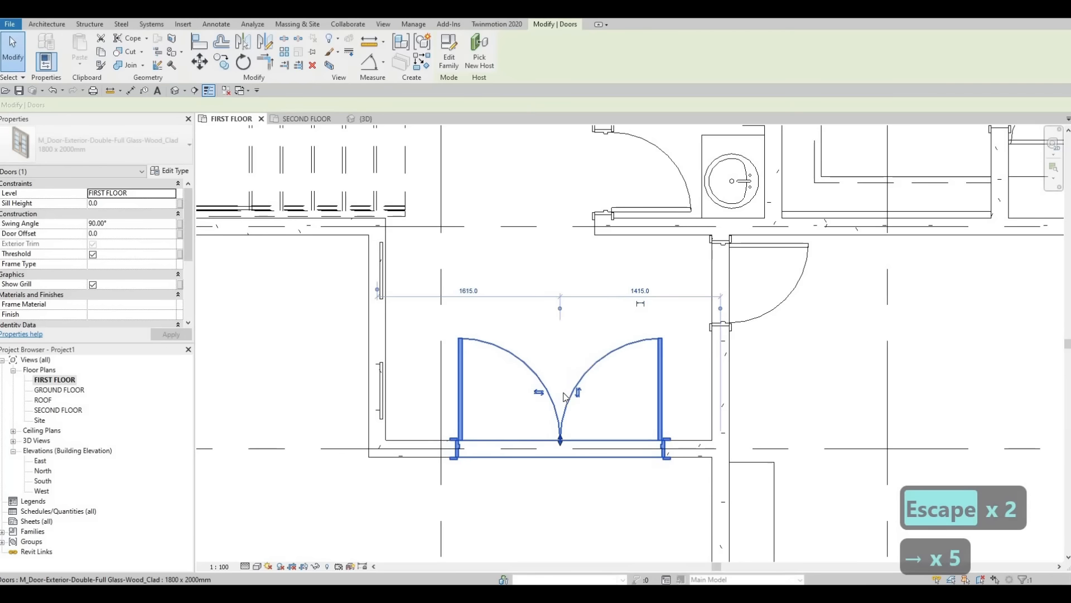
{"action": "key", "text": "Right"}
{"action": "key", "text": "Right"}
{"action": "key", "text": "Right"}
{"action": "key", "text": "Right"}
{"action": "key", "text": "Right"}
{"action": "key", "text": "Right"}
{"action": "key", "text": "Right"}
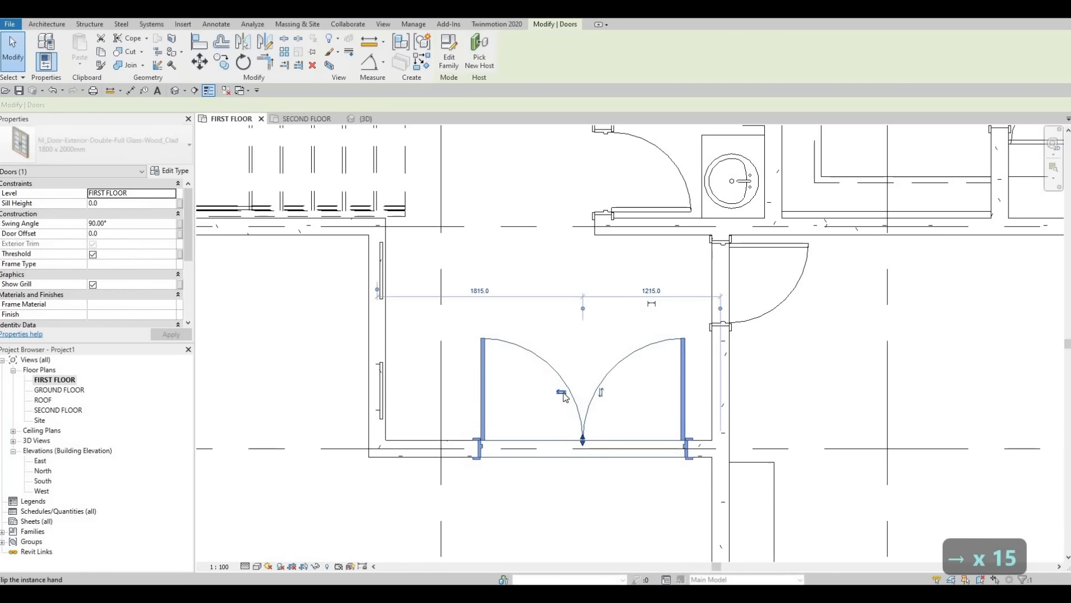
{"action": "key", "text": "Left"}
{"action": "key", "text": "Left"}
{"action": "key", "text": "Left"}
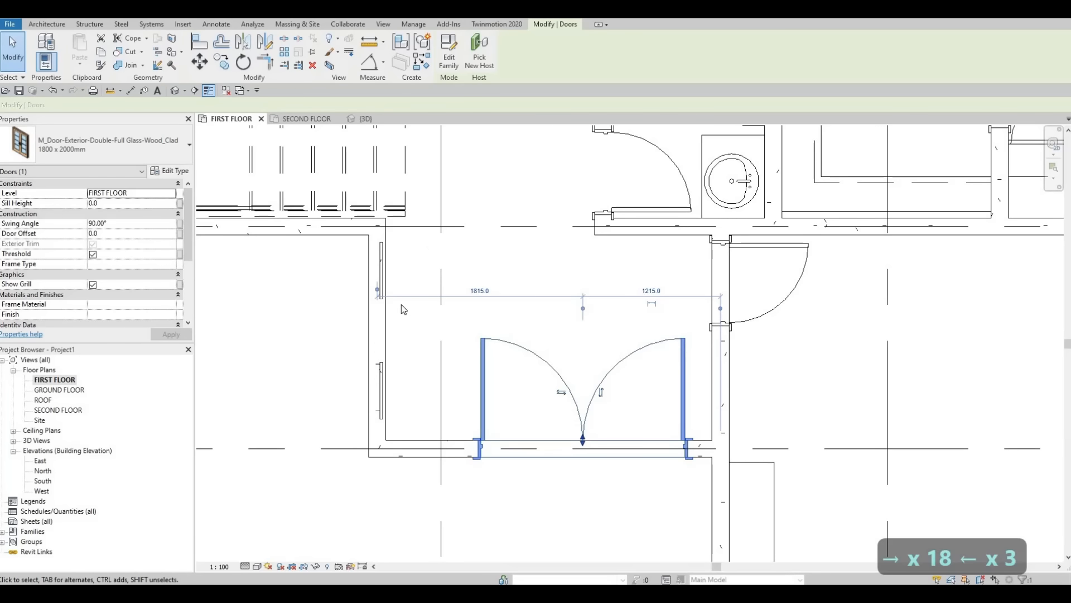
{"action": "key", "text": "Escape"}
- Start loading a family and go up from the Residential doors folder to the Canada library folder
{"action": "middle_click_drag", "start_coordinate": [388, 262], "coordinate": [396, 234]}
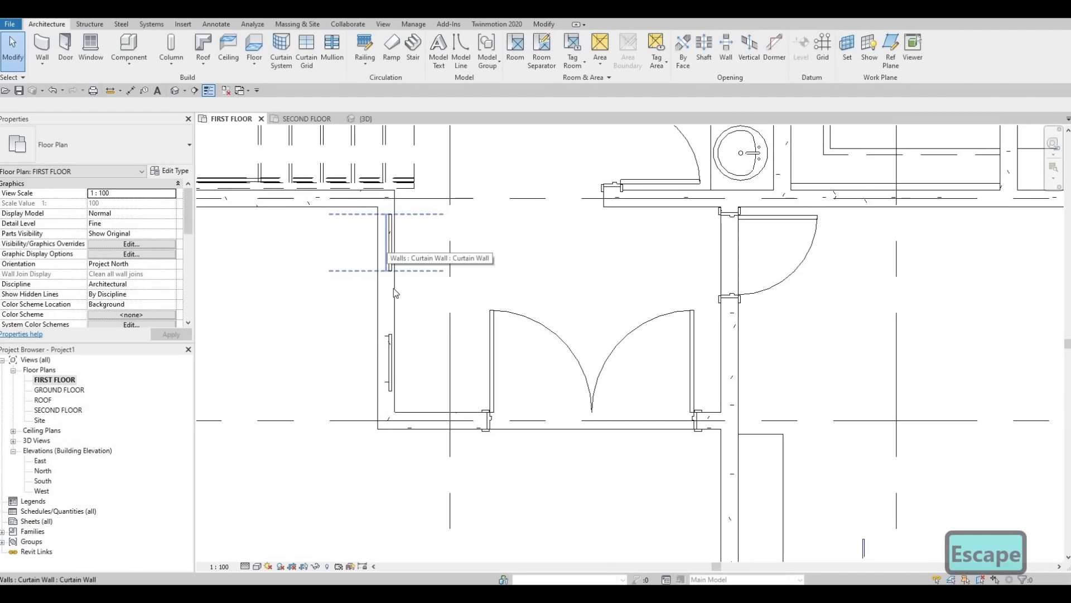
{"action": "scroll", "coordinate": [420, 326], "scroll_direction": "down", "scroll_amount": 3}
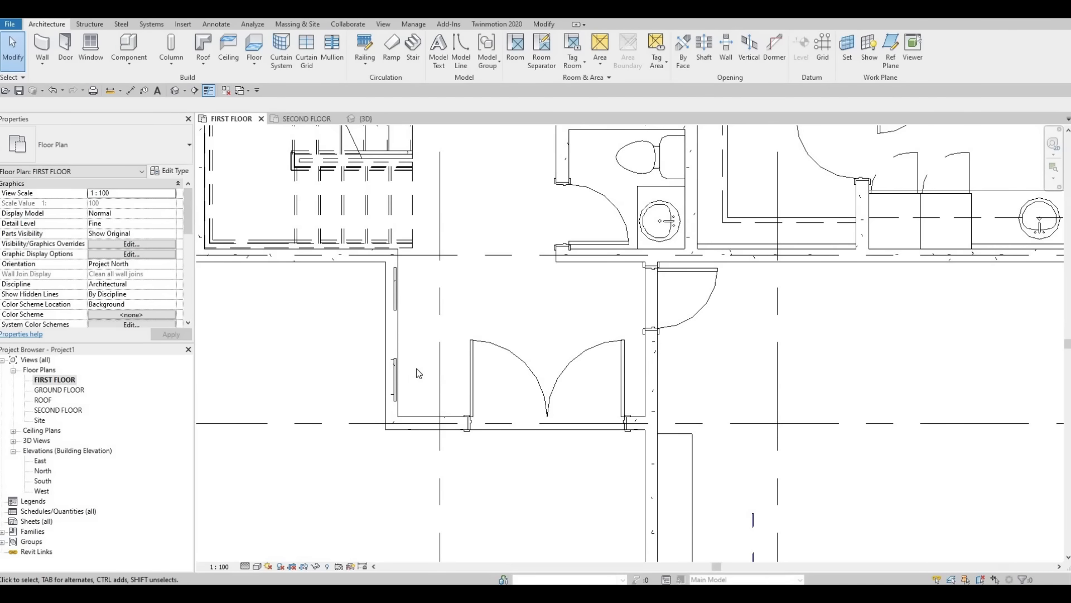
{"action": "key", "text": "Escape"}
{"action": "key", "text": "Escape"}
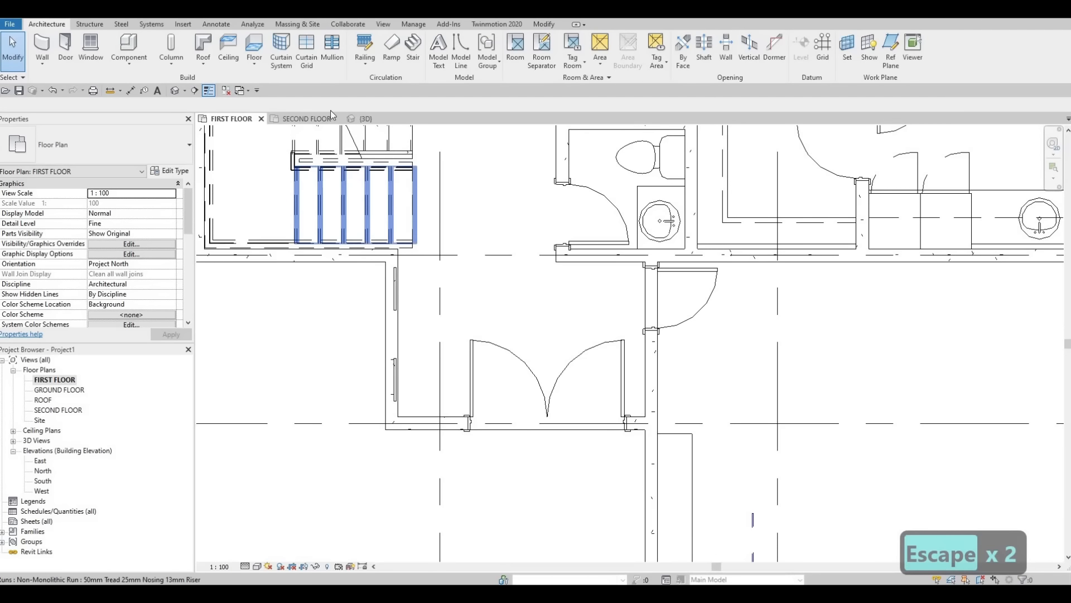
{"action": "left_click", "coordinate": [183, 24]}
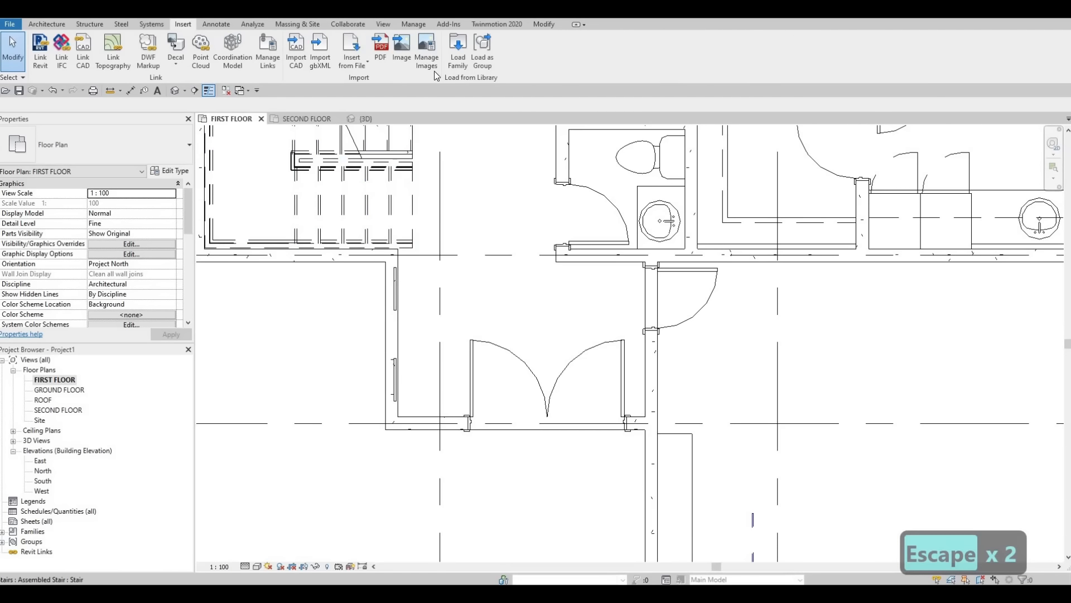
{"action": "left_click", "coordinate": [458, 55]}
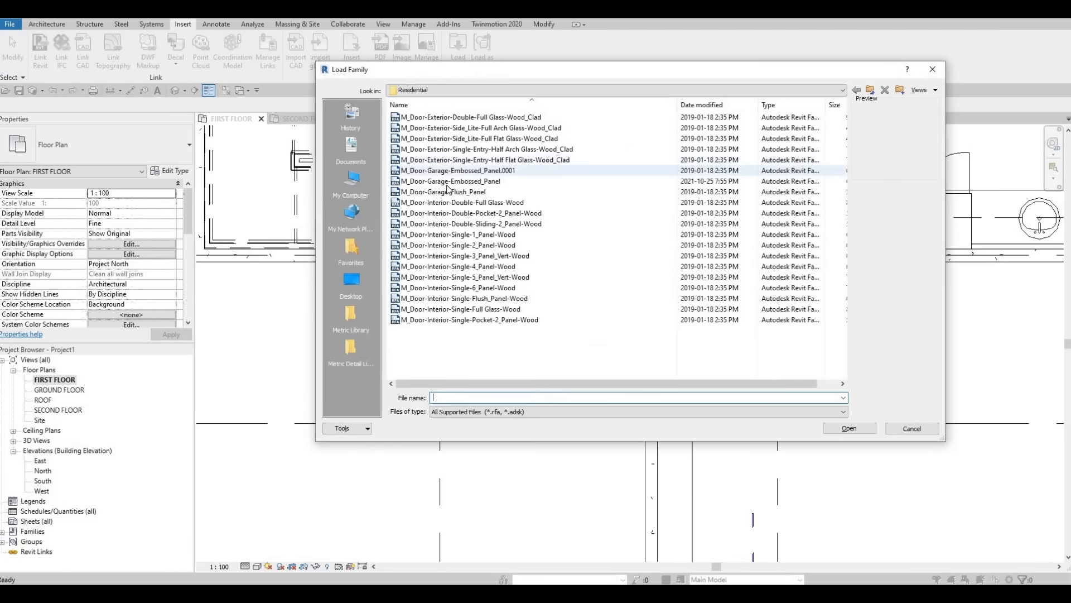
{"action": "left_click", "coordinate": [871, 92]}
{"action": "left_click", "coordinate": [872, 92]}
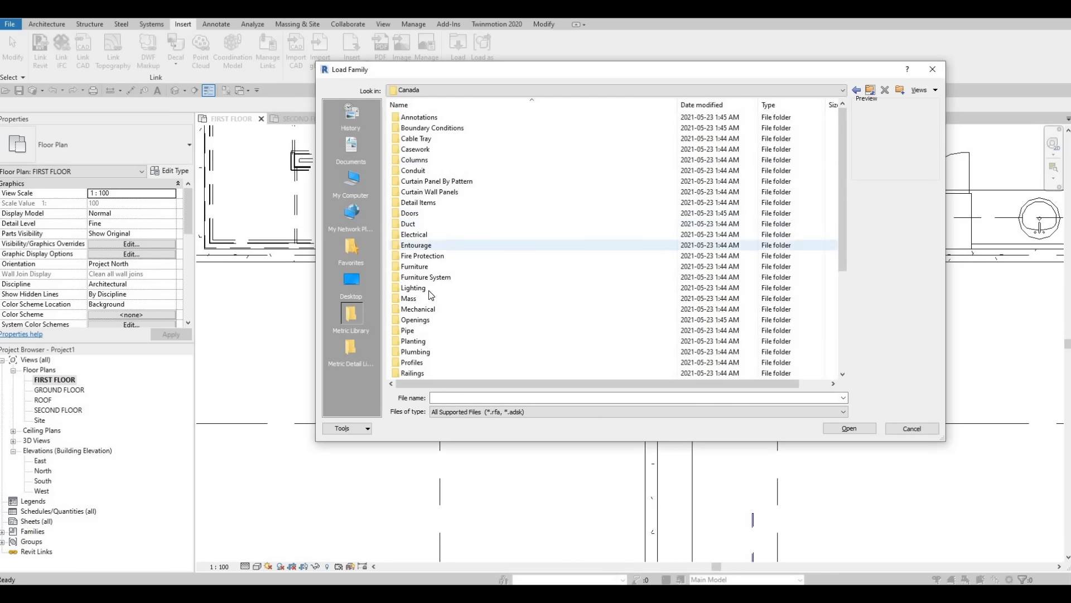
- Load the M_Credenza family from the Storage subfolder of the Furniture library folder
{"action": "scroll", "coordinate": [440, 307], "scroll_direction": "down", "scroll_amount": 4}
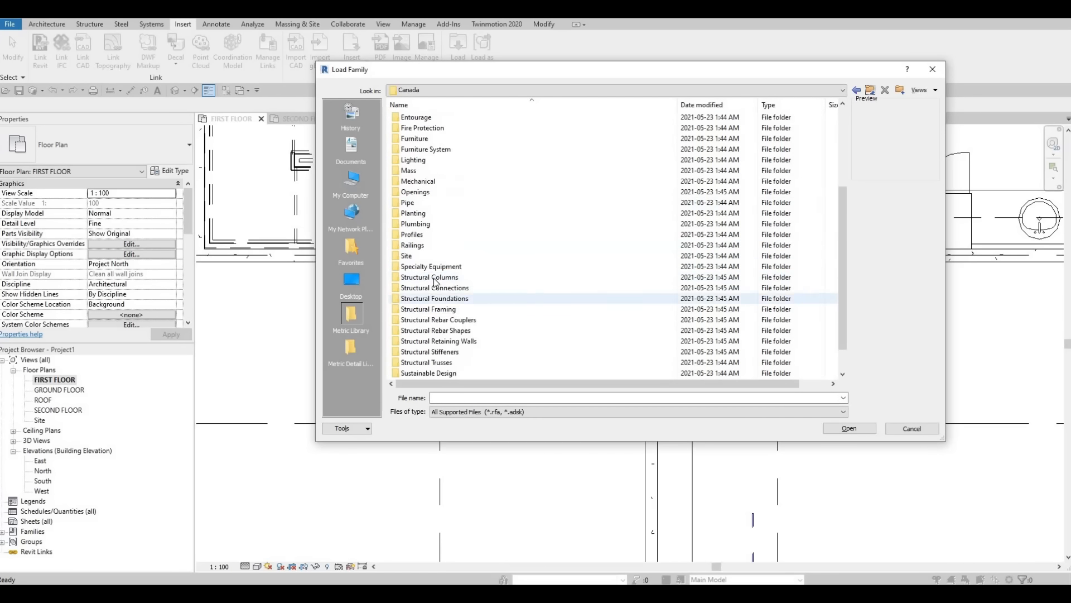
{"action": "scroll", "coordinate": [439, 302], "scroll_direction": "down", "scroll_amount": 1}
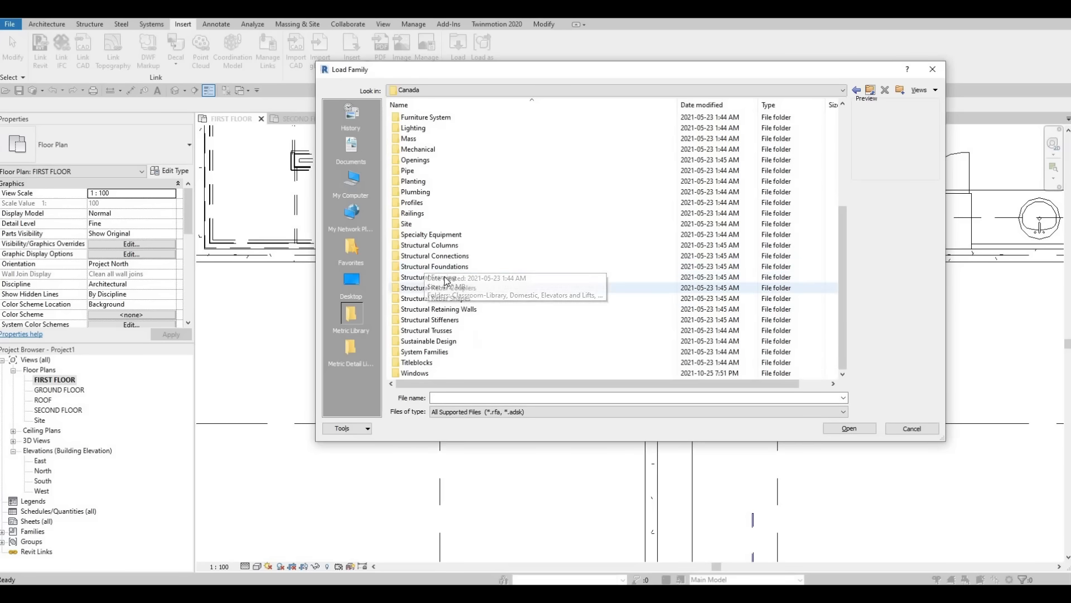
{"action": "scroll", "coordinate": [430, 279], "scroll_direction": "up", "scroll_amount": 2}
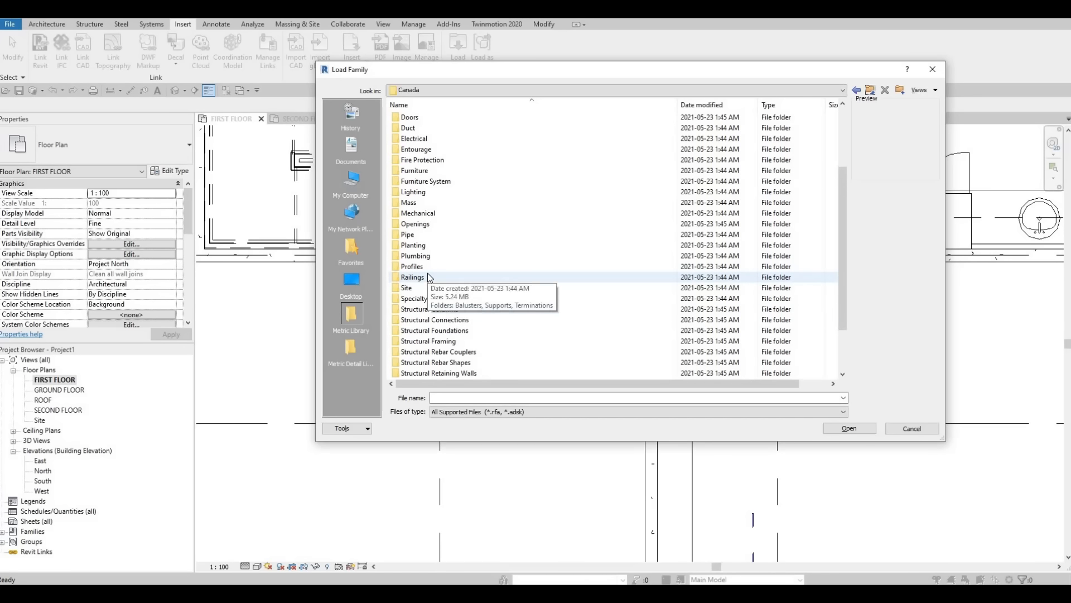
{"action": "scroll", "coordinate": [429, 277], "scroll_direction": "up", "scroll_amount": 2}
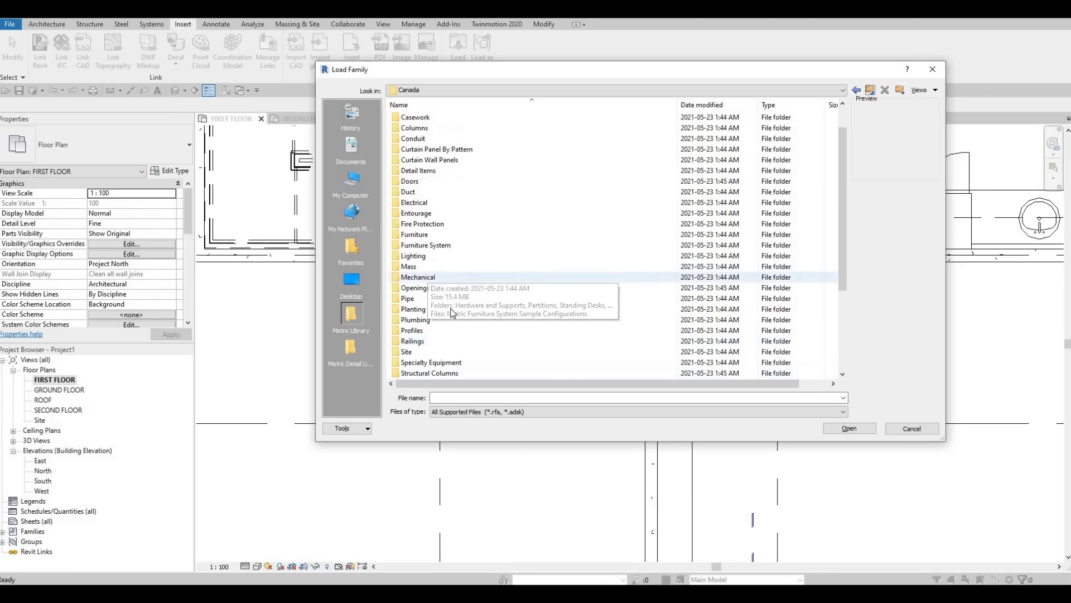
{"action": "scroll", "coordinate": [446, 333], "scroll_direction": "down", "scroll_amount": 2}
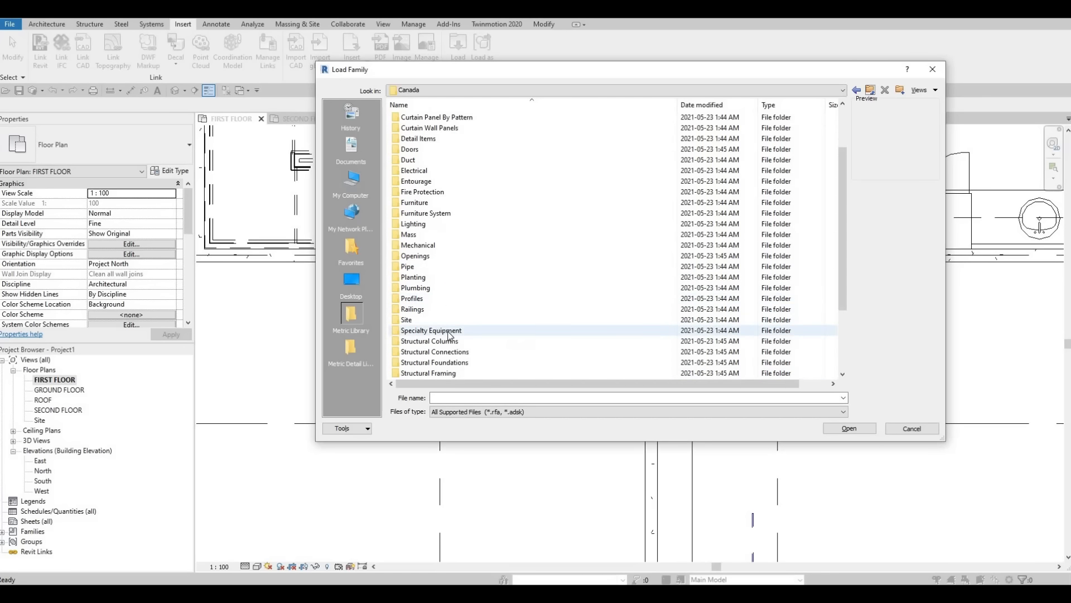
{"action": "scroll", "coordinate": [447, 314], "scroll_direction": "up", "scroll_amount": 3}
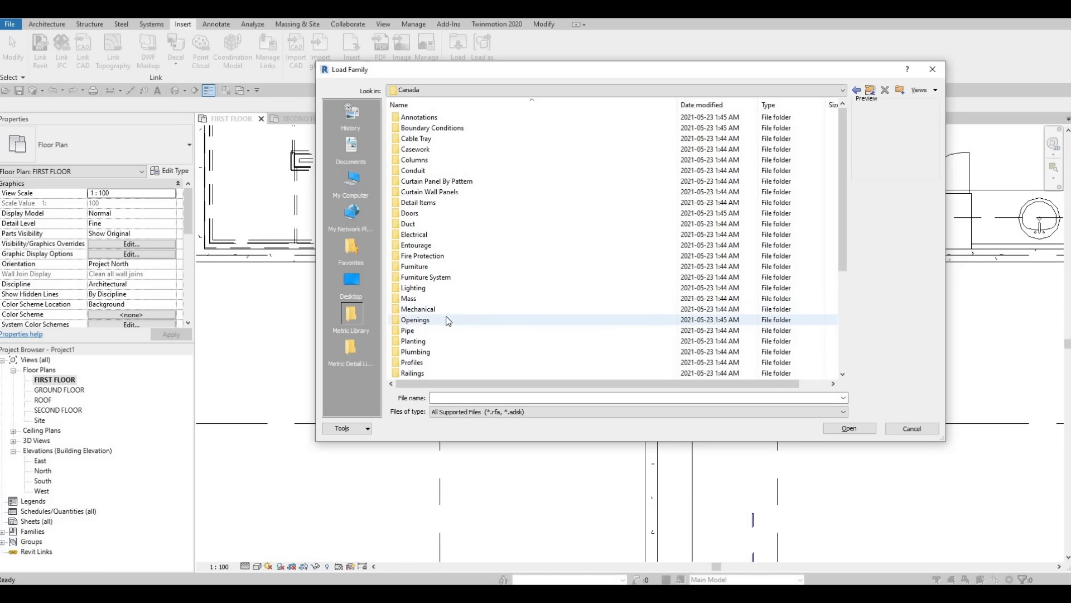
{"action": "scroll", "coordinate": [446, 321], "scroll_direction": "down", "scroll_amount": 2}
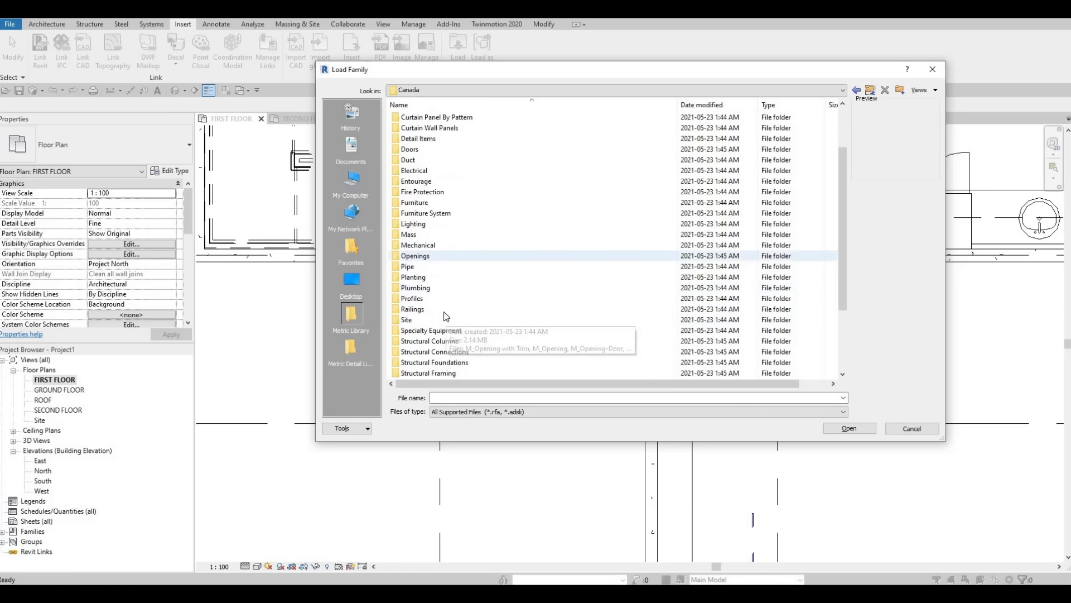
{"action": "double_click", "coordinate": [423, 204]}
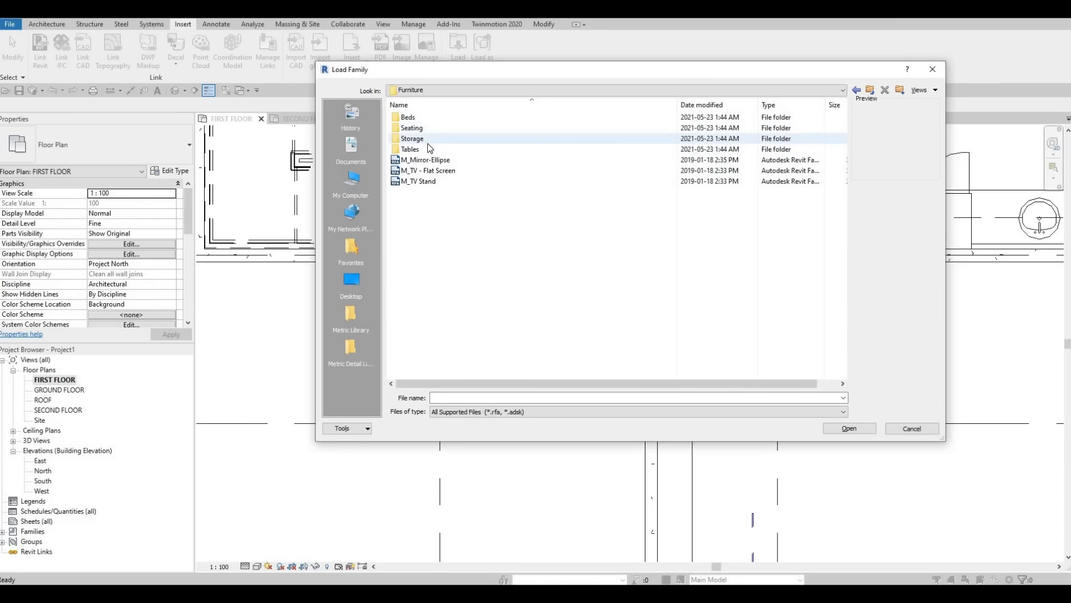
{"action": "double_click", "coordinate": [421, 139]}
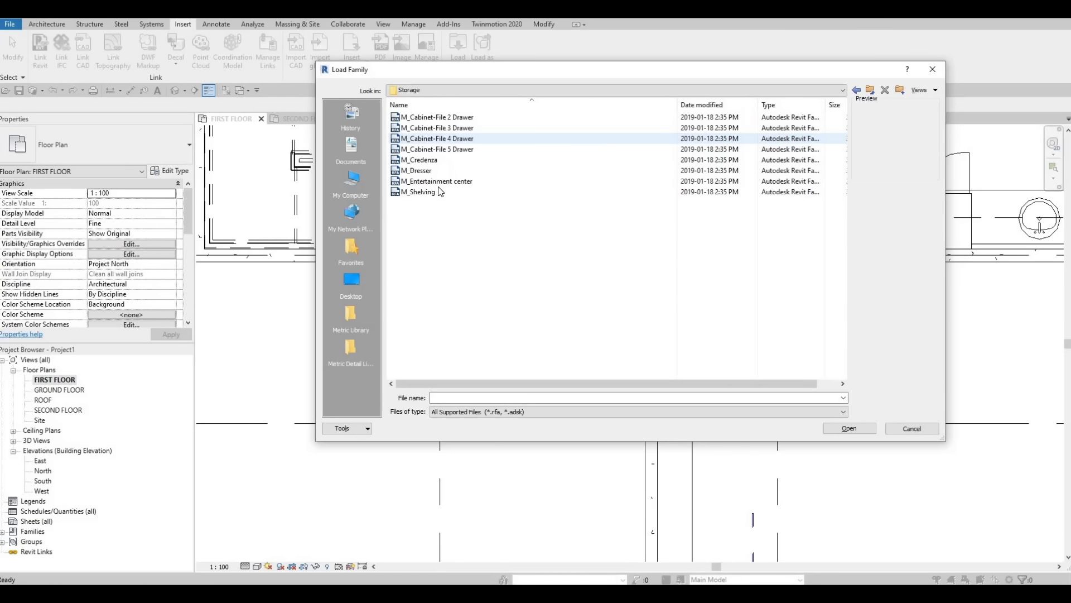
{"action": "left_click", "coordinate": [420, 160]}
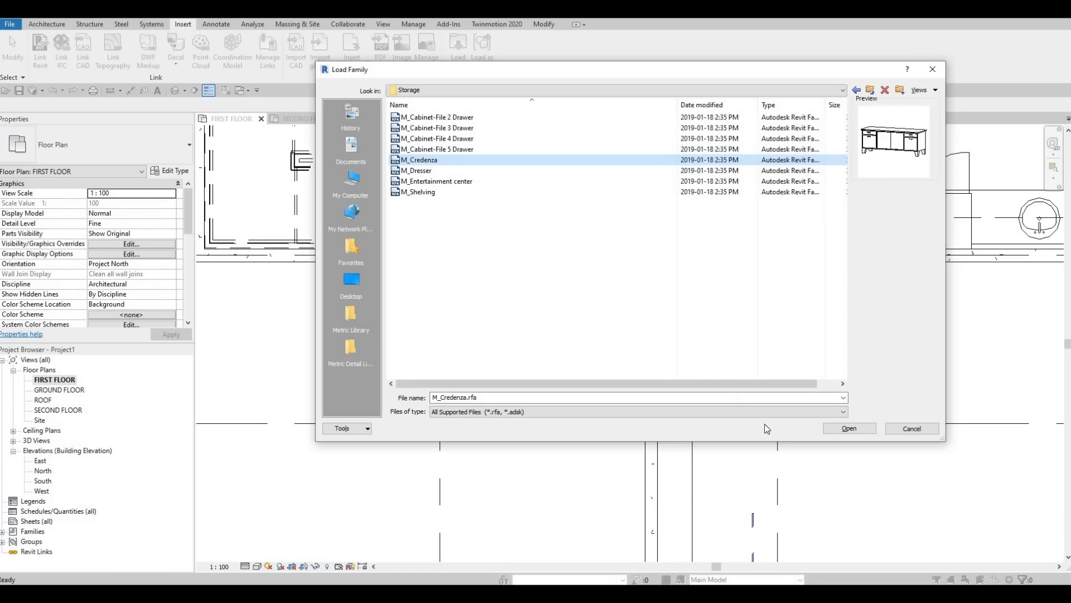
{"action": "left_click", "coordinate": [838, 428]}
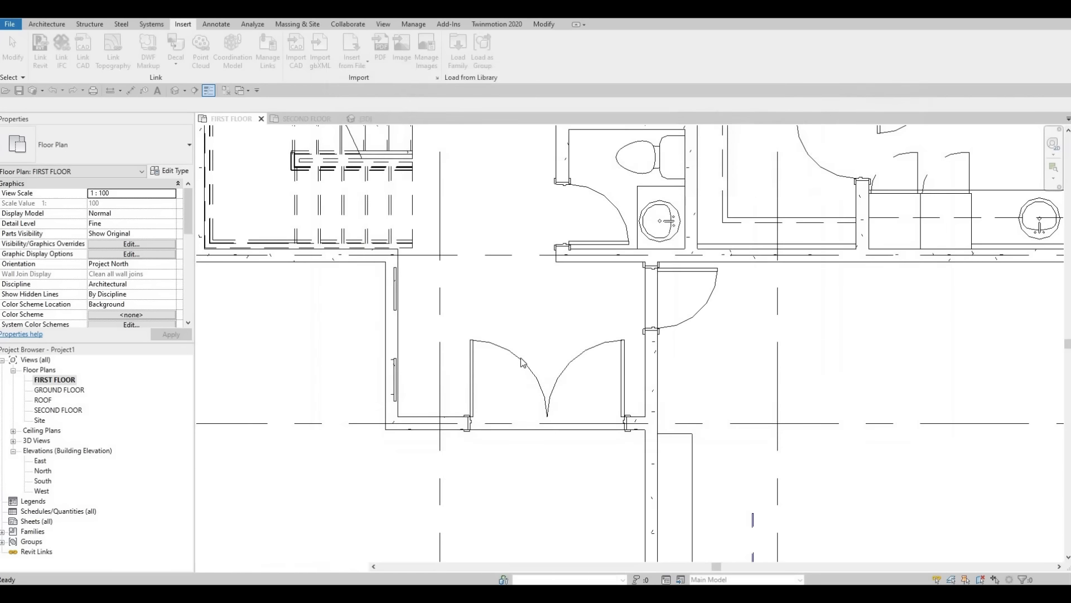
- Place one M_Credenza 1830 x 0610mm in the entrance, rotated so its back runs along the curtain wall side
{"action": "key", "text": "c"}
{"action": "key", "text": "m"}
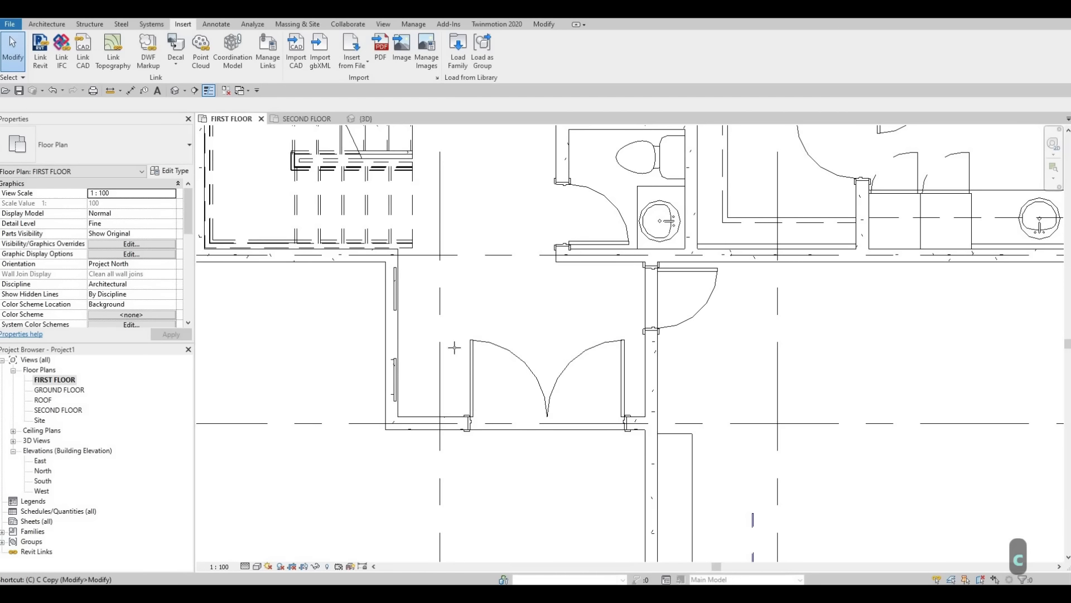
{"action": "key", "text": "space"}
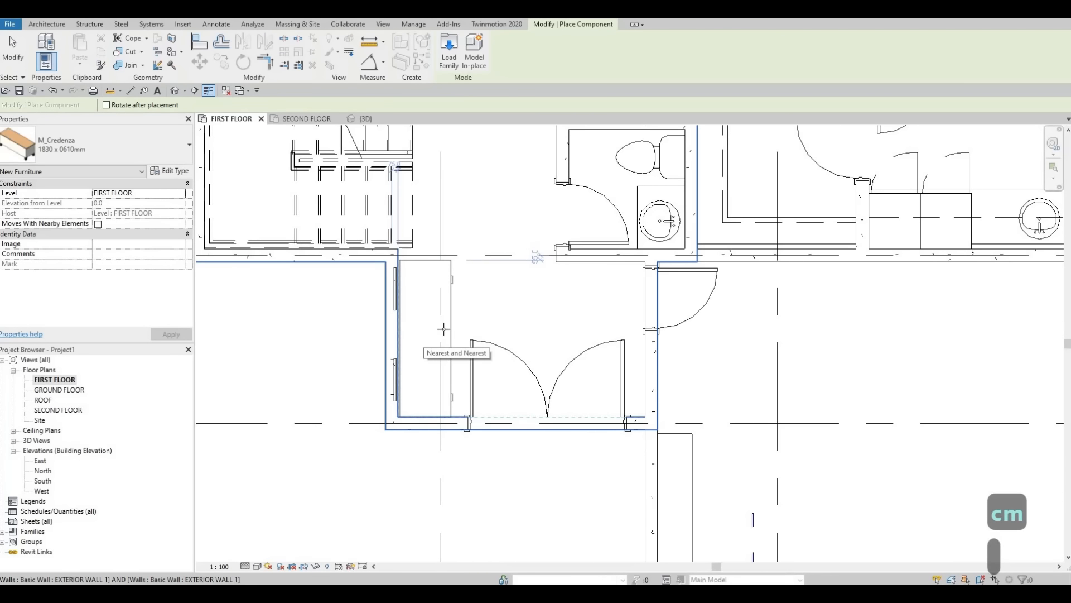
{"action": "left_click", "coordinate": [415, 363]}
{"action": "key", "text": "Escape"}
{"action": "key", "text": "Escape"}
{"action": "key", "text": "Escape"}
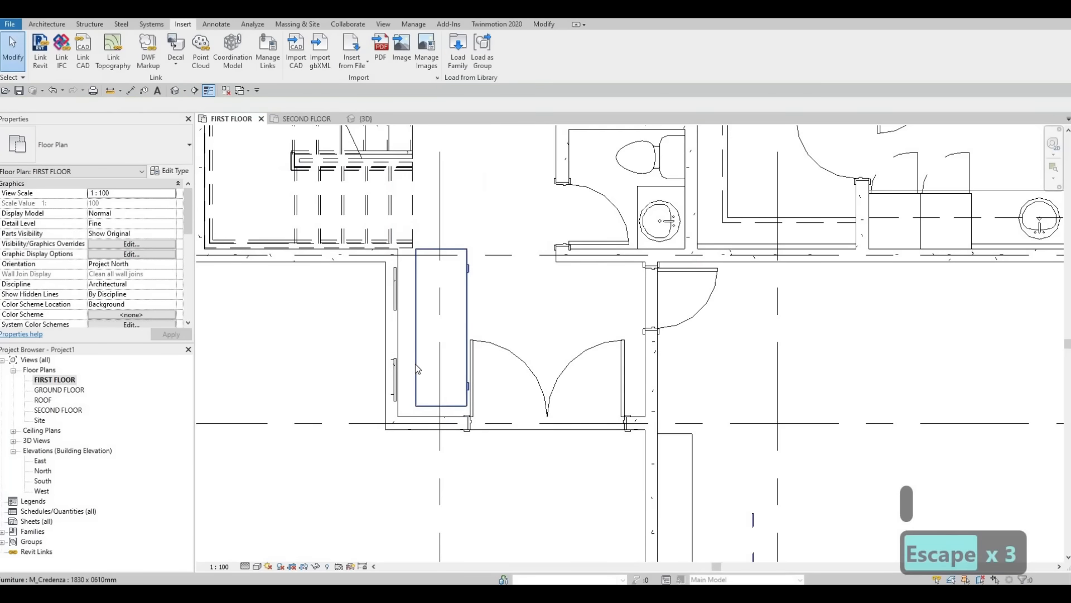
- Align the credenza's back edge with the inner face of the entrance wall that holds the curtain wall segments
{"action": "key", "text": "a"}
{"action": "key", "text": "l"}
{"action": "scroll", "coordinate": [414, 362], "scroll_direction": "up", "scroll_amount": 1}
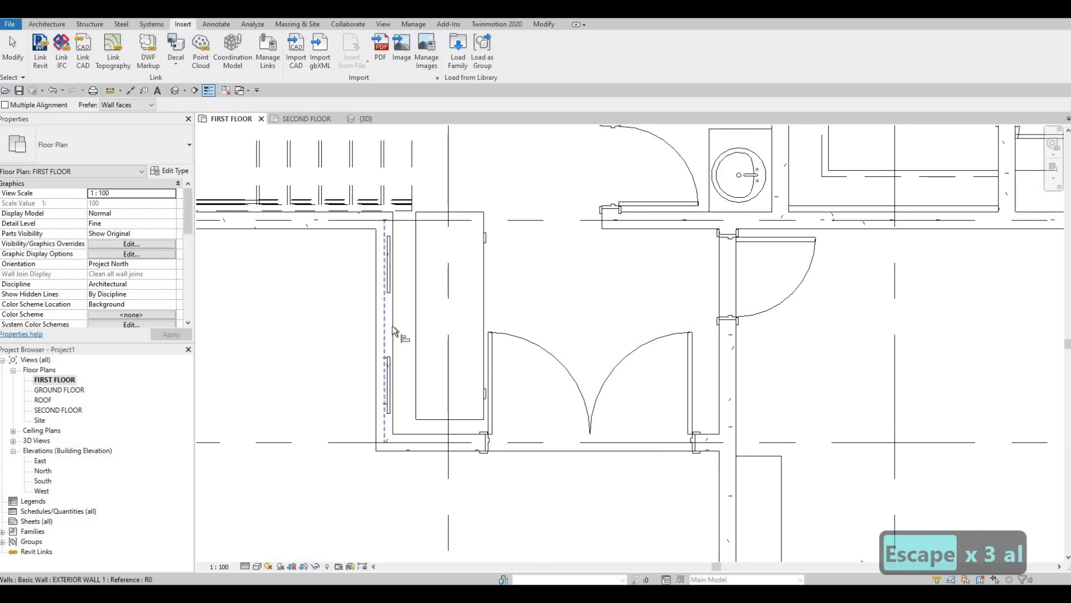
{"action": "left_click", "coordinate": [393, 326]}
{"action": "left_click", "coordinate": [415, 312]}
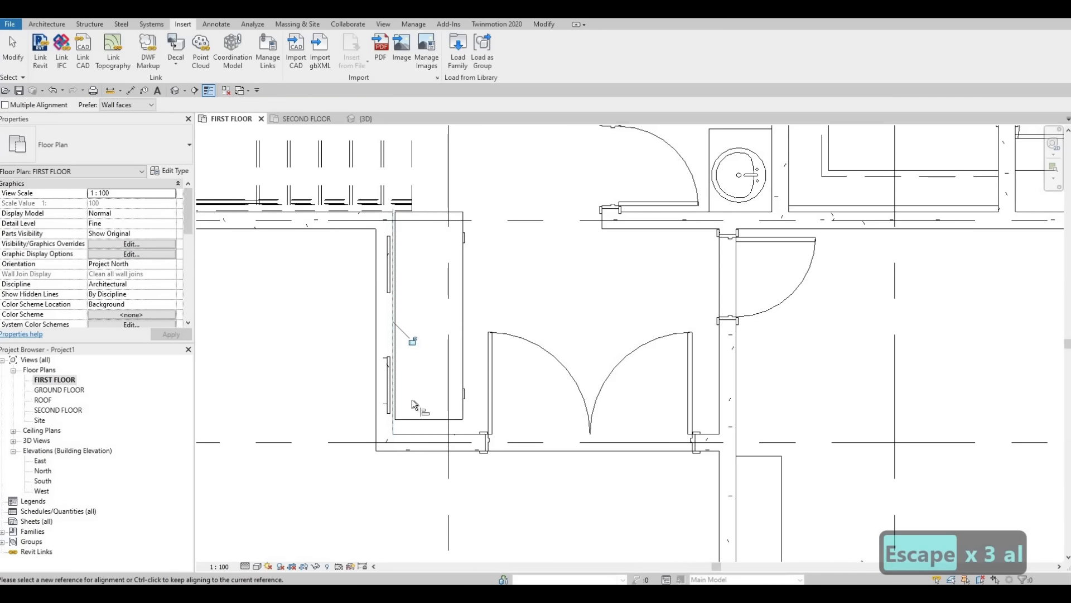
{"action": "scroll", "coordinate": [380, 444], "scroll_direction": "up", "scroll_amount": 3}
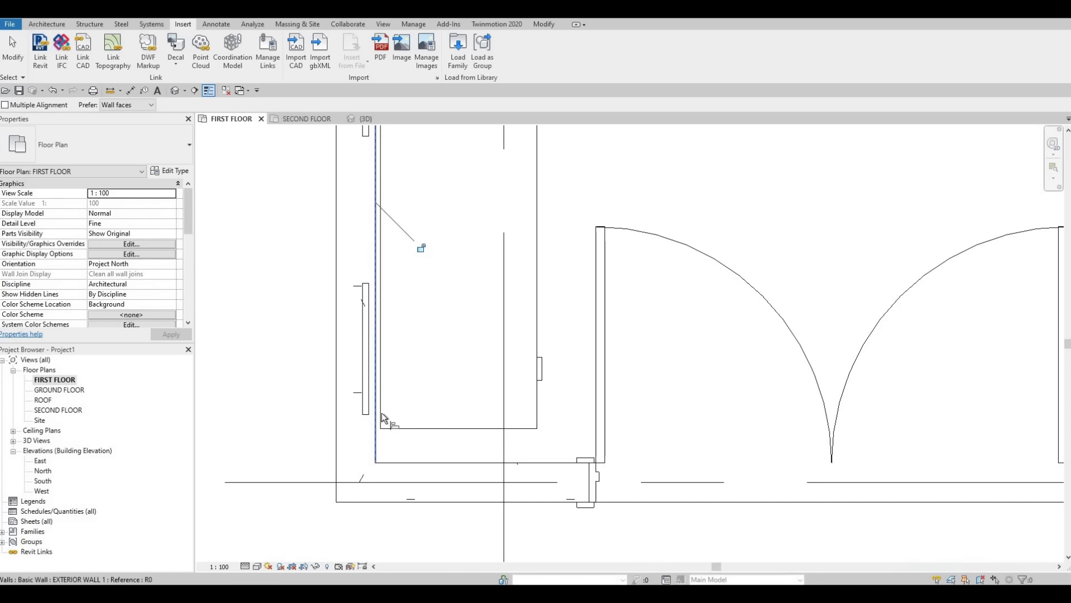
{"action": "left_click", "coordinate": [397, 420]}
{"action": "key", "text": "Escape"}
{"action": "key", "text": "Escape"}
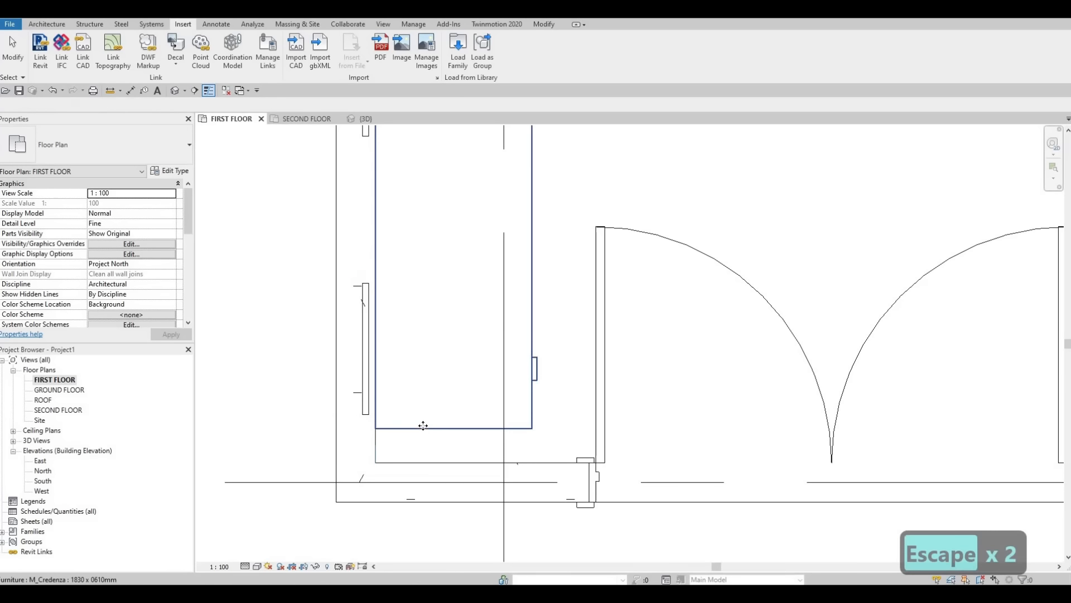
- Align the credenza's short end with the inner face of the wall containing the double entrance door
{"action": "left_click", "coordinate": [423, 427]}
{"action": "key", "text": "Escape"}
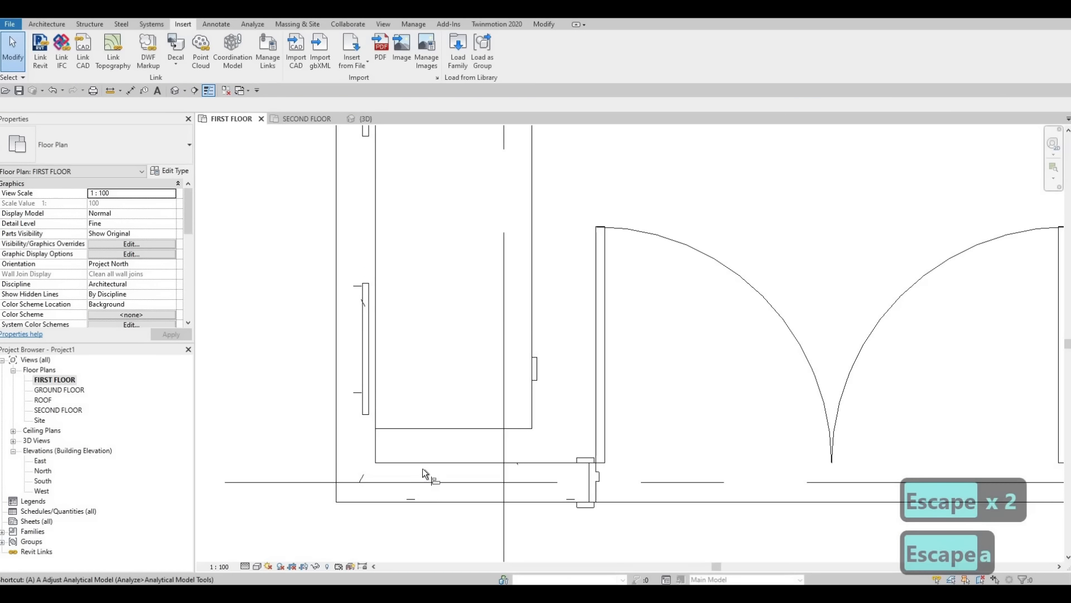
{"action": "key", "text": "a"}
{"action": "key", "text": "l"}
{"action": "left_click", "coordinate": [423, 465]}
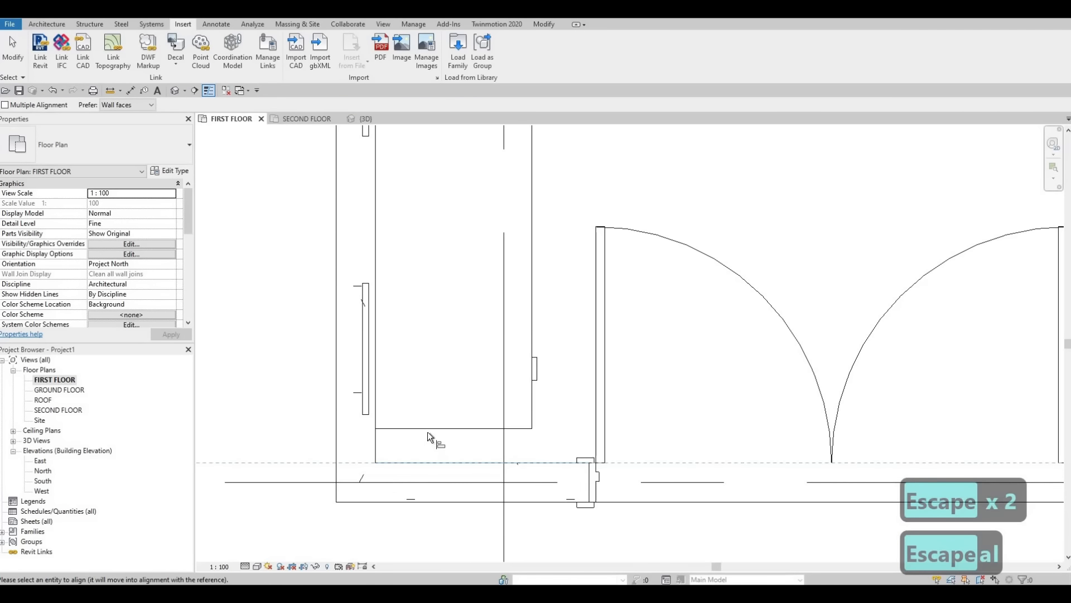
{"action": "left_click", "coordinate": [427, 429]}
{"action": "key", "text": "Escape"}
{"action": "key", "text": "Escape"}
{"action": "scroll", "coordinate": [462, 383], "scroll_direction": "down", "scroll_amount": 2}
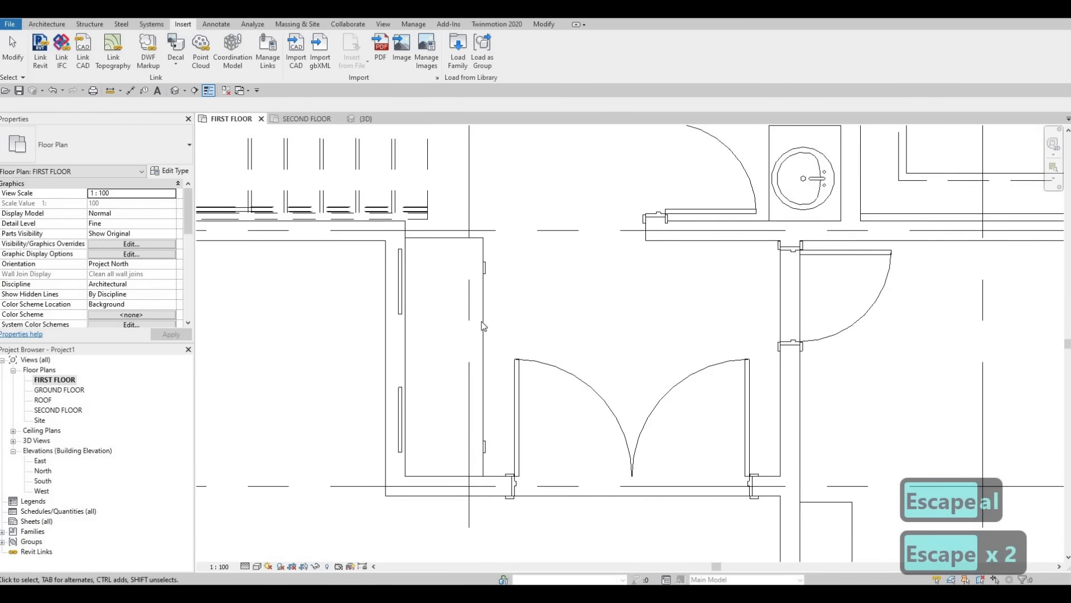
- Try 550 mm as the credenza type's depth, and settle on a depth of 500 mm
{"action": "left_click", "coordinate": [436, 287]}
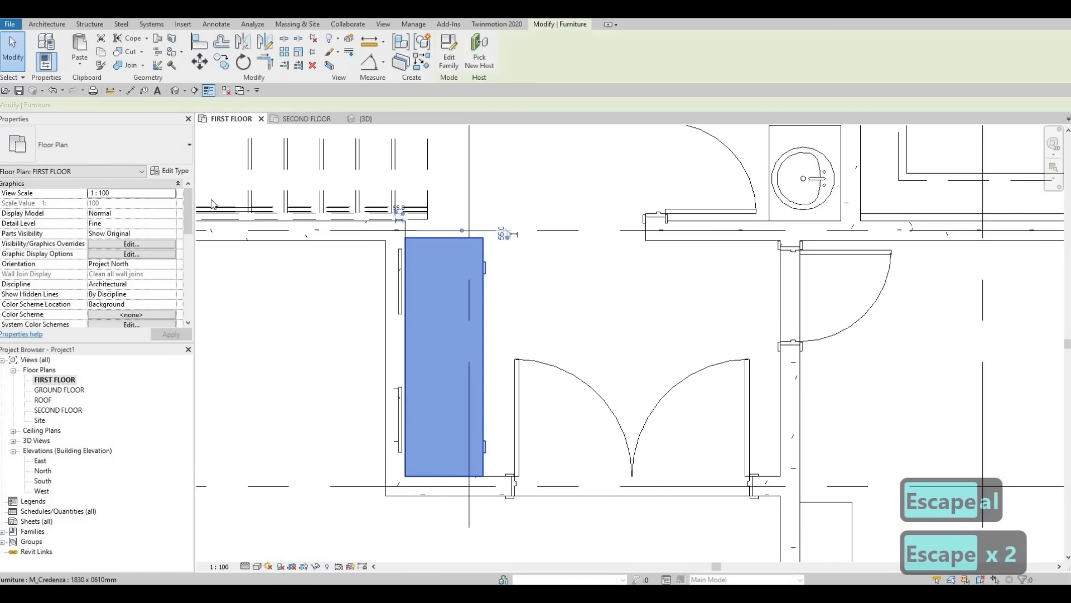
{"action": "left_click", "coordinate": [173, 171]}
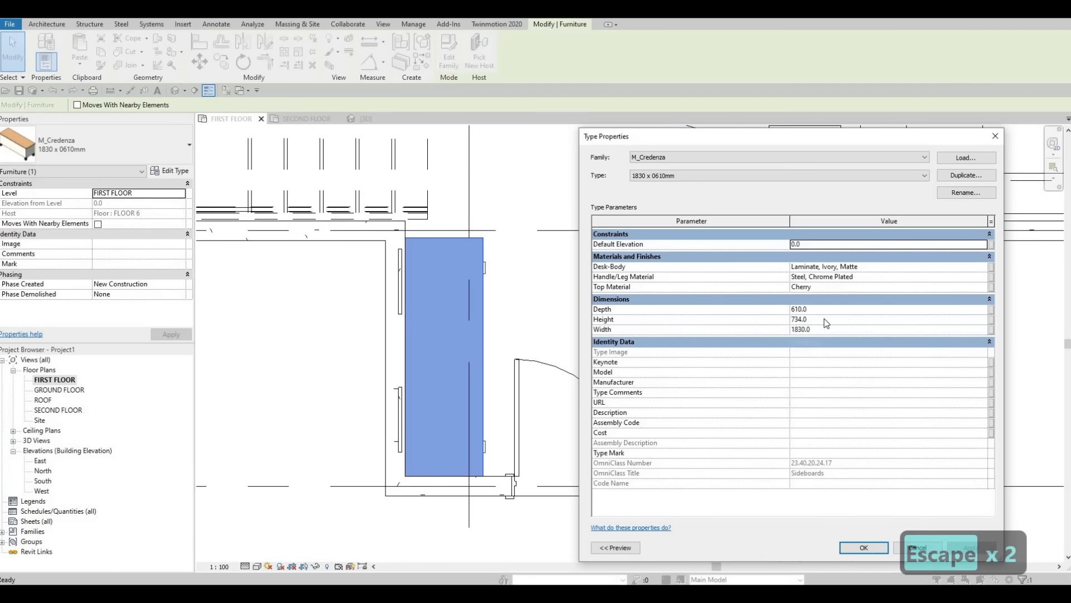
{"action": "left_click", "coordinate": [826, 309]}
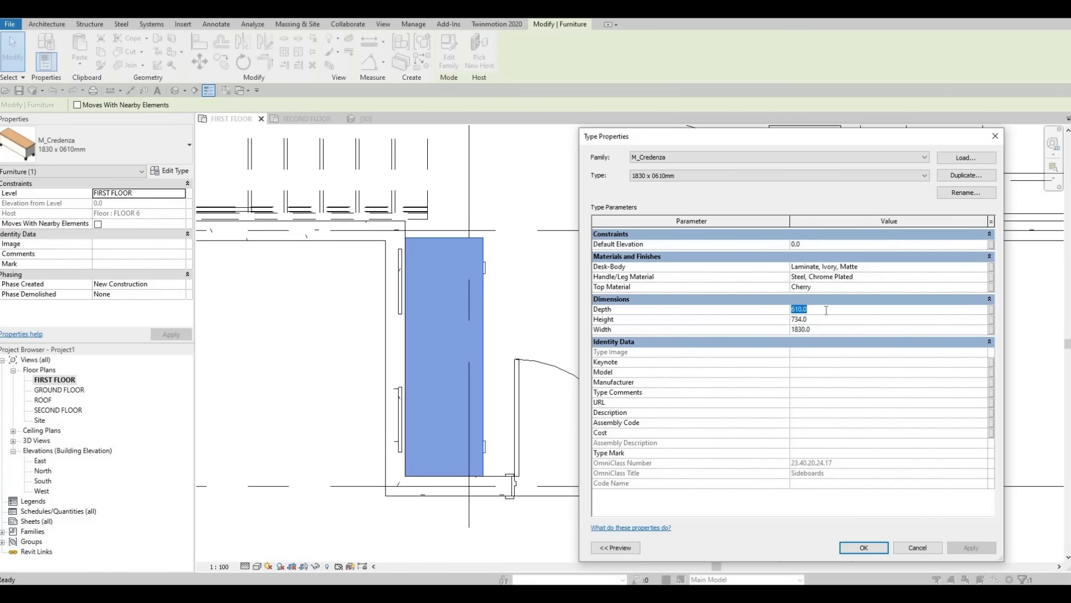
{"action": "type", "text": "550"}
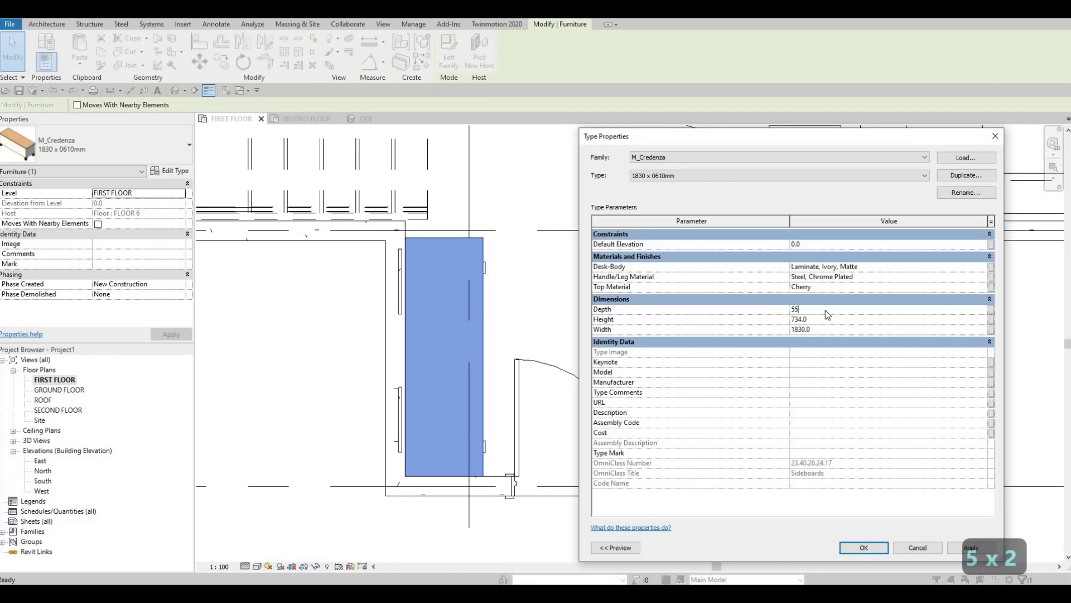
{"action": "key", "text": "Return"}
{"action": "left_click", "coordinate": [966, 548]}
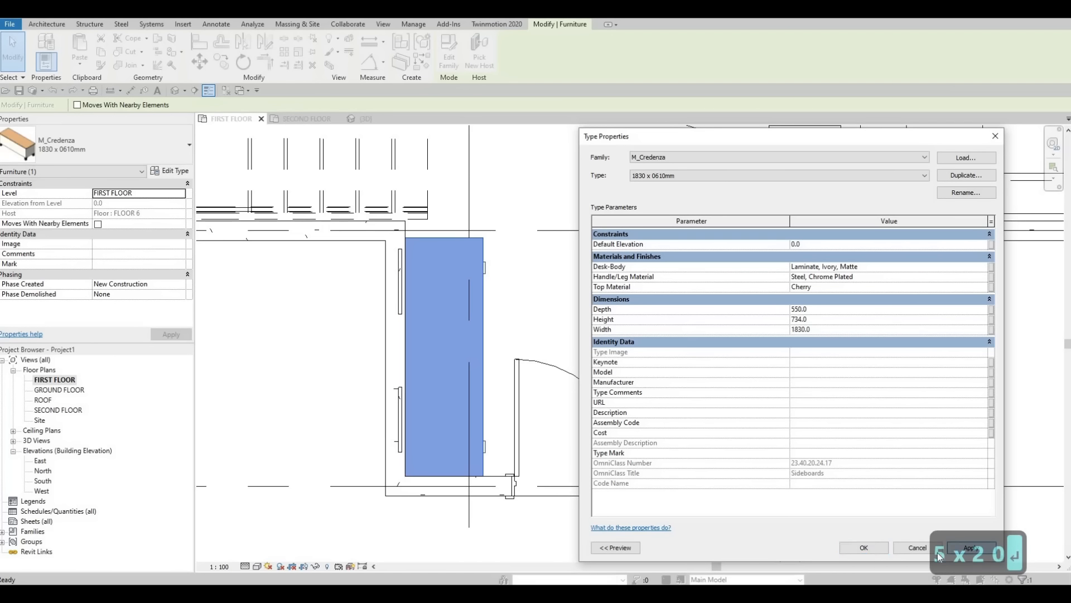
{"action": "left_click", "coordinate": [834, 310]}
{"action": "type", "text": "500"}
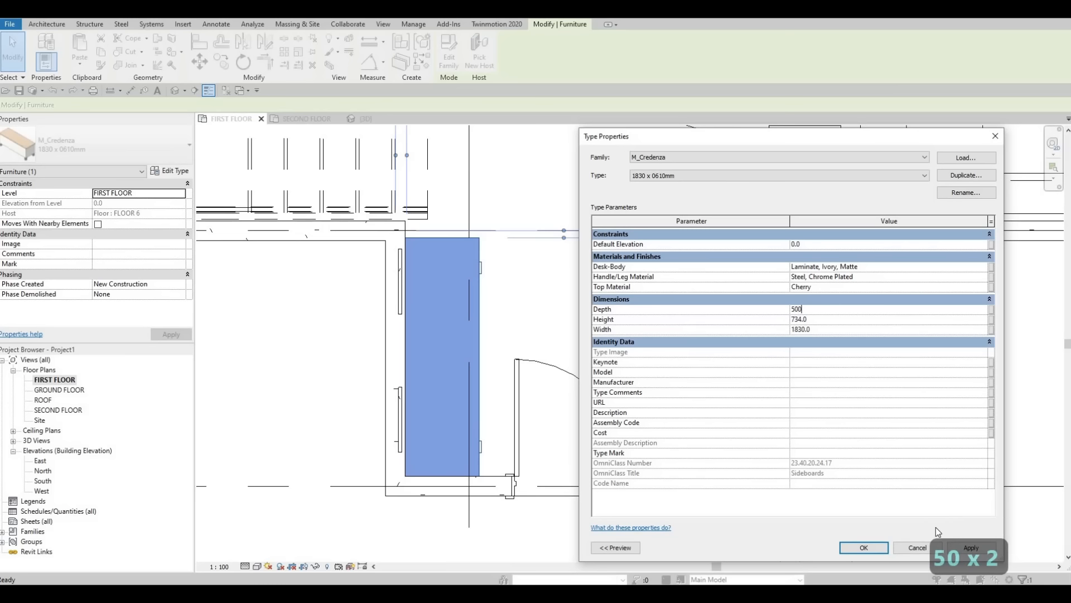
{"action": "left_click", "coordinate": [951, 552]}
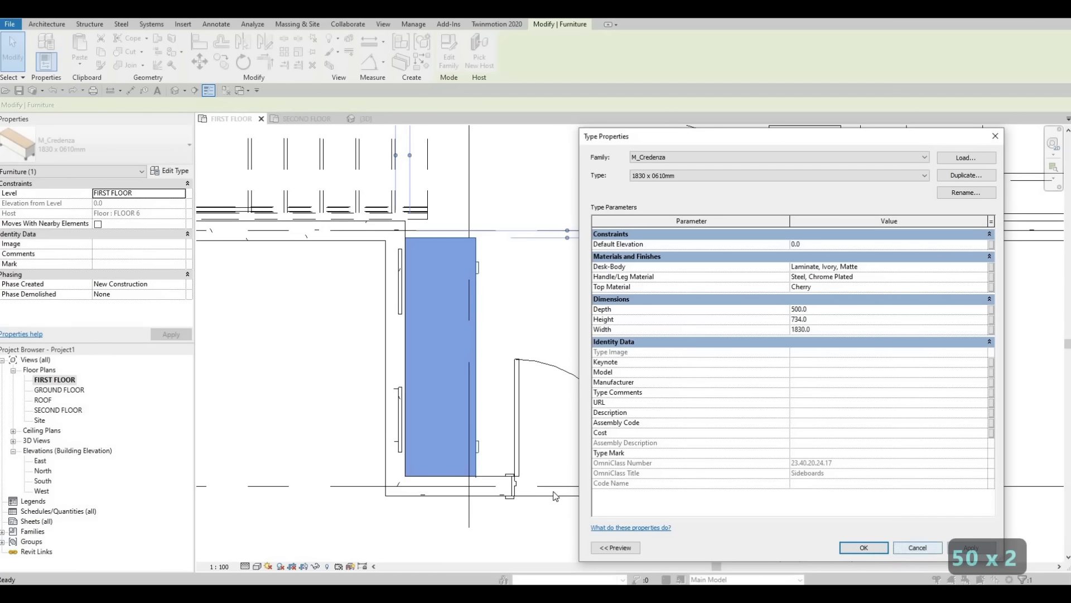
{"action": "key", "text": "Escape"}
- Nudge the double entrance door slightly along its wall toward the credenza
{"action": "scroll", "coordinate": [592, 446], "scroll_direction": "down", "scroll_amount": 1}
{"action": "middle_click_drag", "start_coordinate": [601, 458], "coordinate": [596, 385]}
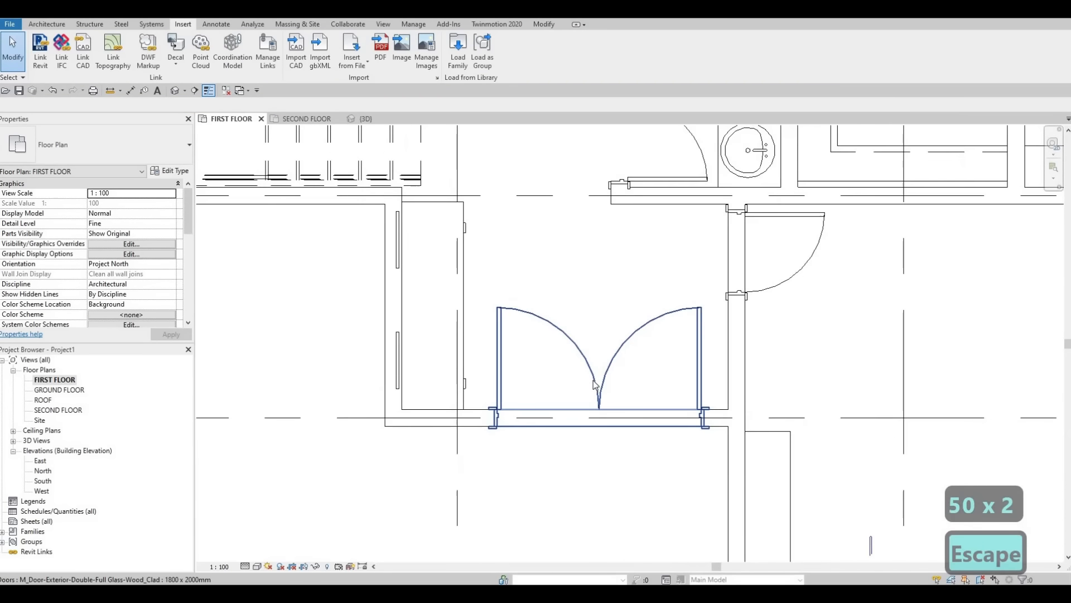
{"action": "left_click", "coordinate": [595, 385]}
{"action": "key", "text": "Left"}
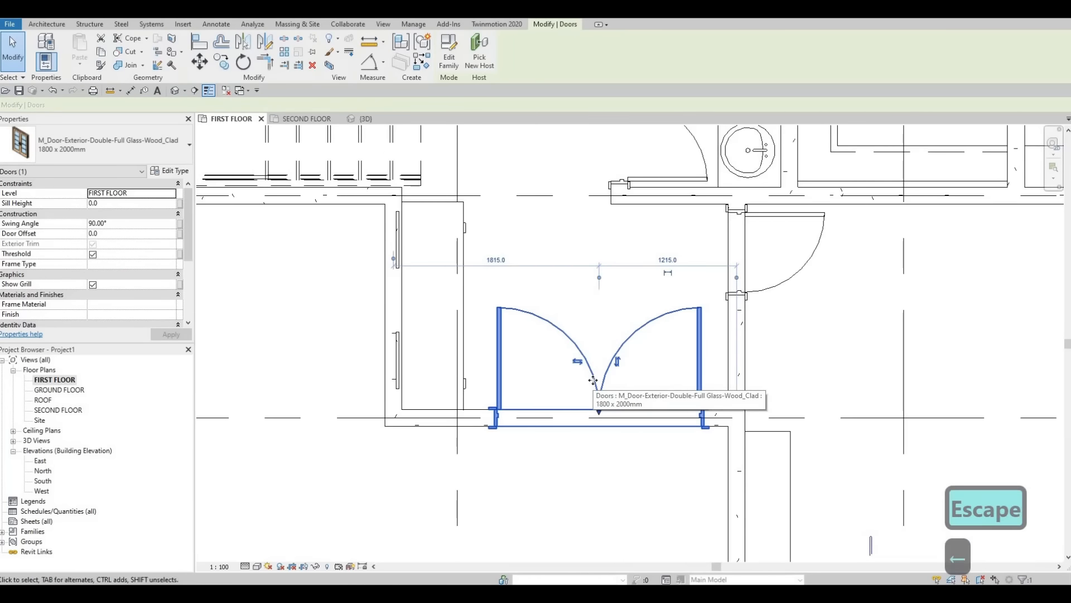
{"action": "key", "text": "Right"}
{"action": "key", "text": "Left"}
{"action": "key", "text": "Escape"}
{"action": "key", "text": "Escape"}
{"action": "key", "text": "Escape"}
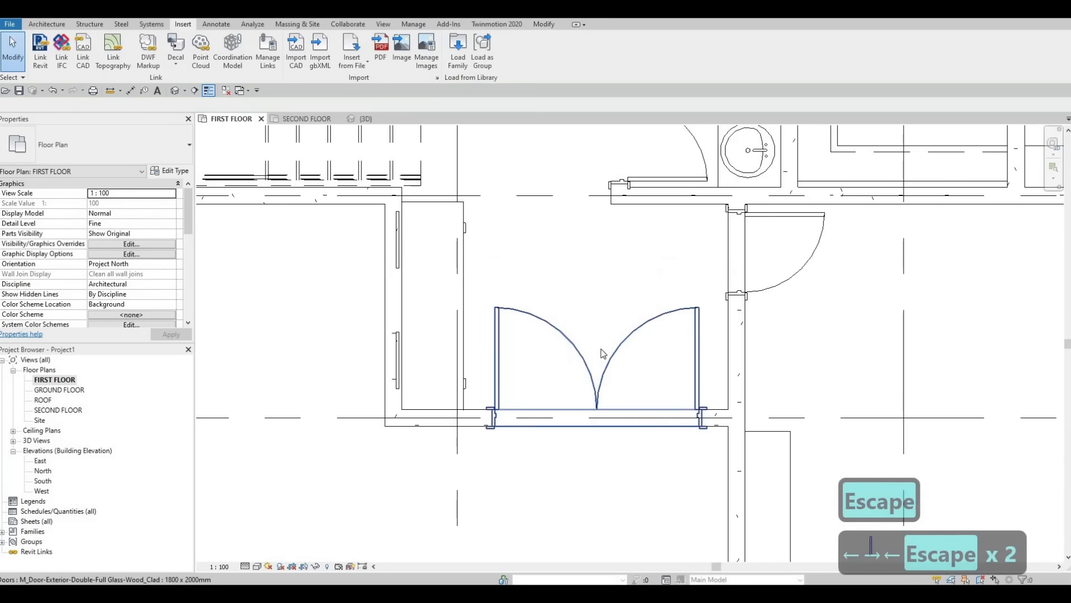
- Review the first-floor plan from the furnished entrance through the living areas to the pool
{"action": "scroll", "coordinate": [597, 340], "scroll_direction": "down", "scroll_amount": 2}
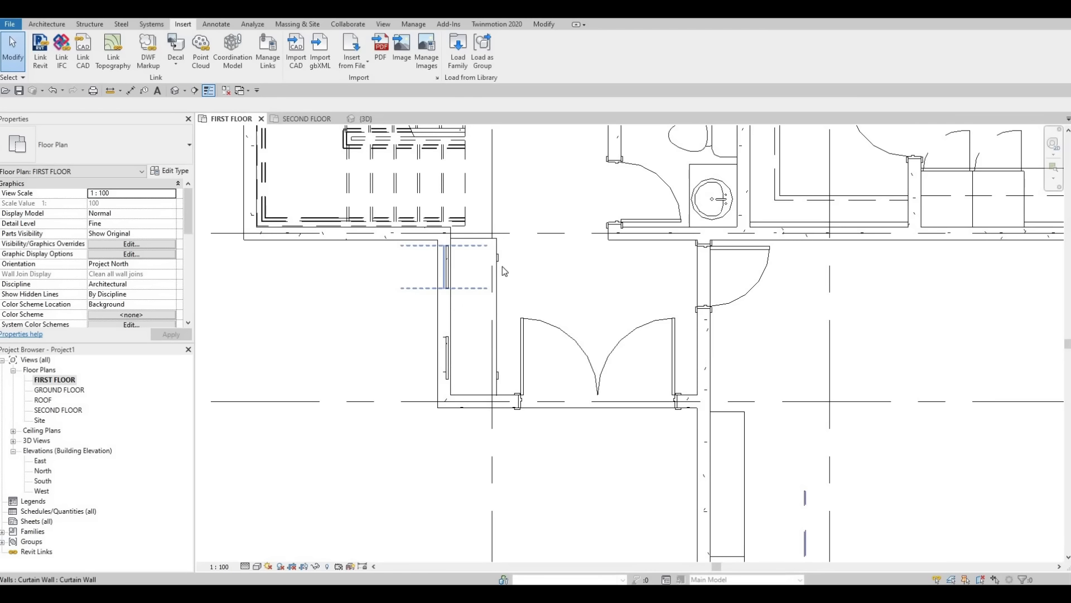
{"action": "scroll", "coordinate": [504, 271], "scroll_direction": "down", "scroll_amount": 3}
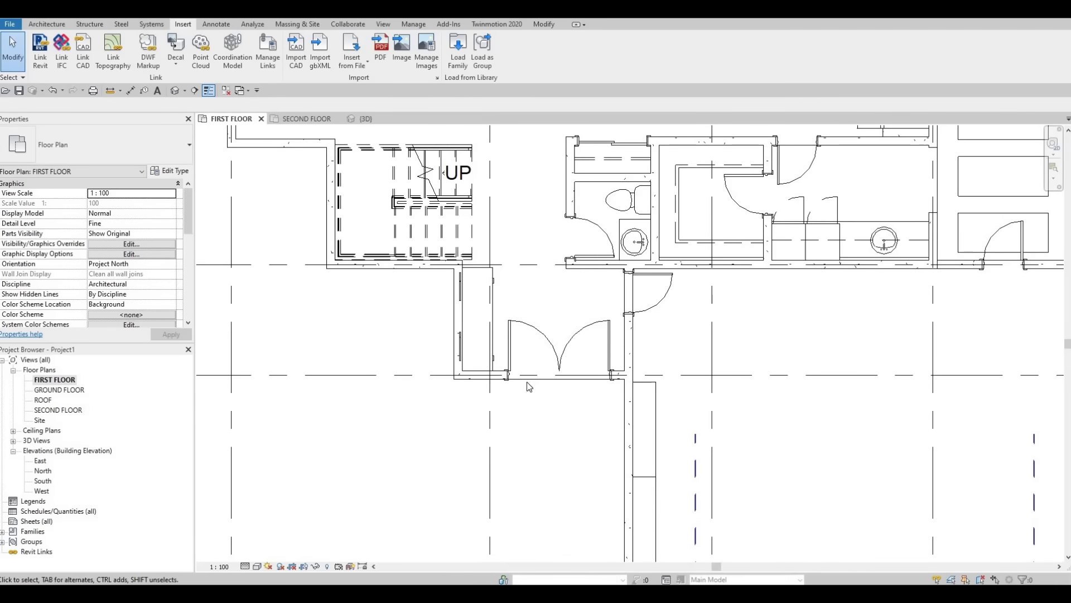
{"action": "scroll", "coordinate": [524, 380], "scroll_direction": "down", "scroll_amount": 2}
{"action": "middle_click_drag", "start_coordinate": [504, 343], "coordinate": [494, 412]}
{"action": "scroll", "coordinate": [487, 412], "scroll_direction": "down", "scroll_amount": 3}
{"action": "middle_click_drag", "start_coordinate": [429, 290], "coordinate": [415, 390]}
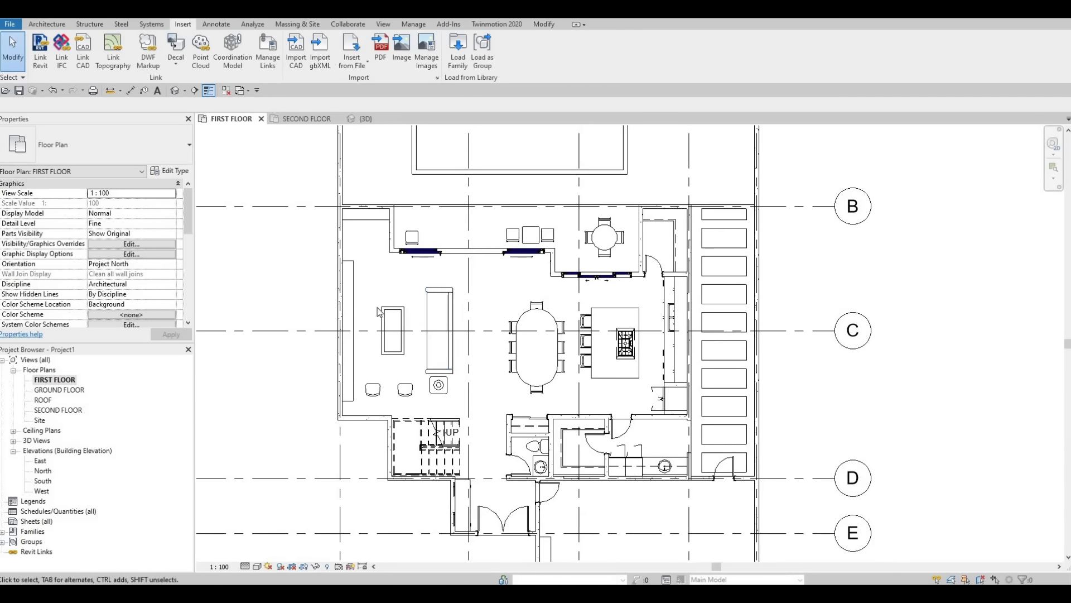
{"action": "middle_click_drag", "start_coordinate": [377, 307], "coordinate": [417, 311]}
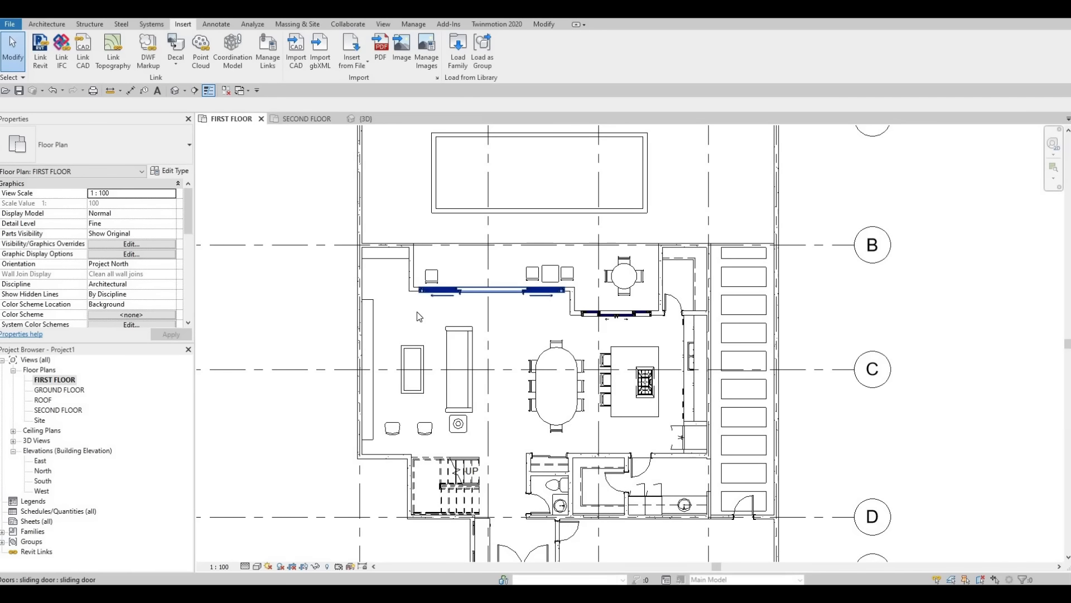
- Examine the first-floor plan from the terrace and kitchen to the living-room corner beside the stairs
{"action": "middle_click_drag", "start_coordinate": [588, 345], "coordinate": [558, 301]}
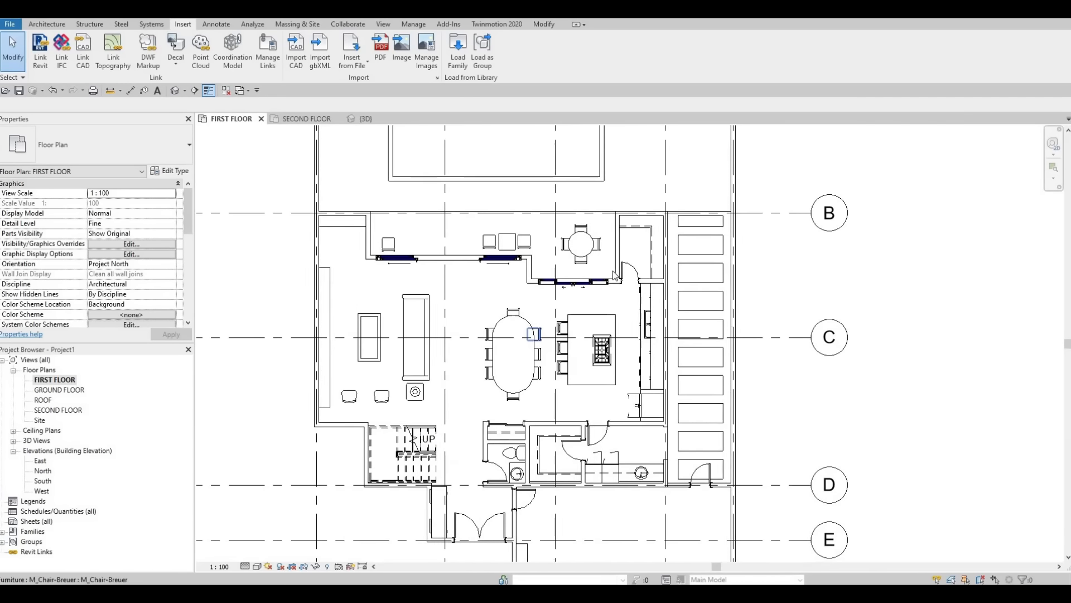
{"action": "scroll", "coordinate": [614, 273], "scroll_direction": "up", "scroll_amount": 3}
{"action": "middle_click_drag", "start_coordinate": [579, 351], "coordinate": [575, 375]}
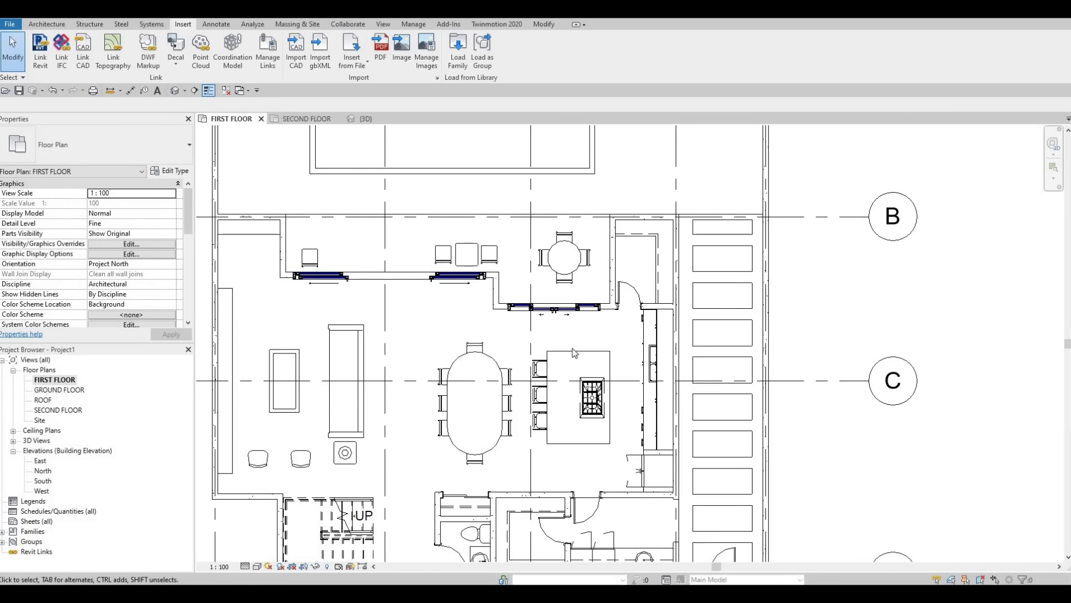
{"action": "middle_click_drag", "start_coordinate": [595, 304], "coordinate": [604, 257]}
{"action": "scroll", "coordinate": [606, 254], "scroll_direction": "down", "scroll_amount": 1}
{"action": "middle_click_drag", "start_coordinate": [606, 436], "coordinate": [619, 373]}
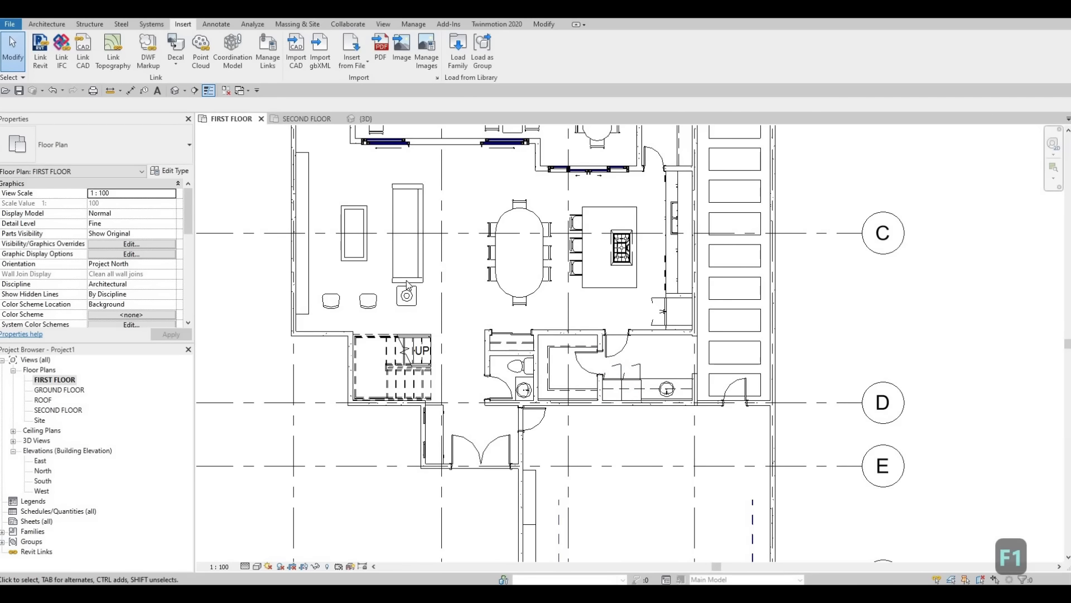
{"action": "scroll", "coordinate": [405, 298], "scroll_direction": "up", "scroll_amount": 5}
{"action": "scroll", "coordinate": [403, 290], "scroll_direction": "up", "scroll_amount": 2}
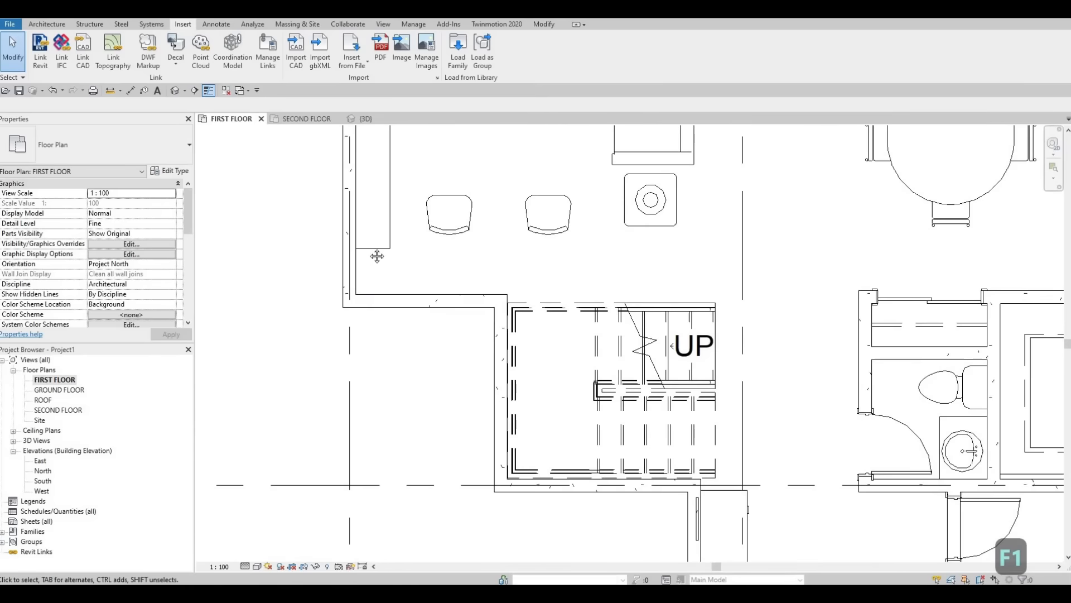
{"action": "scroll", "coordinate": [566, 383], "scroll_direction": "down", "scroll_amount": 2}
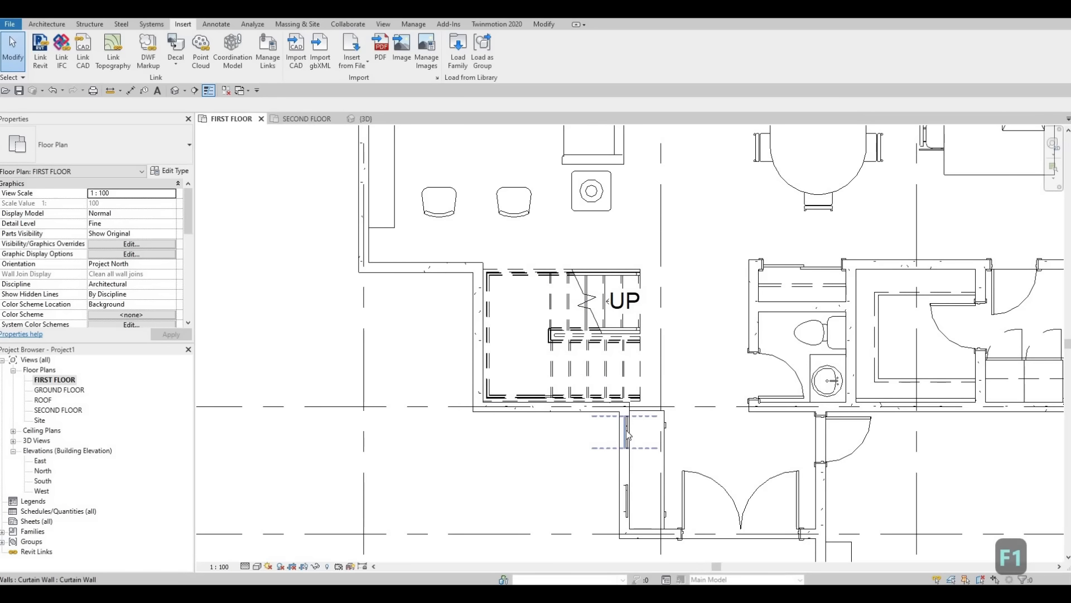
- Draw a curtain wall inside the short exterior wall between the living-room corner and the staircase, matching the entrance glazing type
{"action": "left_click", "coordinate": [627, 435]}
{"action": "key", "text": "c"}
{"action": "key", "text": "s"}
{"action": "scroll", "coordinate": [369, 267], "scroll_direction": "up", "scroll_amount": 4}
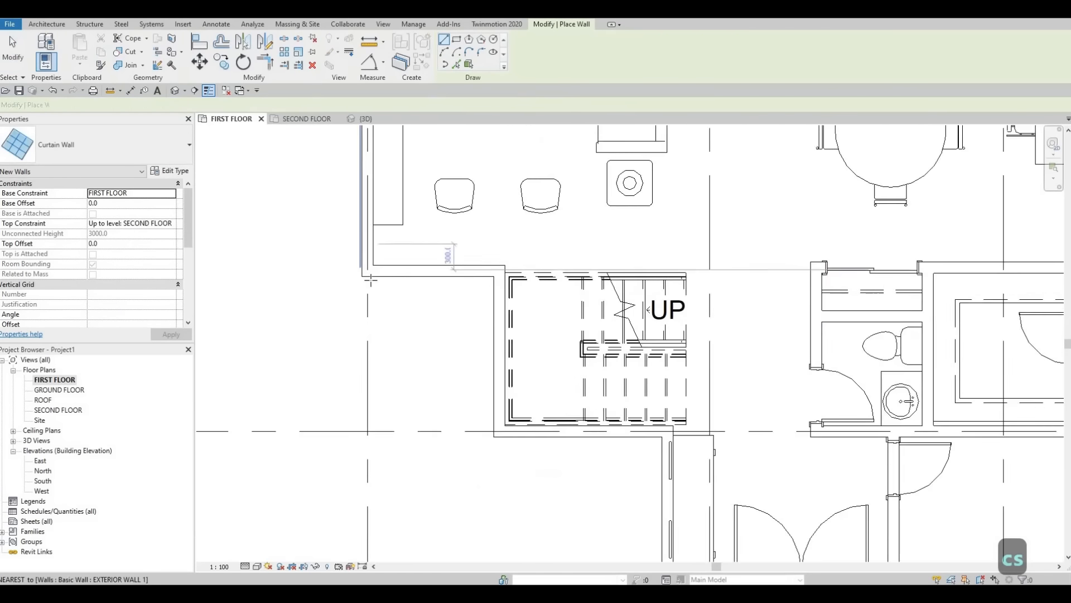
{"action": "left_click", "coordinate": [370, 277]}
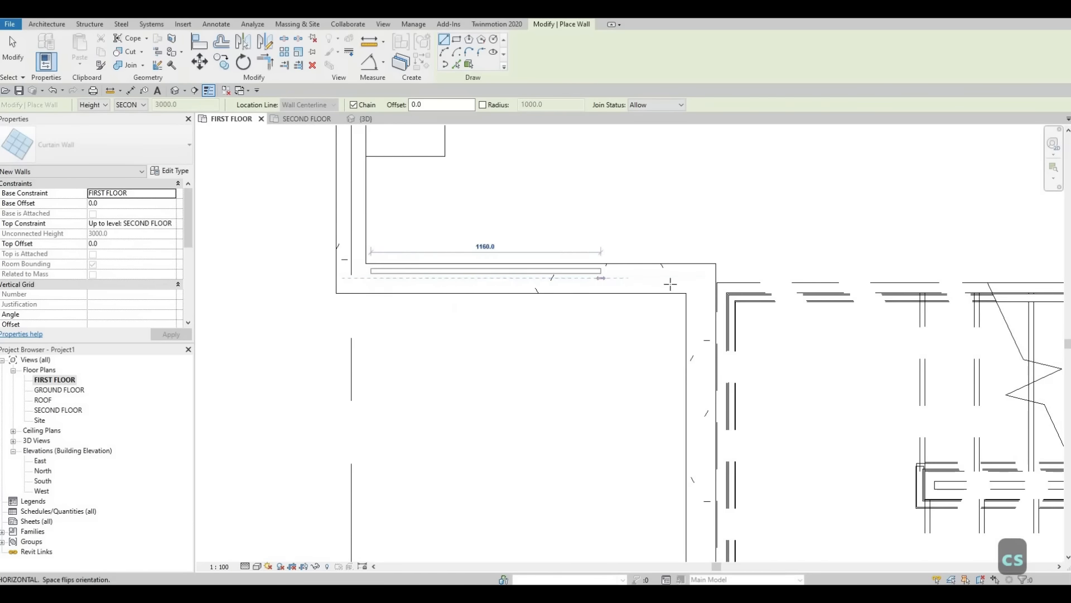
{"action": "key", "text": "Escape"}
{"action": "key", "text": "Escape"}
{"action": "scroll", "coordinate": [602, 294], "scroll_direction": "up", "scroll_amount": 2}
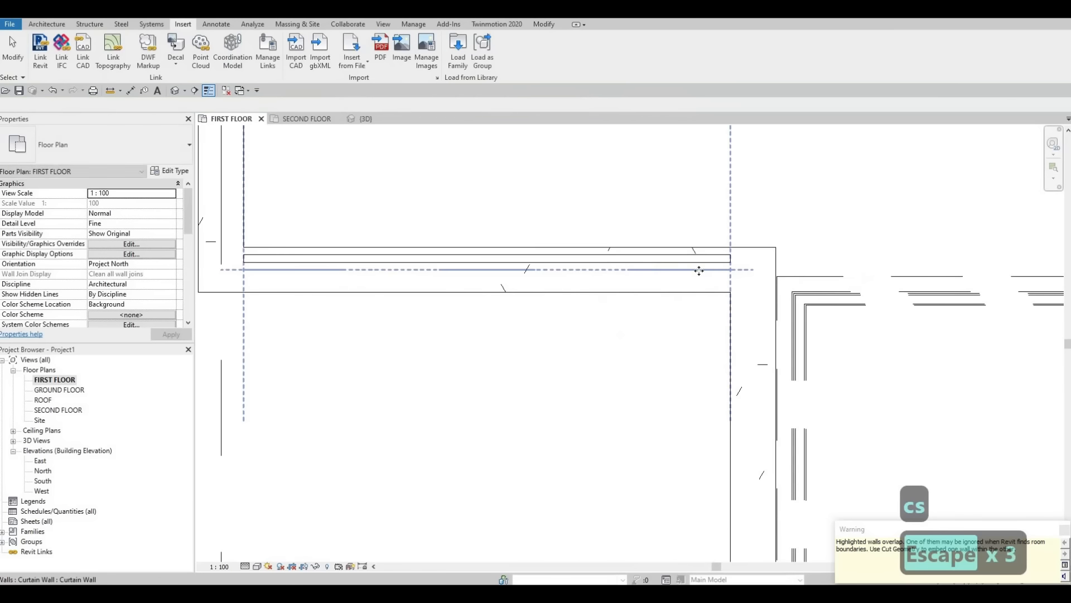
- Pull in both ends of the curtain wall beside the stairs to a length of about 1280 mm
{"action": "left_click", "coordinate": [698, 269]}
{"action": "left_click_drag", "start_coordinate": [675, 293], "coordinate": [686, 269]}
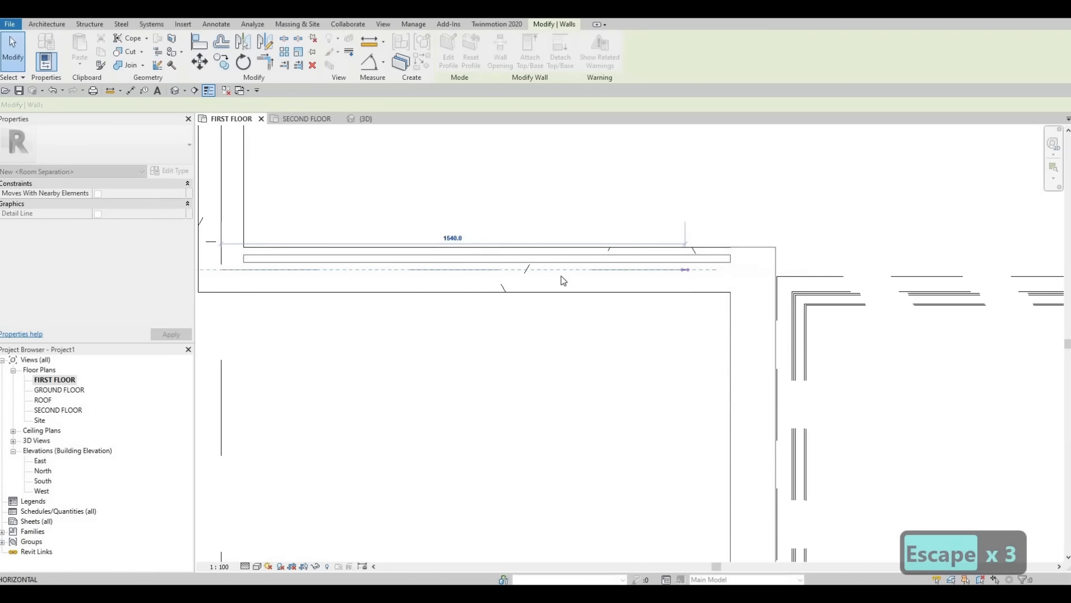
{"action": "left_click_drag", "start_coordinate": [222, 274], "coordinate": [281, 269]}
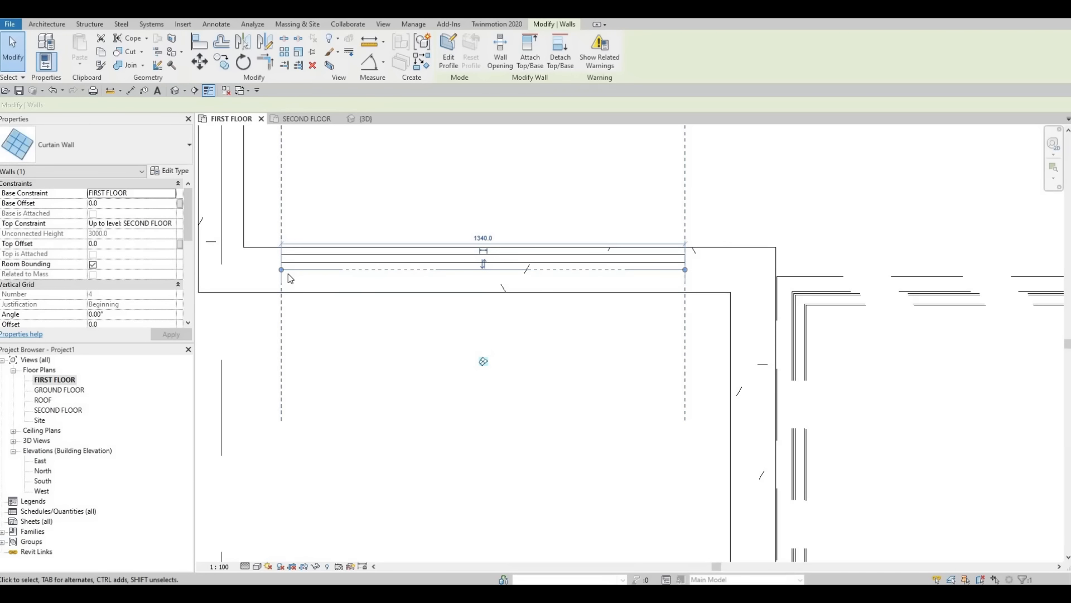
{"action": "middle_click_drag", "start_coordinate": [557, 419], "coordinate": [595, 342]}
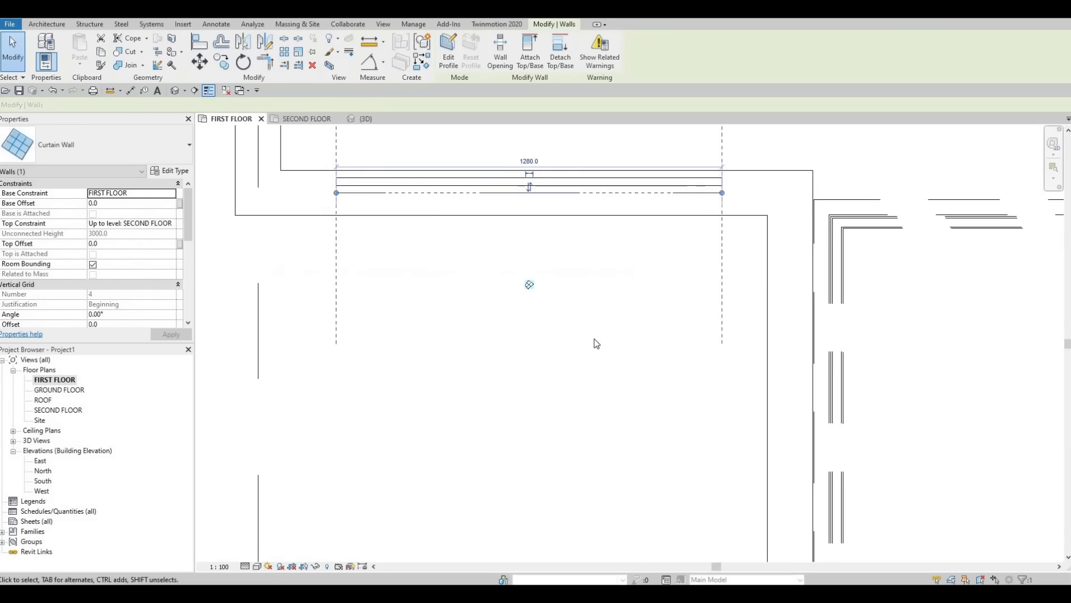
{"action": "scroll", "coordinate": [595, 342], "scroll_direction": "down", "scroll_amount": 4}
{"action": "middle_click_drag", "start_coordinate": [651, 229], "coordinate": [609, 371]}
{"action": "scroll", "coordinate": [608, 371], "scroll_direction": "down", "scroll_amount": 1}
{"action": "key", "text": "Escape"}
- Review the plan from the staircase and entrance across the living and dining areas to the terrace
{"action": "scroll", "coordinate": [538, 319], "scroll_direction": "up", "scroll_amount": 1}
{"action": "middle_click_drag", "start_coordinate": [537, 319], "coordinate": [455, 282]}
{"action": "scroll", "coordinate": [502, 292], "scroll_direction": "down", "scroll_amount": 2}
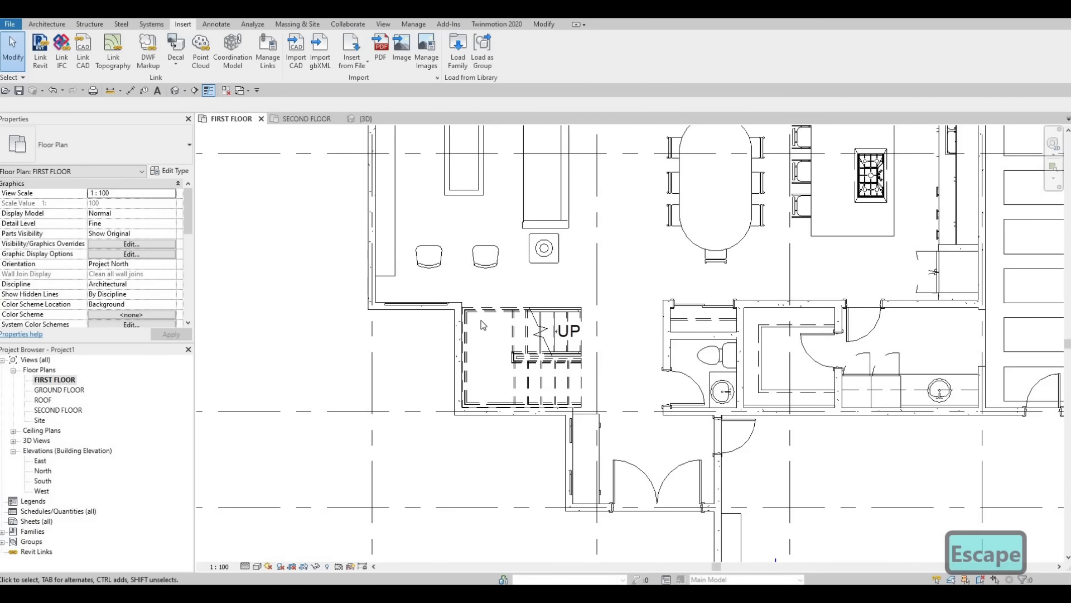
{"action": "middle_click_drag", "start_coordinate": [484, 326], "coordinate": [503, 323]}
{"action": "middle_click_drag", "start_coordinate": [396, 353], "coordinate": [293, 364]}
{"action": "scroll", "coordinate": [301, 355], "scroll_direction": "down", "scroll_amount": 1}
{"action": "scroll", "coordinate": [471, 321], "scroll_direction": "down", "scroll_amount": 1}
{"action": "middle_click_drag", "start_coordinate": [470, 320], "coordinate": [390, 459]}
{"action": "middle_click_drag", "start_coordinate": [617, 203], "coordinate": [648, 198]}
{"action": "scroll", "coordinate": [625, 249], "scroll_direction": "down", "scroll_amount": 1}
{"action": "middle_click_drag", "start_coordinate": [625, 248], "coordinate": [619, 306]}
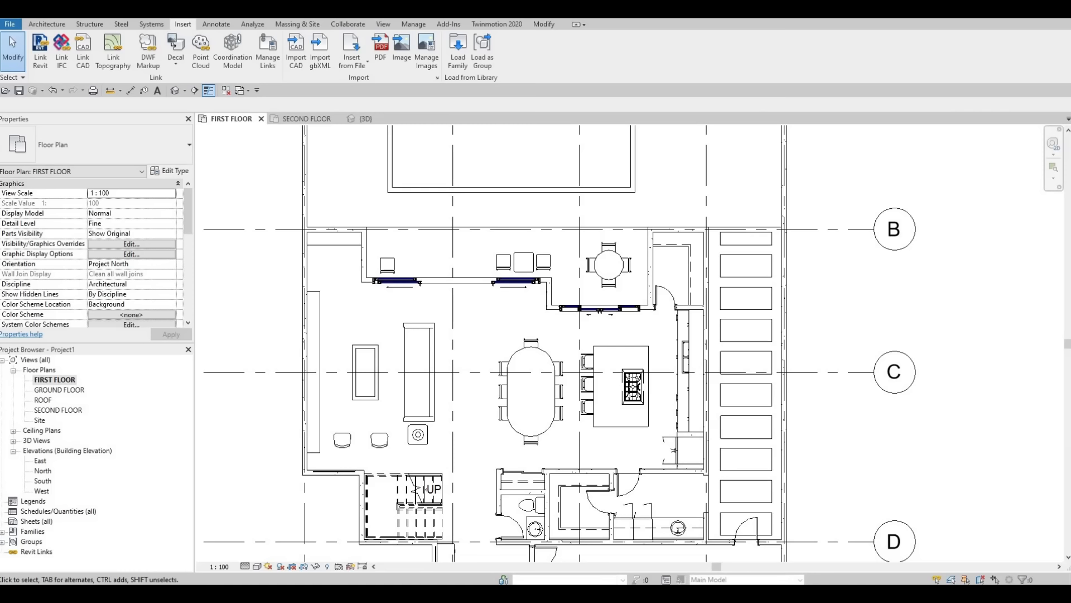
- Examine the walls around the kitchen, laundry room and entrance
{"action": "middle_click_drag", "start_coordinate": [603, 235], "coordinate": [569, 149]}
{"action": "scroll", "coordinate": [614, 223], "scroll_direction": "up", "scroll_amount": 2}
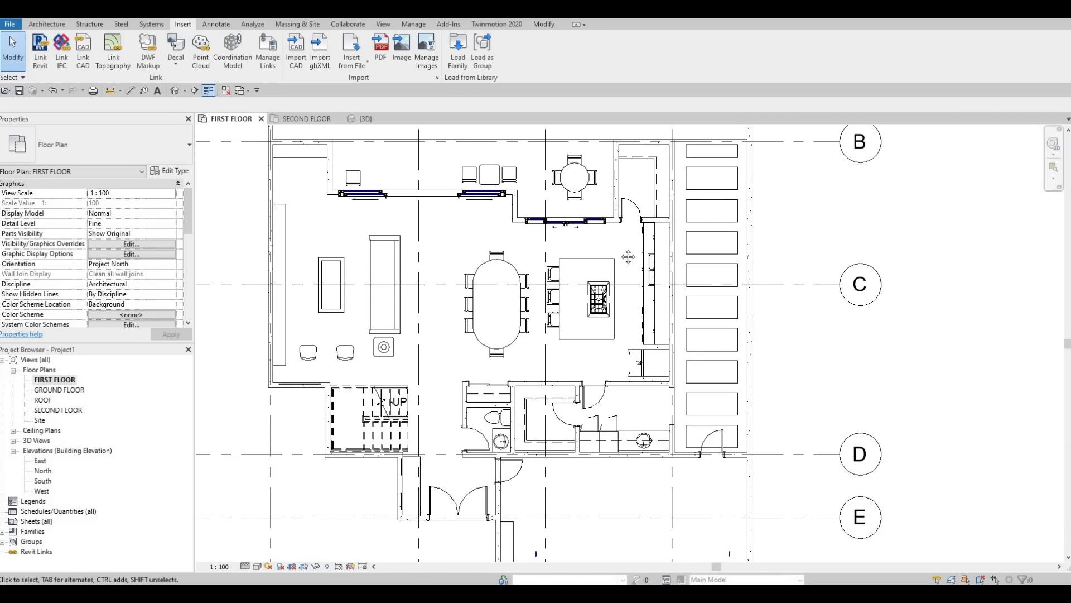
{"action": "middle_click_drag", "start_coordinate": [595, 245], "coordinate": [683, 177]}
{"action": "scroll", "coordinate": [591, 198], "scroll_direction": "down", "scroll_amount": 1}
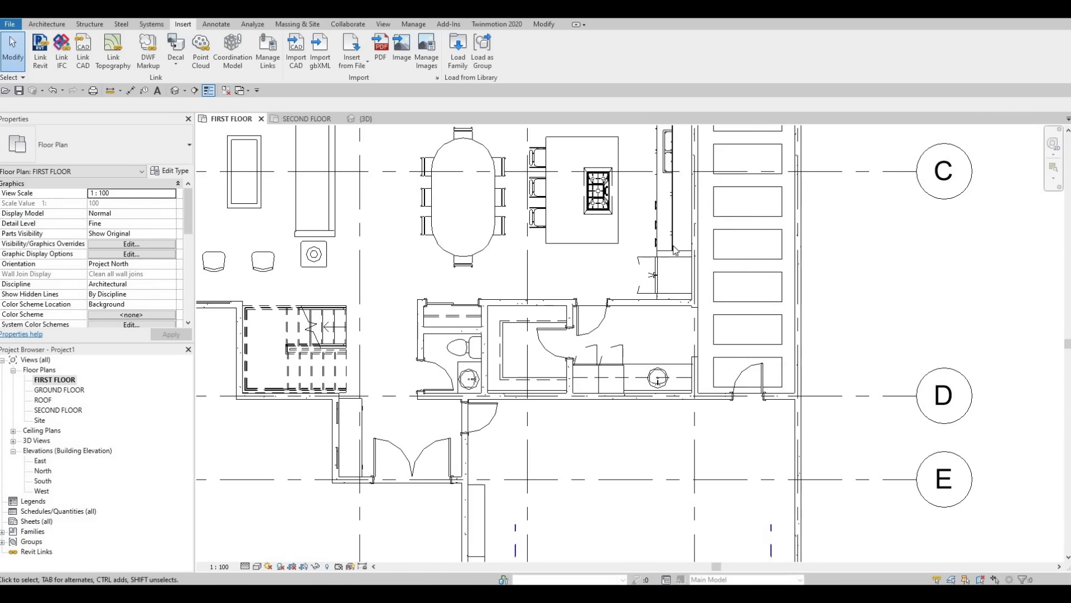
{"action": "middle_click_drag", "start_coordinate": [674, 247], "coordinate": [696, 211]}
{"action": "scroll", "coordinate": [697, 210], "scroll_direction": "down", "scroll_amount": 1}
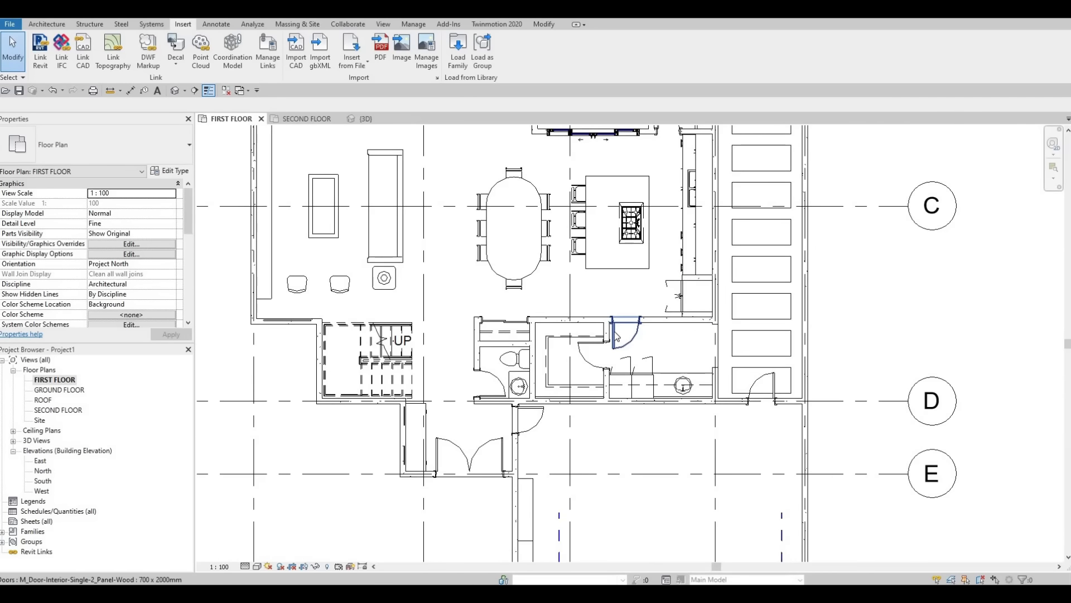
{"action": "scroll", "coordinate": [616, 336], "scroll_direction": "up", "scroll_amount": 3}
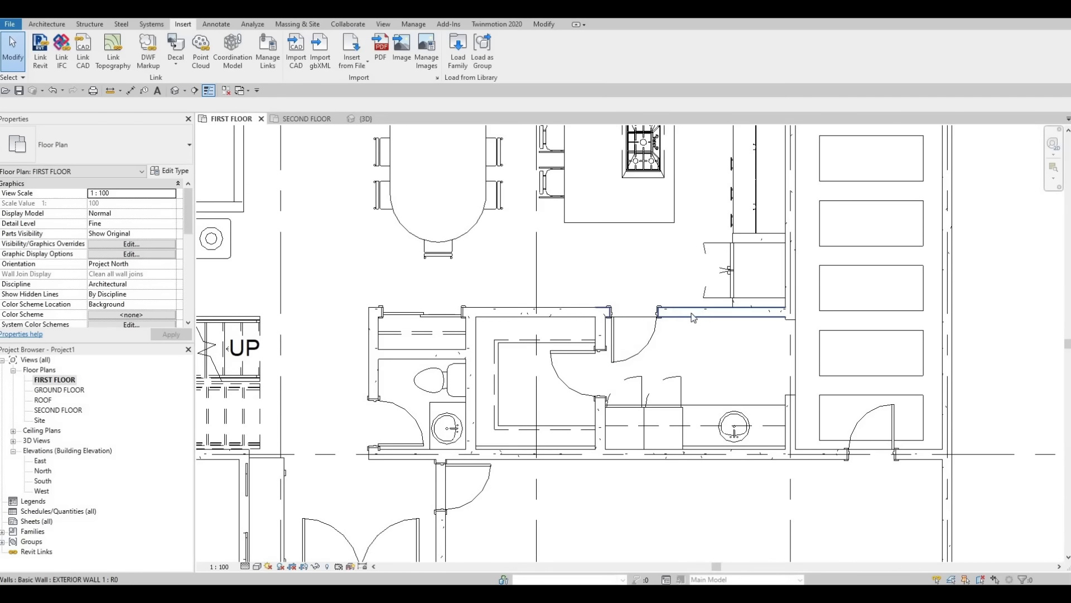
{"action": "middle_click_drag", "start_coordinate": [350, 359], "coordinate": [456, 207]}
- Draw a short horizontal curtain wall in the wall between the kitchen and laundry room, beside the laundry door
{"action": "key", "text": "Escape"}
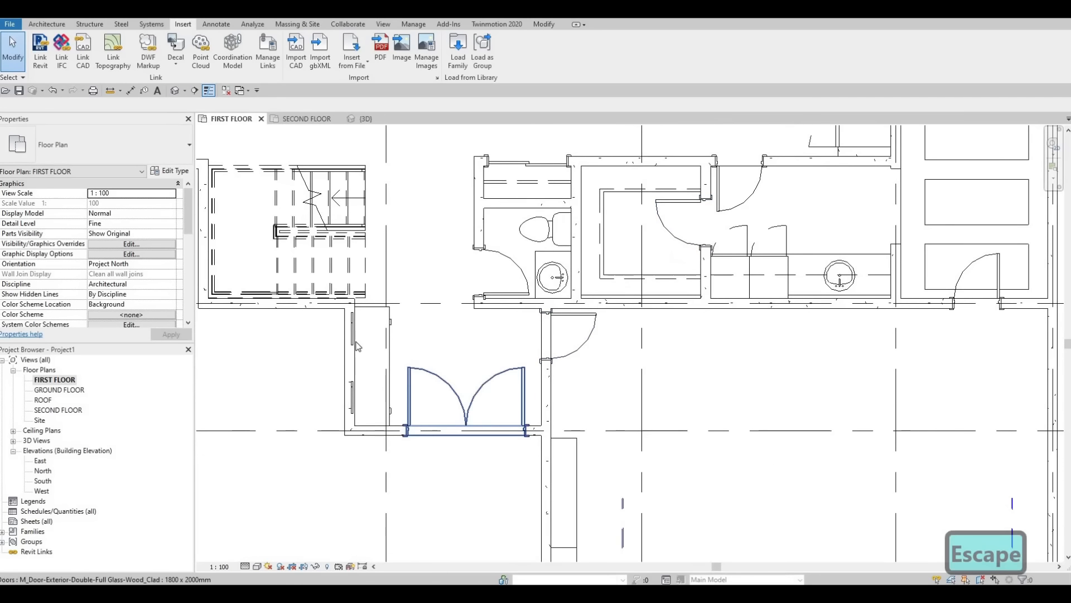
{"action": "key", "text": "Escape"}
{"action": "left_click", "coordinate": [353, 342]}
{"action": "key", "text": "c"}
{"action": "key", "text": "s"}
{"action": "scroll", "coordinate": [488, 340], "scroll_direction": "up", "scroll_amount": 5}
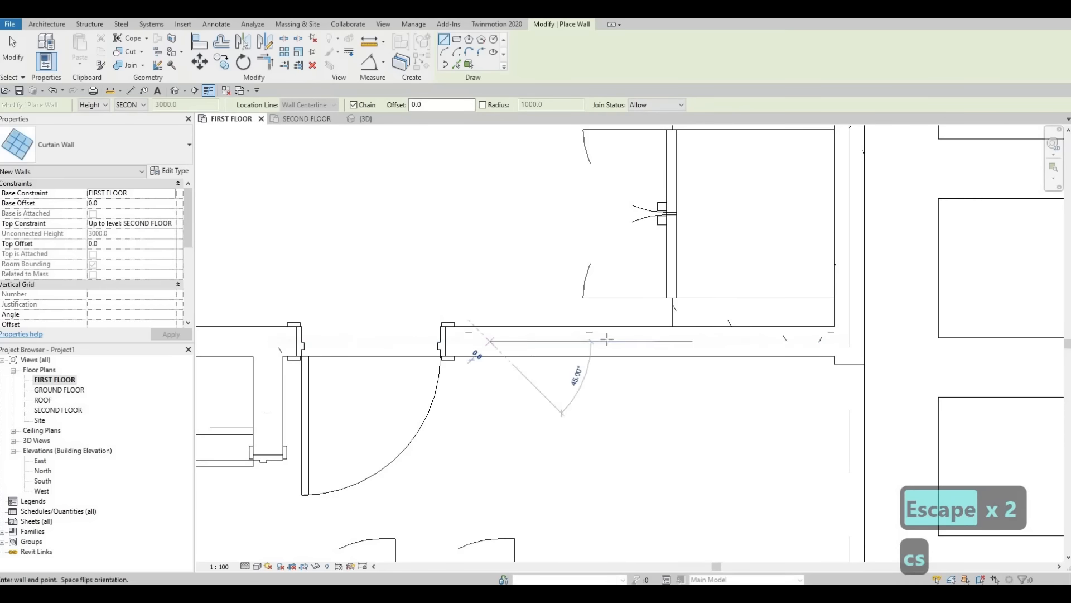
{"action": "left_click", "coordinate": [490, 340]}
{"action": "left_click", "coordinate": [620, 341]}
{"action": "scroll", "coordinate": [617, 296], "scroll_direction": "down", "scroll_amount": 2}
{"action": "key", "text": "Escape"}
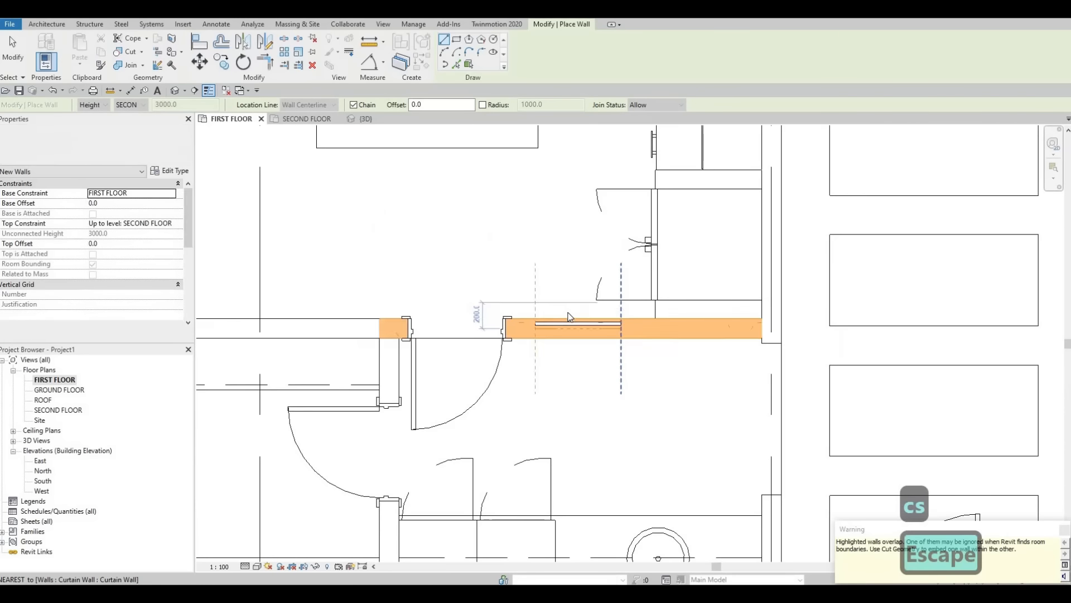
{"action": "key", "text": "Escape"}
- Review the plan from the laundry room through the kitchen to the outdoor dining terrace and the corner storage room
{"action": "middle_click_drag", "start_coordinate": [590, 395], "coordinate": [574, 420]}
{"action": "scroll", "coordinate": [574, 419], "scroll_direction": "down", "scroll_amount": 2}
{"action": "middle_click_drag", "start_coordinate": [535, 230], "coordinate": [552, 345]}
{"action": "scroll", "coordinate": [551, 346], "scroll_direction": "down", "scroll_amount": 1}
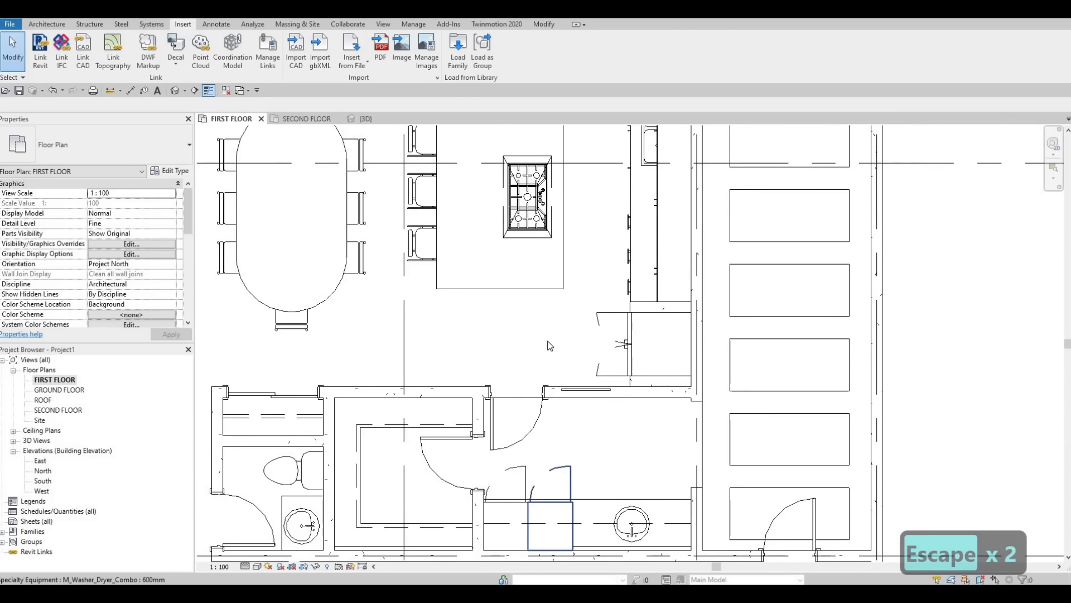
{"action": "scroll", "coordinate": [597, 266], "scroll_direction": "down", "scroll_amount": 2}
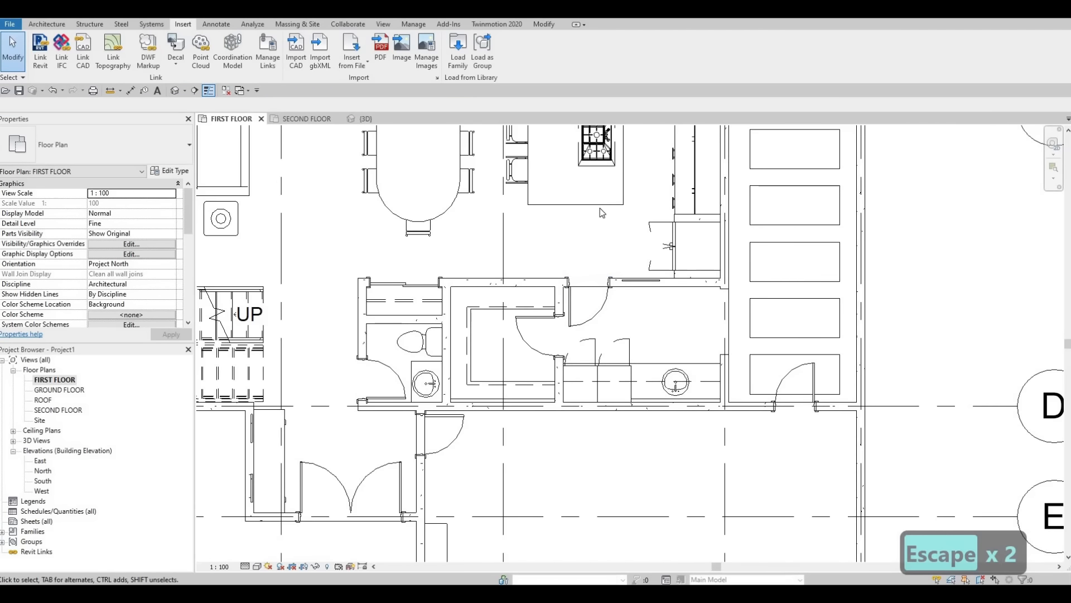
{"action": "scroll", "coordinate": [586, 243], "scroll_direction": "down", "scroll_amount": 1}
{"action": "middle_click_drag", "start_coordinate": [582, 220], "coordinate": [582, 389]}
{"action": "scroll", "coordinate": [580, 290], "scroll_direction": "down", "scroll_amount": 1}
{"action": "scroll", "coordinate": [606, 290], "scroll_direction": "down", "scroll_amount": 1}
{"action": "scroll", "coordinate": [614, 267], "scroll_direction": "up", "scroll_amount": 3}
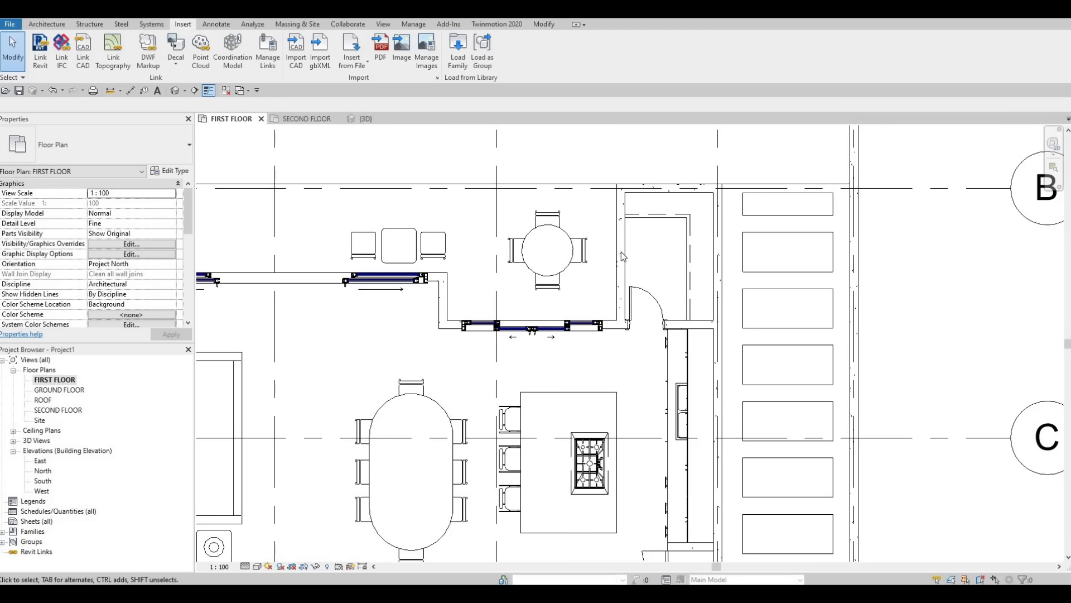
{"action": "scroll", "coordinate": [805, 228], "scroll_direction": "down", "scroll_amount": 3}
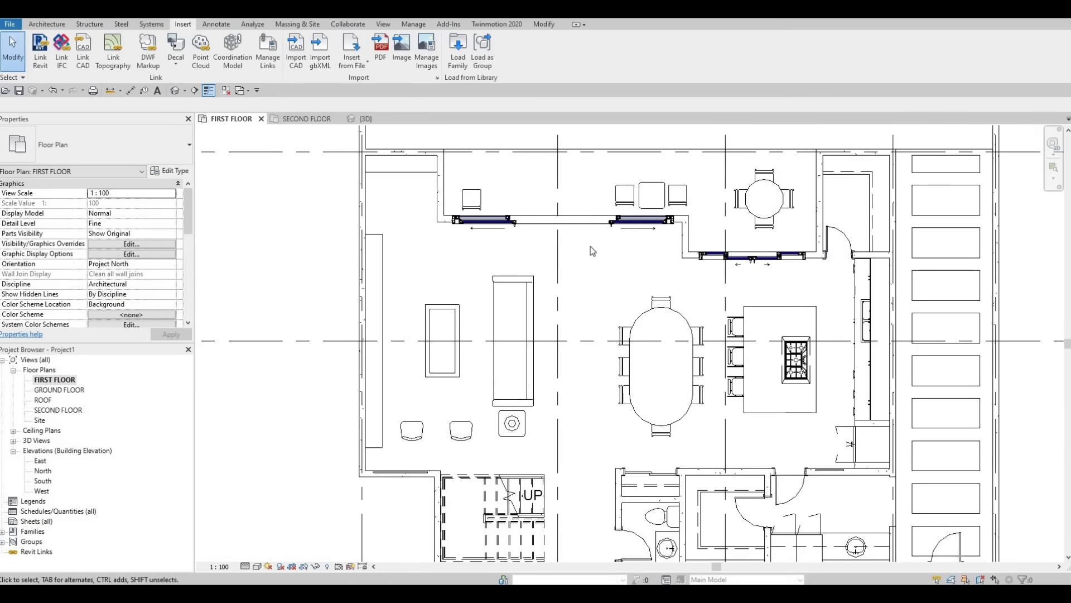
- Examine the living room's upper corner and the short side wall between it and the terrace
{"action": "middle_click_drag", "start_coordinate": [590, 246], "coordinate": [586, 264]}
{"action": "middle_click_drag", "start_coordinate": [478, 303], "coordinate": [571, 316]}
{"action": "scroll", "coordinate": [530, 221], "scroll_direction": "up", "scroll_amount": 2}
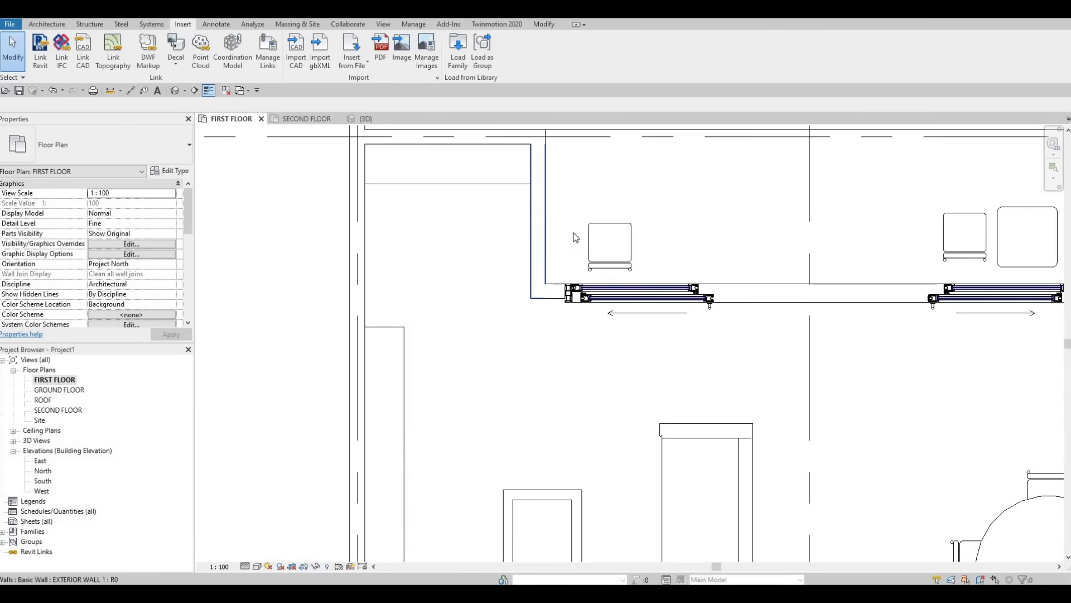
{"action": "middle_click_drag", "start_coordinate": [487, 247], "coordinate": [560, 235]}
{"action": "scroll", "coordinate": [560, 235], "scroll_direction": "down", "scroll_amount": 2}
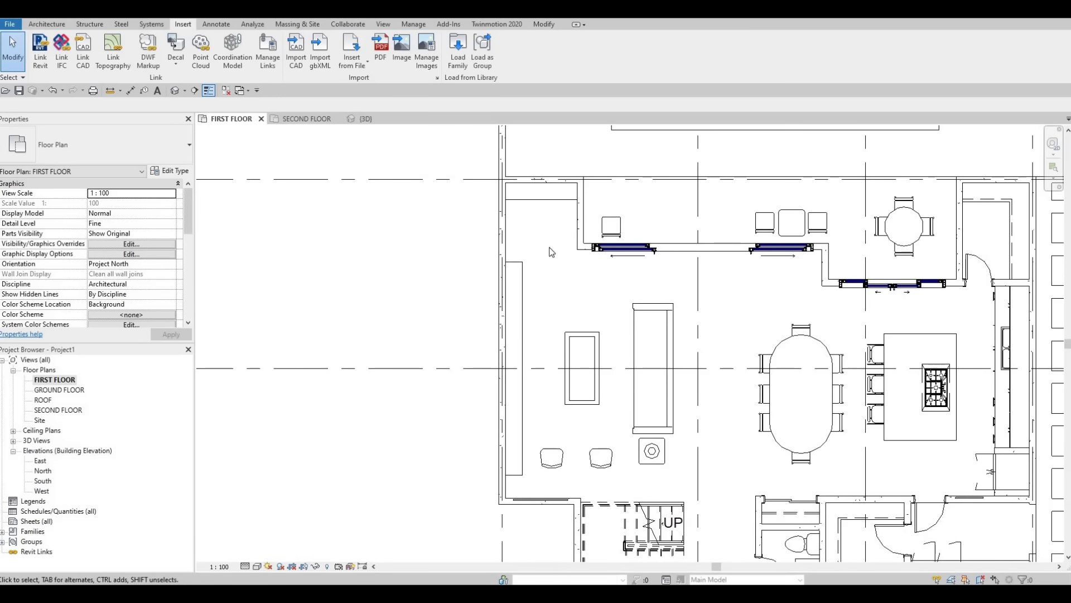
{"action": "middle_click_drag", "start_coordinate": [515, 270], "coordinate": [502, 316]}
{"action": "scroll", "coordinate": [531, 249], "scroll_direction": "up", "scroll_amount": 3}
{"action": "middle_click_drag", "start_coordinate": [529, 366], "coordinate": [544, 304]}
{"action": "scroll", "coordinate": [539, 307], "scroll_direction": "down", "scroll_amount": 3}
{"action": "scroll", "coordinate": [536, 303], "scroll_direction": "up", "scroll_amount": 4}
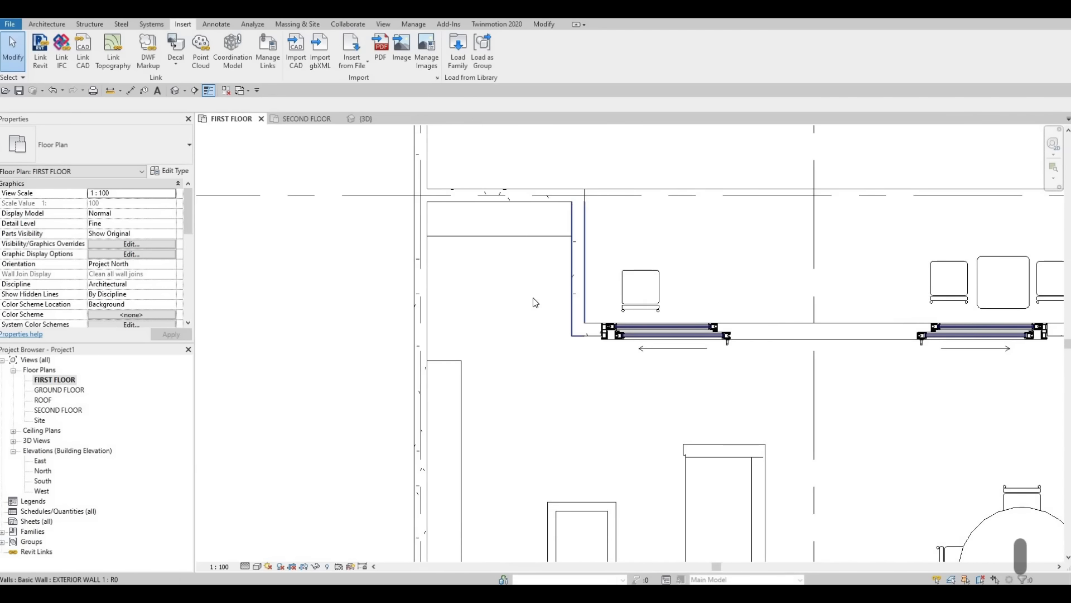
{"action": "scroll", "coordinate": [560, 304], "scroll_direction": "up", "scroll_amount": 1}
{"action": "key", "text": "Escape"}
{"action": "middle_click_drag", "start_coordinate": [655, 325], "coordinate": [582, 303]}
{"action": "scroll", "coordinate": [582, 303], "scroll_direction": "down", "scroll_amount": 4}
{"action": "middle_click_drag", "start_coordinate": [528, 433], "coordinate": [460, 328]}
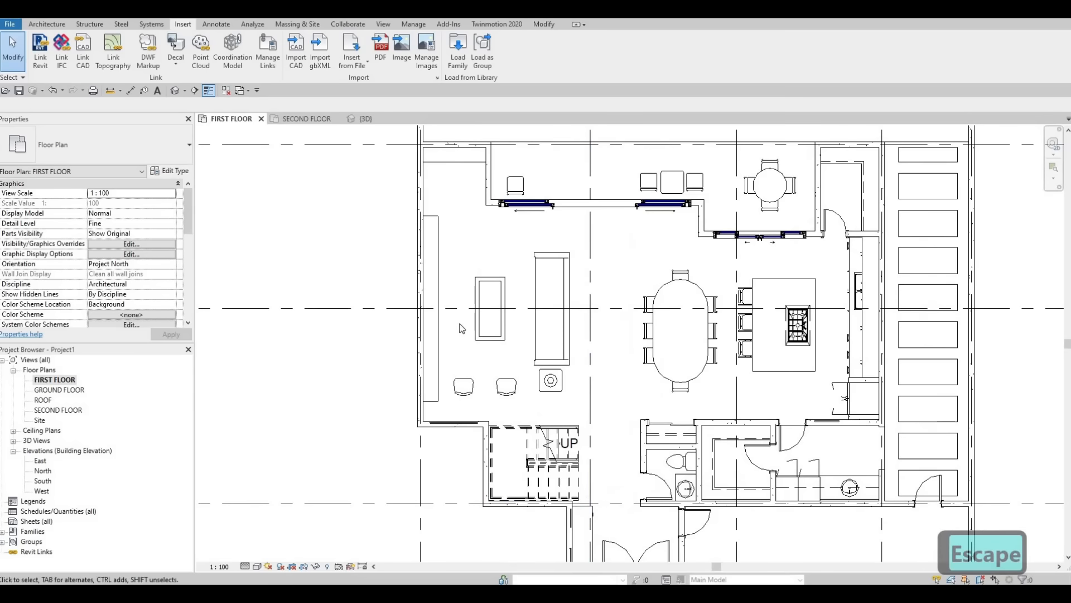
- Draw a vertical curtain wall about 760 mm long in the side wall between the living-room alcove and the terrace
{"action": "middle_click_drag", "start_coordinate": [549, 463], "coordinate": [558, 340]}
{"action": "scroll", "coordinate": [461, 303], "scroll_direction": "up", "scroll_amount": 2}
{"action": "left_click", "coordinate": [462, 300]}
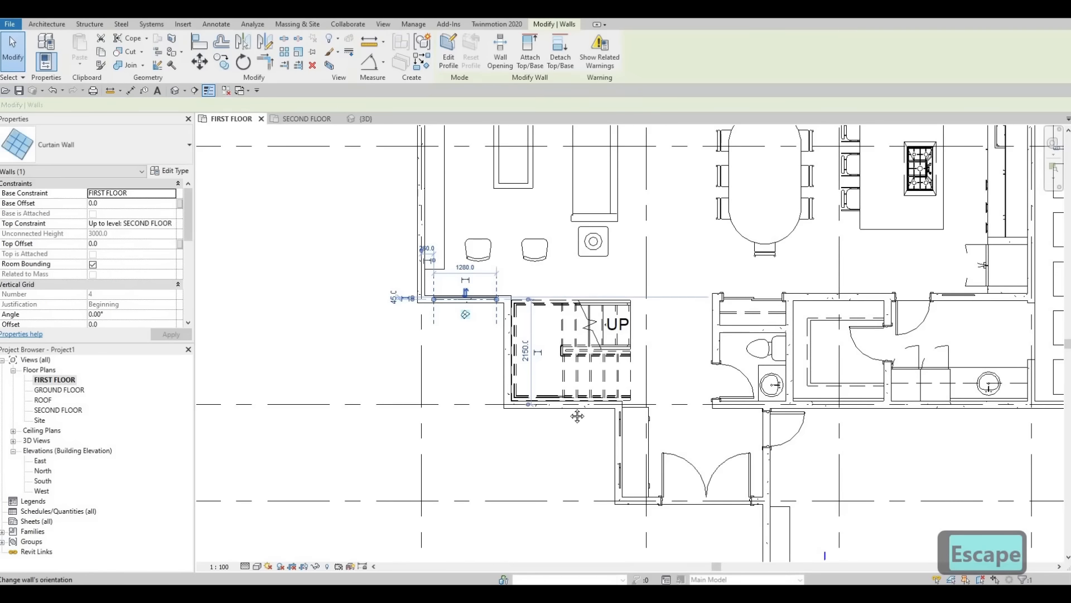
{"action": "key", "text": "c"}
{"action": "key", "text": "s"}
{"action": "middle_click_drag", "start_coordinate": [548, 205], "coordinate": [567, 464]}
{"action": "scroll", "coordinate": [524, 263], "scroll_direction": "up", "scroll_amount": 3}
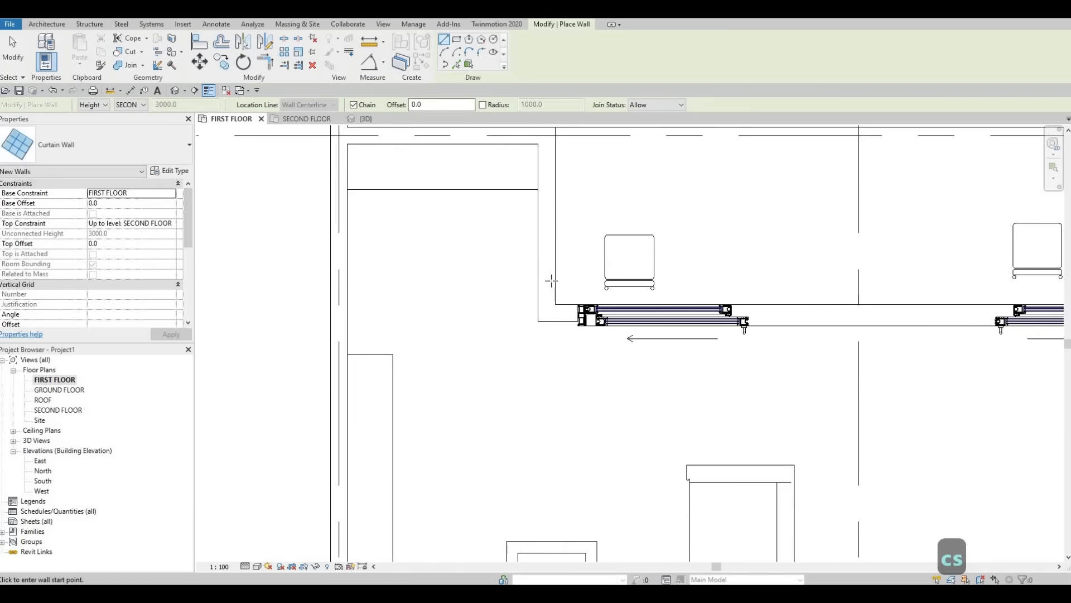
{"action": "left_click", "coordinate": [543, 285]}
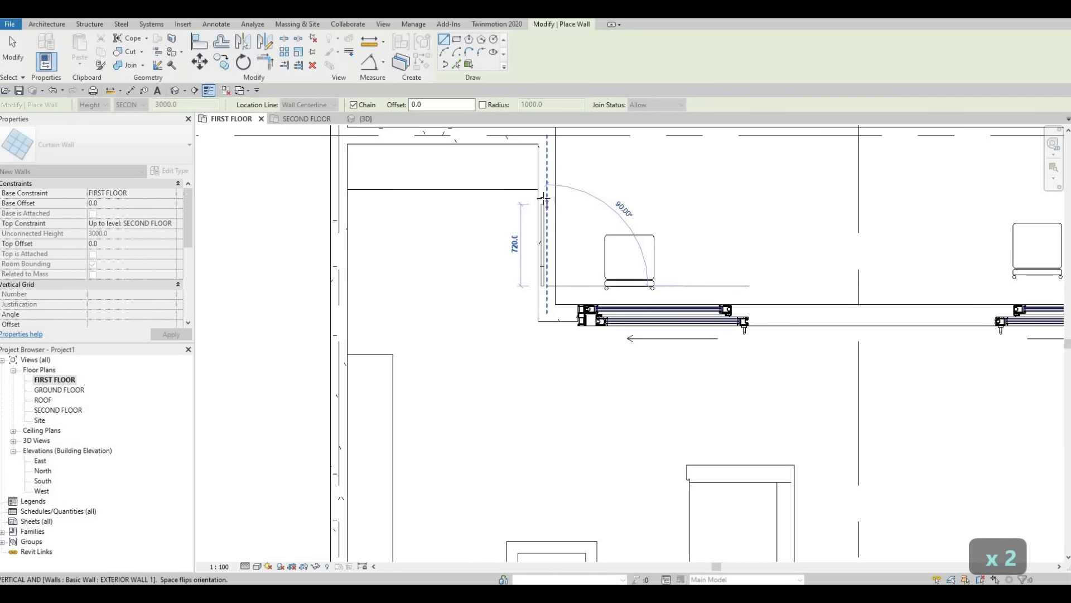
{"action": "scroll", "coordinate": [544, 200], "scroll_direction": "up", "scroll_amount": 2}
{"action": "left_click", "coordinate": [544, 199]}
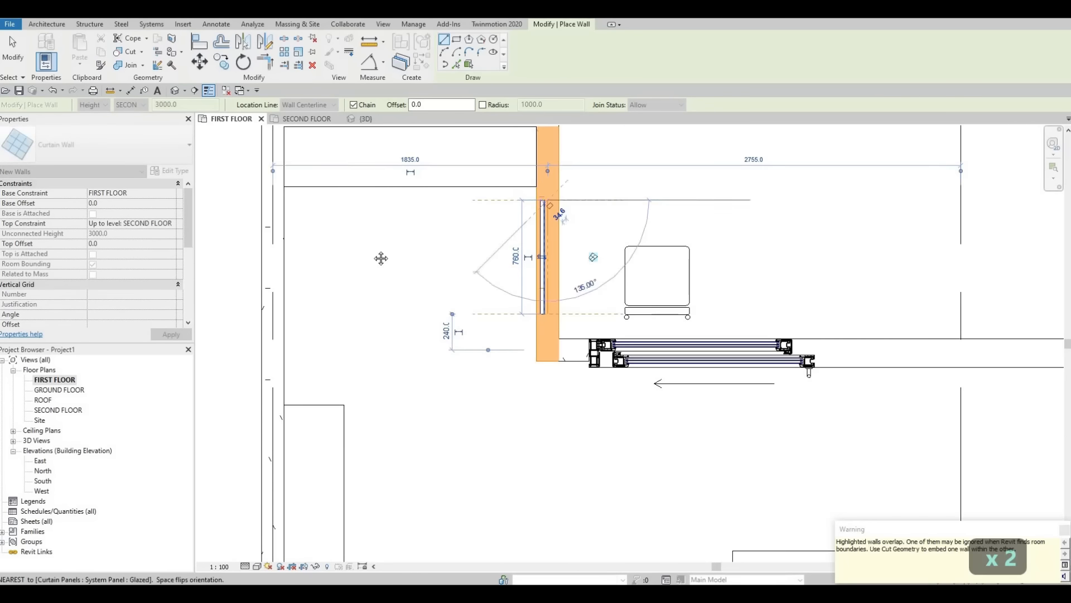
{"action": "key", "text": "Escape"}
{"action": "key", "text": "Escape"}
- Review the first-floor plan from the terrace through the living areas to the entrance and garage
{"action": "scroll", "coordinate": [392, 242], "scroll_direction": "down", "scroll_amount": 4}
{"action": "middle_click_drag", "start_coordinate": [756, 278], "coordinate": [469, 266]}
{"action": "scroll", "coordinate": [469, 265], "scroll_direction": "down", "scroll_amount": 2}
{"action": "middle_click_drag", "start_coordinate": [636, 317], "coordinate": [604, 283]}
{"action": "scroll", "coordinate": [605, 283], "scroll_direction": "down", "scroll_amount": 1}
{"action": "middle_click_drag", "start_coordinate": [647, 352], "coordinate": [614, 249]}
{"action": "scroll", "coordinate": [615, 249], "scroll_direction": "down", "scroll_amount": 2}
{"action": "middle_click_drag", "start_coordinate": [692, 289], "coordinate": [613, 232]}
{"action": "scroll", "coordinate": [613, 231], "scroll_direction": "down", "scroll_amount": 3}
{"action": "middle_click_drag", "start_coordinate": [643, 303], "coordinate": [653, 358]}
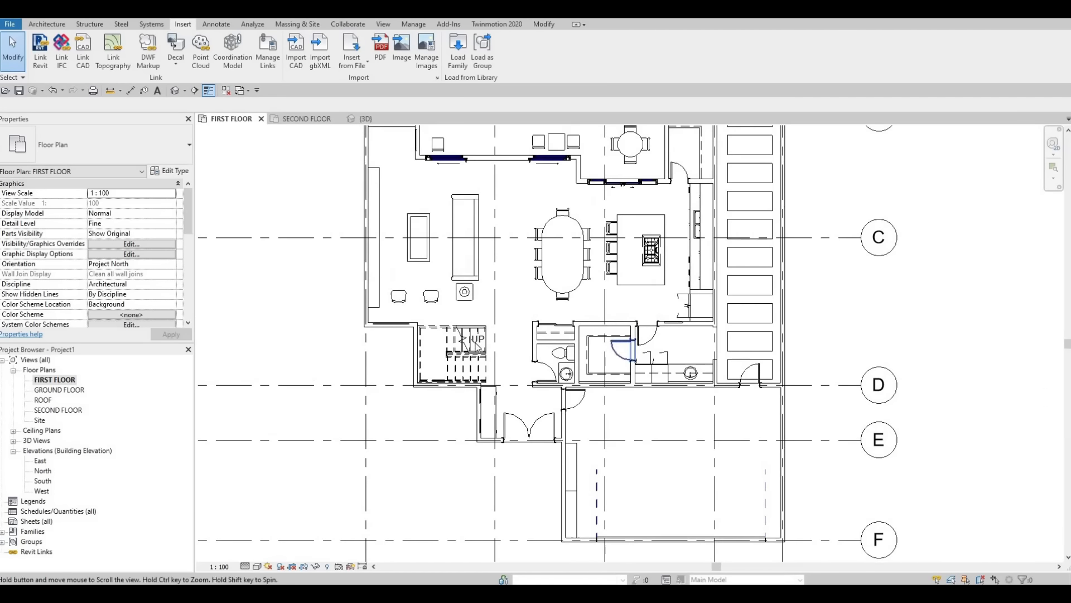
- Cut the side wall between the living-room alcove and the terrace with its embedded curtain wall
{"action": "key", "text": "Escape"}
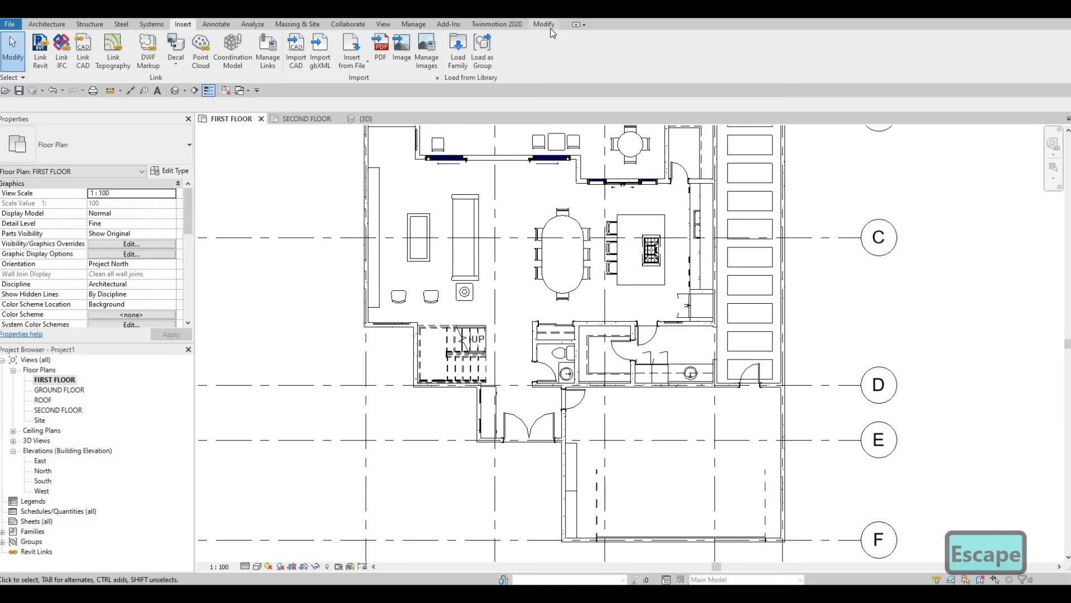
{"action": "left_click", "coordinate": [548, 26]}
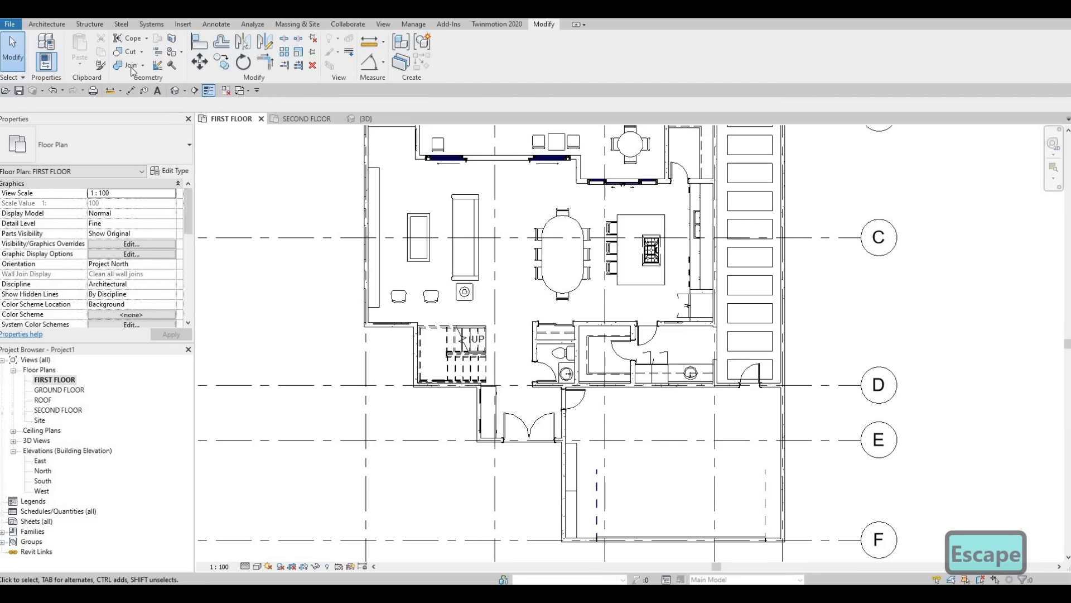
{"action": "left_click", "coordinate": [127, 51]}
{"action": "middle_click_drag", "start_coordinate": [441, 167], "coordinate": [441, 287]}
{"action": "scroll", "coordinate": [441, 233], "scroll_direction": "up", "scroll_amount": 5}
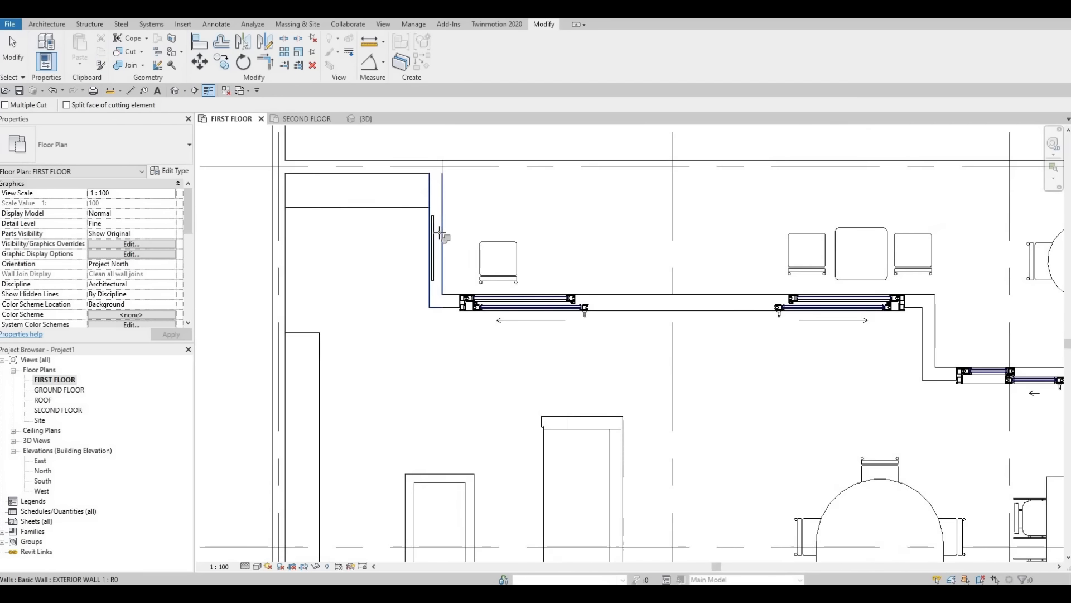
{"action": "left_click", "coordinate": [436, 232]}
{"action": "scroll", "coordinate": [534, 262], "scroll_direction": "down", "scroll_amount": 3}
{"action": "middle_click_drag", "start_coordinate": [674, 263], "coordinate": [506, 260]}
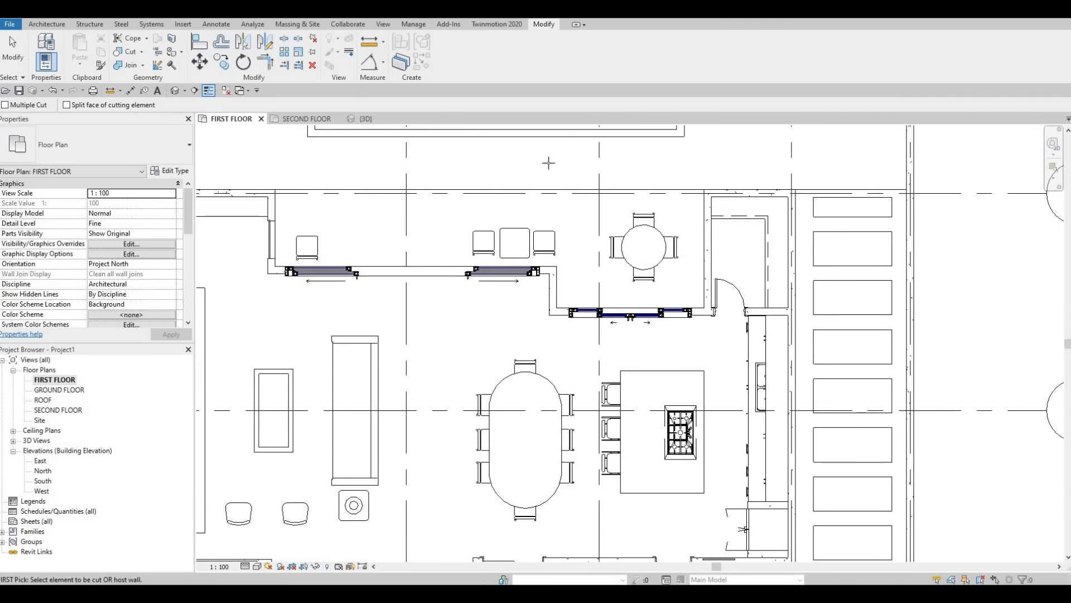
- Cut the kitchen–laundry wall, the entrance side wall and the living room's wall beside the stair with their curtain walls
{"action": "middle_click_drag", "start_coordinate": [642, 242], "coordinate": [522, 138]}
{"action": "middle_click_drag", "start_coordinate": [613, 458], "coordinate": [572, 338]}
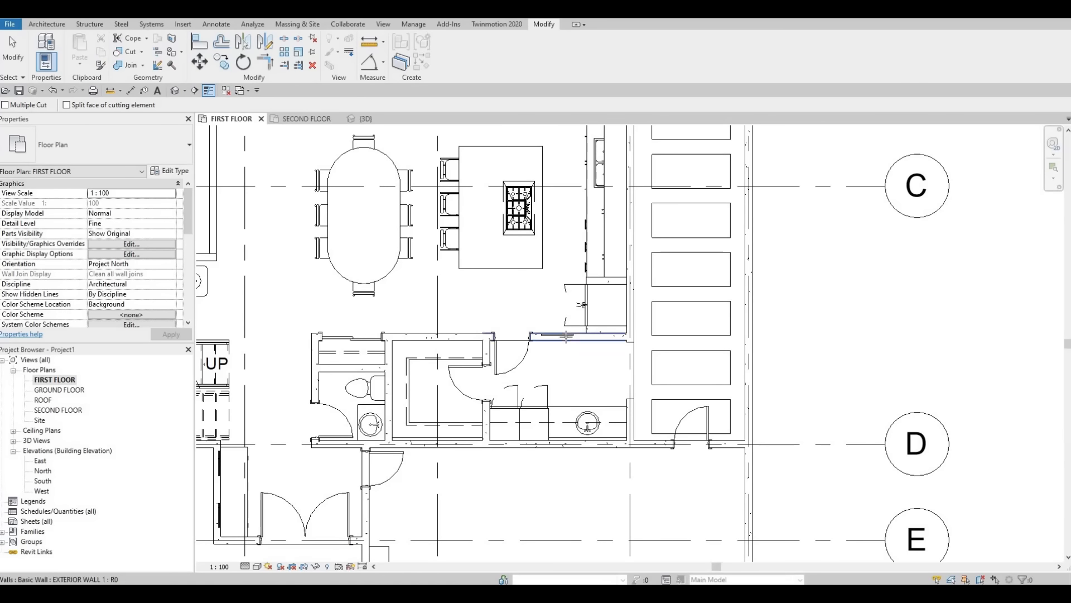
{"action": "left_click", "coordinate": [553, 338]}
{"action": "middle_click_drag", "start_coordinate": [333, 427], "coordinate": [594, 319]}
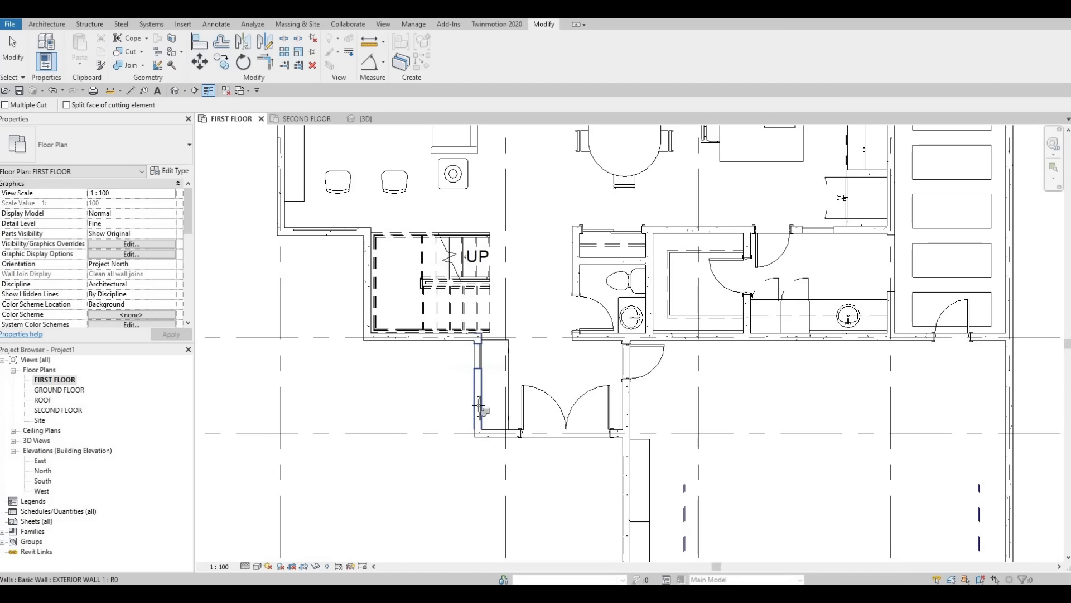
{"action": "left_click", "coordinate": [479, 401]}
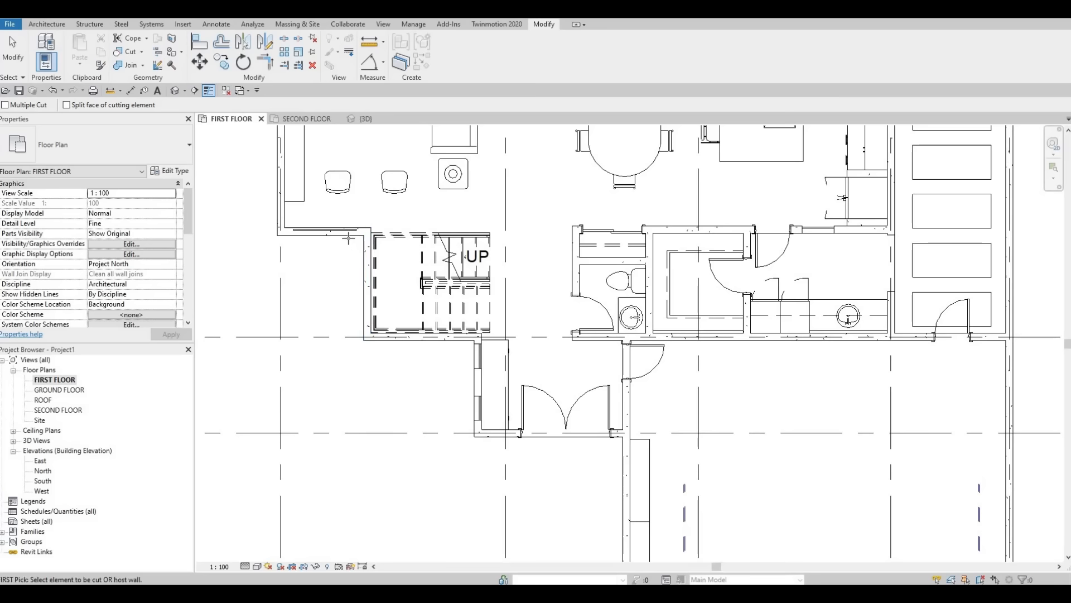
{"action": "left_click", "coordinate": [333, 230]}
{"action": "left_click", "coordinate": [335, 230]}
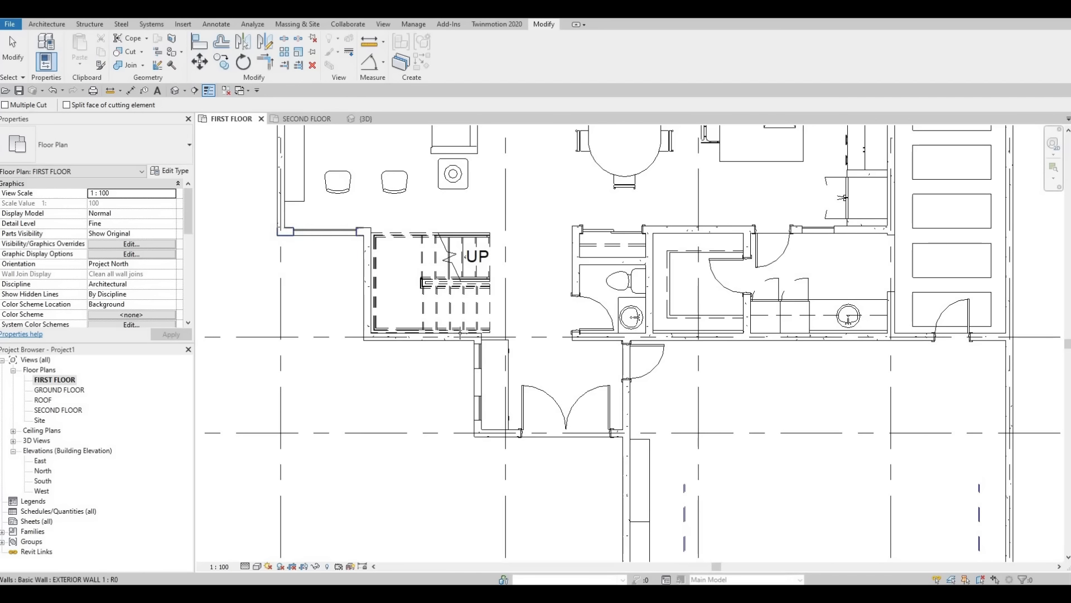
- Review the entrance and garage walls down to grid F, ending the Cut command
{"action": "scroll", "coordinate": [411, 193], "scroll_direction": "down", "scroll_amount": 2}
{"action": "scroll", "coordinate": [477, 383], "scroll_direction": "up", "scroll_amount": 1}
{"action": "middle_click_drag", "start_coordinate": [477, 383], "coordinate": [422, 285]}
{"action": "scroll", "coordinate": [471, 341], "scroll_direction": "down", "scroll_amount": 1}
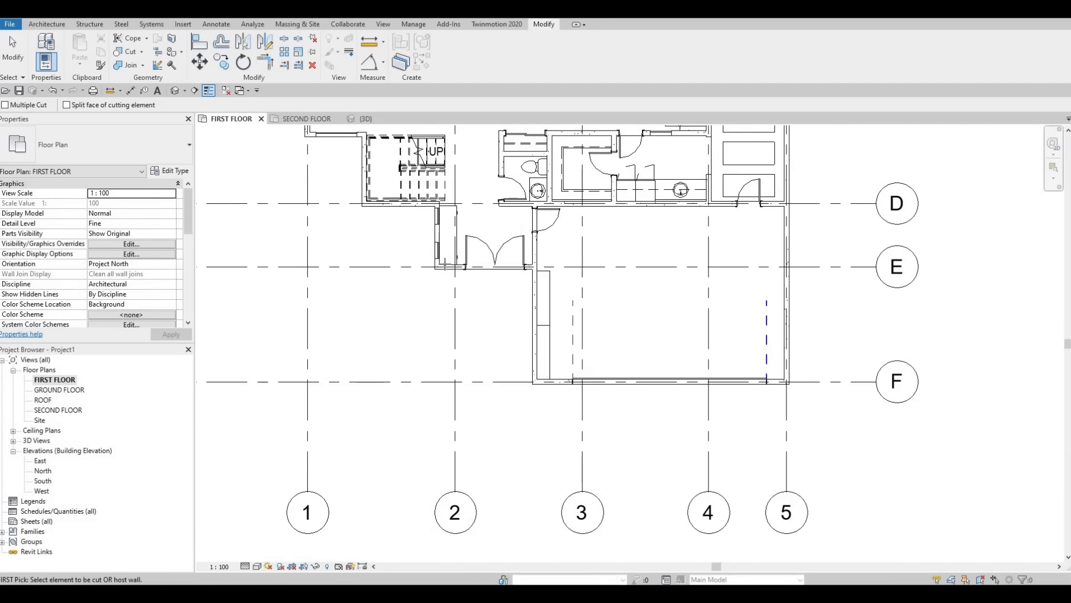
{"action": "middle_click_drag", "start_coordinate": [530, 302], "coordinate": [500, 241]}
{"action": "scroll", "coordinate": [501, 241], "scroll_direction": "down", "scroll_amount": 2}
{"action": "scroll", "coordinate": [509, 236], "scroll_direction": "up", "scroll_amount": 5}
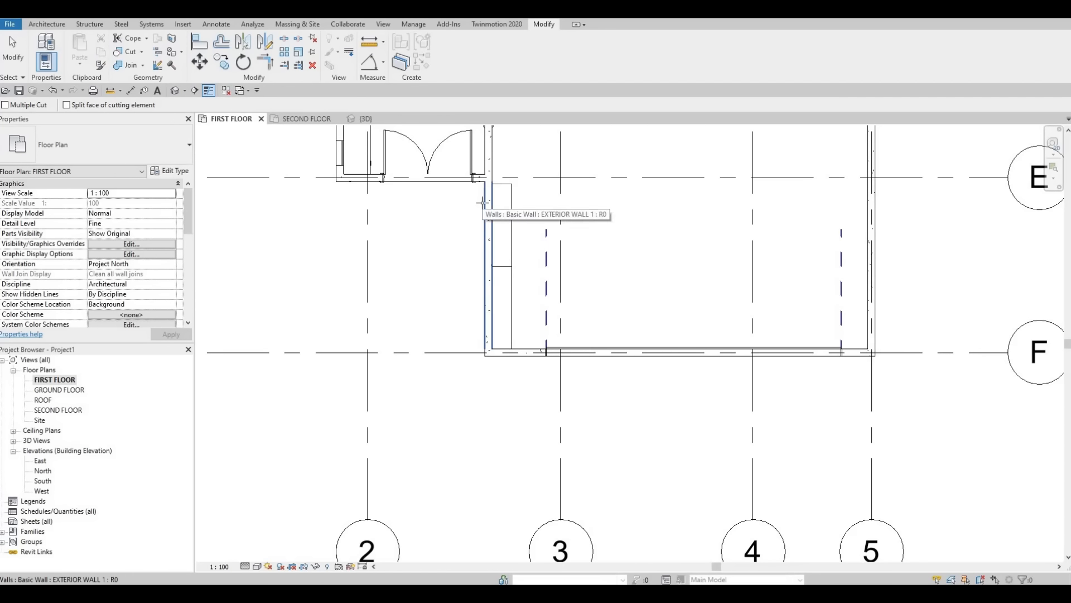
{"action": "middle_click_drag", "start_coordinate": [496, 213], "coordinate": [496, 235]}
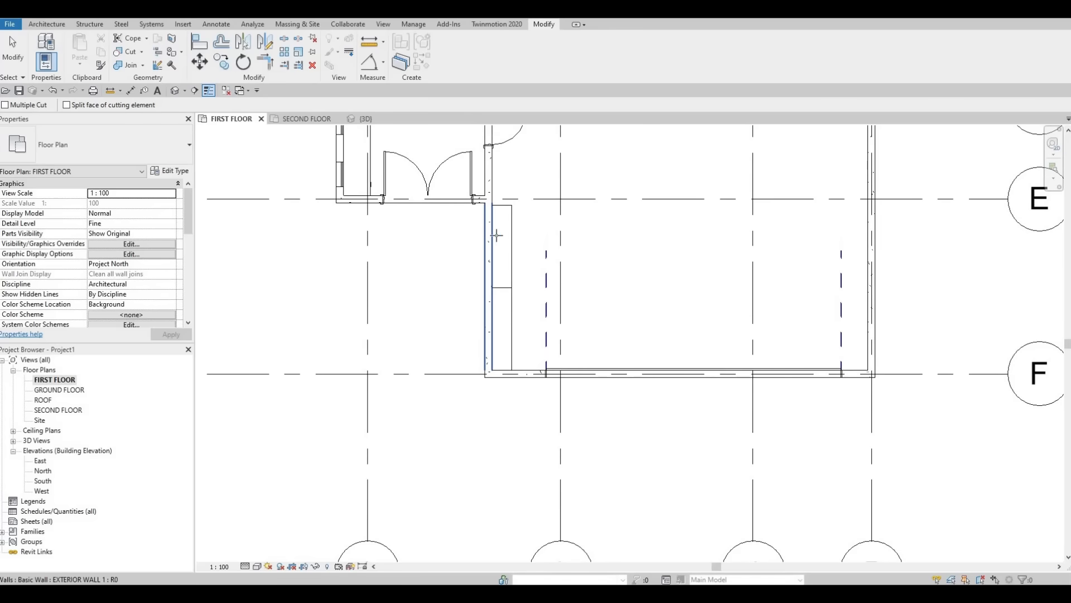
{"action": "key", "text": "Escape"}
{"action": "key", "text": "Escape"}
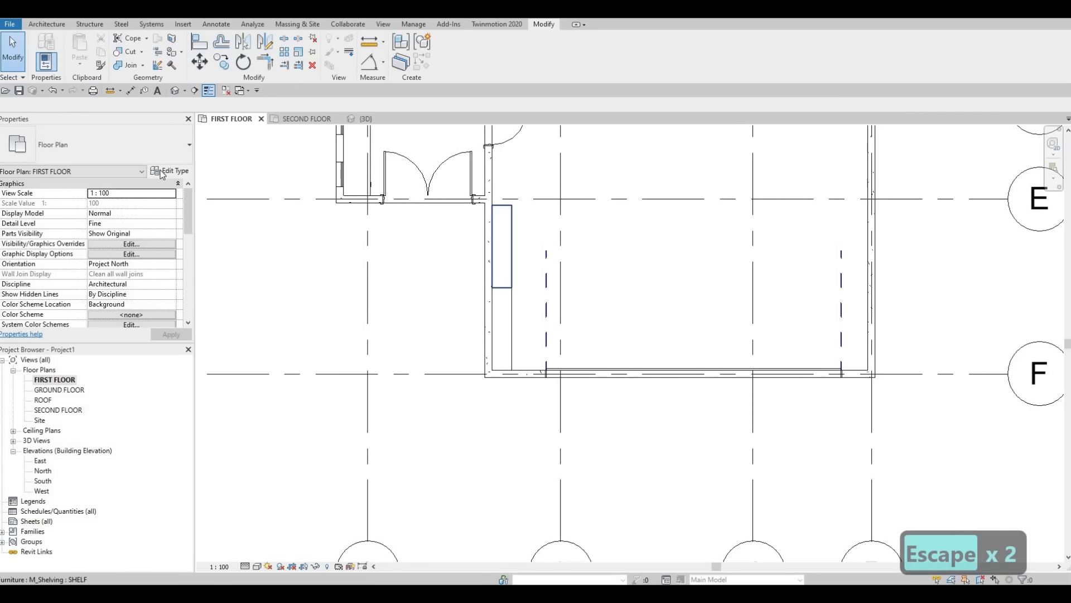
- View the type properties of the upper shelf along the garage wall without changing them
{"action": "left_click", "coordinate": [501, 245]}
{"action": "left_click", "coordinate": [170, 172]}
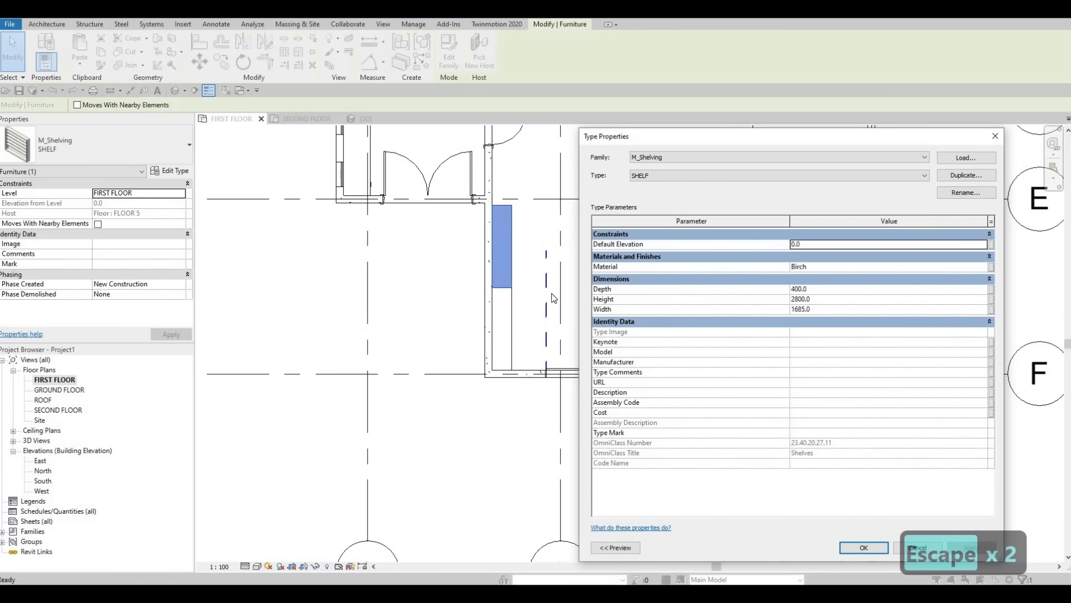
{"action": "key", "text": "Escape"}
{"action": "key", "text": "Escape"}
{"action": "scroll", "coordinate": [731, 340], "scroll_direction": "down", "scroll_amount": 2}
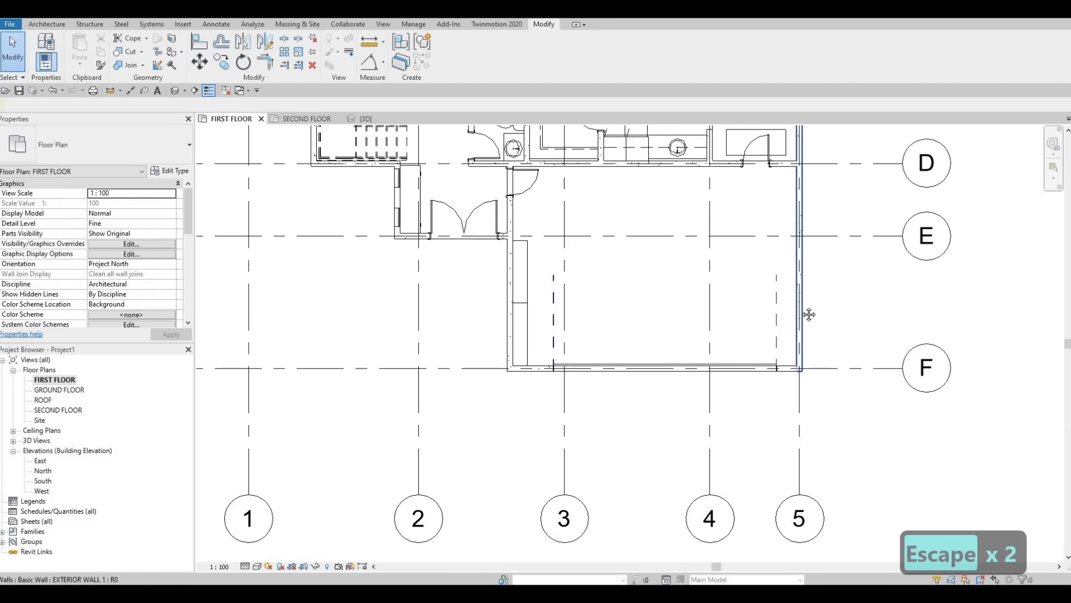
- Draw a vertical curtain wall about 4800 mm long in the garage wall along grid 5, similar to the entrance side wall's glazing
{"action": "middle_click_drag", "start_coordinate": [794, 401], "coordinate": [769, 254]}
{"action": "scroll", "coordinate": [650, 275], "scroll_direction": "down", "scroll_amount": 1}
{"action": "middle_click_drag", "start_coordinate": [425, 213], "coordinate": [450, 340]}
{"action": "key", "text": "Escape"}
{"action": "key", "text": "Escape"}
{"action": "scroll", "coordinate": [465, 323], "scroll_direction": "up", "scroll_amount": 2}
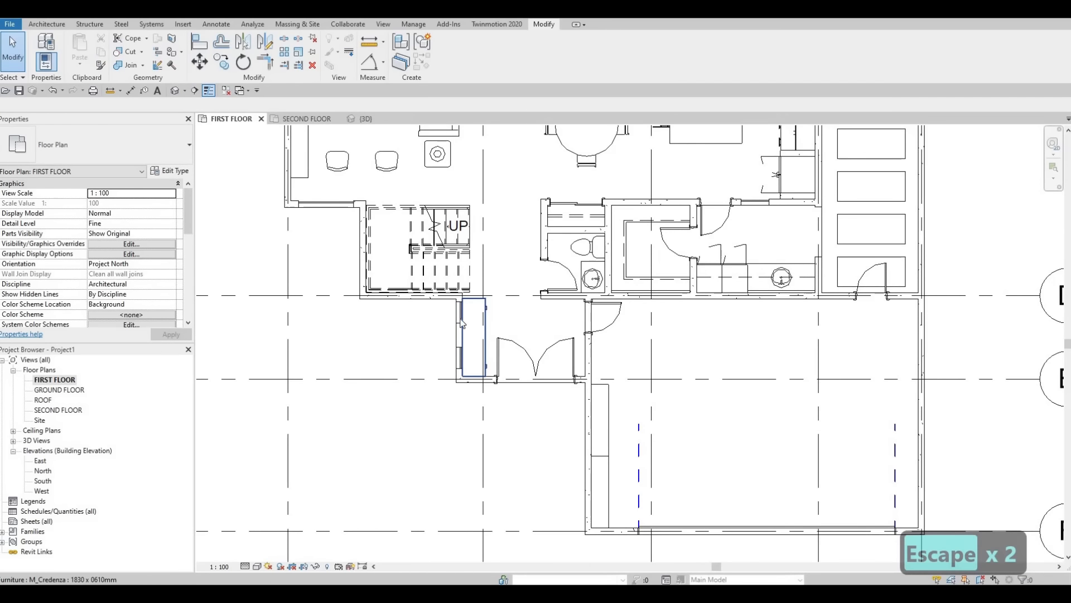
{"action": "left_click", "coordinate": [461, 316]}
{"action": "key", "text": "c"}
{"action": "key", "text": "s"}
{"action": "middle_click_drag", "start_coordinate": [683, 433], "coordinate": [407, 347]}
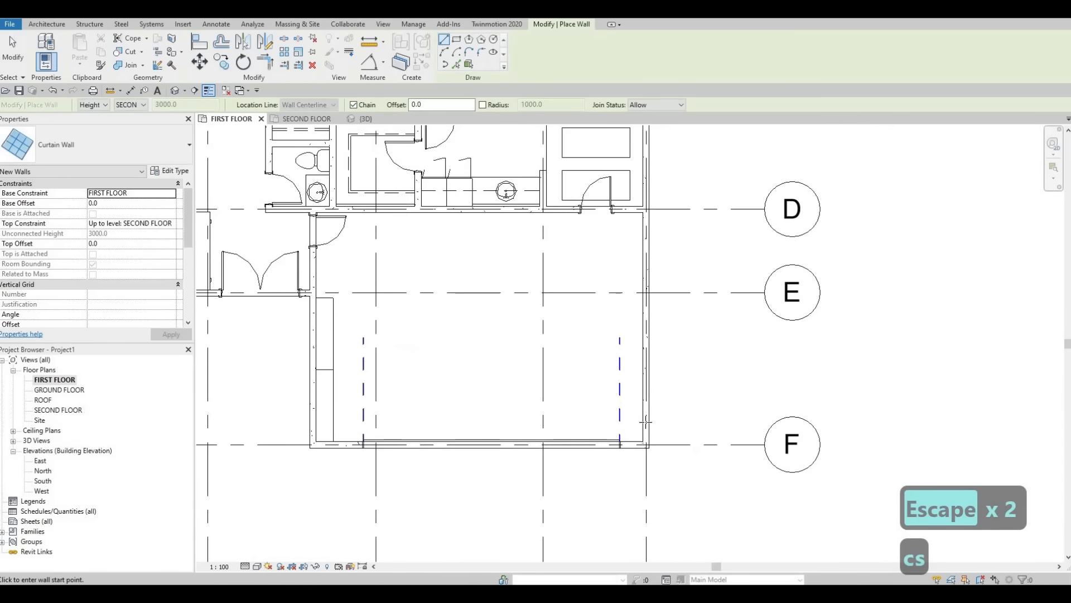
{"action": "left_click", "coordinate": [646, 428]}
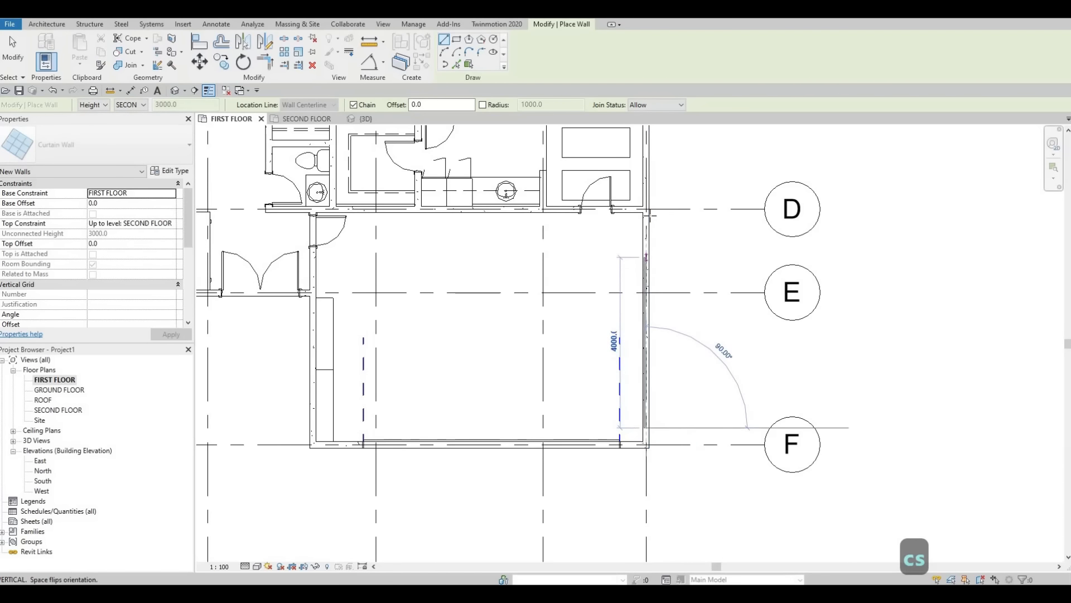
{"action": "scroll", "coordinate": [647, 218], "scroll_direction": "up", "scroll_amount": 2}
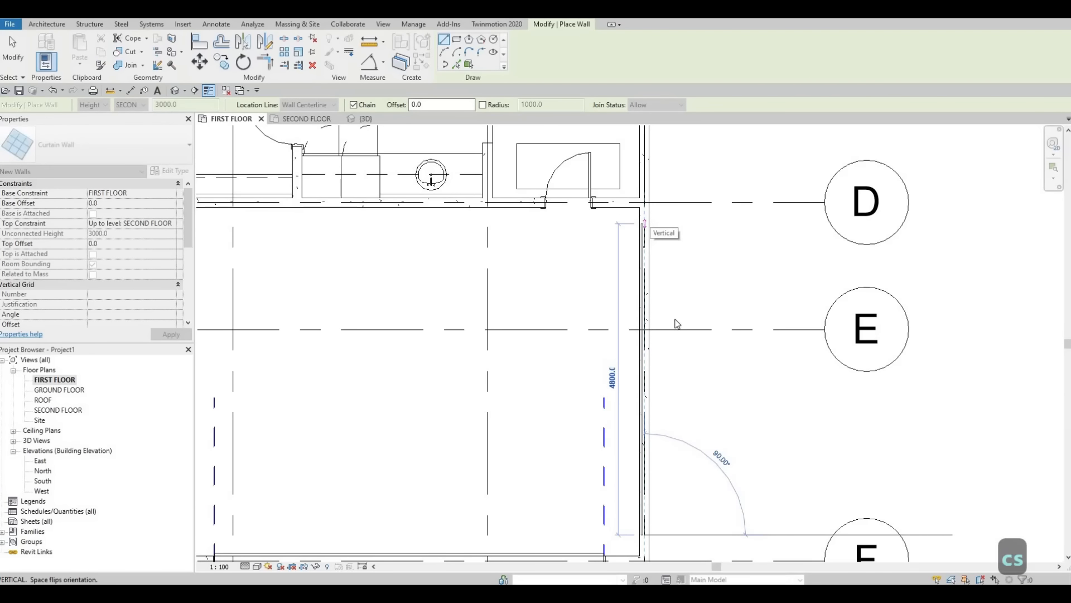
{"action": "left_click", "coordinate": [645, 223]}
{"action": "key", "text": "Escape"}
{"action": "key", "text": "Escape"}
{"action": "middle_click_drag", "start_coordinate": [627, 264], "coordinate": [545, 181]}
{"action": "key", "text": "Escape"}
{"action": "scroll", "coordinate": [632, 239], "scroll_direction": "down", "scroll_amount": 2}
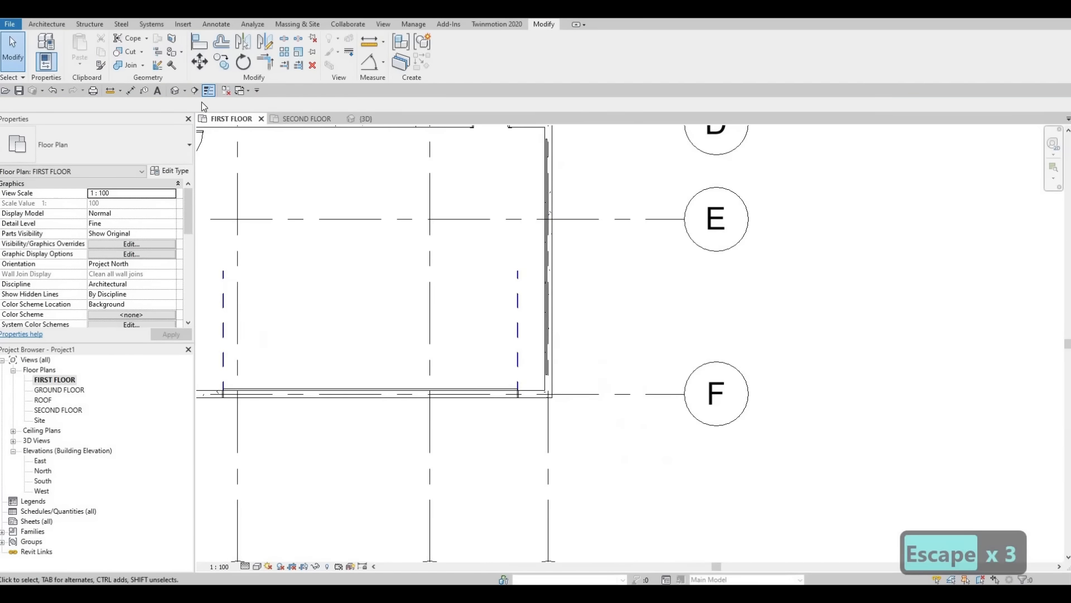
- Cut the garage wall along grid 5 with its curtain wall
{"action": "middle_click_drag", "start_coordinate": [285, 146], "coordinate": [290, 157]}
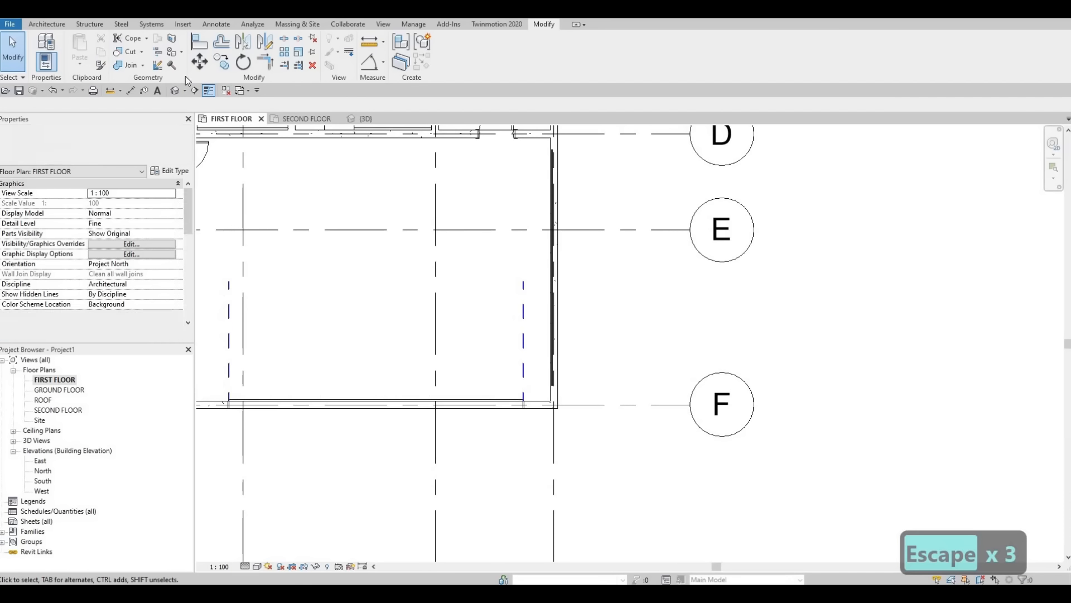
{"action": "left_click", "coordinate": [125, 51]}
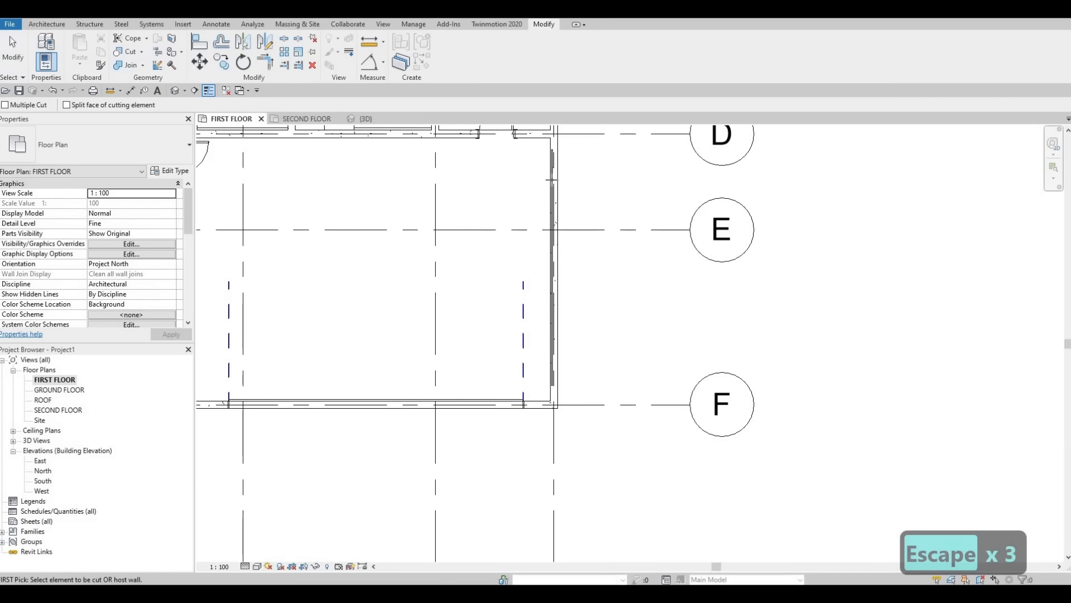
{"action": "left_click", "coordinate": [553, 179]}
{"action": "left_click", "coordinate": [553, 205]}
{"action": "middle_click_drag", "start_coordinate": [469, 296], "coordinate": [527, 235]}
{"action": "scroll", "coordinate": [497, 250], "scroll_direction": "down", "scroll_amount": 1}
{"action": "key", "text": "Escape"}
- Review the whole first-floor plan from the garage through the kitchen and living room to the terrace
{"action": "middle_click_drag", "start_coordinate": [479, 348], "coordinate": [606, 373]}
{"action": "scroll", "coordinate": [606, 372], "scroll_direction": "down", "scroll_amount": 2}
{"action": "middle_click_drag", "start_coordinate": [513, 348], "coordinate": [524, 533]}
{"action": "middle_click_drag", "start_coordinate": [604, 256], "coordinate": [559, 390]}
{"action": "scroll", "coordinate": [615, 315], "scroll_direction": "up", "scroll_amount": 1}
{"action": "middle_click_drag", "start_coordinate": [610, 323], "coordinate": [634, 225]}
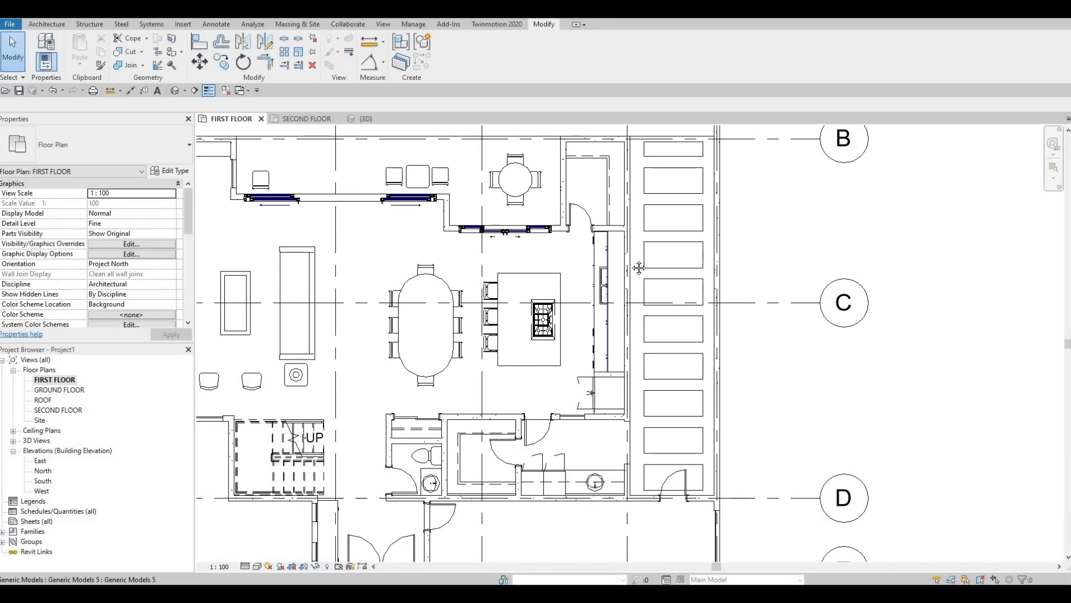
{"action": "middle_click_drag", "start_coordinate": [600, 292], "coordinate": [675, 362]}
{"action": "scroll", "coordinate": [673, 361], "scroll_direction": "down", "scroll_amount": 1}
{"action": "middle_click_drag", "start_coordinate": [472, 300], "coordinate": [503, 250]}
{"action": "scroll", "coordinate": [499, 208], "scroll_direction": "up", "scroll_amount": 1}
{"action": "scroll", "coordinate": [498, 208], "scroll_direction": "up", "scroll_amount": 1}
{"action": "middle_click_drag", "start_coordinate": [642, 279], "coordinate": [575, 201]}
{"action": "scroll", "coordinate": [575, 201], "scroll_direction": "down", "scroll_amount": 3}
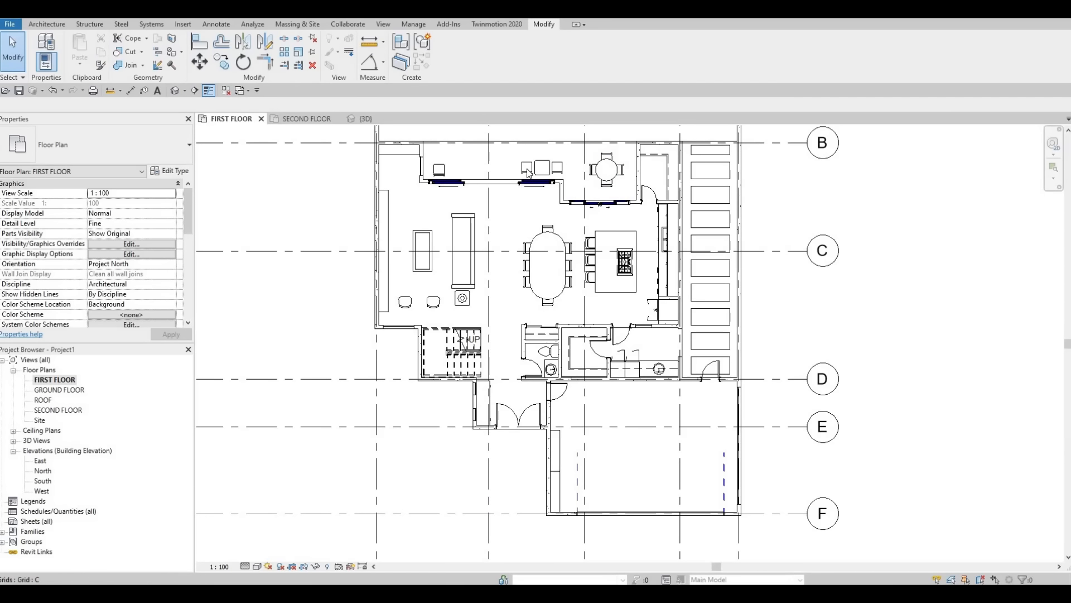
{"action": "middle_click_drag", "start_coordinate": [507, 320], "coordinate": [507, 275]}
{"action": "scroll", "coordinate": [574, 156], "scroll_direction": "down", "scroll_amount": 1}
{"action": "middle_click_drag", "start_coordinate": [535, 139], "coordinate": [537, 217]}
{"action": "middle_click_drag", "start_coordinate": [274, 173], "coordinate": [244, 101]}
{"action": "key", "text": "Escape"}
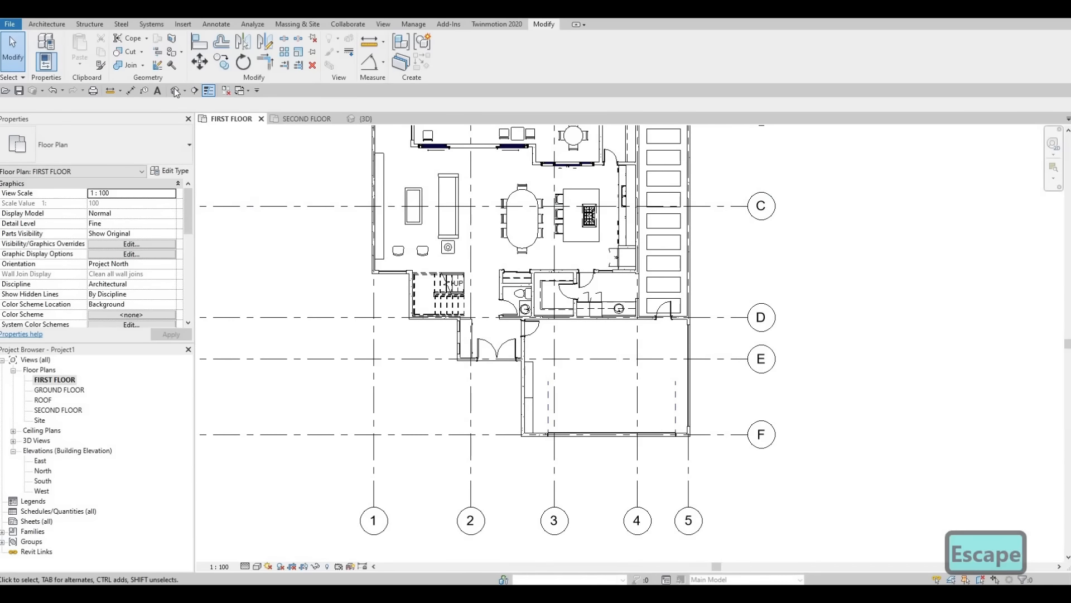
- Switch to the 3D view and examine the kitchen's island, cooktop and range hood
{"action": "left_click", "coordinate": [381, 120]}
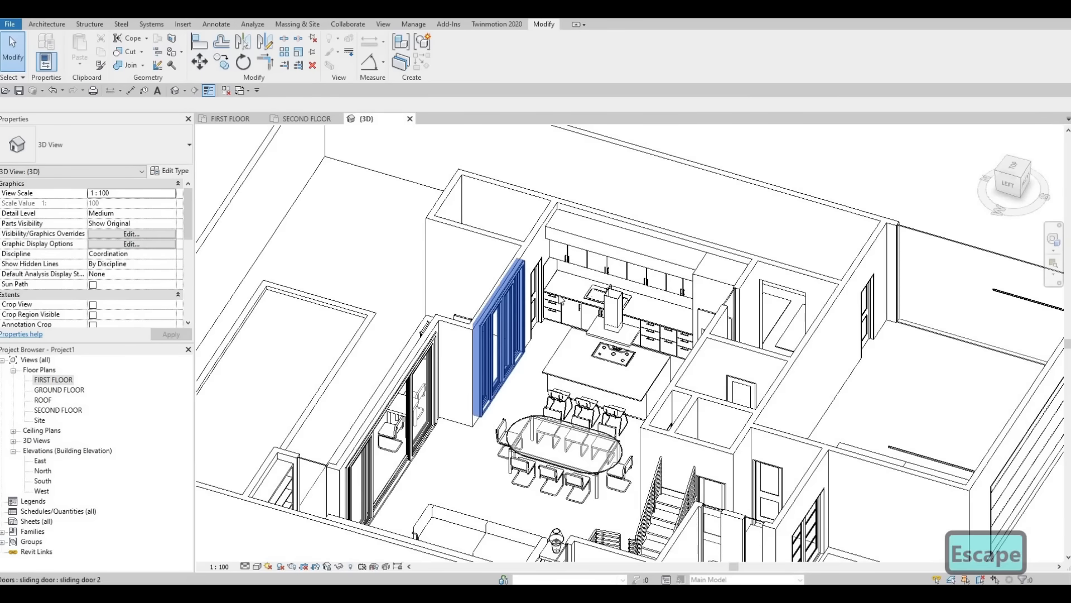
{"action": "scroll", "coordinate": [529, 353], "scroll_direction": "up", "scroll_amount": 2}
{"action": "middle_click_drag", "start_coordinate": [577, 302], "coordinate": [600, 293], "text": "shift"}
{"action": "scroll", "coordinate": [546, 410], "scroll_direction": "up", "scroll_amount": 2}
{"action": "middle_click_drag", "start_coordinate": [547, 410], "coordinate": [584, 389]}
{"action": "scroll", "coordinate": [577, 364], "scroll_direction": "up", "scroll_amount": 2}
{"action": "scroll", "coordinate": [585, 388], "scroll_direction": "down", "scroll_amount": 3}
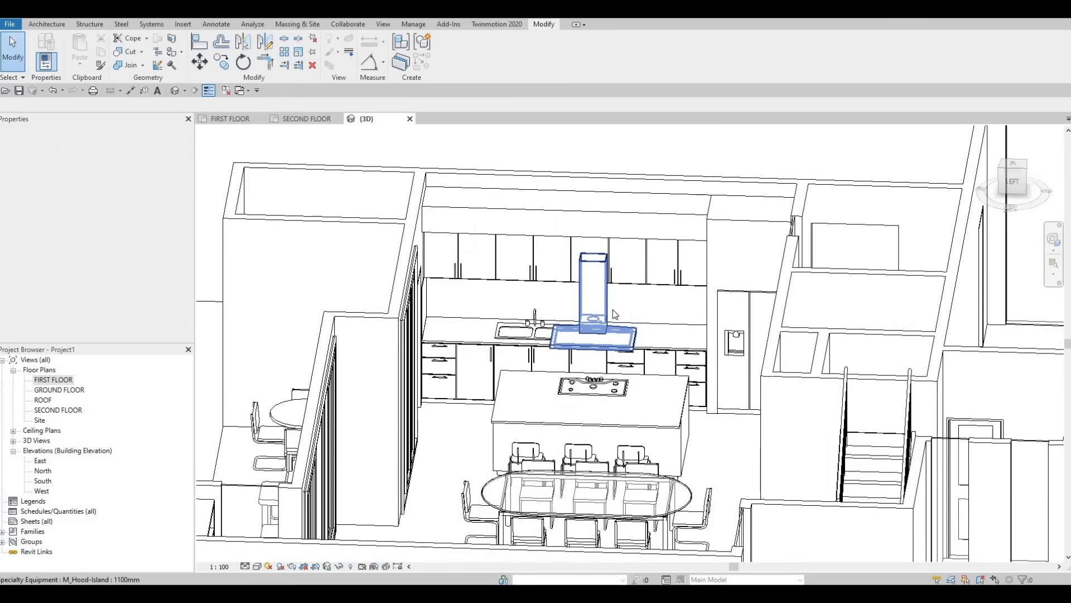
{"action": "scroll", "coordinate": [605, 402], "scroll_direction": "up", "scroll_amount": 3}
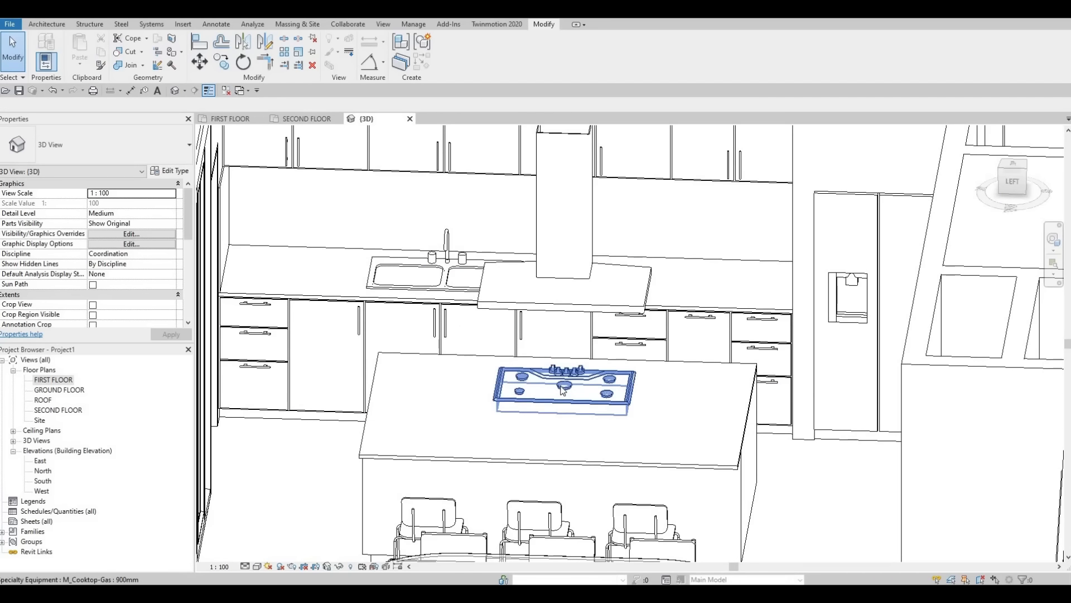
- Set the 3D view's detail level to Fine
{"action": "left_click", "coordinate": [246, 566]}
{"action": "left_click", "coordinate": [260, 554]}
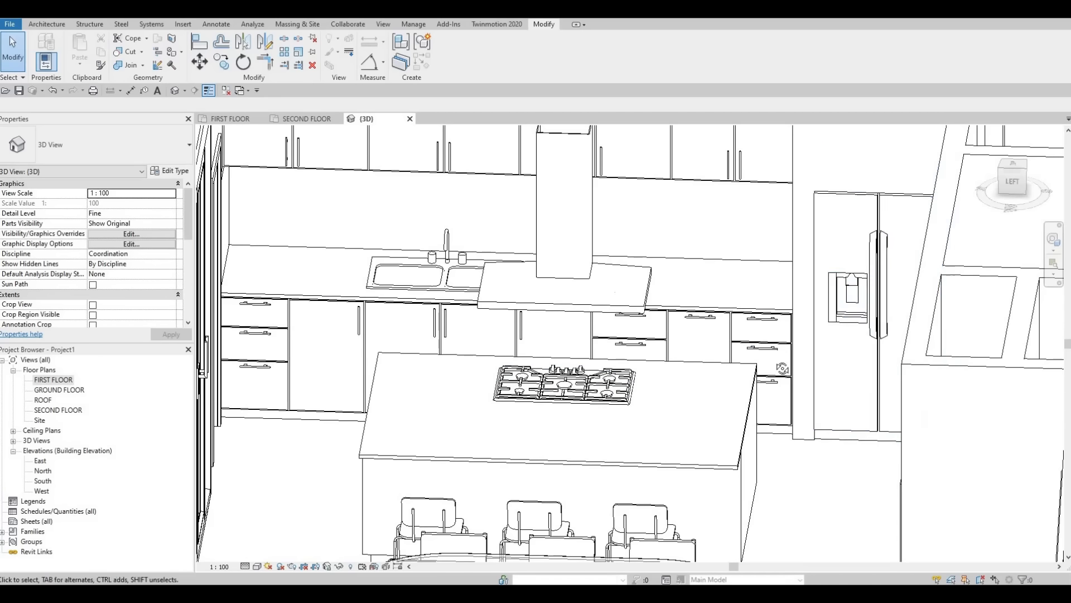
{"action": "middle_click_drag", "start_coordinate": [782, 366], "coordinate": [400, 404], "text": "shift"}
{"action": "scroll", "coordinate": [400, 404], "scroll_direction": "down", "scroll_amount": 2}
{"action": "middle_click_drag", "start_coordinate": [396, 530], "coordinate": [498, 376]}
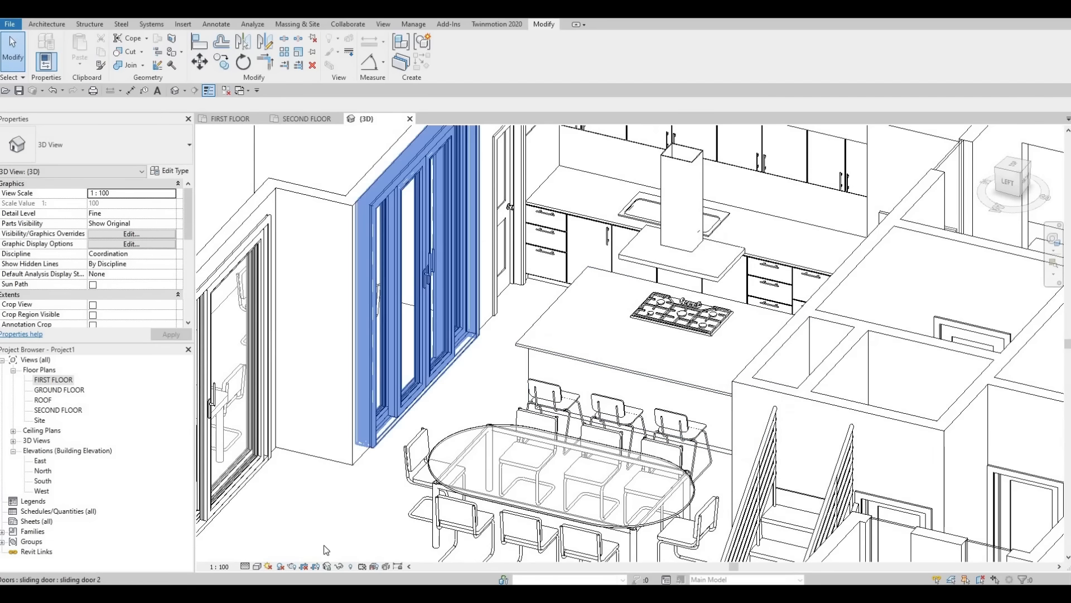
{"action": "scroll", "coordinate": [326, 550], "scroll_direction": "down", "scroll_amount": 1}
{"action": "middle_click_drag", "start_coordinate": [326, 550], "coordinate": [408, 474]}
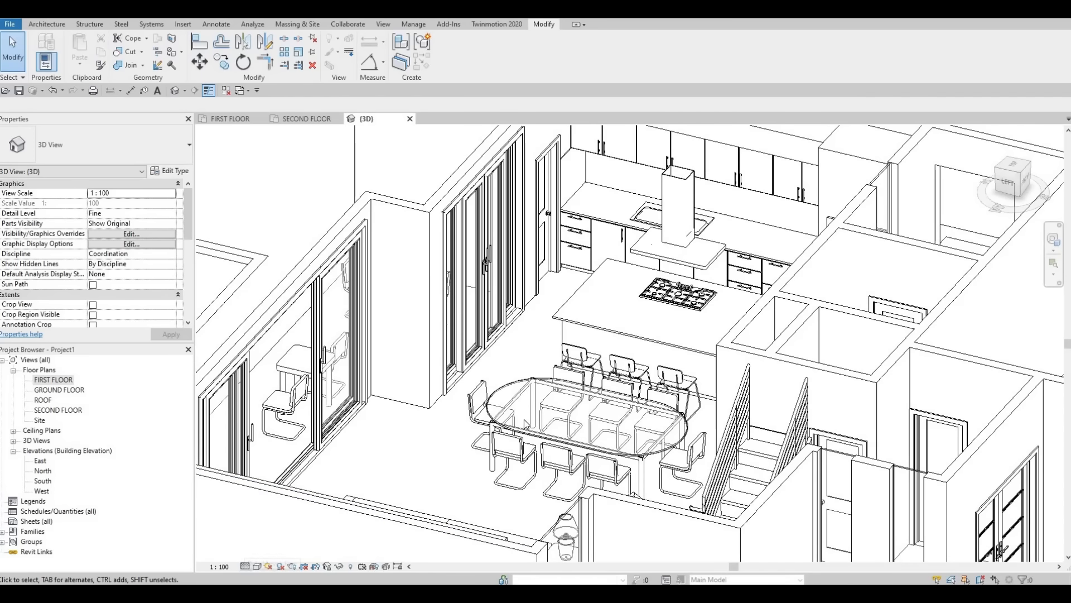
- Lower the top of the entrance side wall's curtain wall nearest the stair to a top offset of -555 mm
{"action": "scroll", "coordinate": [525, 423], "scroll_direction": "down", "scroll_amount": 3}
{"action": "middle_click_drag", "start_coordinate": [524, 423], "coordinate": [549, 320]}
{"action": "scroll", "coordinate": [550, 320], "scroll_direction": "down", "scroll_amount": 1}
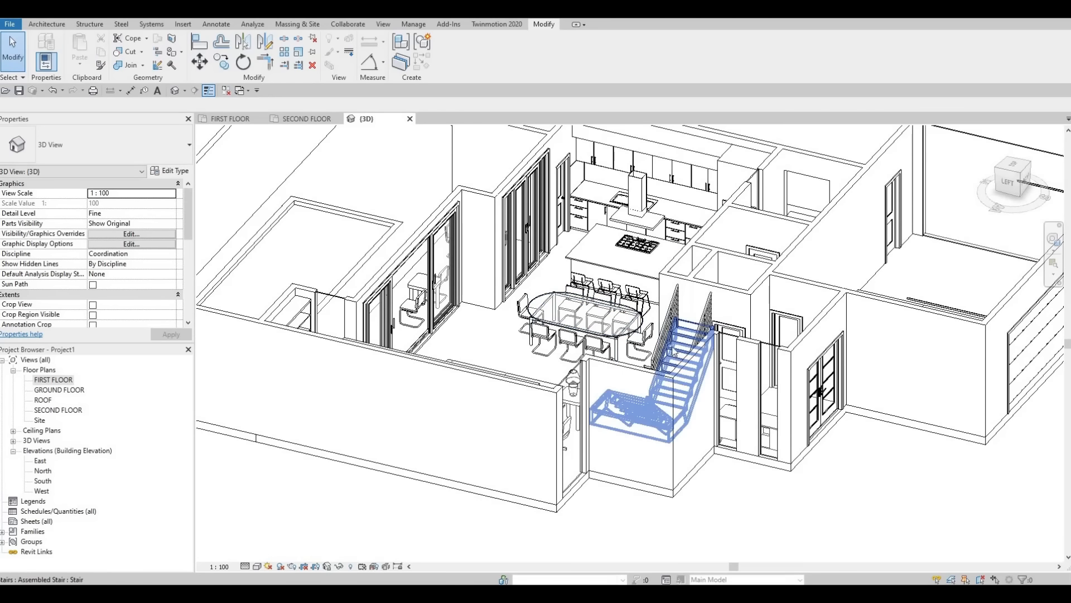
{"action": "scroll", "coordinate": [562, 227], "scroll_direction": "up", "scroll_amount": 5}
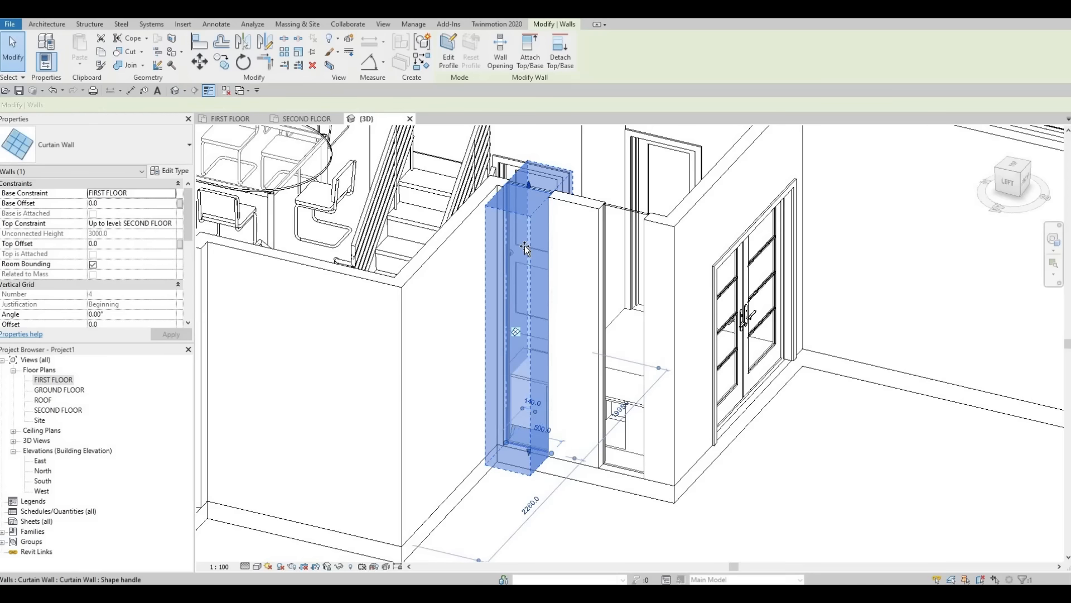
{"action": "left_click_drag", "start_coordinate": [527, 251], "coordinate": [534, 203]}
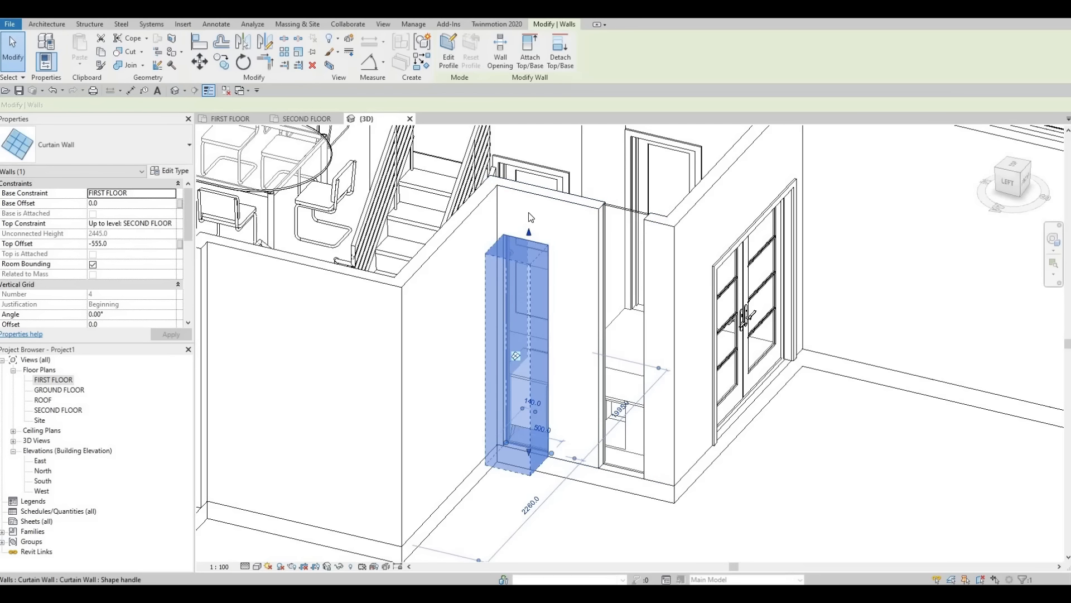
{"action": "middle_click_drag", "start_coordinate": [574, 306], "coordinate": [574, 278]}
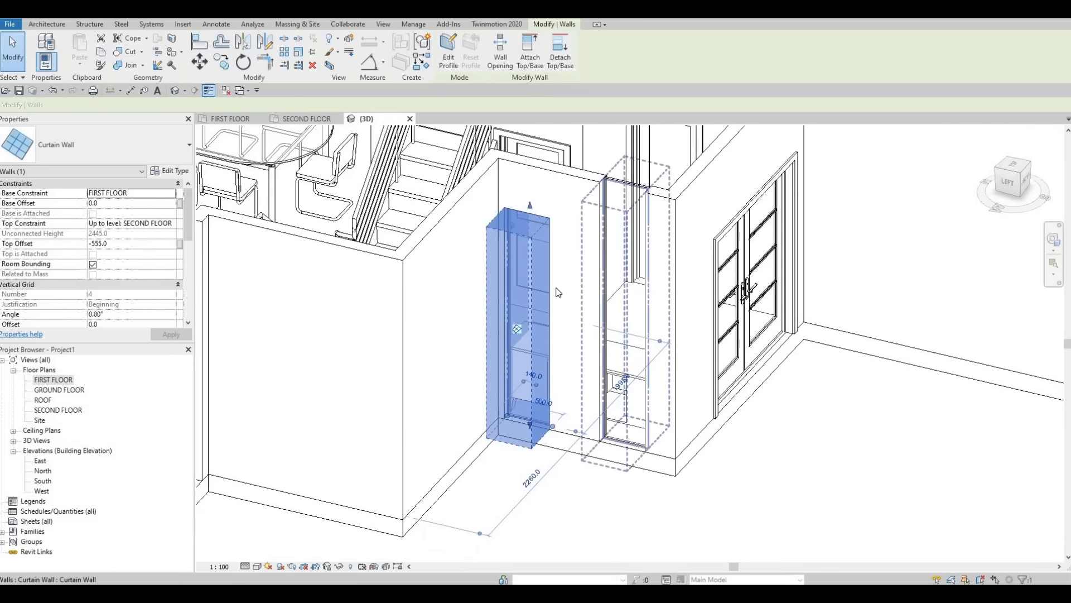
{"action": "middle_click_drag", "start_coordinate": [544, 335], "coordinate": [544, 300]}
{"action": "key", "text": "Escape"}
{"action": "key", "text": "Escape"}
{"action": "scroll", "coordinate": [544, 300], "scroll_direction": "down", "scroll_amount": 2}
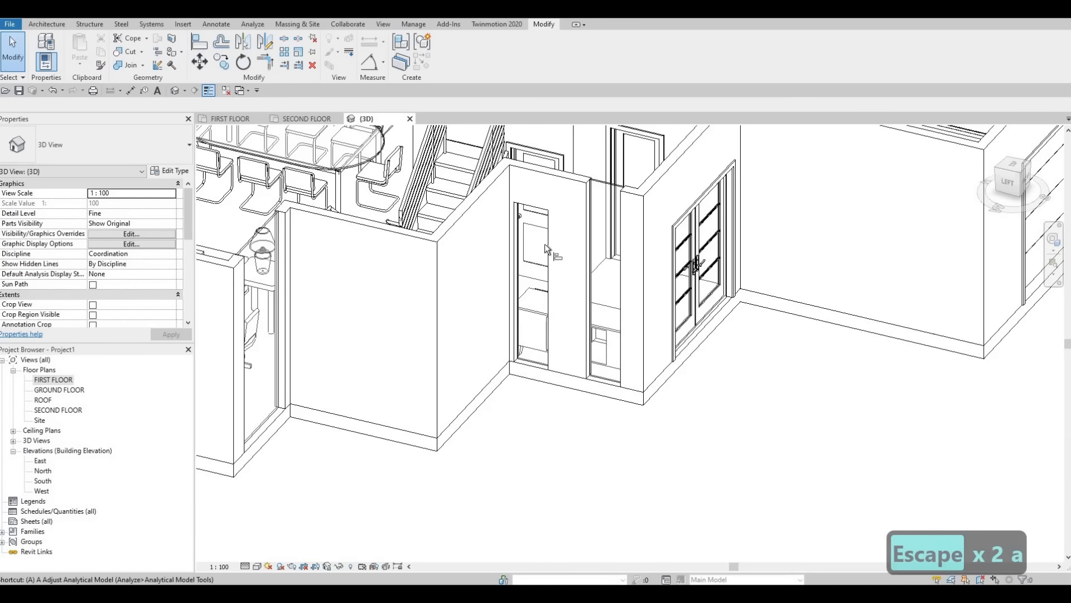
- Align the tops of the other entrance, living, laundry and garage curtain walls with the entrance curtain wall nearest the stair
{"action": "key", "text": "l"}
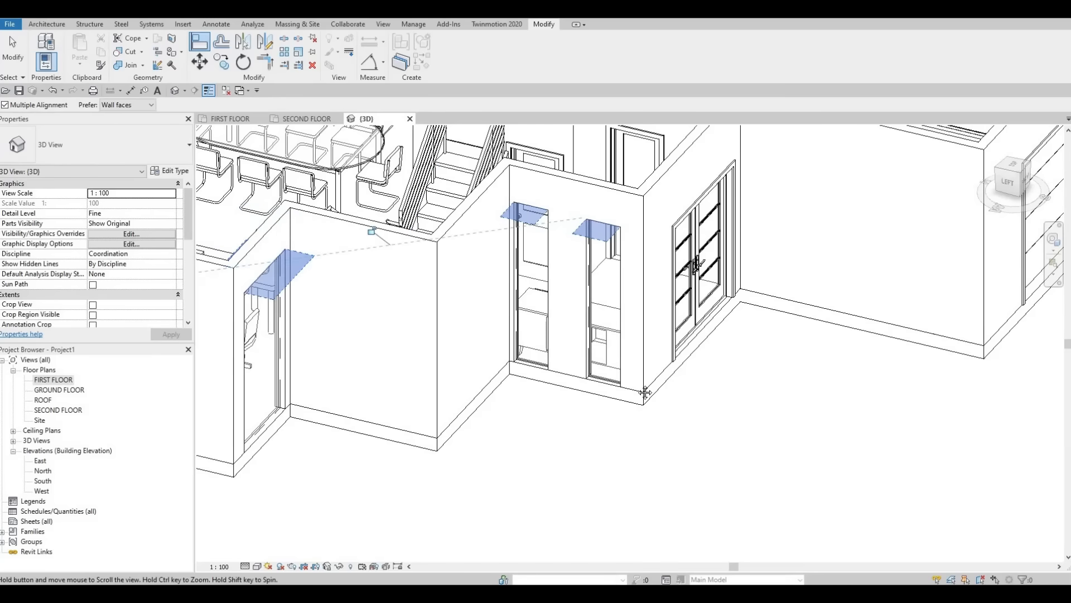
{"action": "middle_click_drag", "start_coordinate": [645, 393], "coordinate": [1041, 473]}
{"action": "middle_click_drag", "start_coordinate": [419, 276], "coordinate": [575, 352]}
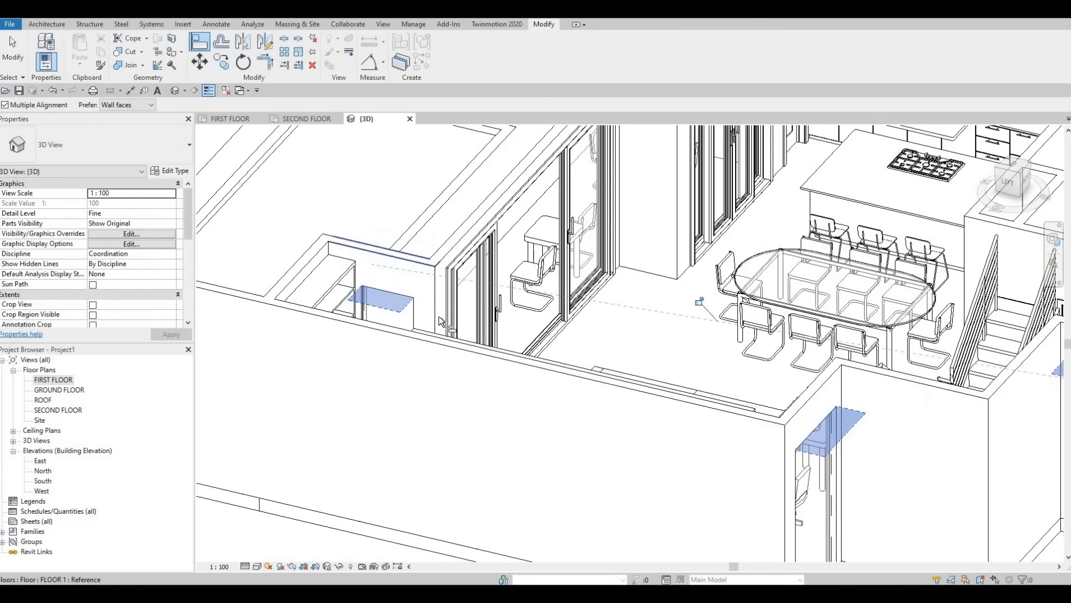
{"action": "middle_click_drag", "start_coordinate": [488, 399], "coordinate": [299, 444]}
{"action": "scroll", "coordinate": [381, 419], "scroll_direction": "down", "scroll_amount": 1}
{"action": "scroll", "coordinate": [299, 444], "scroll_direction": "down", "scroll_amount": 1}
{"action": "middle_click_drag", "start_coordinate": [755, 162], "coordinate": [578, 272]}
{"action": "middle_click_drag", "start_coordinate": [1007, 248], "coordinate": [748, 189]}
{"action": "left_click", "coordinate": [852, 252]}
{"action": "middle_click_drag", "start_coordinate": [541, 390], "coordinate": [606, 404], "text": "shift"}
{"action": "scroll", "coordinate": [686, 399], "scroll_direction": "up", "scroll_amount": 3}
{"action": "middle_click_drag", "start_coordinate": [687, 399], "coordinate": [833, 403]}
{"action": "key", "text": "Escape"}
- Raise the bottom of the entrance curtain wall nearest the stair to a base offset of 1128.5 mm
{"action": "middle_click_drag", "start_coordinate": [542, 268], "coordinate": [596, 333], "text": "shift"}
{"action": "key", "text": "Escape"}
{"action": "key", "text": "Escape"}
{"action": "scroll", "coordinate": [598, 337], "scroll_direction": "up", "scroll_amount": 1}
{"action": "left_click", "coordinate": [600, 341]}
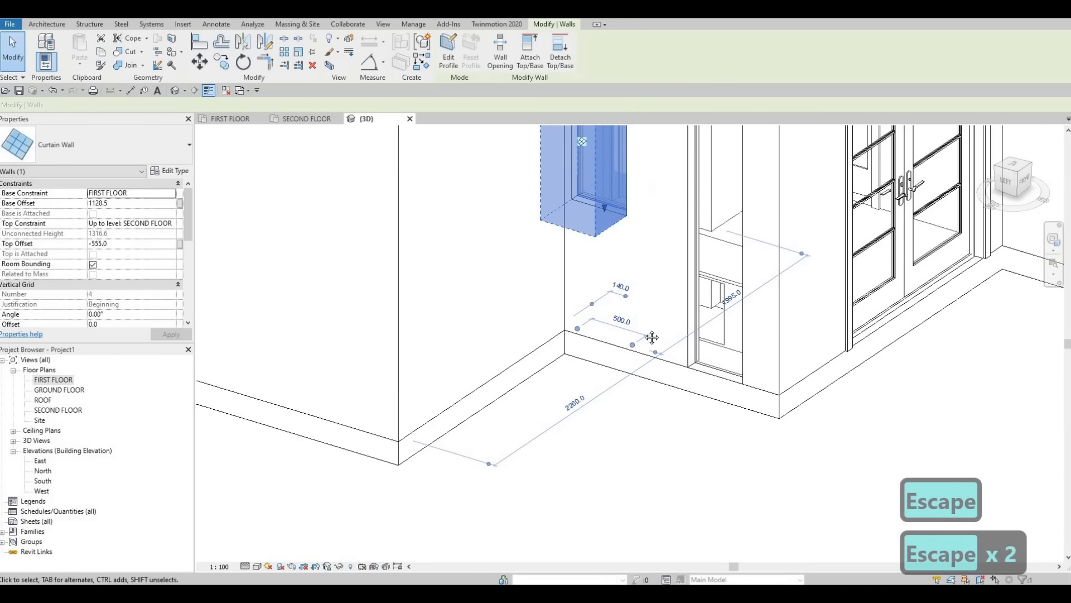
{"action": "middle_click_drag", "start_coordinate": [651, 337], "coordinate": [698, 333], "text": "shift"}
{"action": "middle_click_drag", "start_coordinate": [619, 176], "coordinate": [610, 270]}
{"action": "scroll", "coordinate": [610, 270], "scroll_direction": "down", "scroll_amount": 1}
{"action": "middle_click_drag", "start_coordinate": [615, 325], "coordinate": [595, 292]}
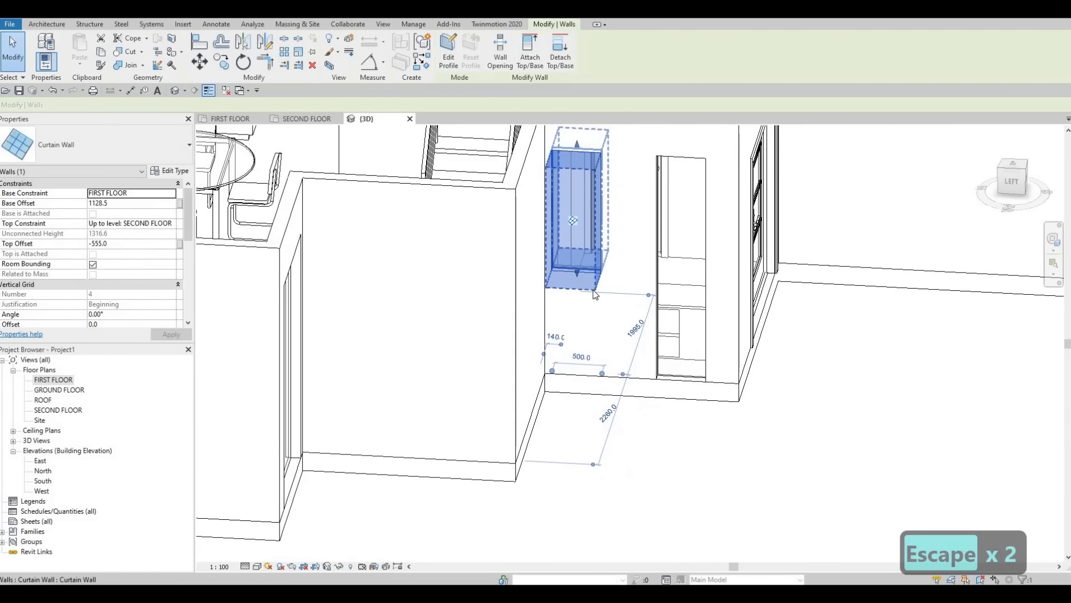
- Align the bottom of the second entrance curtain wall with the bottom of the one nearest the stair
{"action": "key", "text": "Escape"}
{"action": "key", "text": "Escape"}
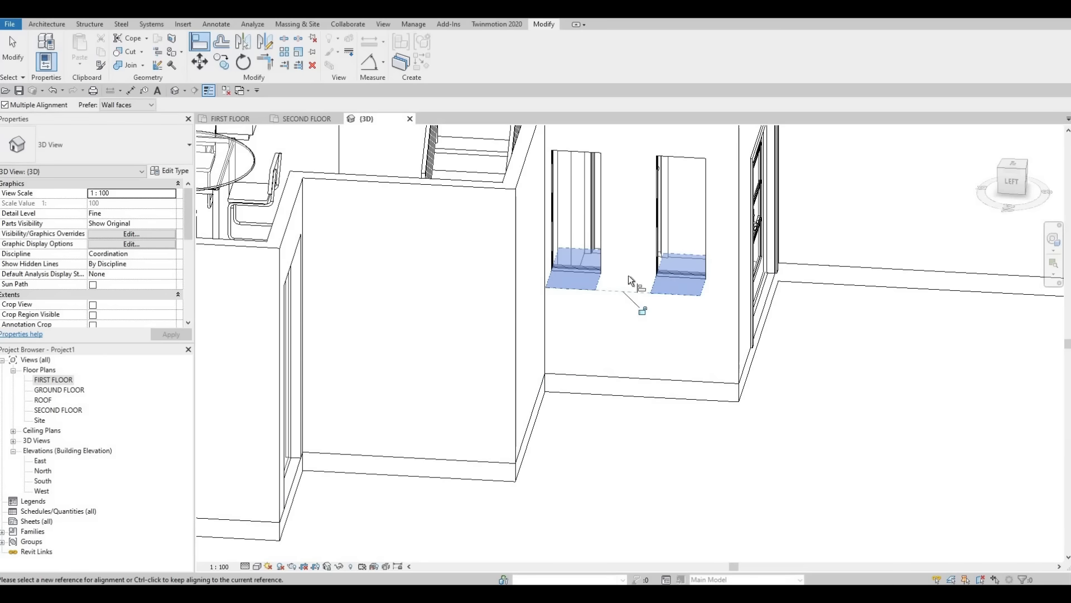
{"action": "scroll", "coordinate": [630, 281], "scroll_direction": "down", "scroll_amount": 3}
{"action": "key", "text": "Escape"}
- Raise the bottom of the living room's side curtain wall above the floor
{"action": "middle_click_drag", "start_coordinate": [510, 277], "coordinate": [494, 309], "text": "shift"}
{"action": "scroll", "coordinate": [490, 333], "scroll_direction": "up", "scroll_amount": 4}
{"action": "key", "text": "Escape"}
{"action": "key", "text": "Escape"}
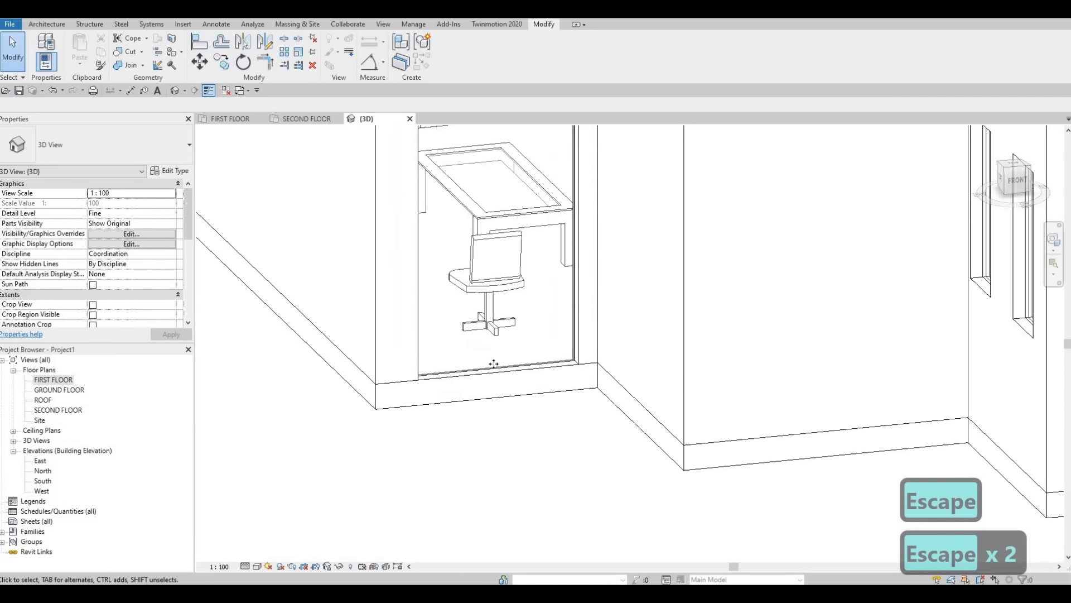
{"action": "left_click", "coordinate": [500, 380]}
{"action": "left_click_drag", "start_coordinate": [500, 330], "coordinate": [499, 329]}
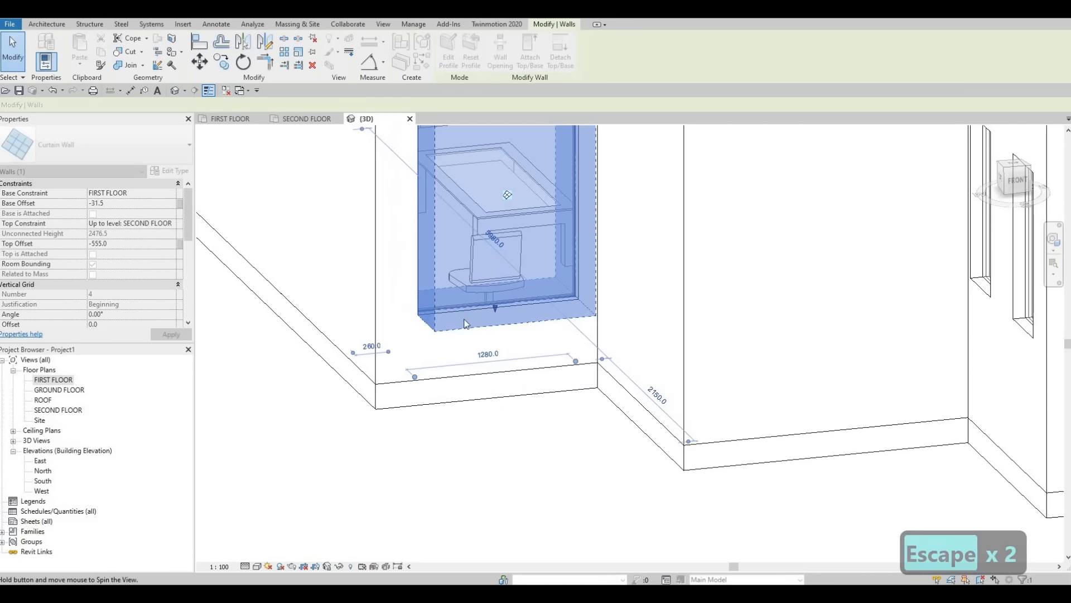
{"action": "middle_click_drag", "start_coordinate": [485, 333], "coordinate": [473, 340], "text": "shift"}
{"action": "key", "text": "Escape"}
- Raise the bottom of the garage's side curtain wall to a base offset of 2059.2 mm, making it a high strip
{"action": "scroll", "coordinate": [474, 340], "scroll_direction": "down", "scroll_amount": 2}
{"action": "middle_click_drag", "start_coordinate": [583, 335], "coordinate": [508, 268], "text": "shift"}
{"action": "scroll", "coordinate": [764, 332], "scroll_direction": "down", "scroll_amount": 3}
{"action": "left_click", "coordinate": [520, 254]}
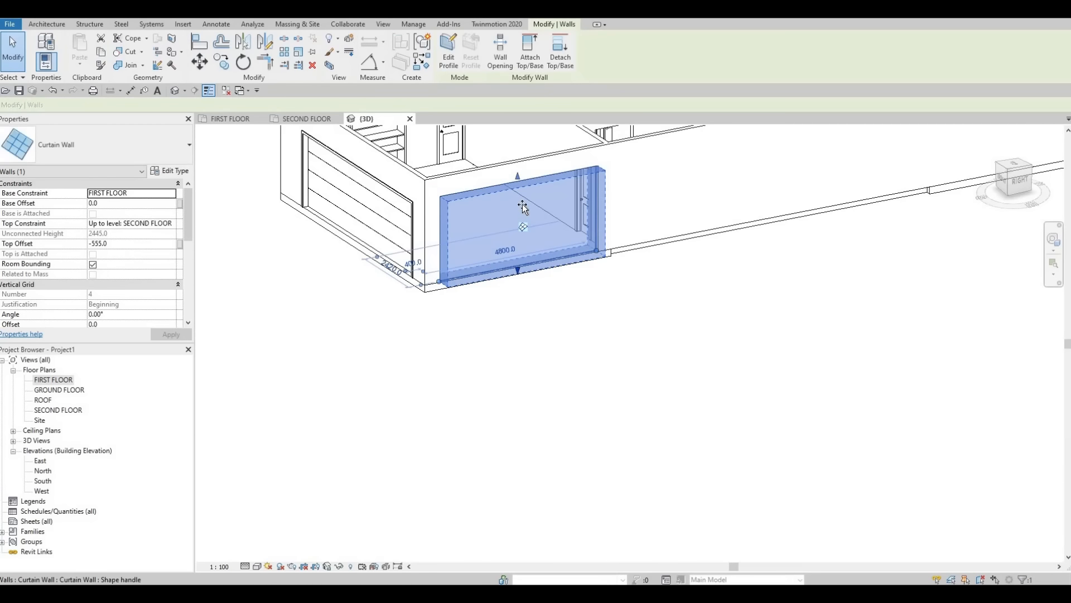
{"action": "left_click_drag", "start_coordinate": [523, 194], "coordinate": [525, 193]}
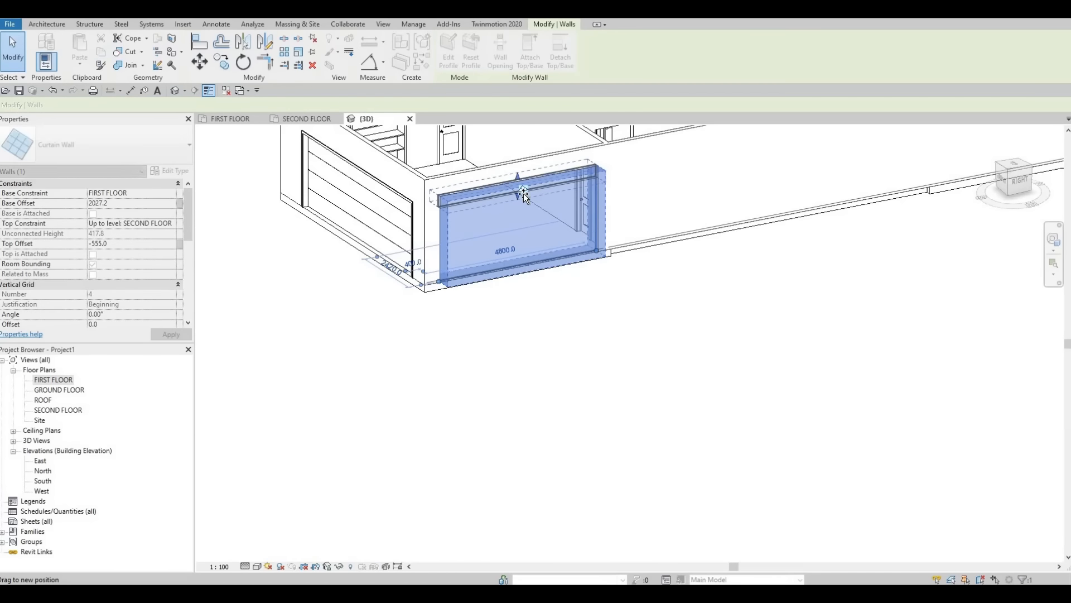
{"action": "key", "text": "Escape"}
- Raise the bottom of the laundry's curtain wall above the floor
{"action": "scroll", "coordinate": [536, 208], "scroll_direction": "up", "scroll_amount": 5}
{"action": "middle_click_drag", "start_coordinate": [643, 216], "coordinate": [229, 208], "text": "shift"}
{"action": "middle_click_drag", "start_coordinate": [661, 167], "coordinate": [223, 182]}
{"action": "scroll", "coordinate": [251, 181], "scroll_direction": "down", "scroll_amount": 1}
{"action": "scroll", "coordinate": [691, 229], "scroll_direction": "down", "scroll_amount": 1}
{"action": "middle_click_drag", "start_coordinate": [482, 128], "coordinate": [349, 242]}
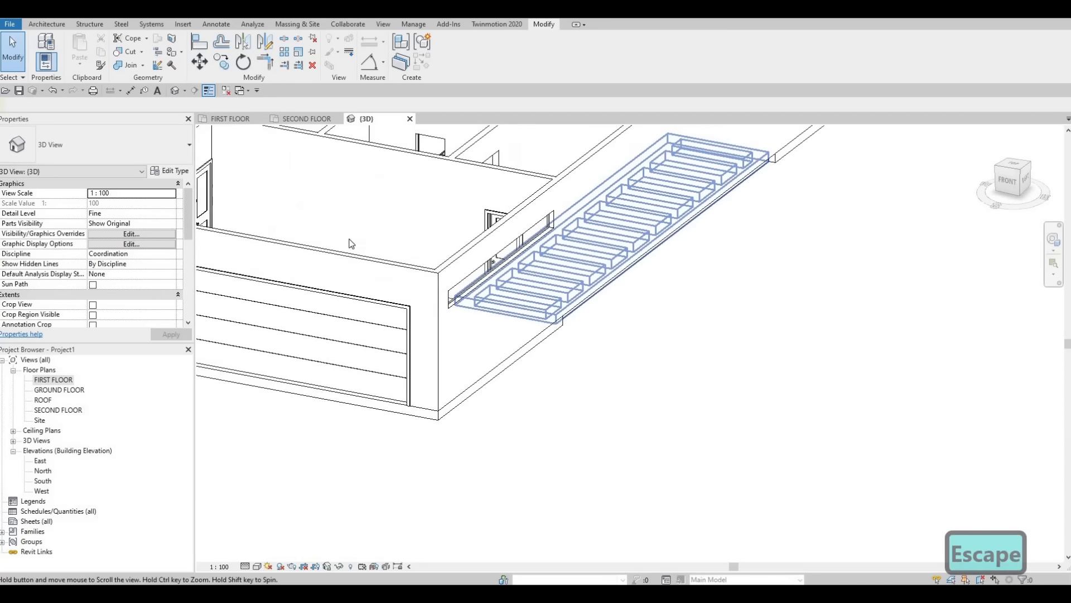
{"action": "scroll", "coordinate": [389, 405], "scroll_direction": "down", "scroll_amount": 3}
{"action": "middle_click_drag", "start_coordinate": [385, 420], "coordinate": [440, 555], "text": "shift"}
{"action": "middle_click_drag", "start_coordinate": [422, 265], "coordinate": [447, 541]}
{"action": "middle_click_drag", "start_coordinate": [340, 524], "coordinate": [268, 511], "text": "shift"}
{"action": "middle_click_drag", "start_coordinate": [291, 176], "coordinate": [330, 305]}
{"action": "middle_click_drag", "start_coordinate": [391, 466], "coordinate": [292, 226]}
{"action": "middle_click_drag", "start_coordinate": [325, 366], "coordinate": [324, 508], "text": "shift"}
{"action": "middle_click_drag", "start_coordinate": [363, 413], "coordinate": [418, 155]}
{"action": "scroll", "coordinate": [431, 286], "scroll_direction": "up", "scroll_amount": 3}
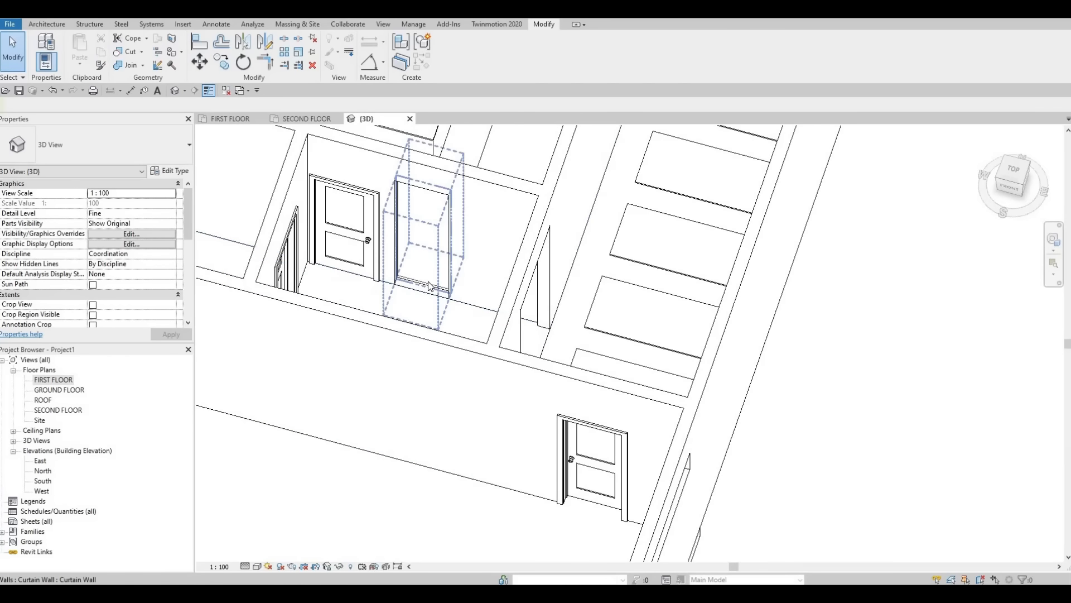
{"action": "left_click", "coordinate": [425, 290]}
{"action": "left_click_drag", "start_coordinate": [427, 246], "coordinate": [428, 237]}
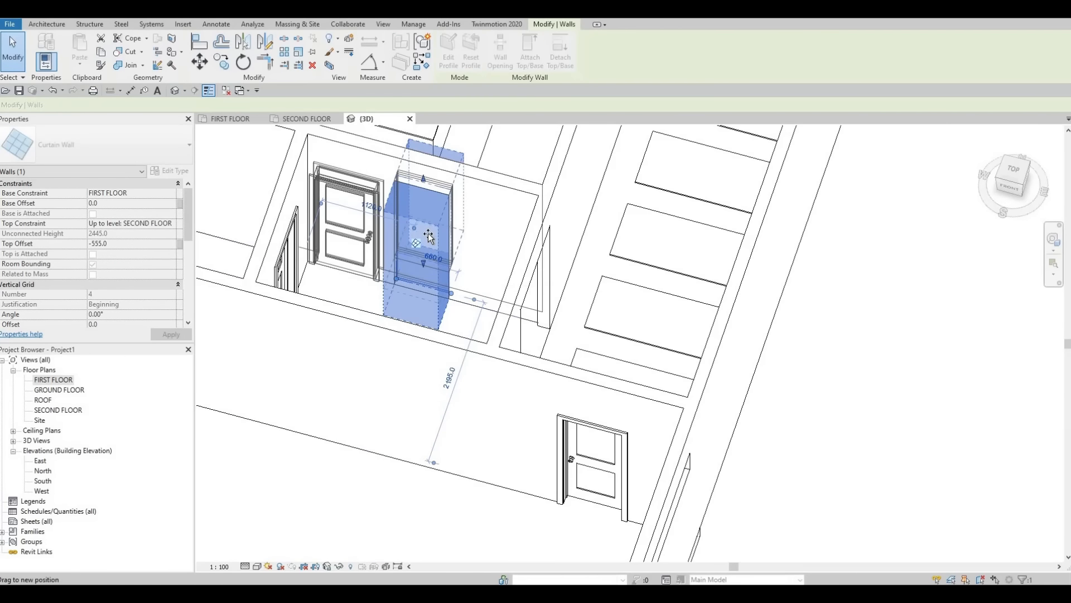
- Align the bottom of the small curtain wall beside the living room's shelving closet with the laundry curtain wall's bottom
{"action": "middle_click_drag", "start_coordinate": [459, 249], "coordinate": [486, 303], "text": "shift"}
{"action": "middle_click_drag", "start_coordinate": [560, 439], "coordinate": [585, 502]}
{"action": "scroll", "coordinate": [441, 335], "scroll_direction": "down", "scroll_amount": 1}
{"action": "scroll", "coordinate": [385, 275], "scroll_direction": "down", "scroll_amount": 5}
{"action": "middle_click_drag", "start_coordinate": [357, 226], "coordinate": [474, 377]}
{"action": "scroll", "coordinate": [548, 302], "scroll_direction": "down", "scroll_amount": 2}
{"action": "middle_click_drag", "start_coordinate": [479, 302], "coordinate": [509, 313]}
{"action": "scroll", "coordinate": [509, 313], "scroll_direction": "up", "scroll_amount": 1}
{"action": "scroll", "coordinate": [490, 320], "scroll_direction": "up", "scroll_amount": 5}
{"action": "key", "text": "Escape"}
{"action": "key", "text": "Escape"}
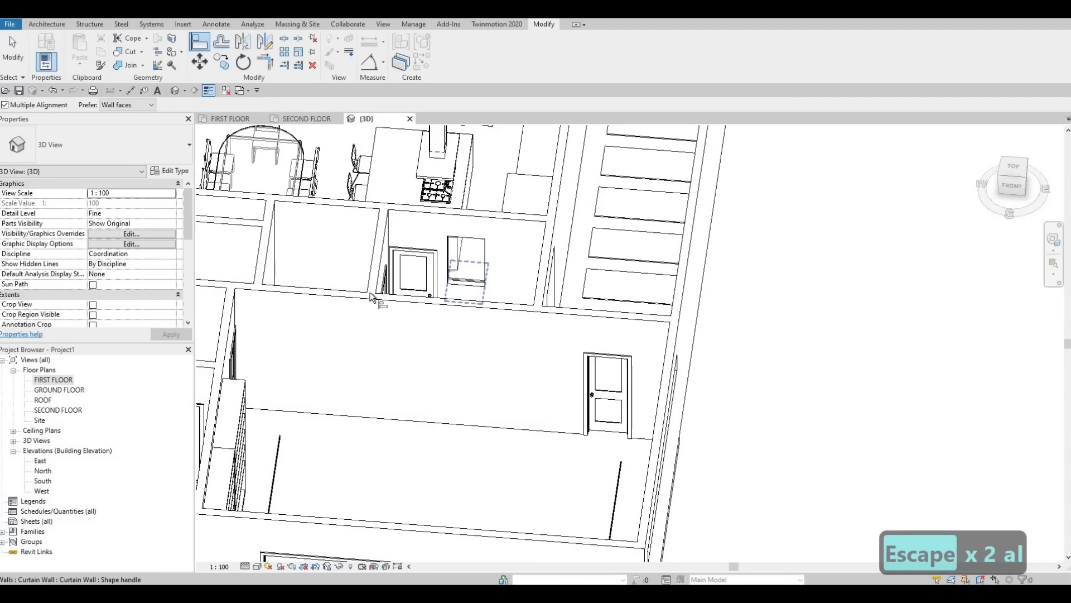
{"action": "middle_click_drag", "start_coordinate": [324, 324], "coordinate": [387, 330], "text": "shift"}
{"action": "middle_click_drag", "start_coordinate": [263, 407], "coordinate": [497, 312]}
{"action": "middle_click_drag", "start_coordinate": [223, 485], "coordinate": [375, 346]}
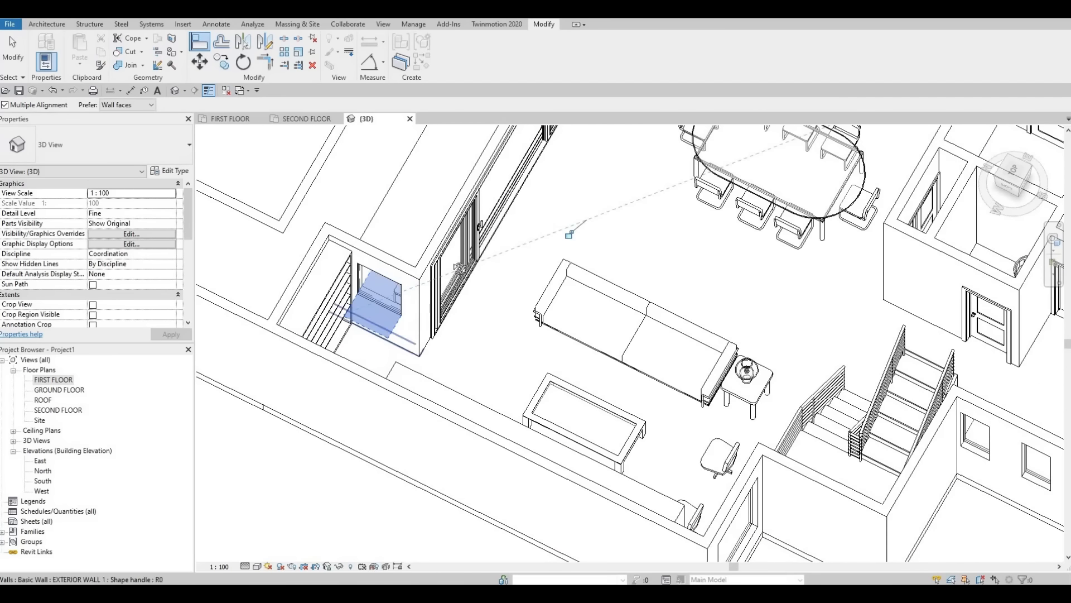
{"action": "key", "text": "Escape"}
- Examine the shelving closet's curtain wall, the living room and the laundry glazing from several angles in 3D
{"action": "middle_click_drag", "start_coordinate": [488, 347], "coordinate": [529, 279], "text": "shift"}
{"action": "middle_click_drag", "start_coordinate": [408, 386], "coordinate": [400, 351]}
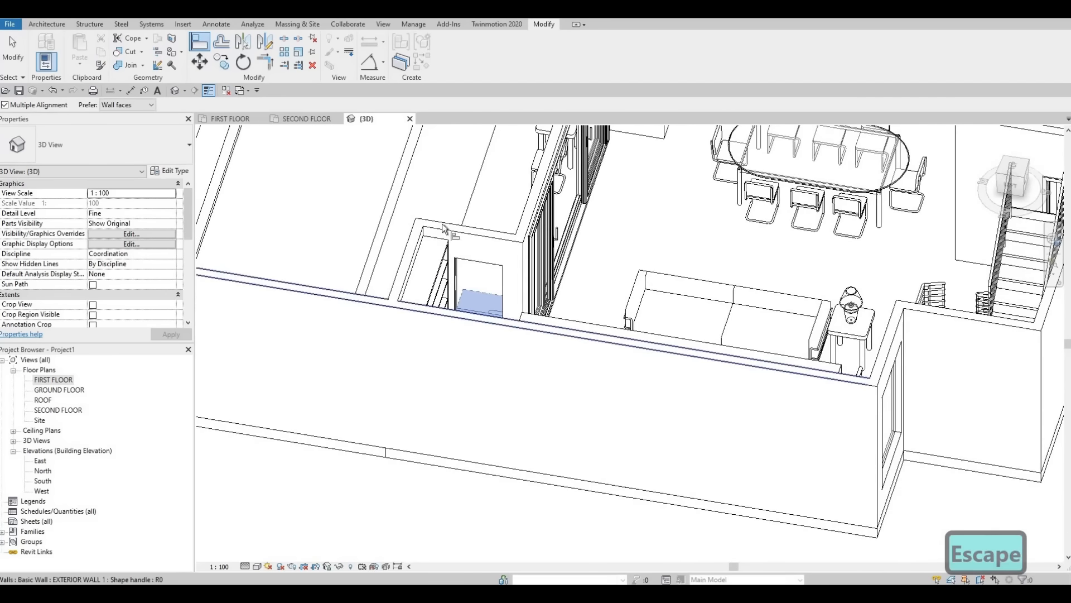
{"action": "middle_click_drag", "start_coordinate": [444, 229], "coordinate": [383, 555], "text": "shift"}
{"action": "scroll", "coordinate": [382, 556], "scroll_direction": "down", "scroll_amount": 3}
{"action": "scroll", "coordinate": [452, 336], "scroll_direction": "up", "scroll_amount": 3}
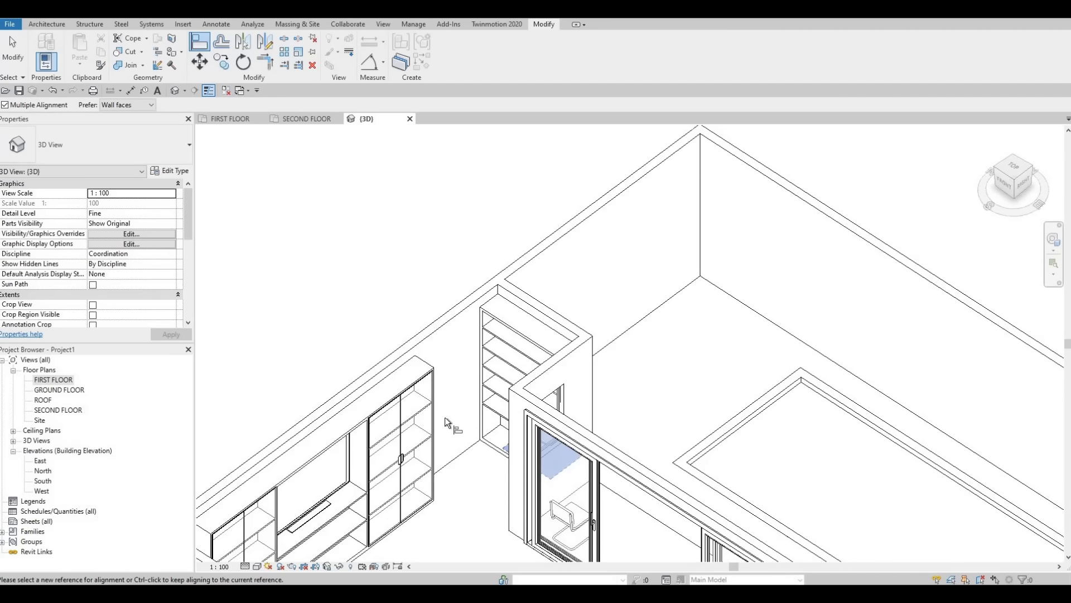
{"action": "middle_click_drag", "start_coordinate": [473, 404], "coordinate": [527, 309]}
{"action": "scroll", "coordinate": [511, 327], "scroll_direction": "down", "scroll_amount": 1}
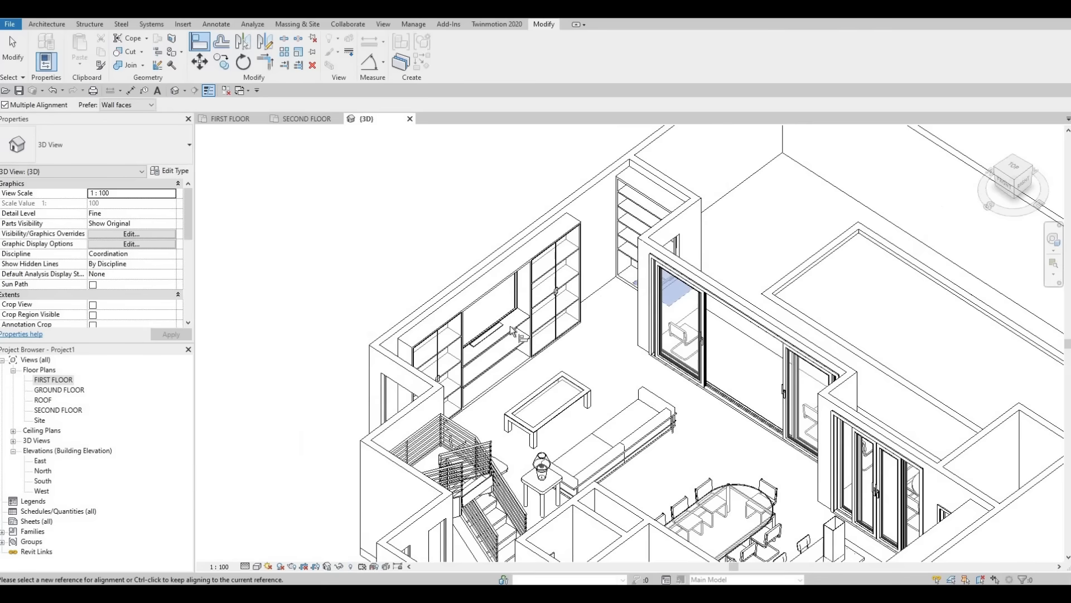
{"action": "middle_click_drag", "start_coordinate": [474, 378], "coordinate": [506, 338]}
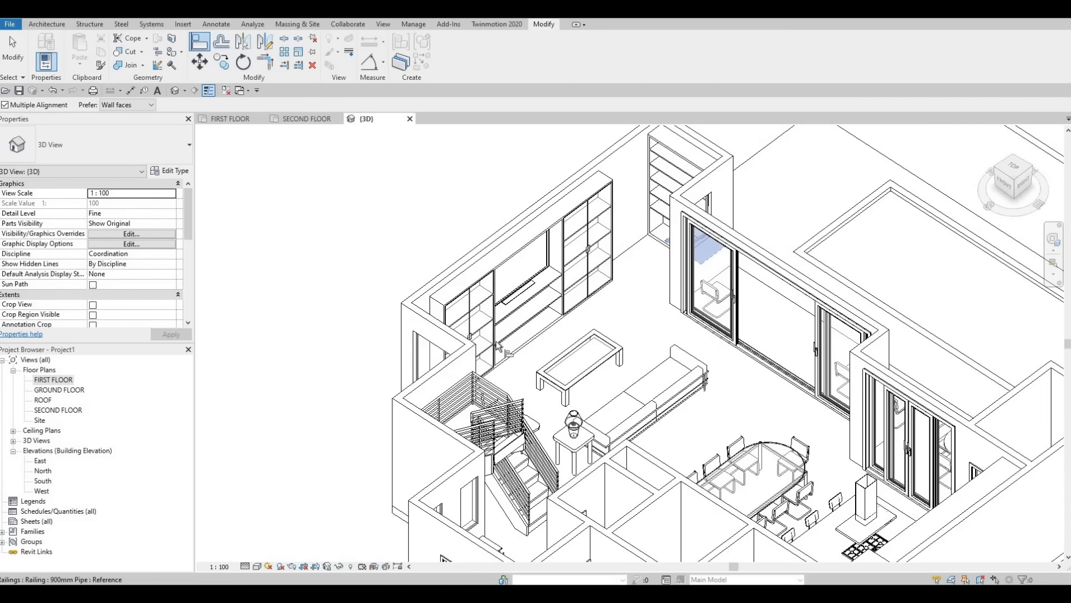
{"action": "scroll", "coordinate": [373, 436], "scroll_direction": "down", "scroll_amount": 1}
{"action": "middle_click_drag", "start_coordinate": [374, 437], "coordinate": [345, 288]}
{"action": "middle_click_drag", "start_coordinate": [383, 322], "coordinate": [347, 316]}
{"action": "middle_click_drag", "start_coordinate": [467, 306], "coordinate": [349, 309]}
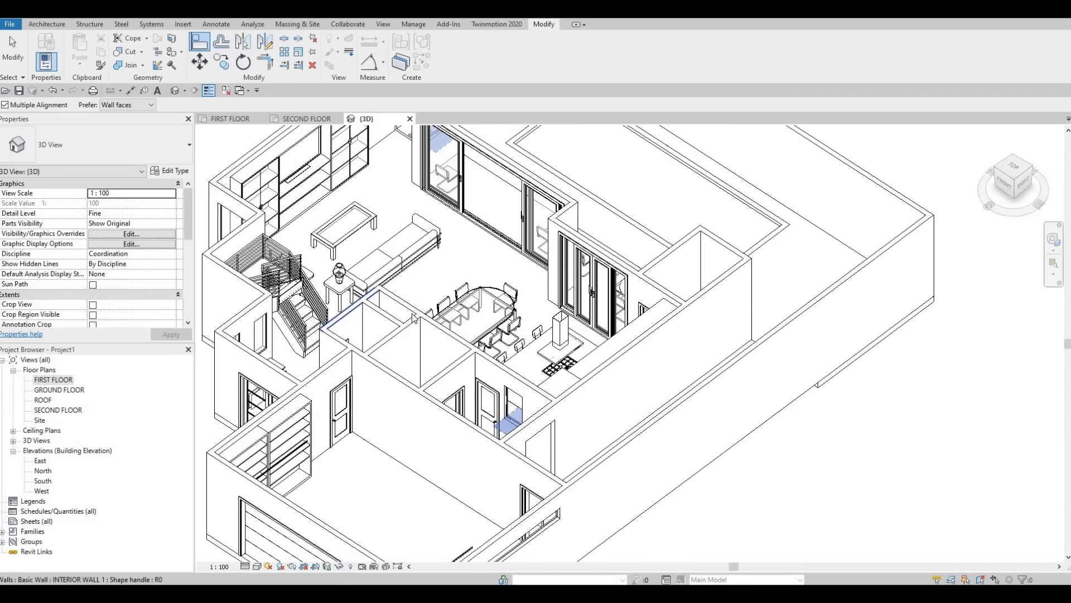
{"action": "key", "text": "Escape"}
{"action": "key", "text": "Escape"}
- Adjust the garage's high curtain wall to a base offset of 1921.1 mm and a top offset of -719.9 mm
{"action": "middle_click_drag", "start_coordinate": [393, 374], "coordinate": [517, 278], "text": "shift"}
{"action": "middle_click_drag", "start_coordinate": [580, 357], "coordinate": [704, 331], "text": "shift"}
{"action": "middle_click_drag", "start_coordinate": [619, 332], "coordinate": [712, 256], "text": "shift"}
{"action": "mouse_move", "coordinate": [711, 257]}
{"action": "middle_mouse_down"}
{"action": "mouse_move", "coordinate": [715, 226]}
{"action": "mouse_move", "coordinate": [710, 238]}
{"action": "middle_mouse_up"}
{"action": "scroll", "coordinate": [710, 238], "scroll_direction": "up", "scroll_amount": 3}
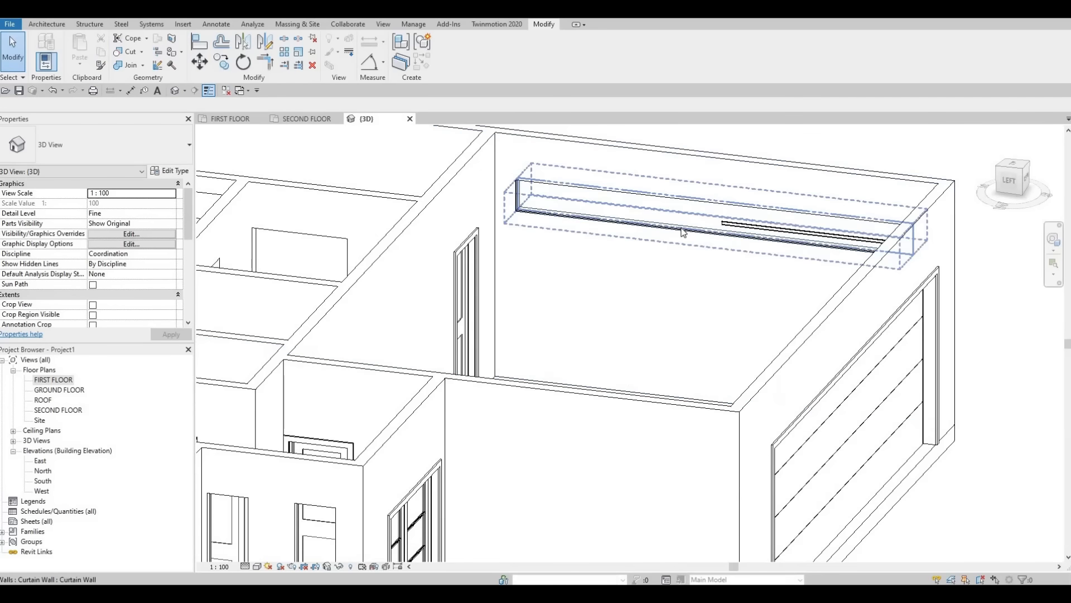
{"action": "left_click", "coordinate": [711, 236]}
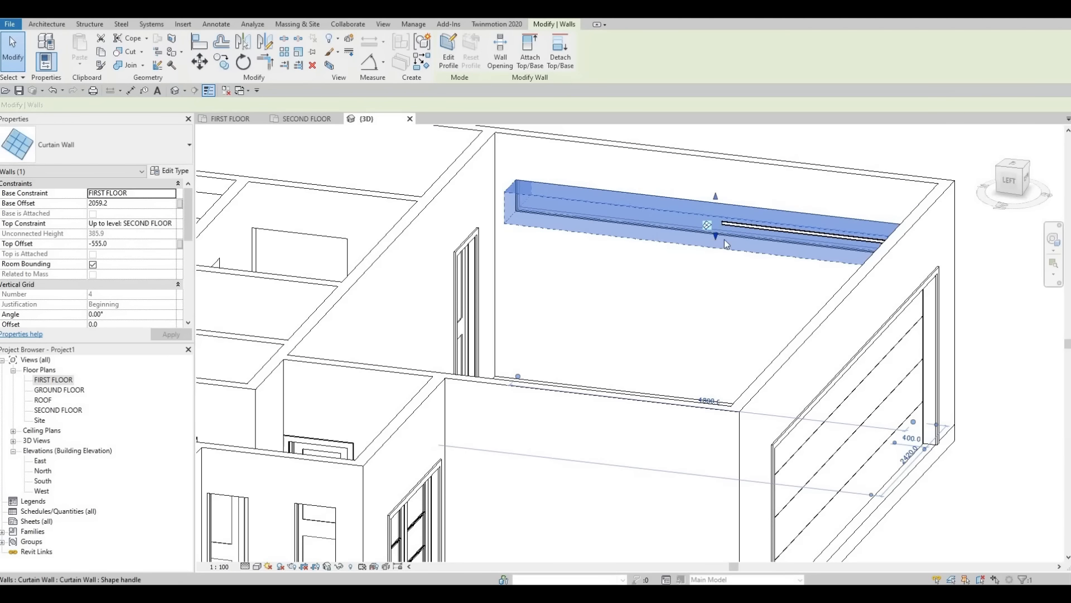
{"action": "left_click_drag", "start_coordinate": [715, 238], "coordinate": [716, 249]}
{"action": "left_click_drag", "start_coordinate": [728, 205], "coordinate": [710, 214]}
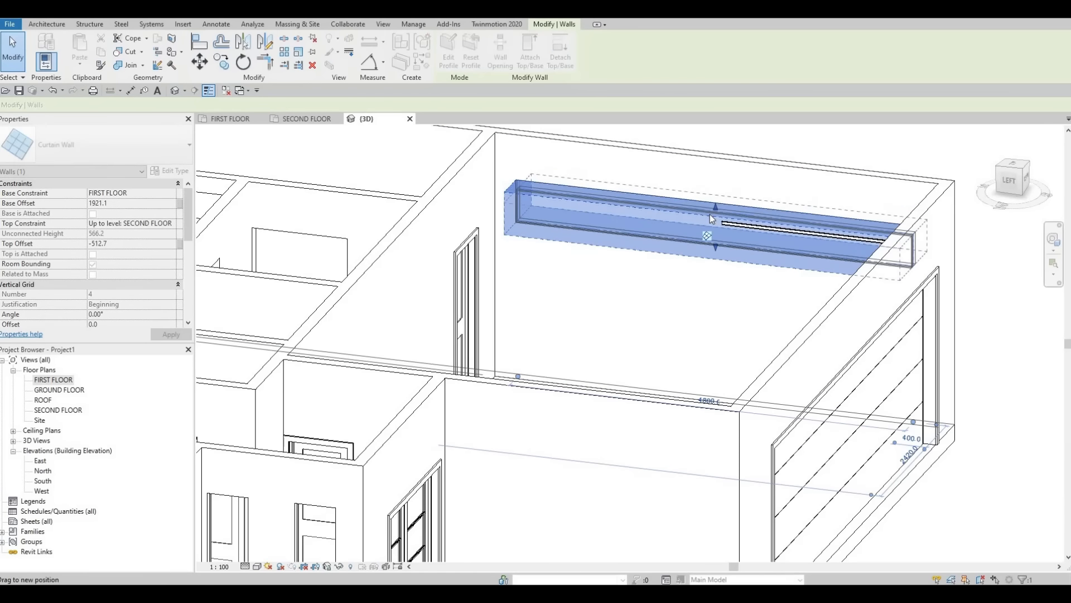
{"action": "middle_click_drag", "start_coordinate": [896, 227], "coordinate": [670, 237], "text": "shift"}
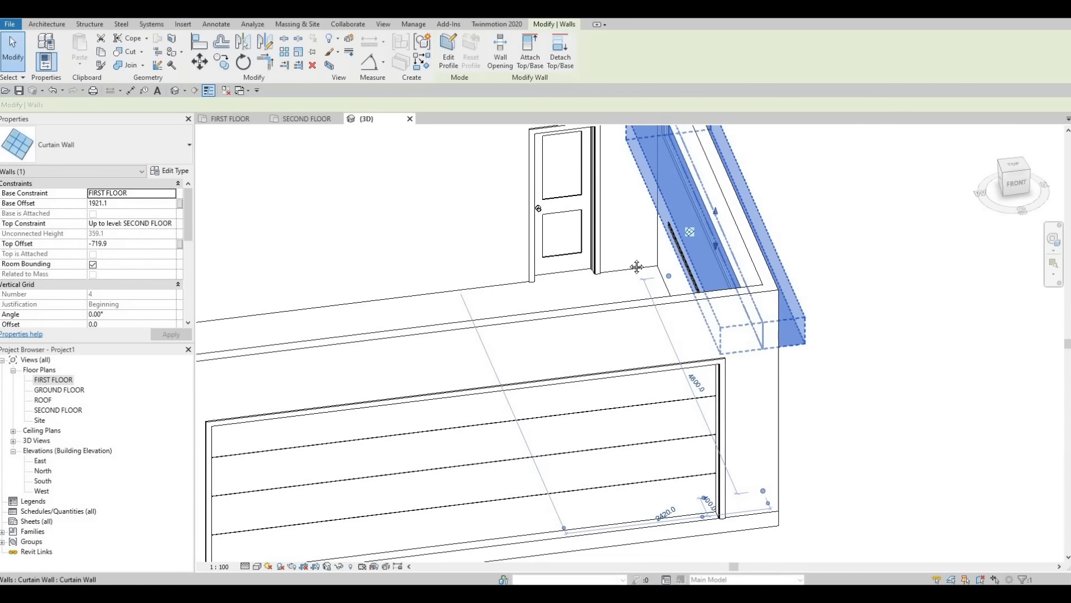
- Check the garage curtain wall's height against the garage door's overhead track
{"action": "scroll", "coordinate": [638, 267], "scroll_direction": "down", "scroll_amount": 5}
{"action": "middle_click_drag", "start_coordinate": [828, 232], "coordinate": [801, 219], "text": "shift"}
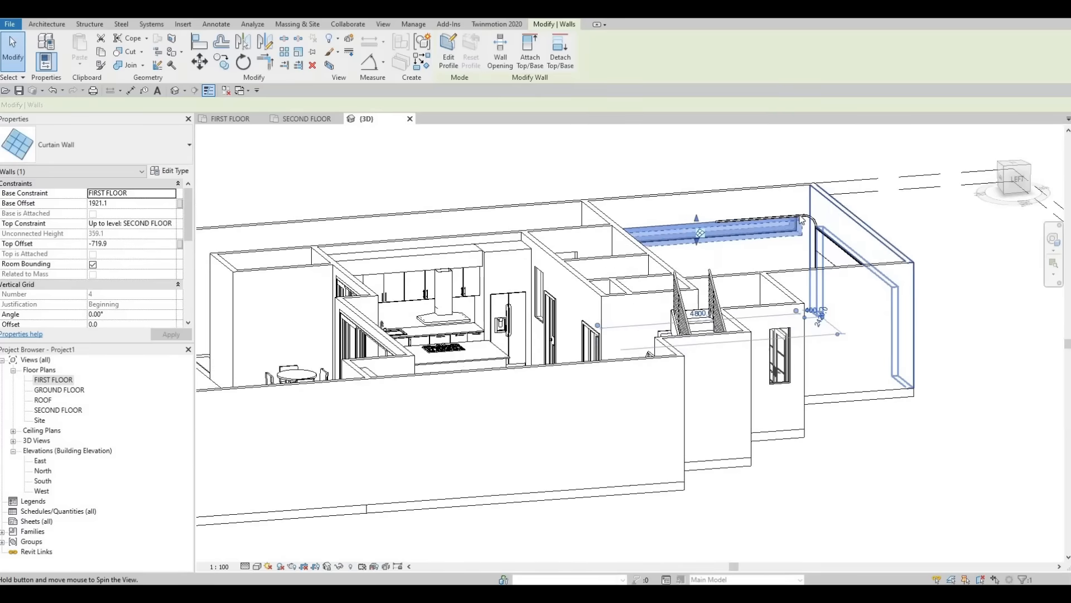
{"action": "scroll", "coordinate": [802, 219], "scroll_direction": "up", "scroll_amount": 5}
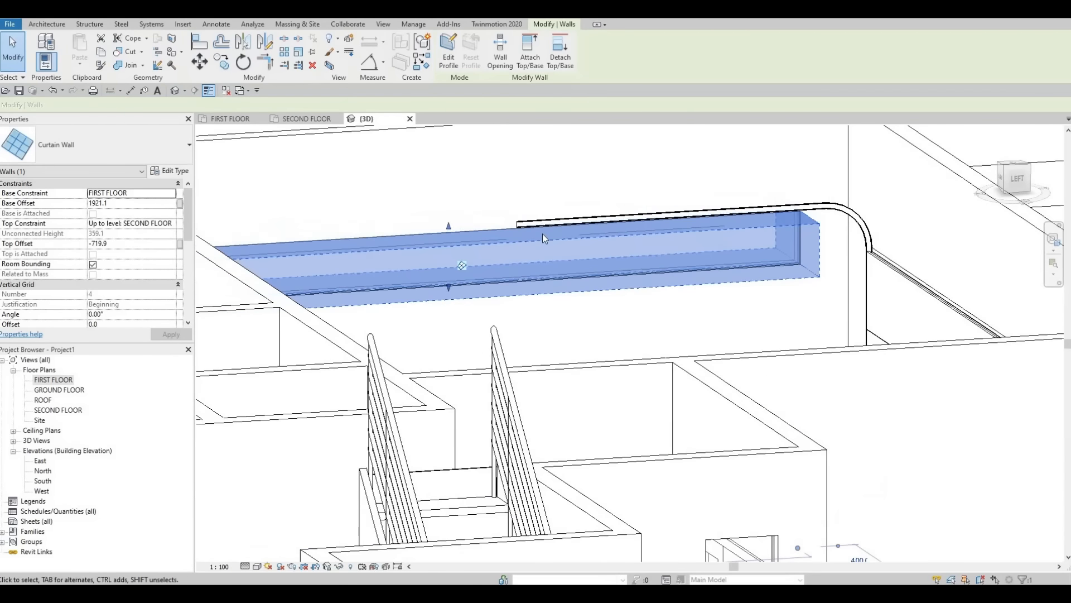
{"action": "scroll", "coordinate": [644, 189], "scroll_direction": "down", "scroll_amount": 4}
{"action": "middle_click_drag", "start_coordinate": [725, 290], "coordinate": [564, 281], "text": "shift"}
{"action": "middle_click_drag", "start_coordinate": [715, 244], "coordinate": [752, 266]}
{"action": "middle_click_drag", "start_coordinate": [528, 265], "coordinate": [751, 267]}
{"action": "scroll", "coordinate": [752, 268], "scroll_direction": "down", "scroll_amount": 1}
{"action": "key", "text": "Escape"}
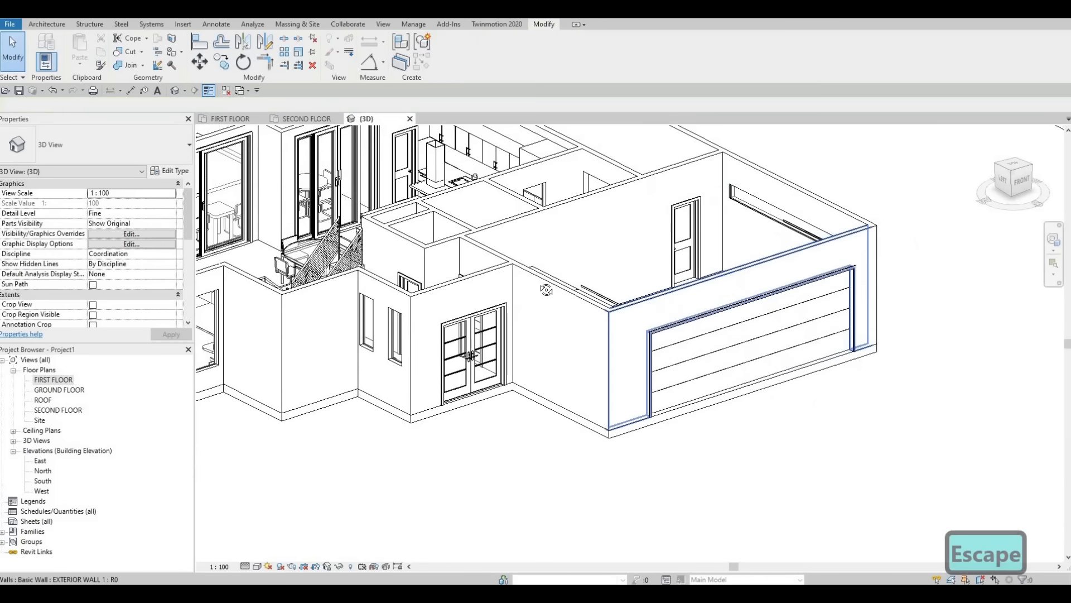
- Review the whole first floor's glazing in 3D from the entrance, garage and living room sides
{"action": "key", "text": "Escape"}
{"action": "middle_click_drag", "start_coordinate": [546, 290], "coordinate": [654, 311], "text": "shift"}
{"action": "scroll", "coordinate": [662, 338], "scroll_direction": "down", "scroll_amount": 2}
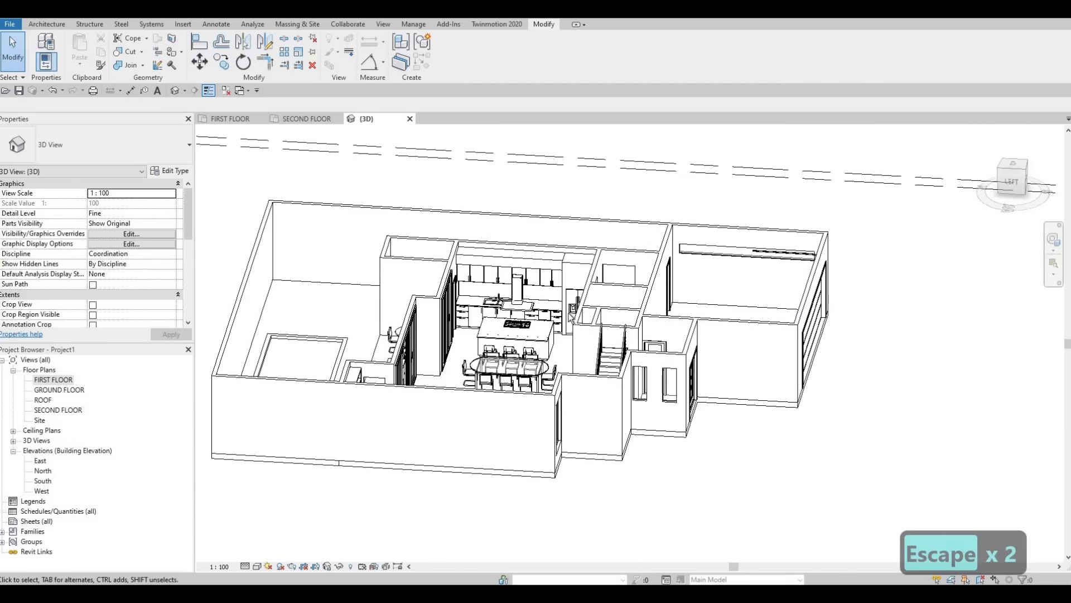
{"action": "middle_click_drag", "start_coordinate": [739, 296], "coordinate": [679, 303], "text": "shift"}
{"action": "scroll", "coordinate": [474, 254], "scroll_direction": "up", "scroll_amount": 2}
{"action": "middle_click_drag", "start_coordinate": [474, 254], "coordinate": [589, 268]}
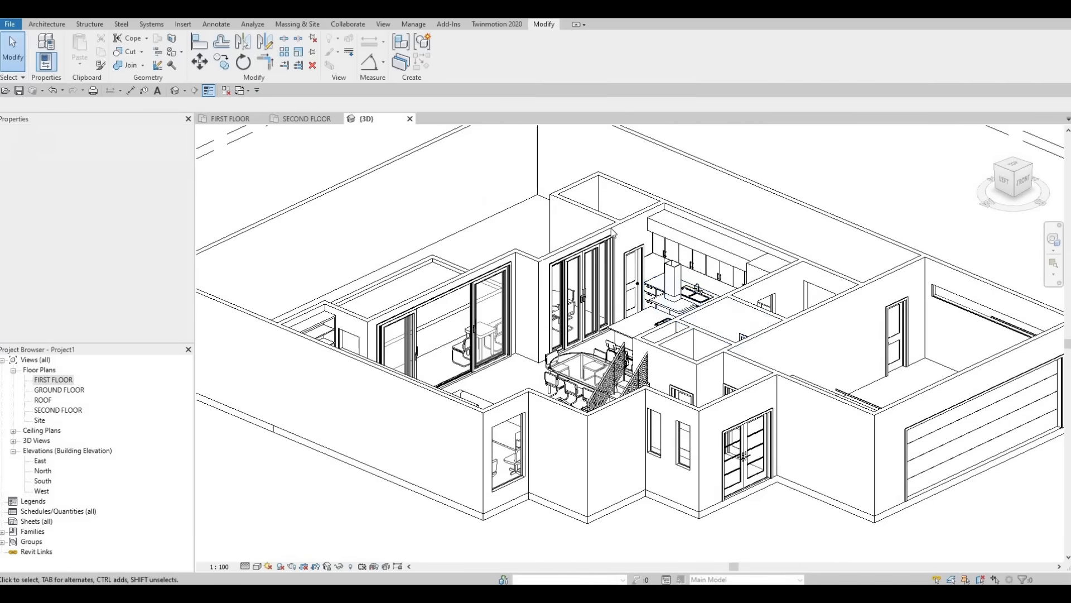
{"action": "scroll", "coordinate": [564, 246], "scroll_direction": "up", "scroll_amount": 2}
{"action": "scroll", "coordinate": [607, 287], "scroll_direction": "down", "scroll_amount": 5}
- Return to the FIRST FLOOR plan and load the Pool Ladder family from the blocks folder for placement
{"action": "double_click", "coordinate": [40, 382]}
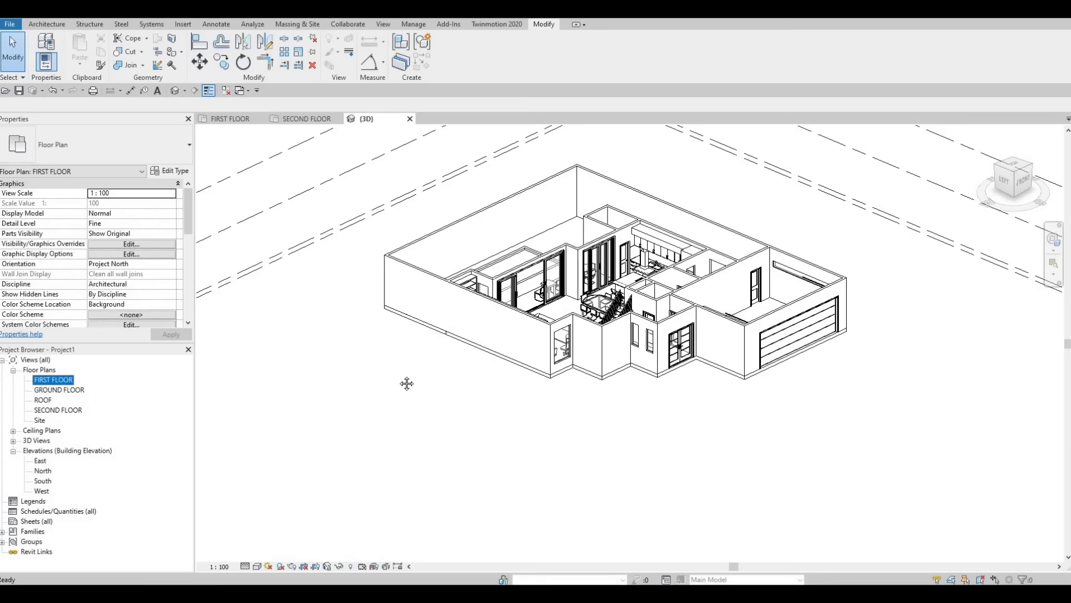
{"action": "scroll", "coordinate": [379, 437], "scroll_direction": "down", "scroll_amount": 2}
{"action": "key", "text": "F1"}
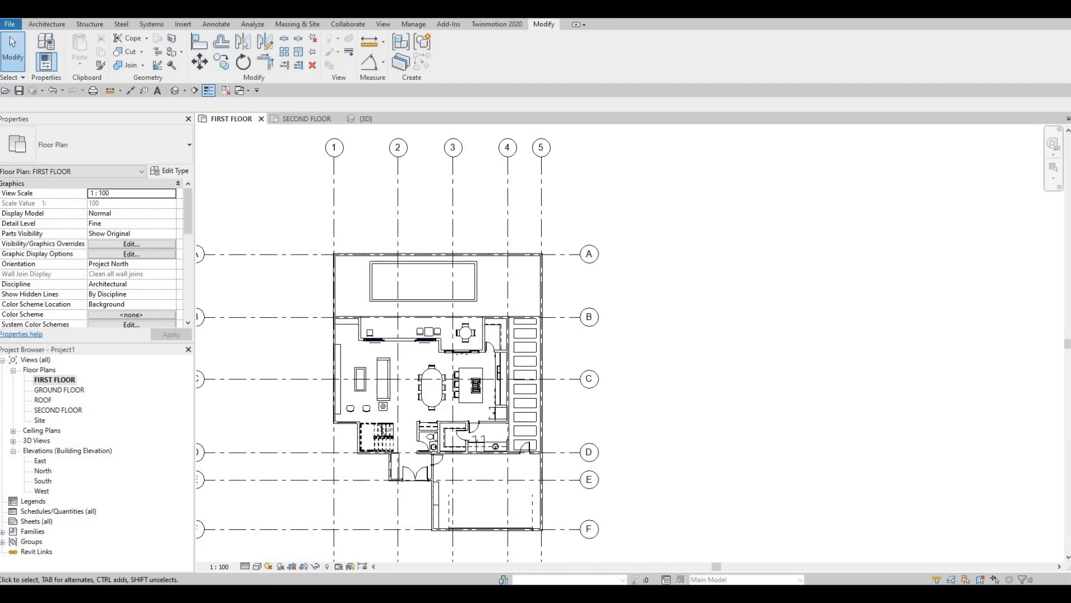
{"action": "left_click_drag", "start_coordinate": [0, 220], "coordinate": [838, 239]}
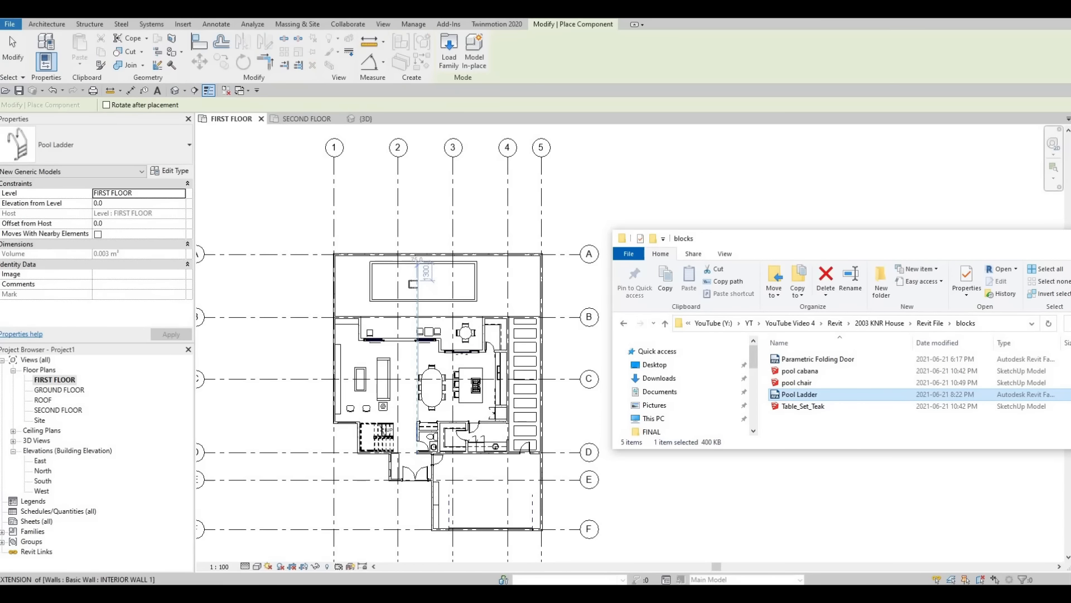
{"action": "scroll", "coordinate": [418, 271], "scroll_direction": "up", "scroll_amount": 5}
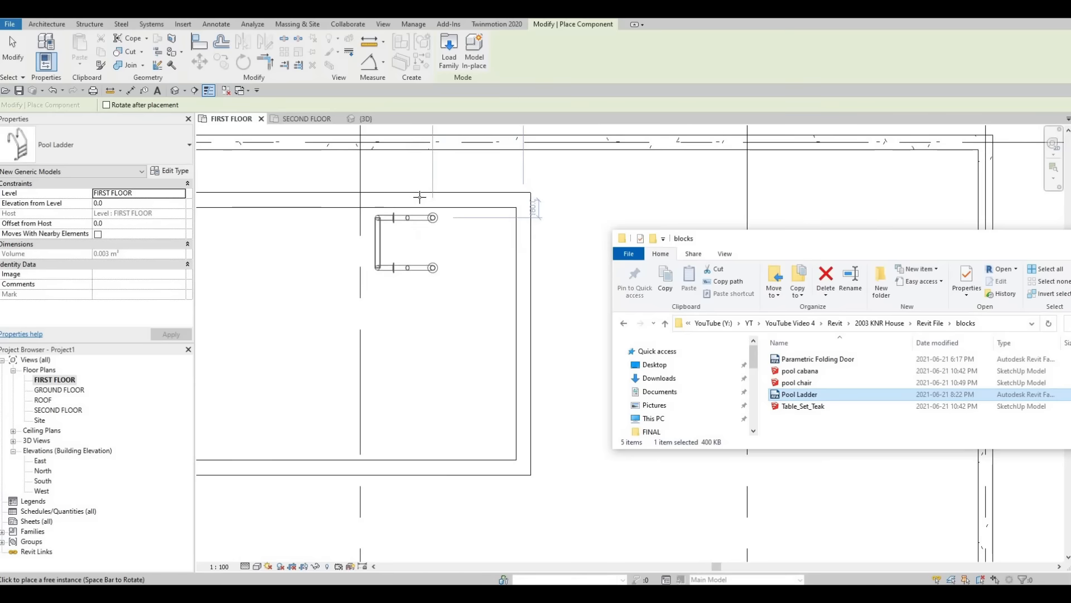
- Place the pool ladder, rotated so its rails straddle the pool's long edge facing the terrace, near the pool's corner, and end placement
{"action": "scroll", "coordinate": [442, 229], "scroll_direction": "up", "scroll_amount": 1}
{"action": "middle_click_drag", "start_coordinate": [474, 246], "coordinate": [457, 235]}
{"action": "scroll", "coordinate": [499, 246], "scroll_direction": "down", "scroll_amount": 3}
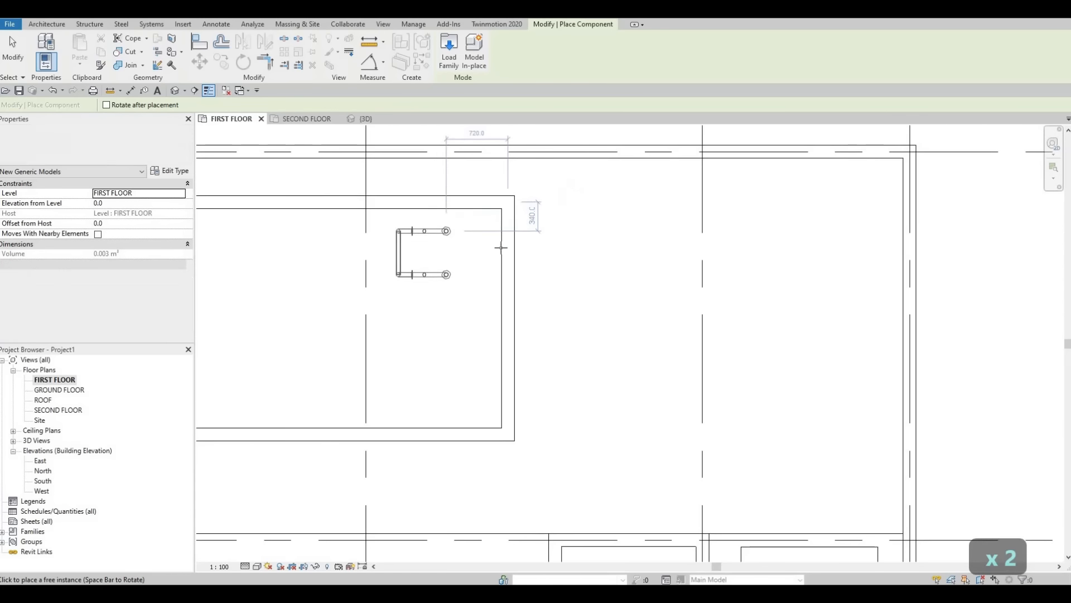
{"action": "middle_click_drag", "start_coordinate": [466, 287], "coordinate": [524, 266]}
{"action": "scroll", "coordinate": [505, 324], "scroll_direction": "down", "scroll_amount": 2}
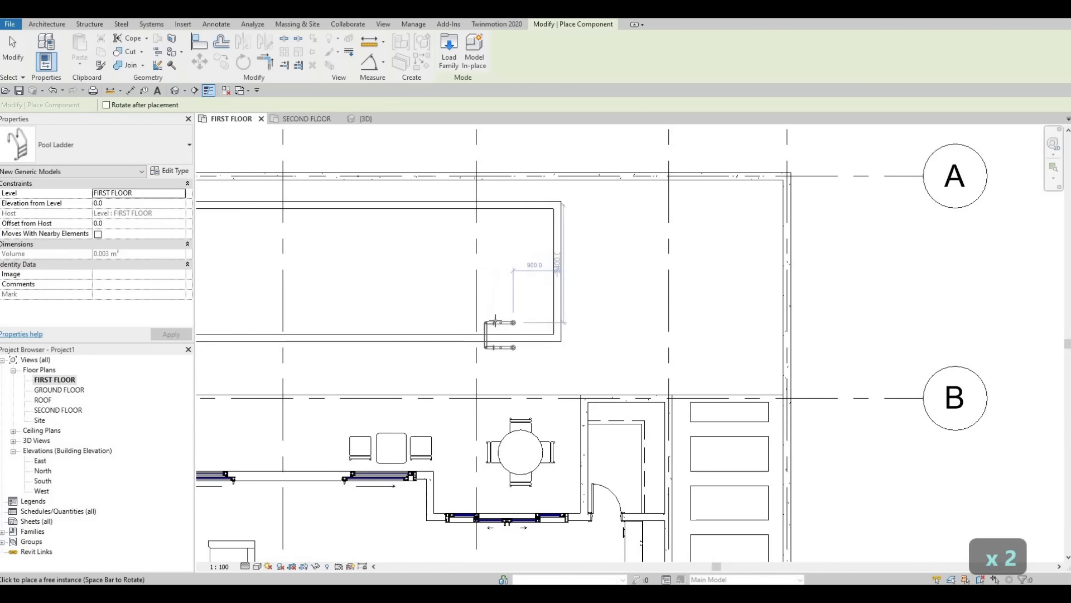
{"action": "scroll", "coordinate": [544, 330], "scroll_direction": "up", "scroll_amount": 2}
{"action": "middle_click_drag", "start_coordinate": [536, 328], "coordinate": [629, 354]}
{"action": "scroll", "coordinate": [596, 338], "scroll_direction": "down", "scroll_amount": 1}
{"action": "scroll", "coordinate": [630, 354], "scroll_direction": "up", "scroll_amount": 1}
{"action": "scroll", "coordinate": [631, 354], "scroll_direction": "up", "scroll_amount": 1}
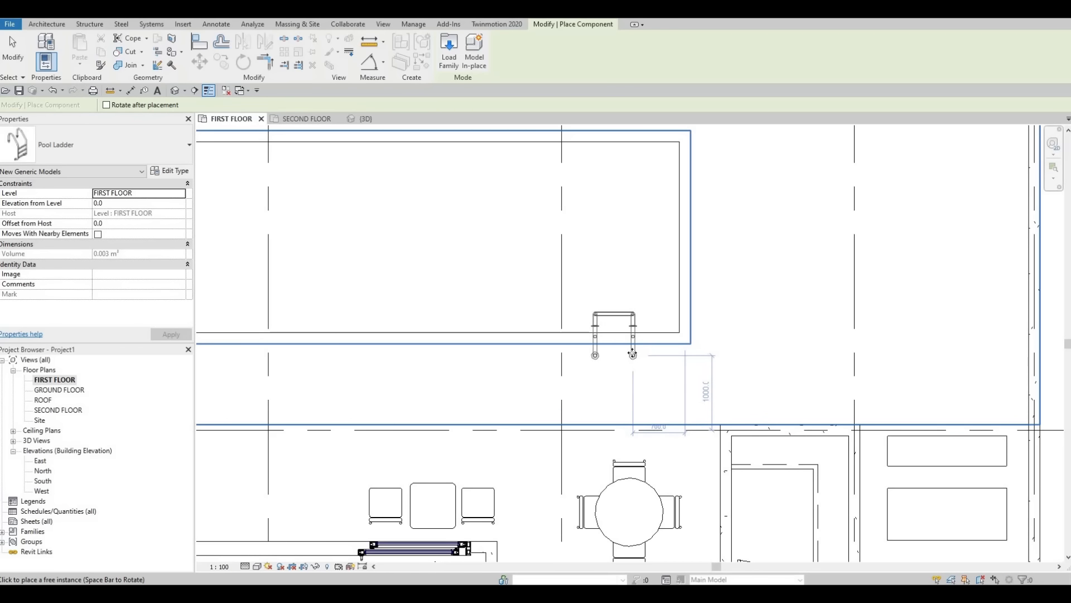
{"action": "key", "text": "Escape"}
{"action": "key", "text": "Escape"}
{"action": "key", "text": "Escape"}
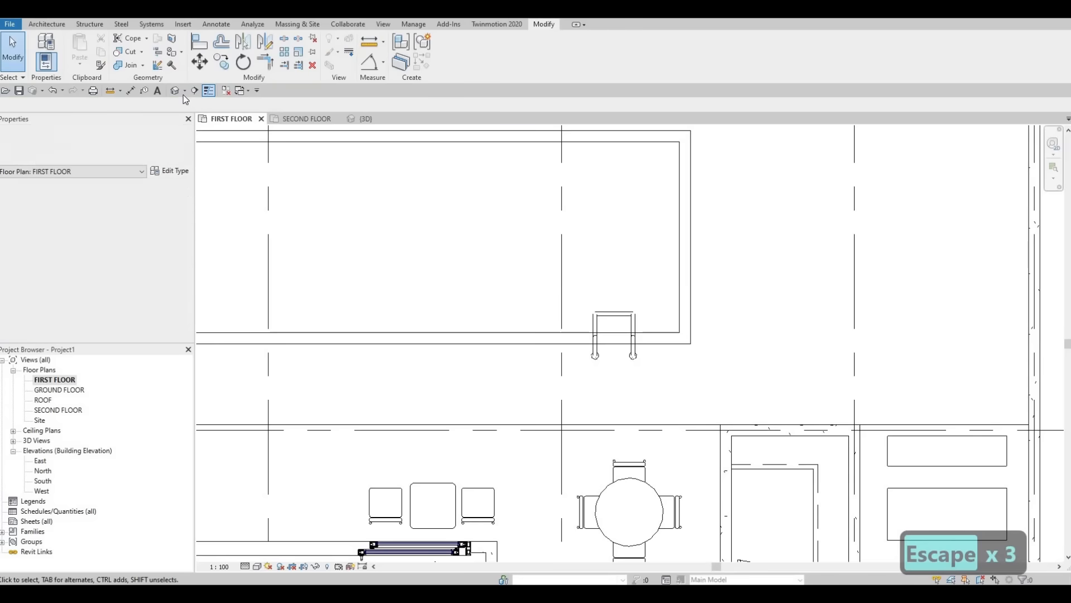
- Open the 3D view at the pool ladder and set its visual style to Realistic
{"action": "left_click", "coordinate": [175, 91]}
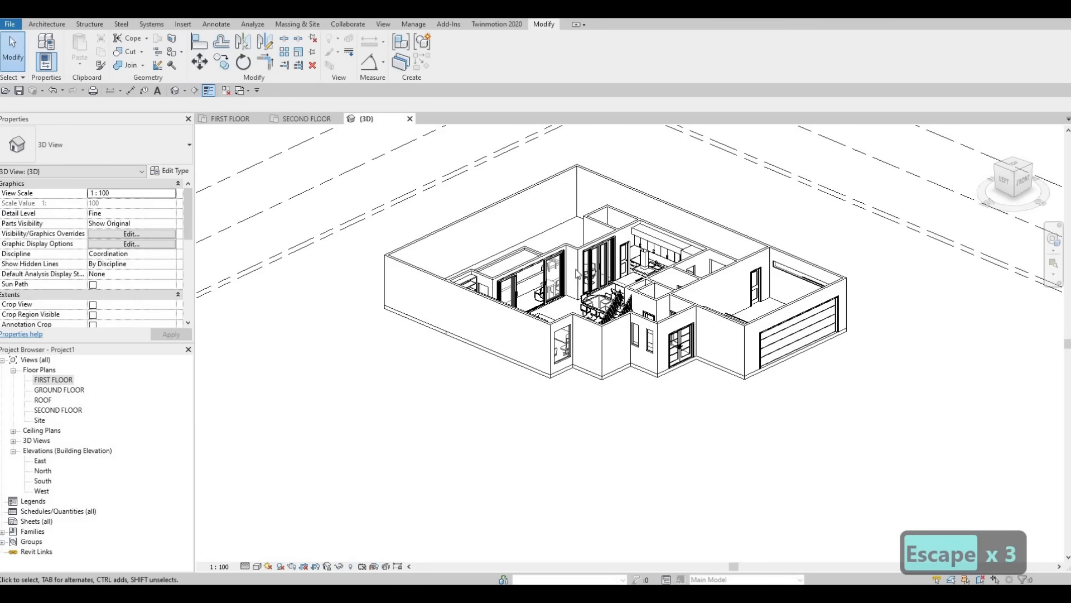
{"action": "scroll", "coordinate": [588, 248], "scroll_direction": "up", "scroll_amount": 2}
{"action": "middle_click_drag", "start_coordinate": [491, 284], "coordinate": [555, 254], "text": "shift"}
{"action": "scroll", "coordinate": [570, 340], "scroll_direction": "up", "scroll_amount": 1}
{"action": "scroll", "coordinate": [572, 341], "scroll_direction": "up", "scroll_amount": 3}
{"action": "scroll", "coordinate": [580, 378], "scroll_direction": "down", "scroll_amount": 4}
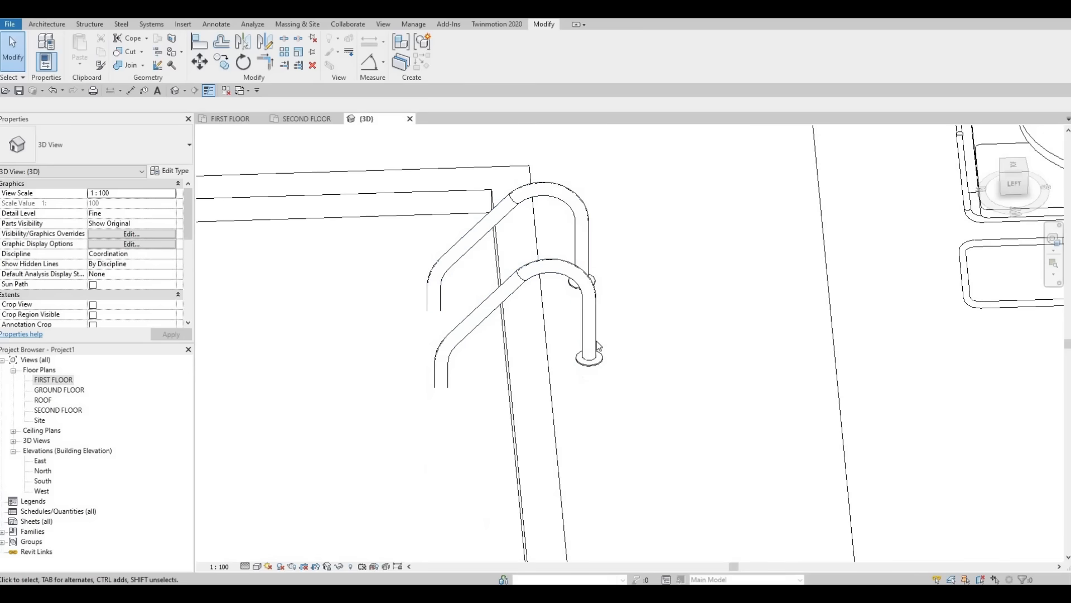
{"action": "left_click", "coordinate": [257, 568]}
{"action": "left_click", "coordinate": [282, 544]}
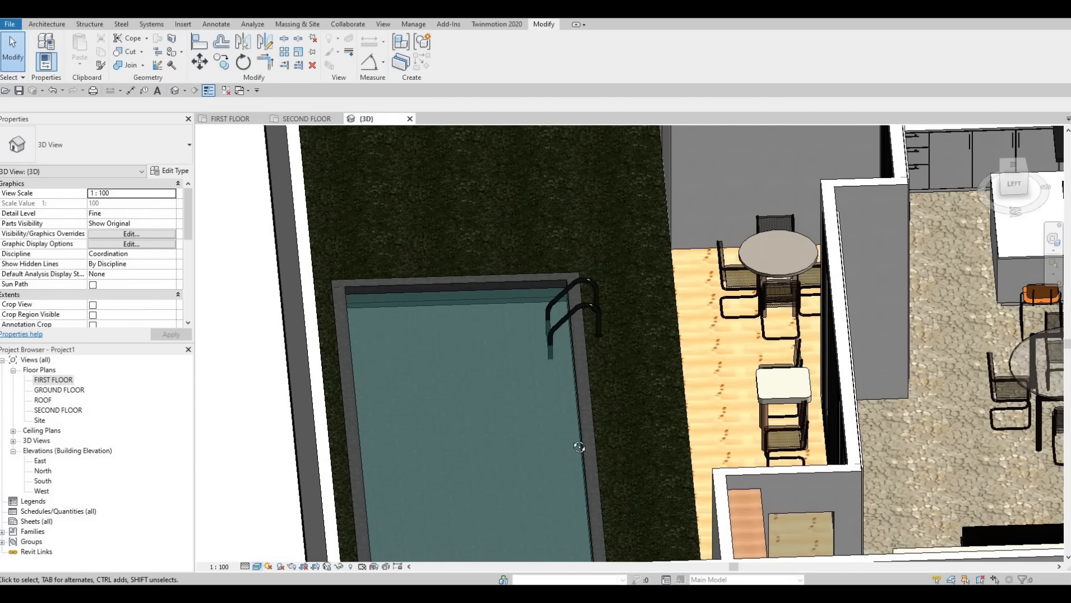
- Examine in 3D how the pool ladder sits on the pool edge and in the water
{"action": "middle_click_drag", "start_coordinate": [719, 424], "coordinate": [497, 200], "text": "shift"}
{"action": "middle_click_drag", "start_coordinate": [793, 526], "coordinate": [510, 232]}
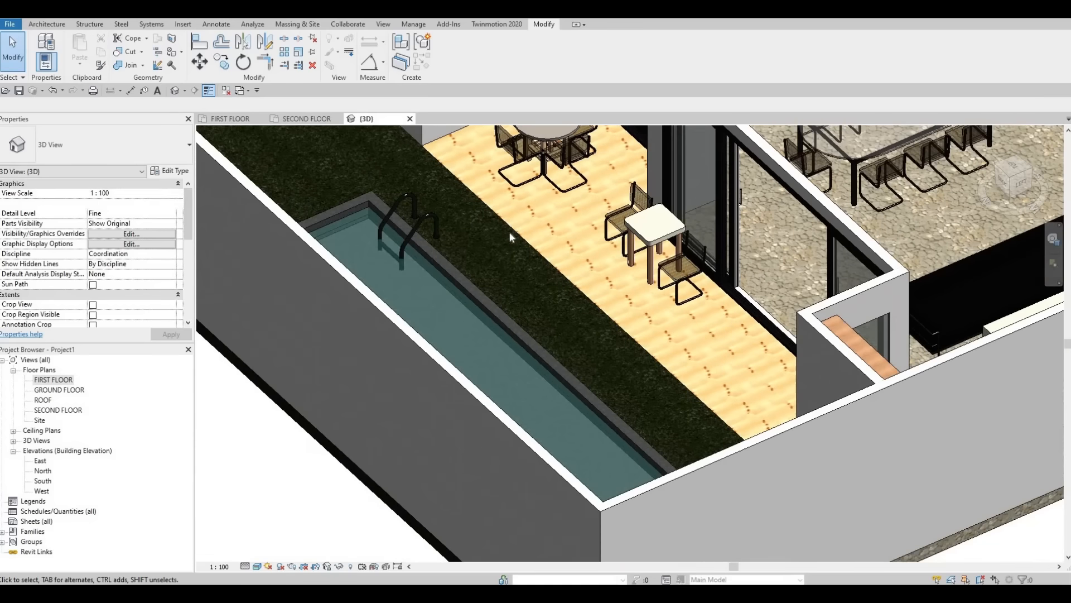
{"action": "scroll", "coordinate": [508, 233], "scroll_direction": "up", "scroll_amount": 2}
{"action": "scroll", "coordinate": [461, 175], "scroll_direction": "down", "scroll_amount": 2}
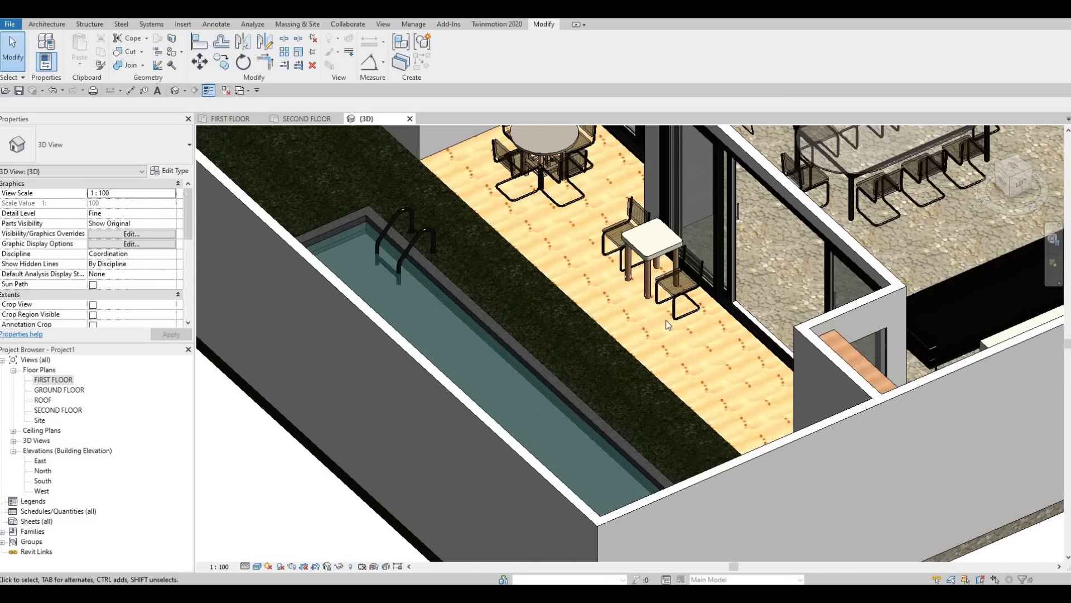
{"action": "middle_click_drag", "start_coordinate": [475, 234], "coordinate": [471, 298]}
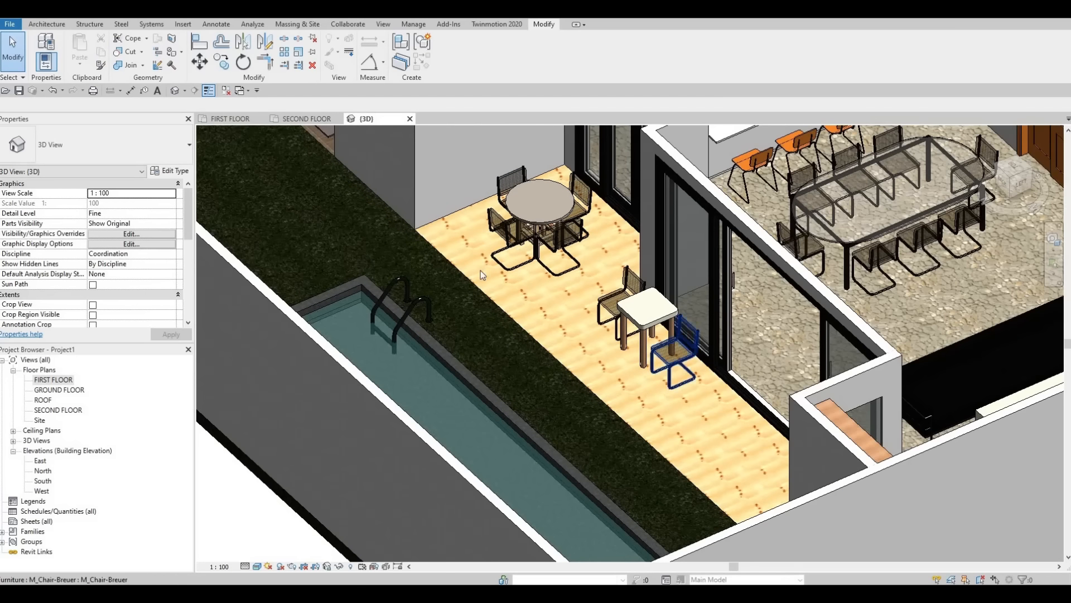
{"action": "middle_click_drag", "start_coordinate": [475, 221], "coordinate": [515, 212]}
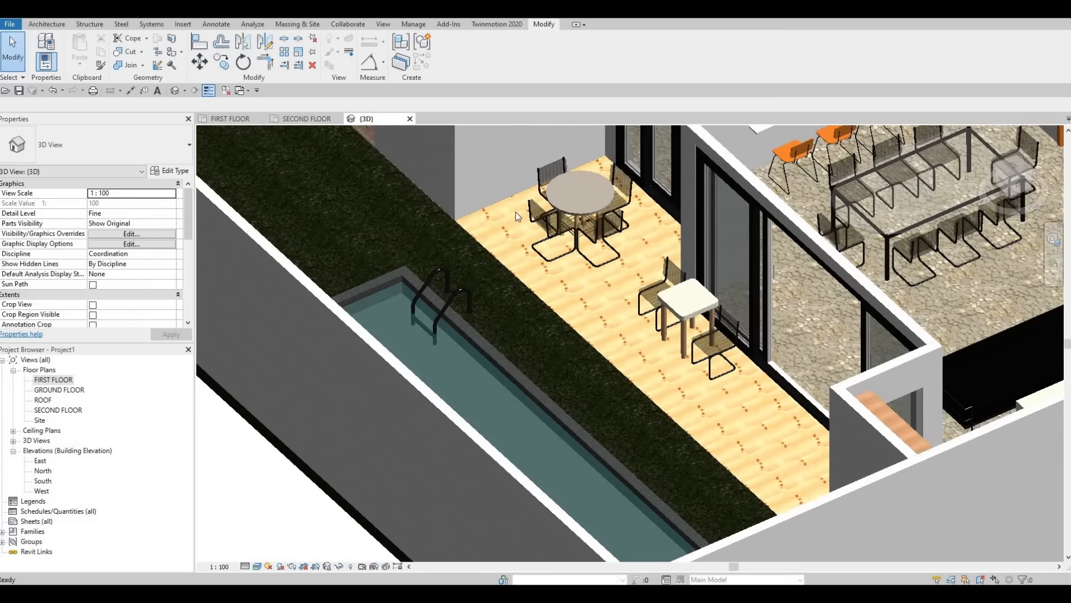
{"action": "scroll", "coordinate": [515, 212], "scroll_direction": "up", "scroll_amount": 6}
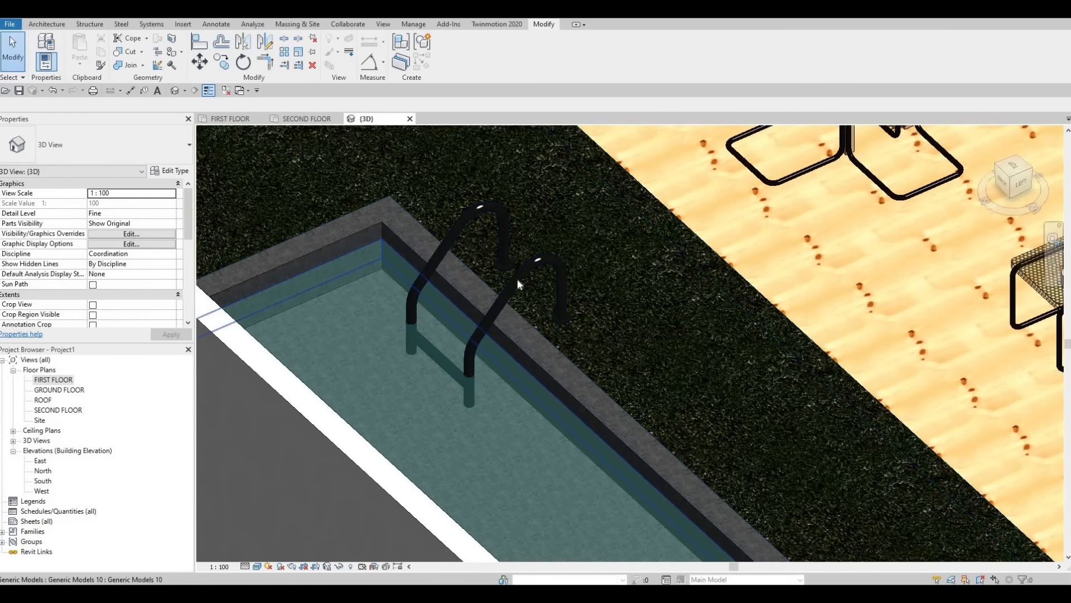
{"action": "scroll", "coordinate": [517, 282], "scroll_direction": "down", "scroll_amount": 6}
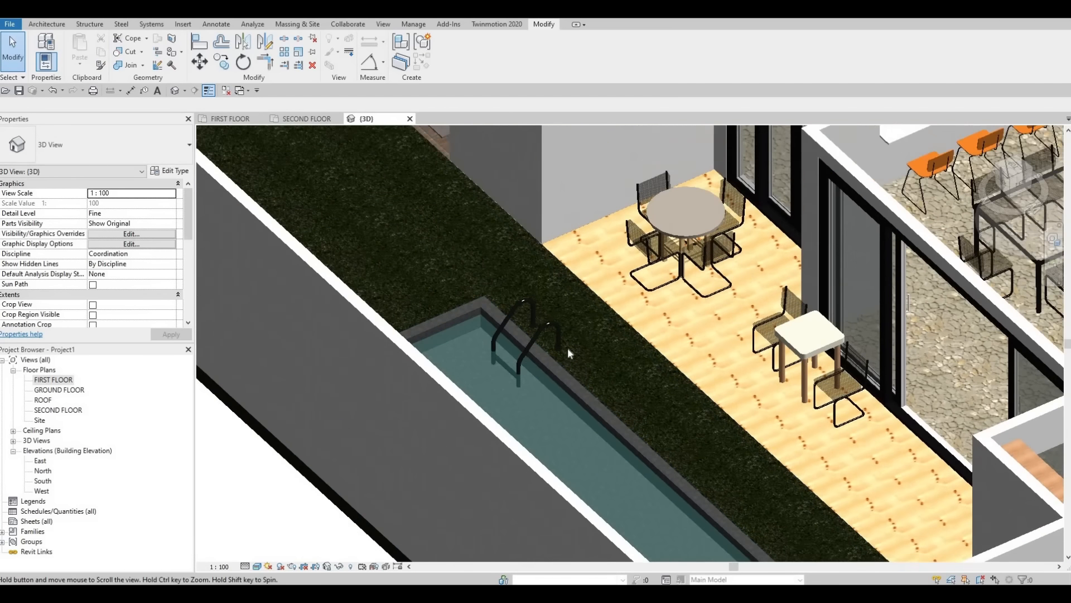
{"action": "scroll", "coordinate": [568, 347], "scroll_direction": "down", "scroll_amount": 2}
{"action": "scroll", "coordinate": [493, 327], "scroll_direction": "up", "scroll_amount": 5}
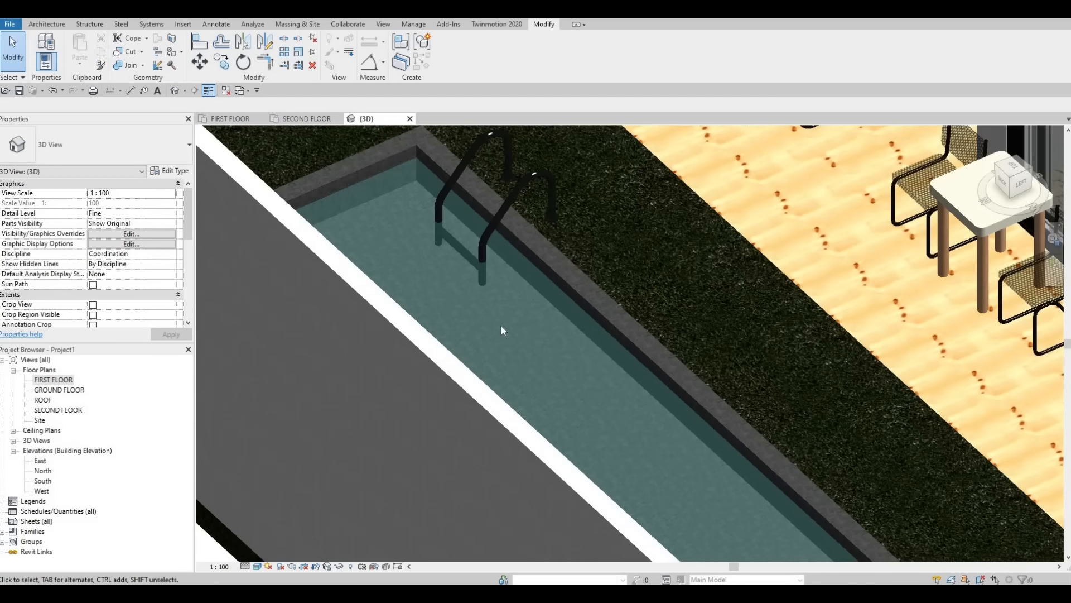
{"action": "scroll", "coordinate": [501, 325], "scroll_direction": "down", "scroll_amount": 4}
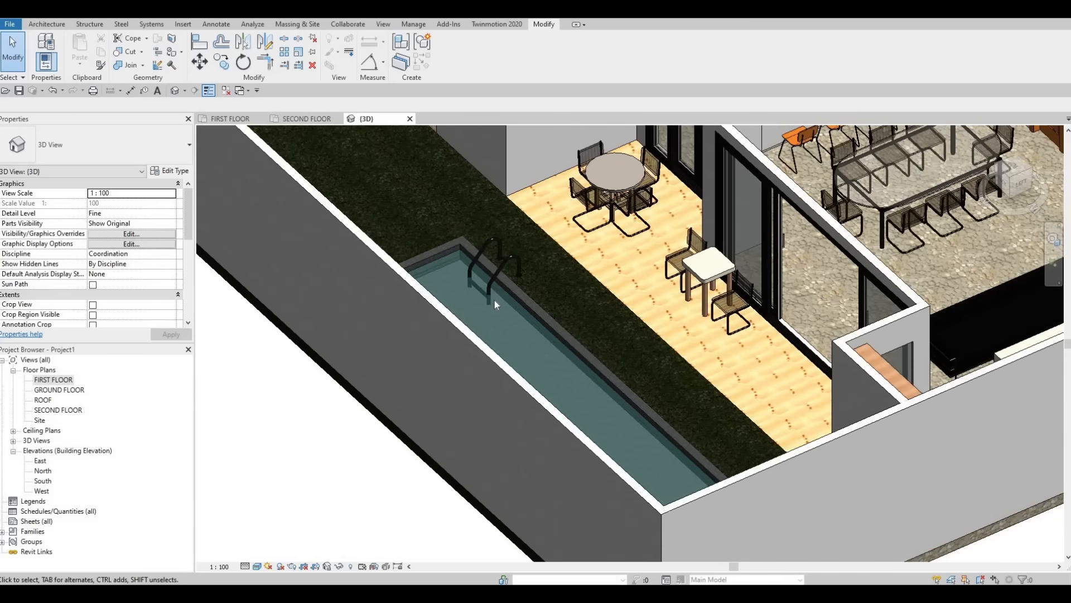
{"action": "middle_click_drag", "start_coordinate": [505, 310], "coordinate": [505, 322]}
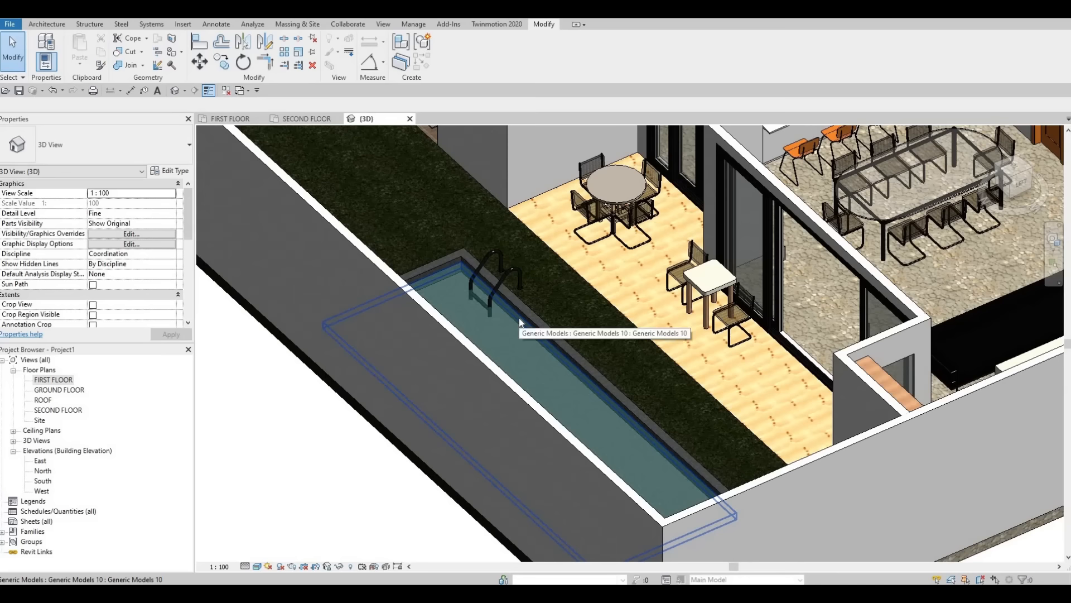
- Review the paved side path, the terrace furniture and the rear of the house in 3D
{"action": "middle_click_drag", "start_coordinate": [480, 251], "coordinate": [315, 380]}
{"action": "scroll", "coordinate": [487, 385], "scroll_direction": "down", "scroll_amount": 1}
{"action": "middle_click_drag", "start_coordinate": [575, 405], "coordinate": [669, 403], "text": "shift"}
{"action": "scroll", "coordinate": [316, 346], "scroll_direction": "down", "scroll_amount": 3}
{"action": "scroll", "coordinate": [257, 284], "scroll_direction": "up", "scroll_amount": 6}
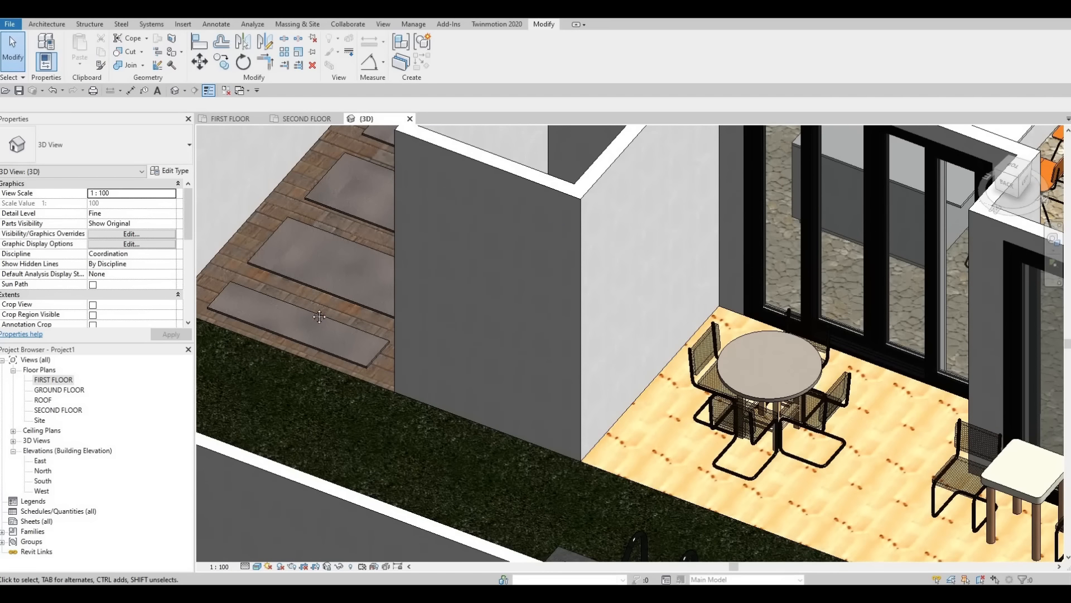
{"action": "scroll", "coordinate": [337, 364], "scroll_direction": "down", "scroll_amount": 4}
{"action": "middle_click_drag", "start_coordinate": [389, 367], "coordinate": [500, 328]}
{"action": "scroll", "coordinate": [501, 327], "scroll_direction": "down", "scroll_amount": 5}
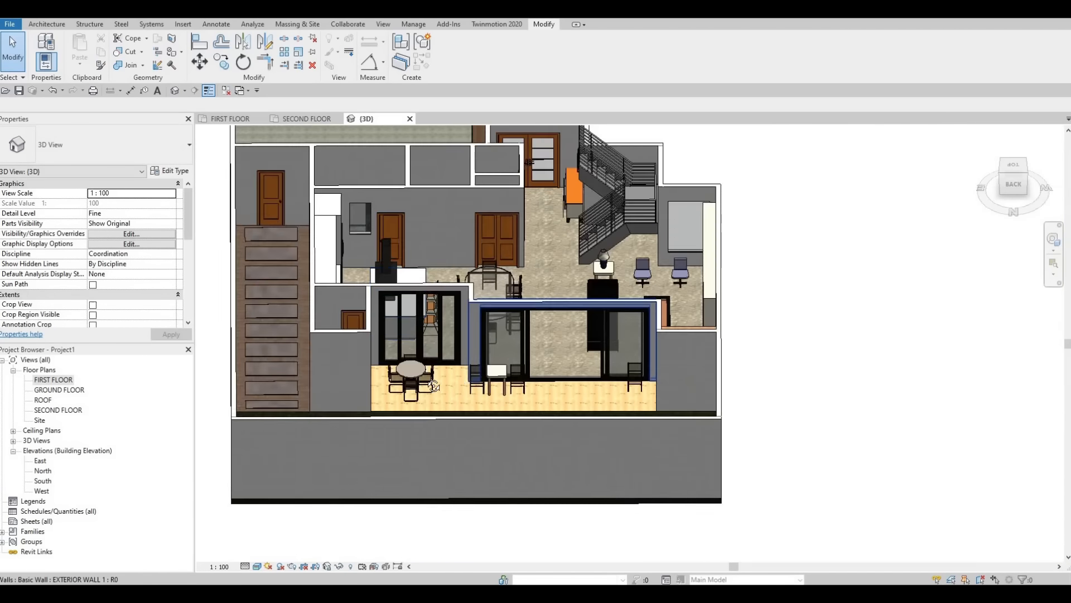
- Select the assembled stair that rises from the living area to the second floor
{"action": "scroll", "coordinate": [433, 386], "scroll_direction": "up", "scroll_amount": 2}
{"action": "middle_click_drag", "start_coordinate": [434, 386], "coordinate": [573, 278], "text": "shift"}
{"action": "middle_click_drag", "start_coordinate": [223, 266], "coordinate": [642, 281]}
{"action": "scroll", "coordinate": [569, 303], "scroll_direction": "up", "scroll_amount": 2}
{"action": "middle_click_drag", "start_coordinate": [402, 248], "coordinate": [201, 541]}
{"action": "middle_click_drag", "start_coordinate": [971, 346], "coordinate": [235, 474]}
{"action": "middle_click_drag", "start_coordinate": [446, 208], "coordinate": [345, 377]}
{"action": "scroll", "coordinate": [461, 337], "scroll_direction": "up", "scroll_amount": 1}
{"action": "scroll", "coordinate": [457, 310], "scroll_direction": "up", "scroll_amount": 2}
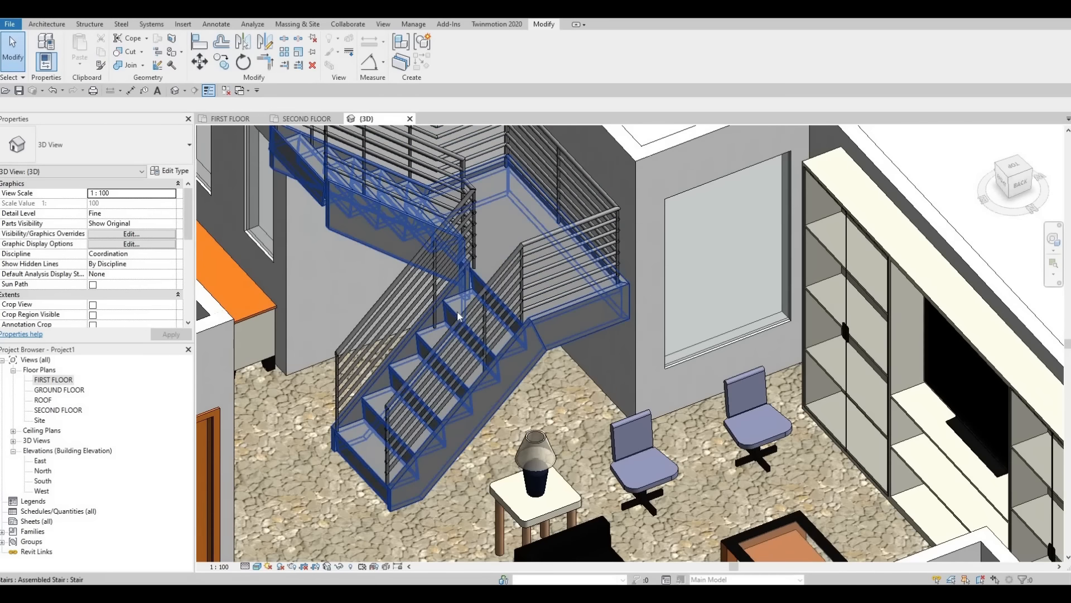
{"action": "left_click", "coordinate": [457, 315]}
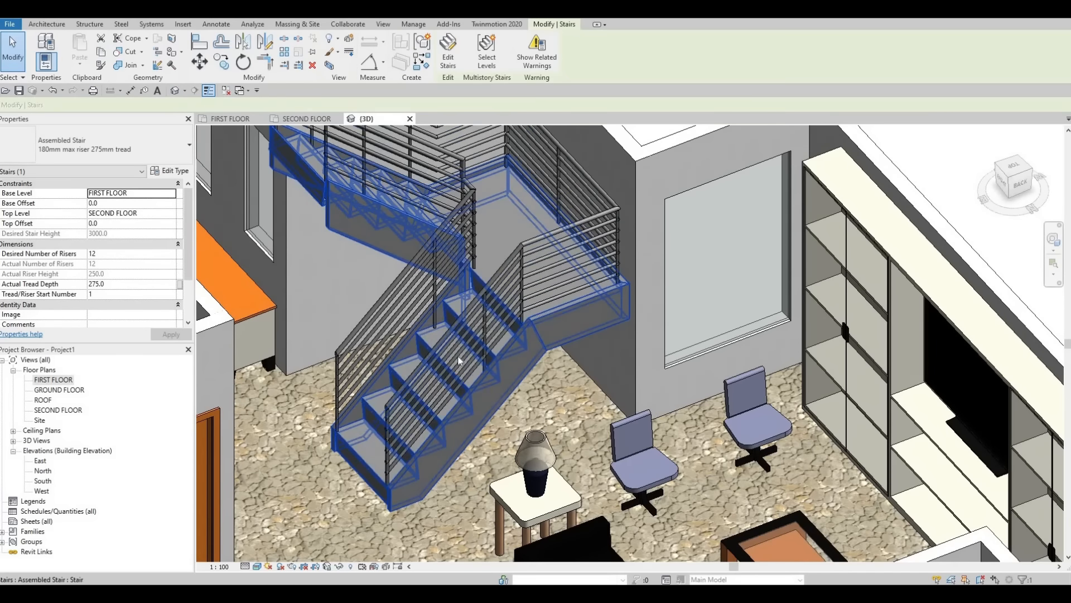
{"action": "key", "text": "Escape"}
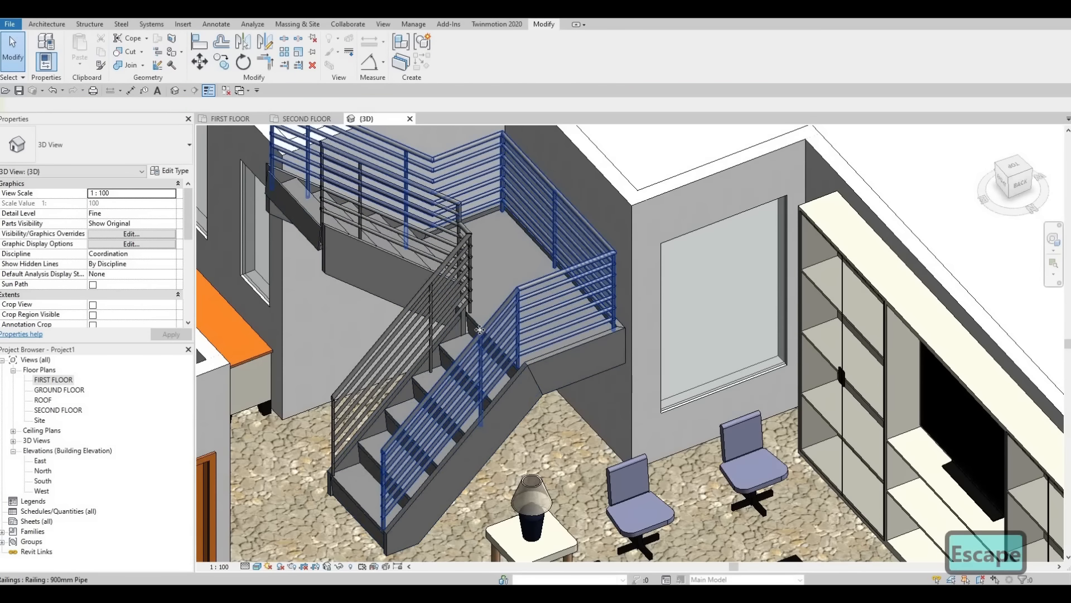
{"action": "left_click", "coordinate": [476, 309]}
{"action": "key", "text": "Escape"}
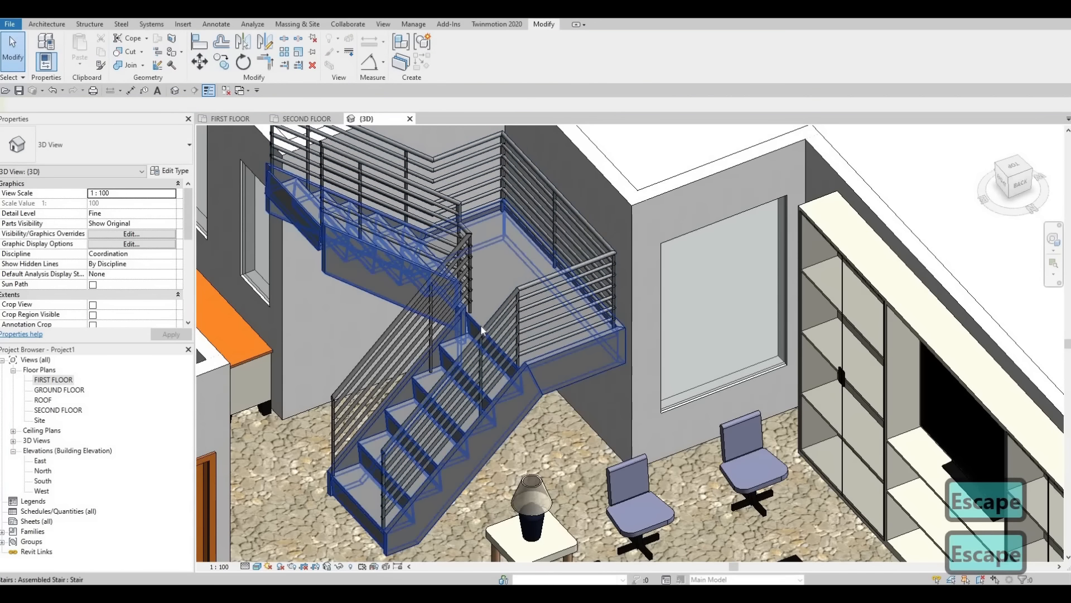
{"action": "left_click", "coordinate": [477, 323]}
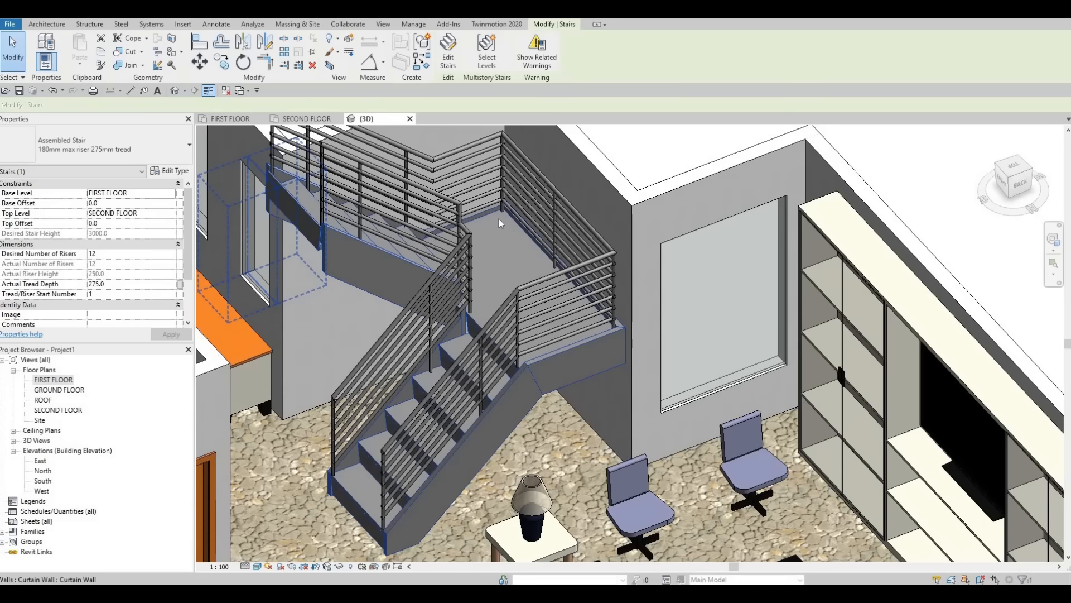
- Open the stair's type properties and set the Right Support to None
{"action": "left_click", "coordinate": [169, 170]}
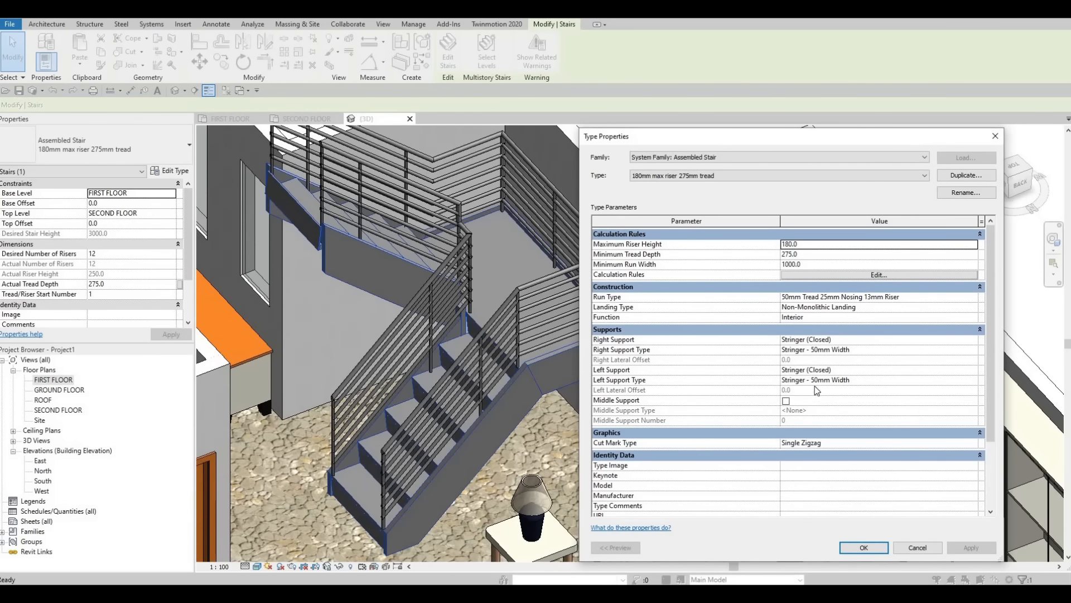
{"action": "scroll", "coordinate": [839, 396], "scroll_direction": "down", "scroll_amount": 3}
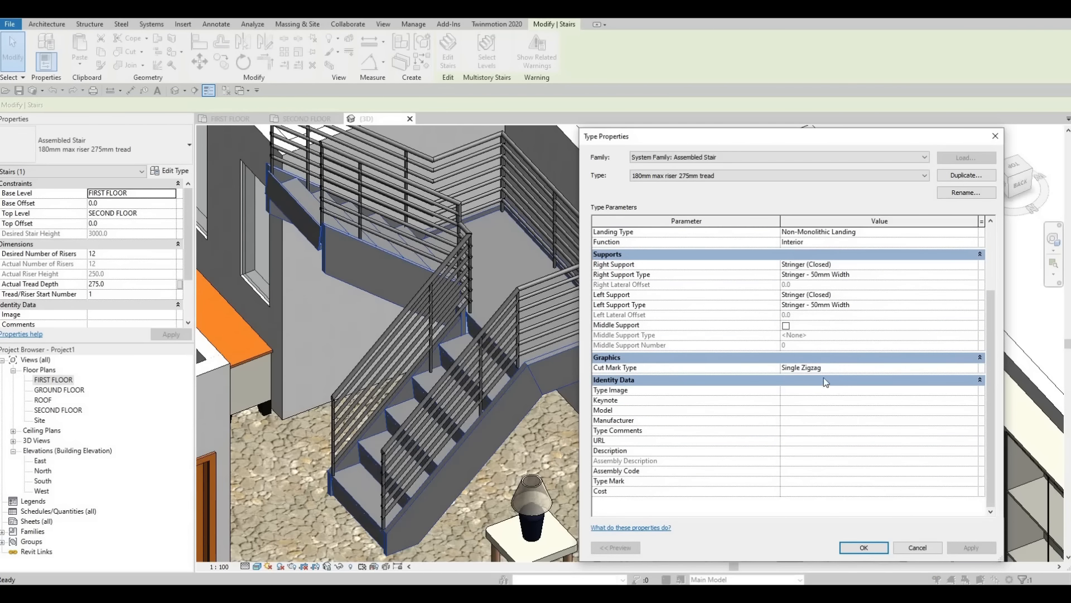
{"action": "scroll", "coordinate": [823, 377], "scroll_direction": "up", "scroll_amount": 3}
{"action": "left_click", "coordinate": [970, 349]}
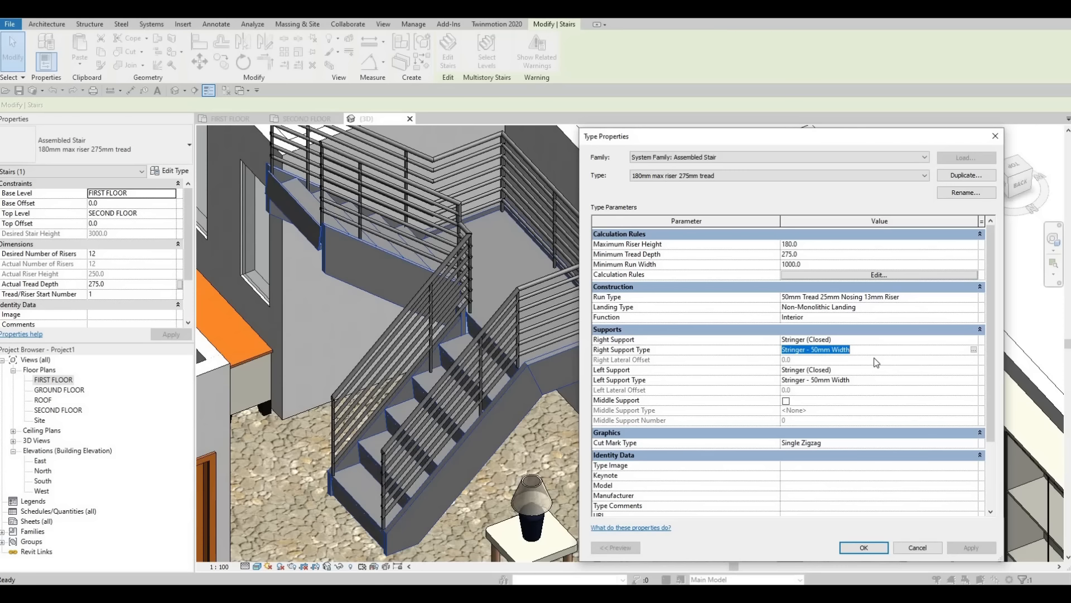
{"action": "left_click", "coordinate": [875, 347]}
{"action": "left_click", "coordinate": [973, 341]}
{"action": "left_click", "coordinate": [973, 341]}
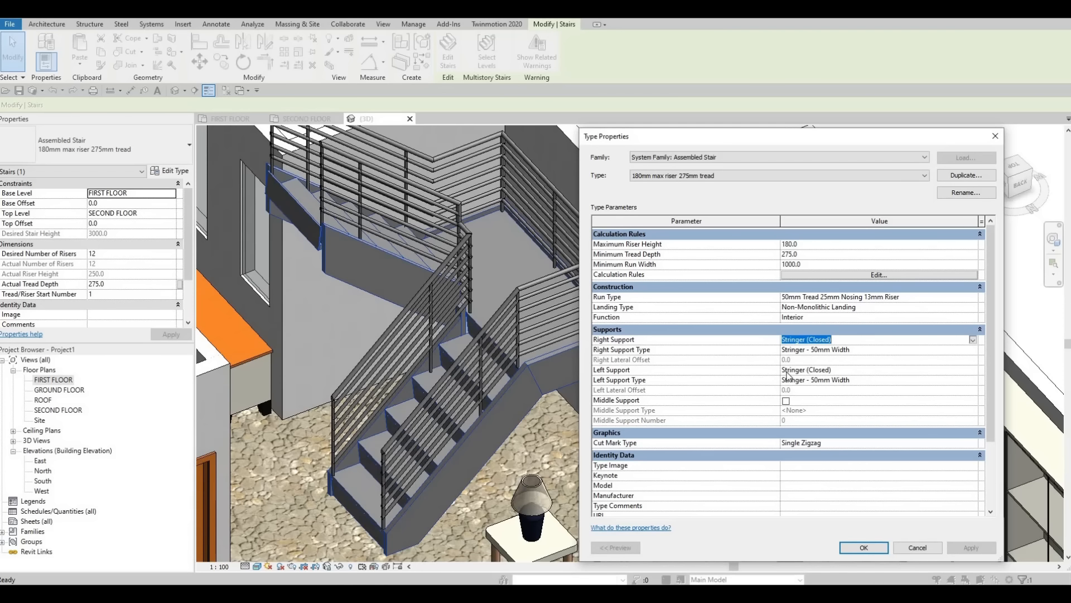
{"action": "left_click", "coordinate": [863, 350]}
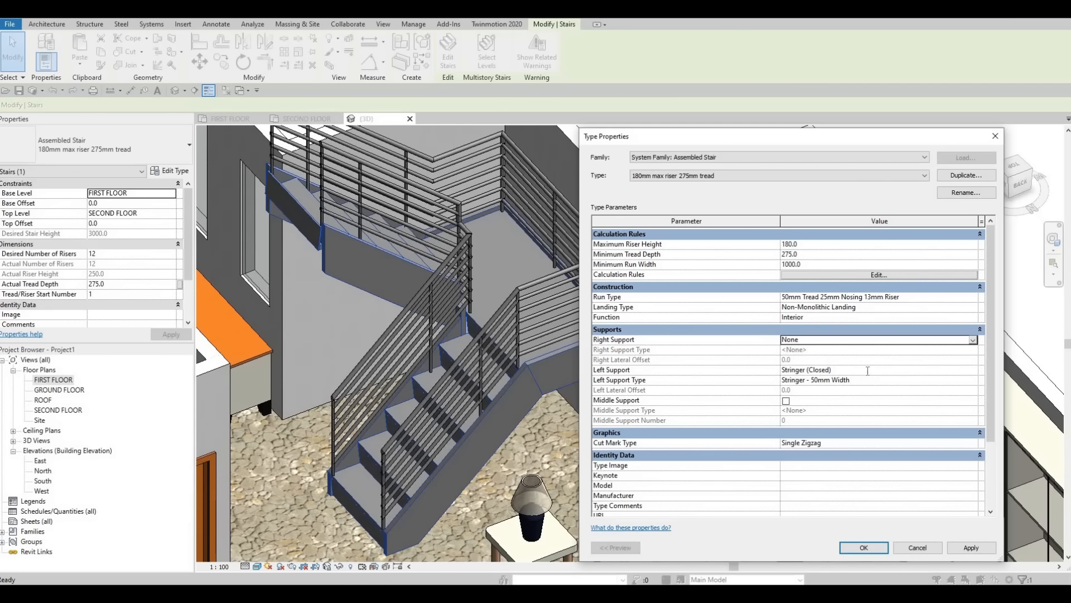
- Set the stair type's Left Support to None and apply the changes
{"action": "left_click", "coordinate": [972, 371]}
{"action": "left_click", "coordinate": [972, 371]}
{"action": "left_click", "coordinate": [863, 380]}
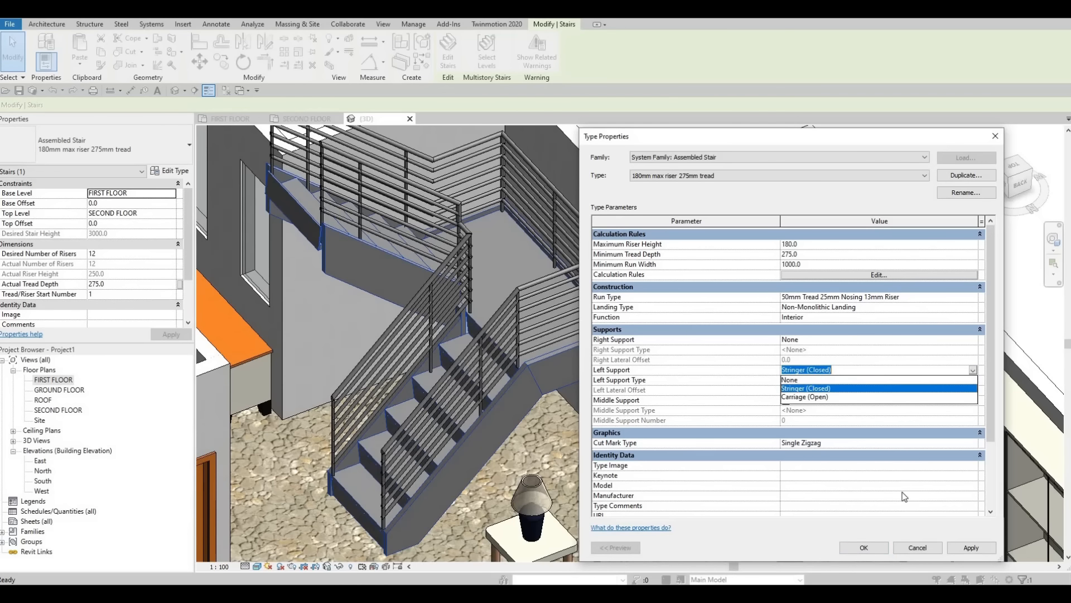
{"action": "left_click", "coordinate": [963, 545]}
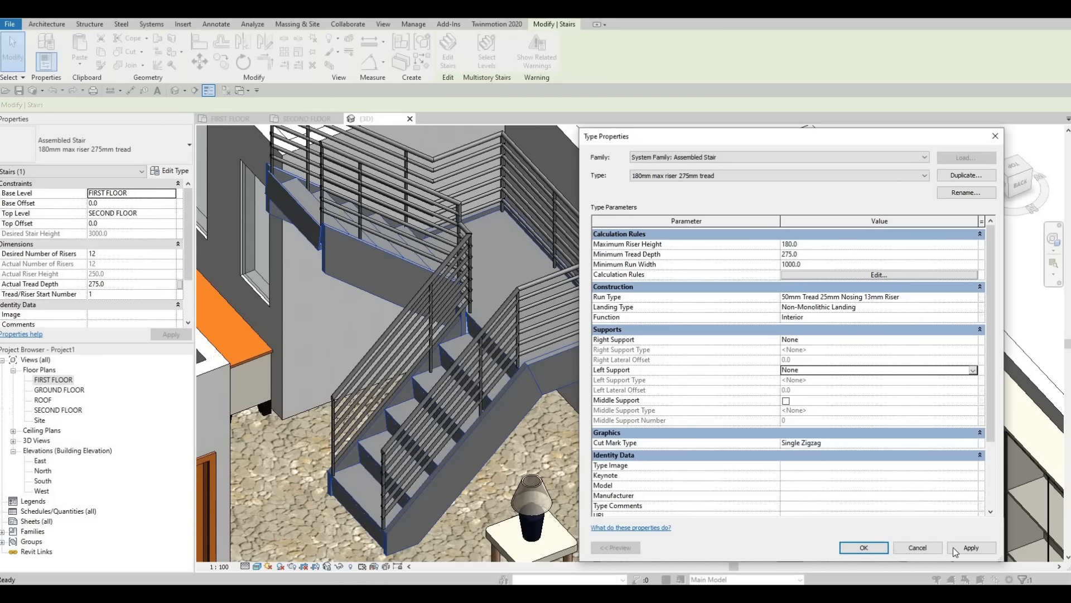
{"action": "left_click", "coordinate": [864, 546]}
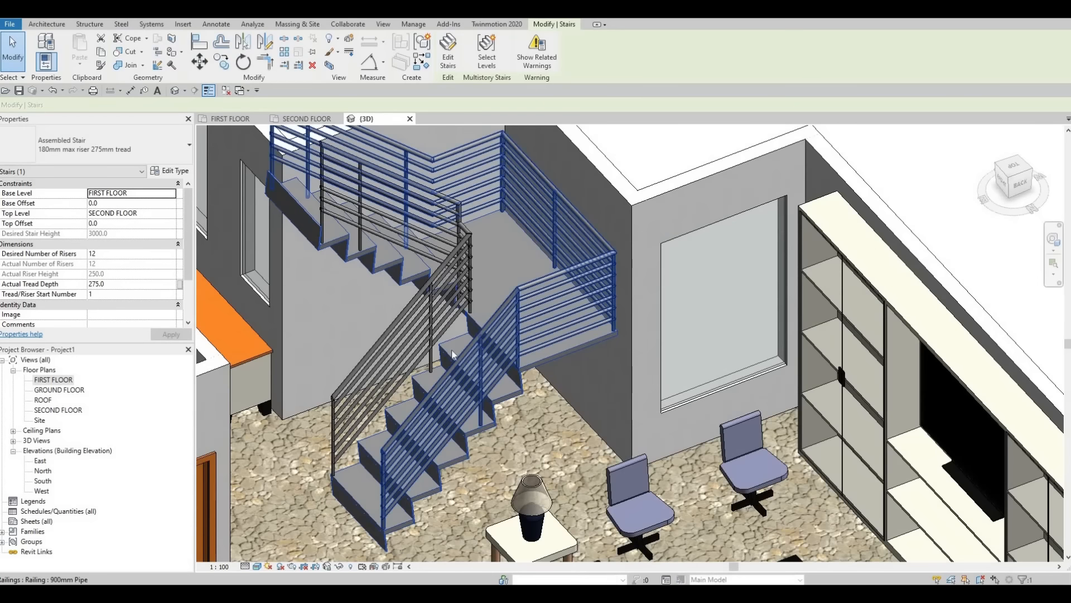
- Enable Middle Support on the stair type, using one Carriage - 50mm Width support, and apply it
{"action": "middle_click_drag", "start_coordinate": [454, 381], "coordinate": [481, 324], "text": "shift"}
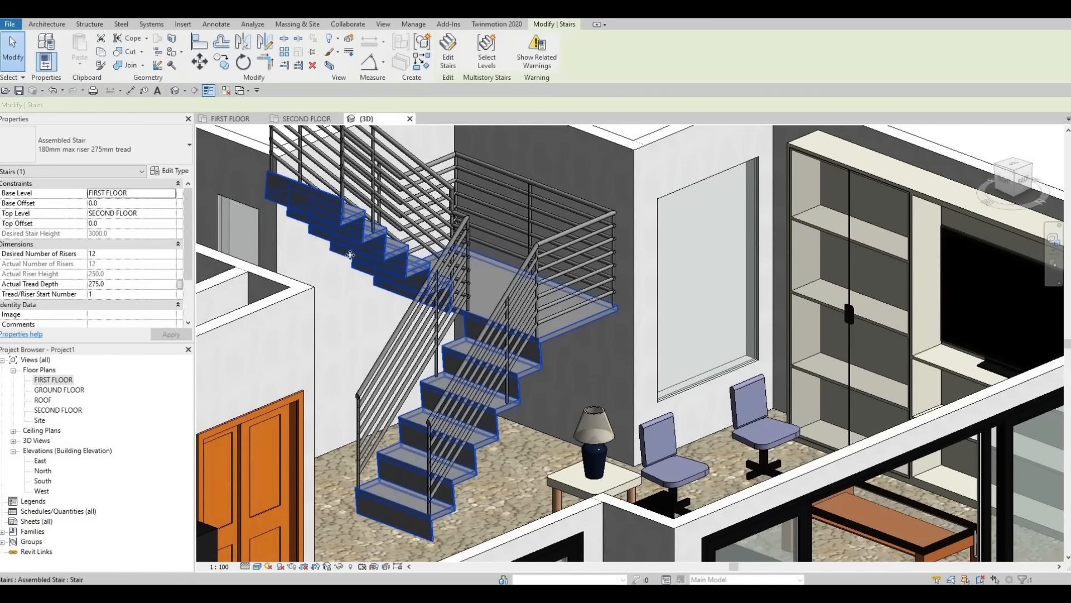
{"action": "left_click", "coordinate": [172, 171]}
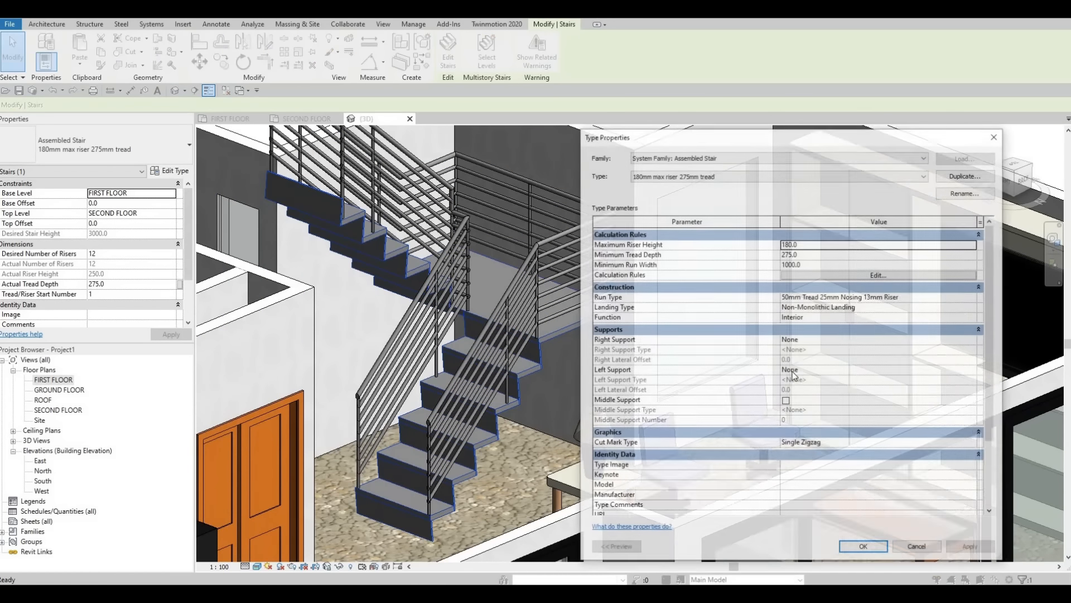
{"action": "left_click", "coordinate": [787, 400]}
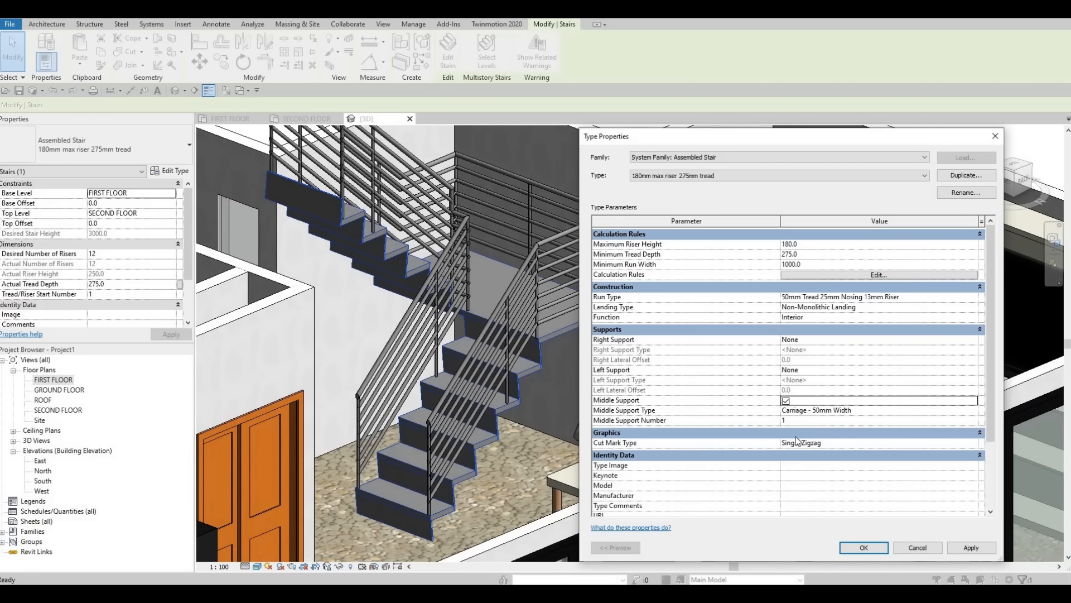
{"action": "left_click", "coordinate": [969, 548]}
{"action": "left_click", "coordinate": [865, 548]}
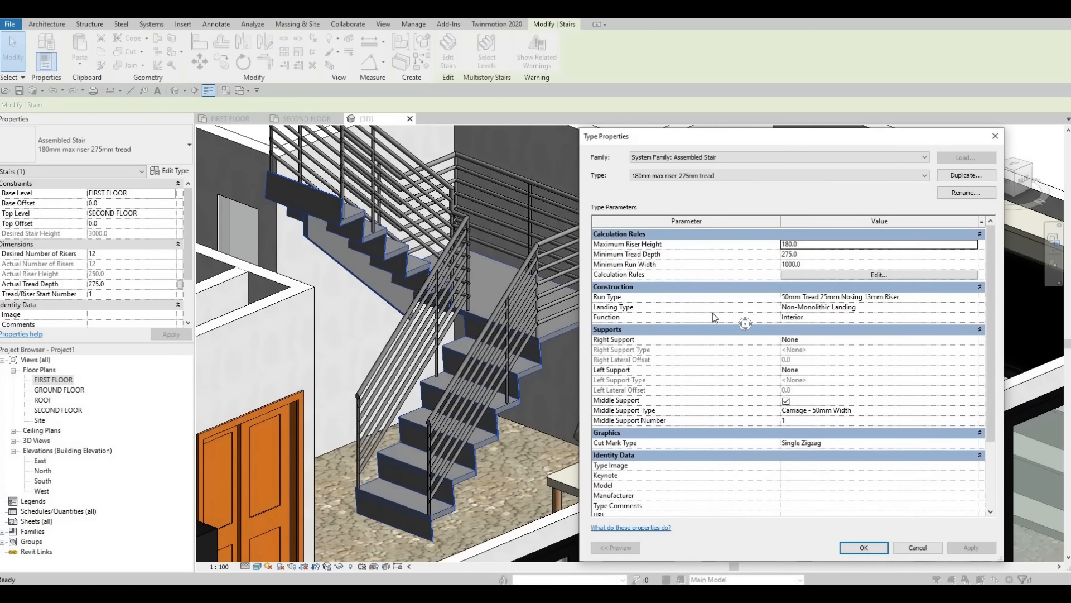
- Review the stair type's parameters and open the type properties of its run type, 50mm Tread 25mm Nosing 13mm Riser
{"action": "scroll", "coordinate": [810, 313], "scroll_direction": "down", "scroll_amount": 1}
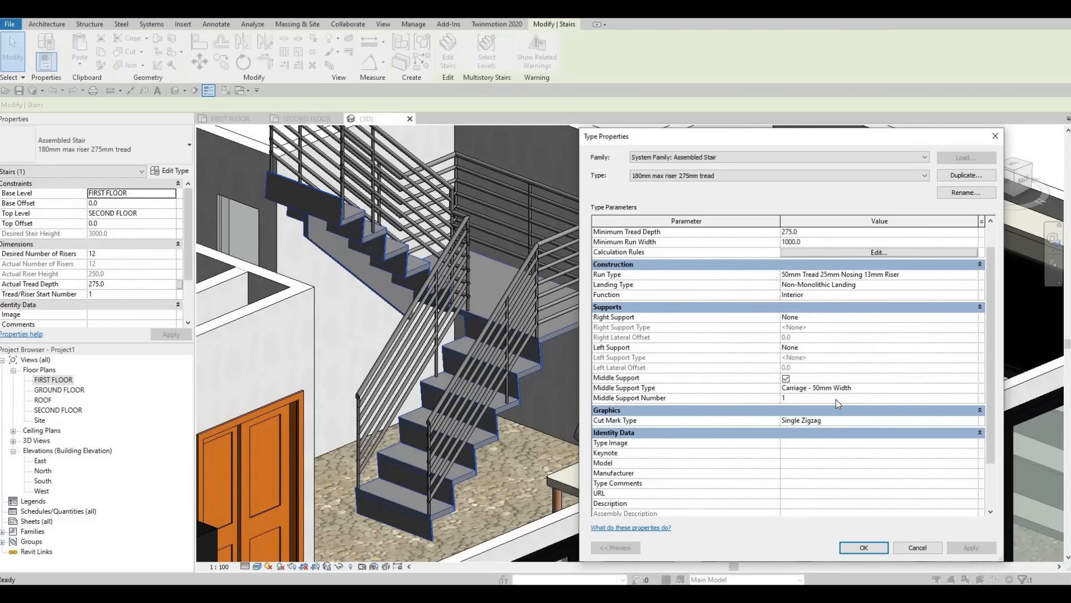
{"action": "scroll", "coordinate": [836, 399], "scroll_direction": "down", "scroll_amount": 1}
{"action": "scroll", "coordinate": [842, 400], "scroll_direction": "down", "scroll_amount": 1}
{"action": "scroll", "coordinate": [842, 391], "scroll_direction": "up", "scroll_amount": 3}
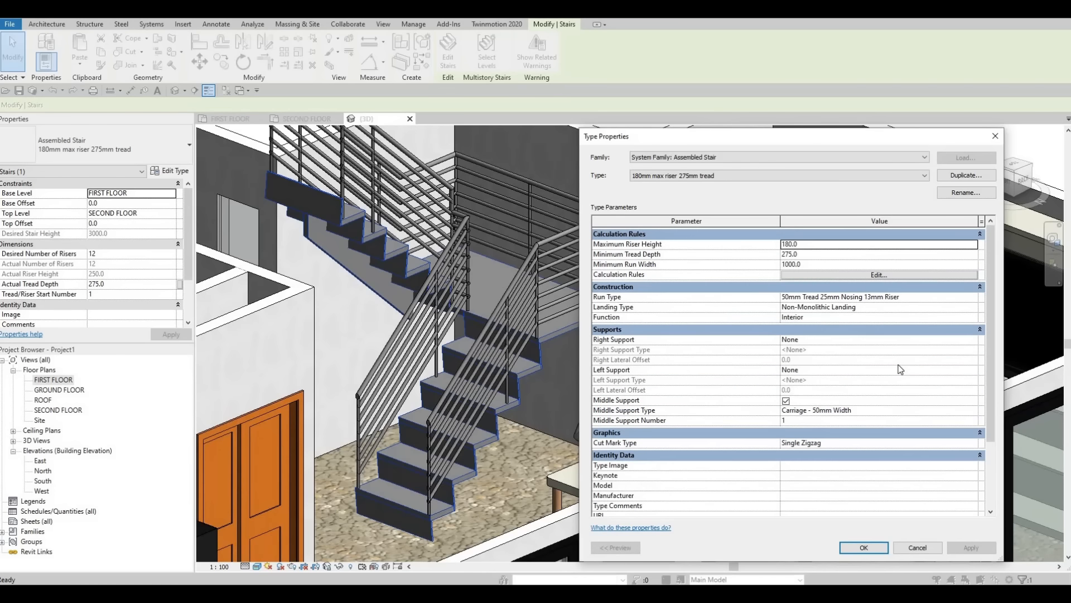
{"action": "key", "text": "F1"}
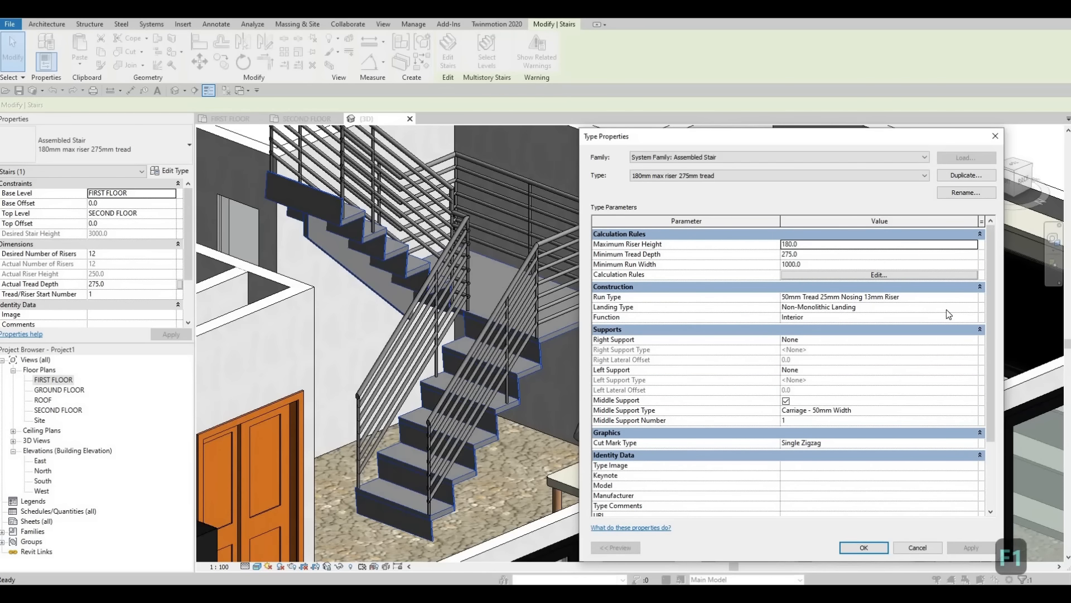
{"action": "left_click", "coordinate": [969, 296]}
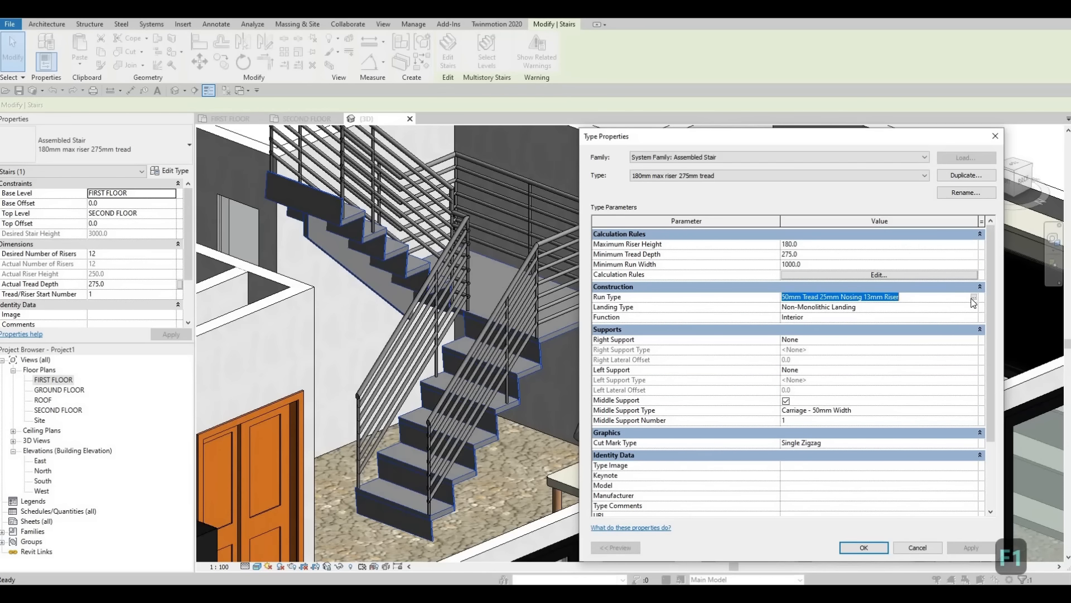
{"action": "left_click", "coordinate": [974, 297]}
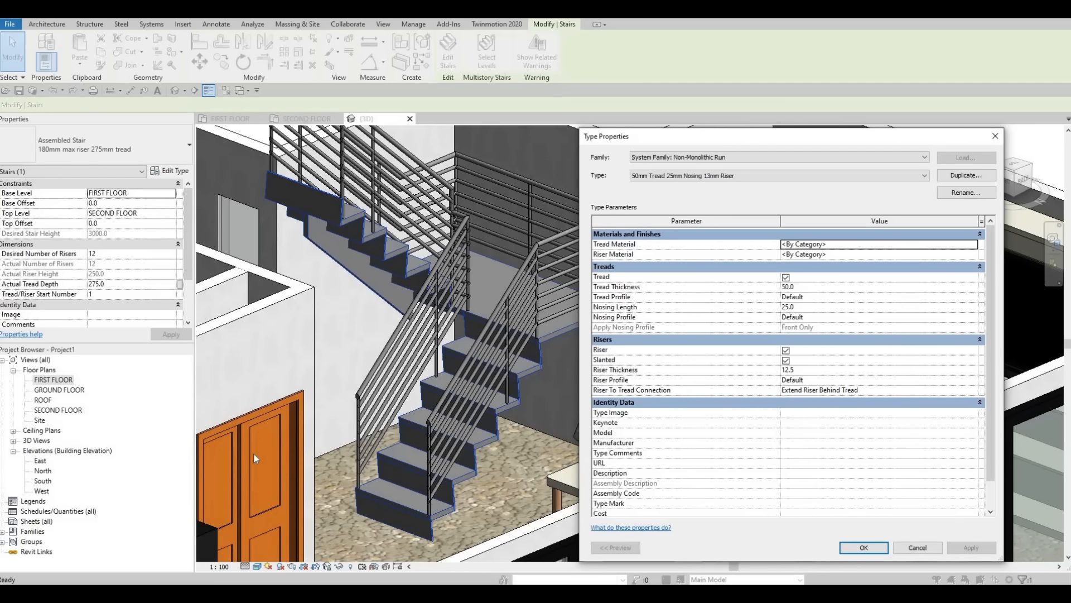
- Disable Riser and Slanted for the run type and apply the changes
{"action": "left_click", "coordinate": [786, 351]}
{"action": "left_click", "coordinate": [969, 547]}
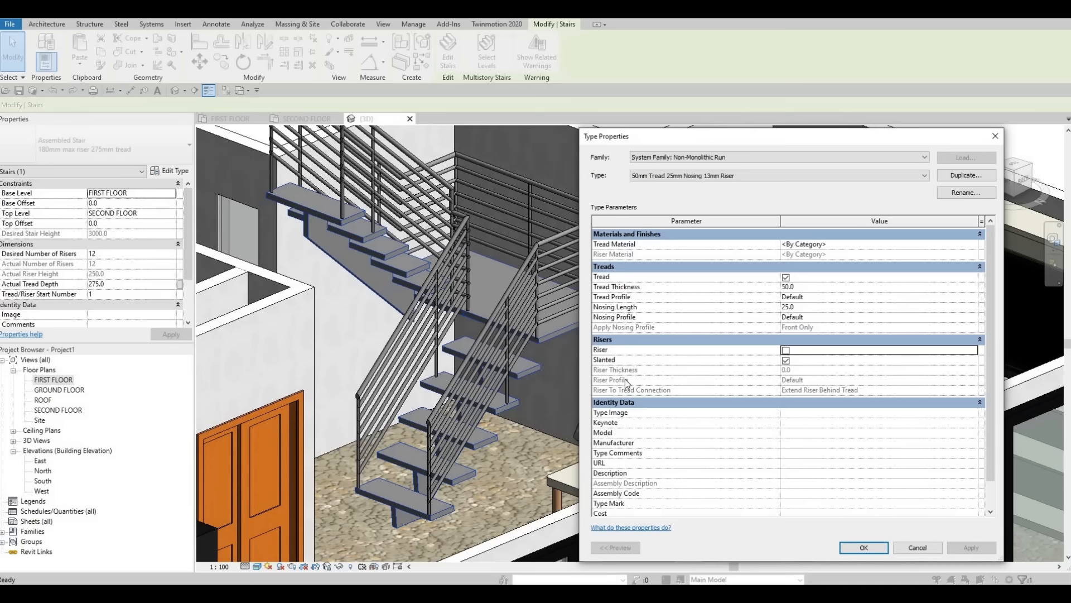
{"action": "left_click", "coordinate": [969, 547]}
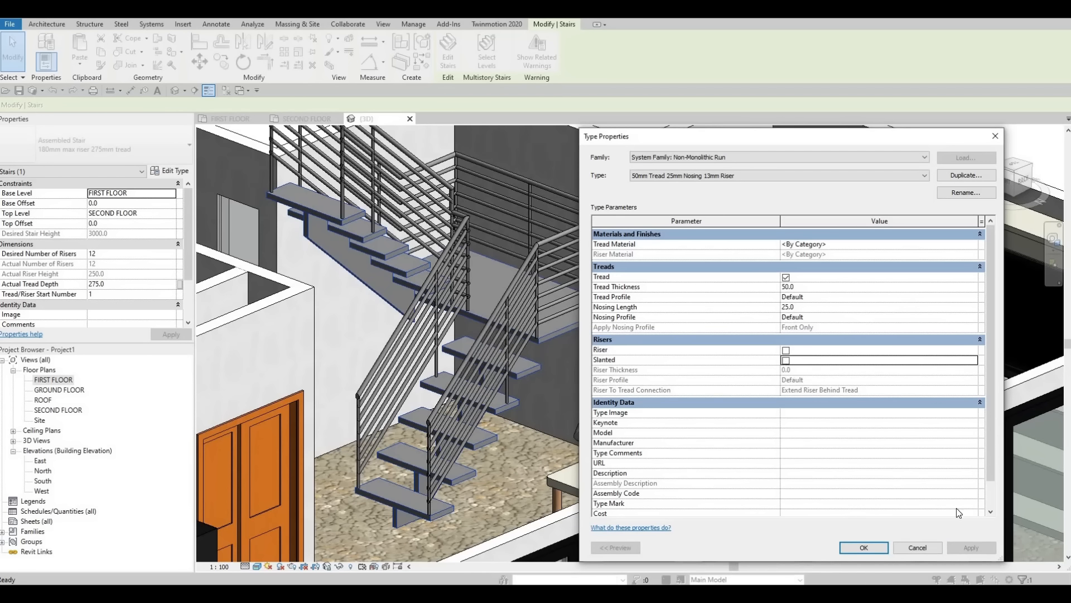
{"action": "left_click", "coordinate": [959, 545]}
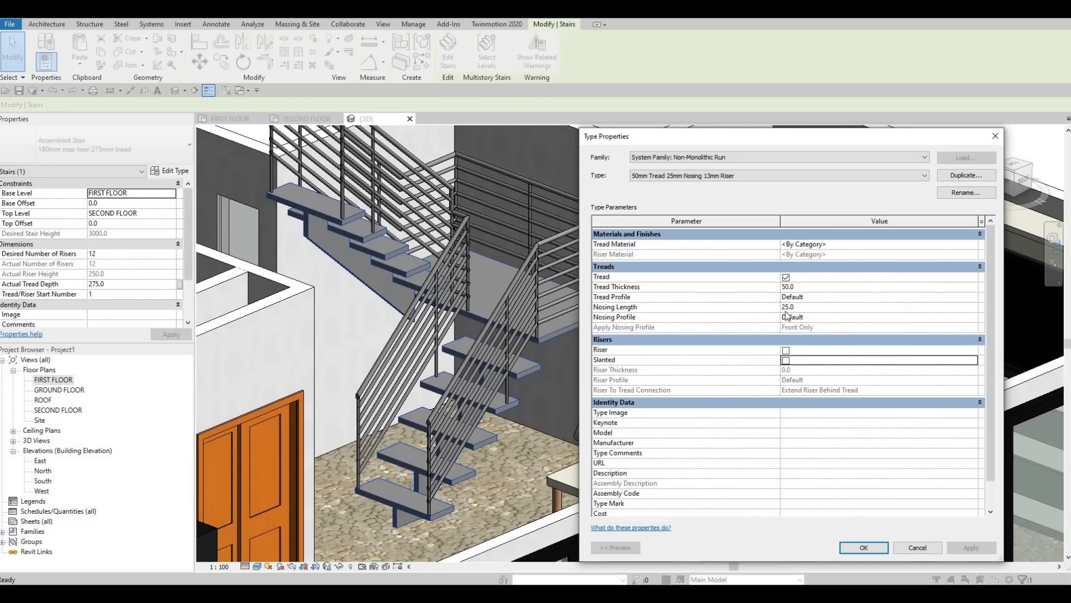
- Set the run type's Tread Thickness to 100 and Nosing Length to 50, and accept the run and stair type properties
{"action": "left_click", "coordinate": [824, 288]}
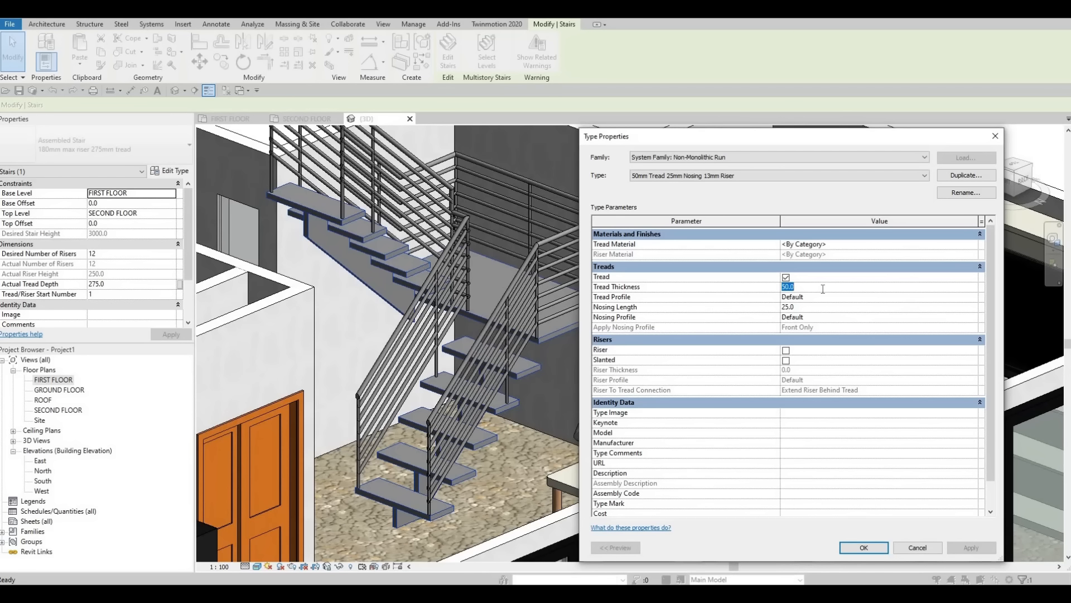
{"action": "type", "text": "100"}
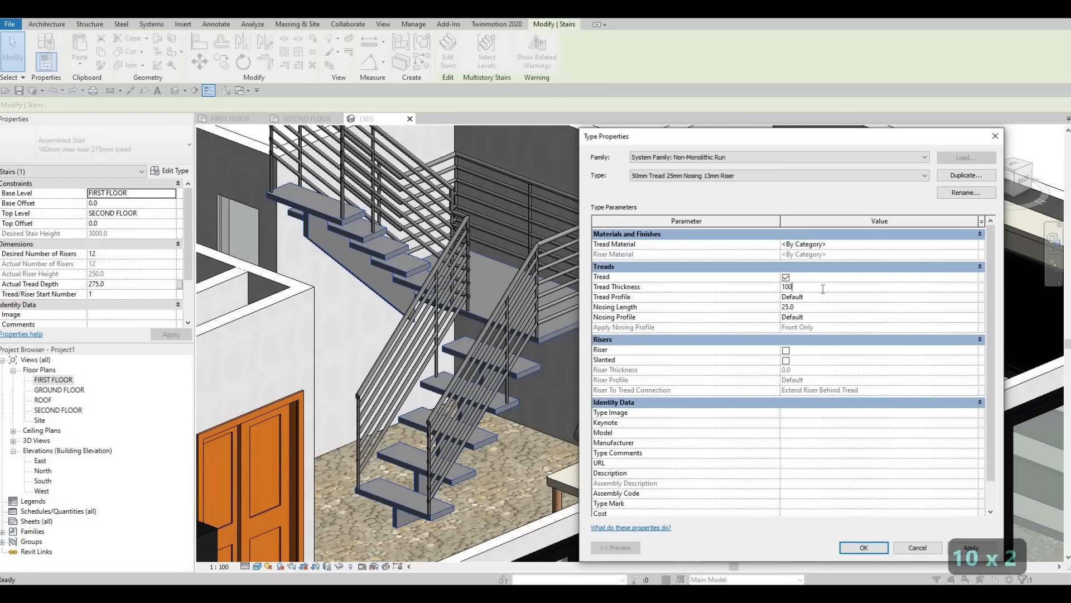
{"action": "left_click", "coordinate": [958, 548]}
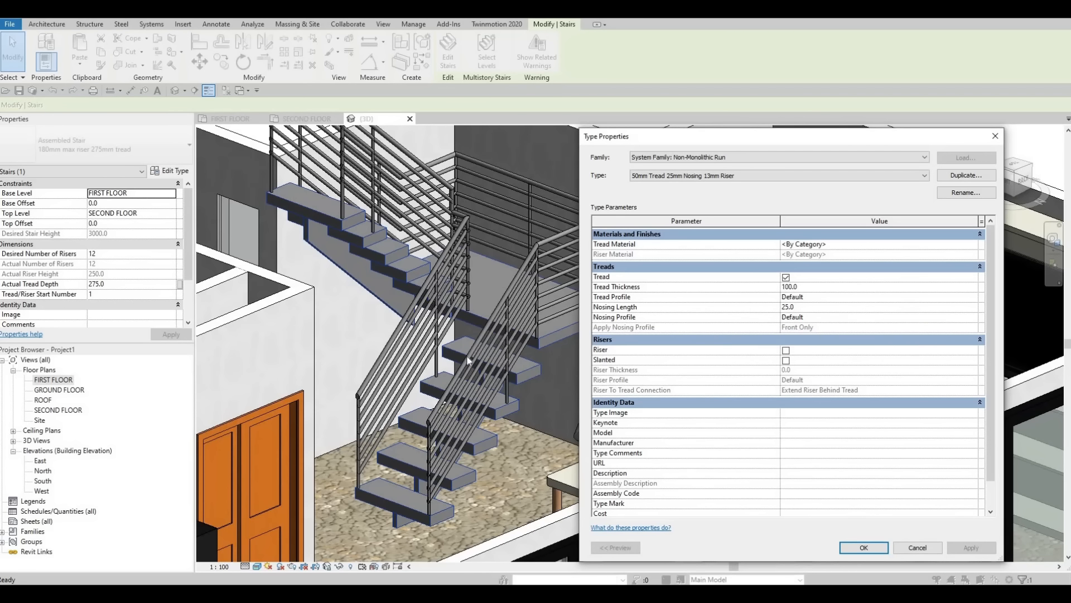
{"action": "left_click", "coordinate": [805, 308]}
{"action": "type", "text": "50"}
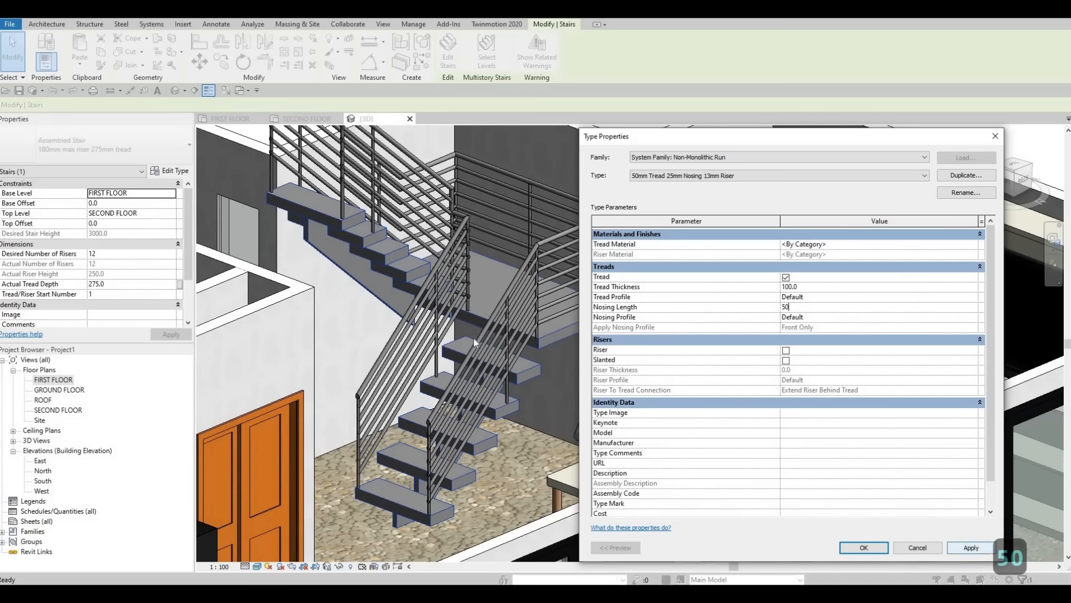
{"action": "left_click", "coordinate": [977, 548]}
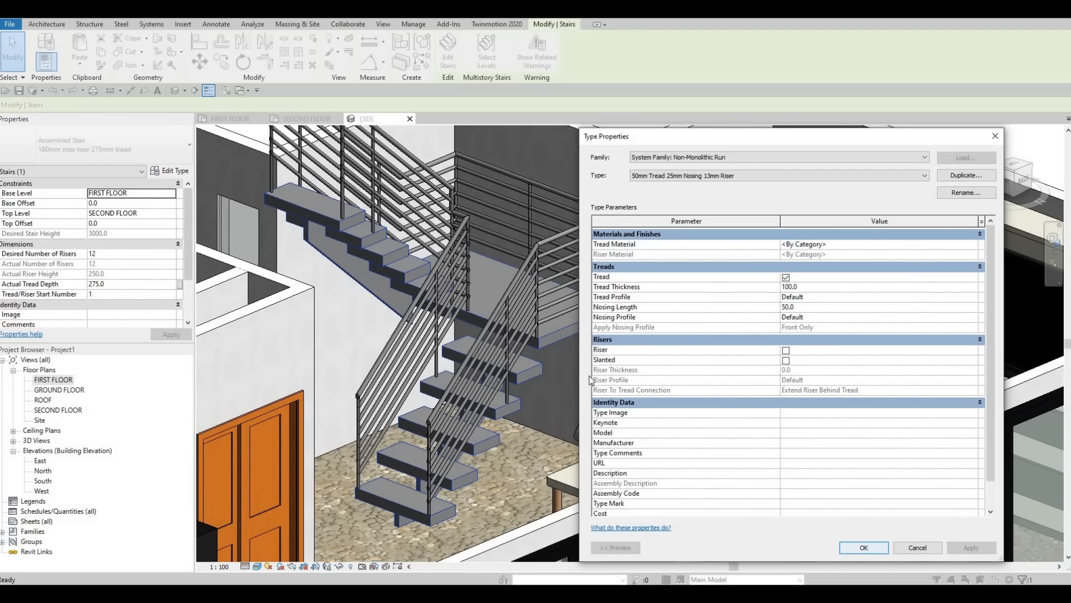
{"action": "left_click", "coordinate": [849, 548]}
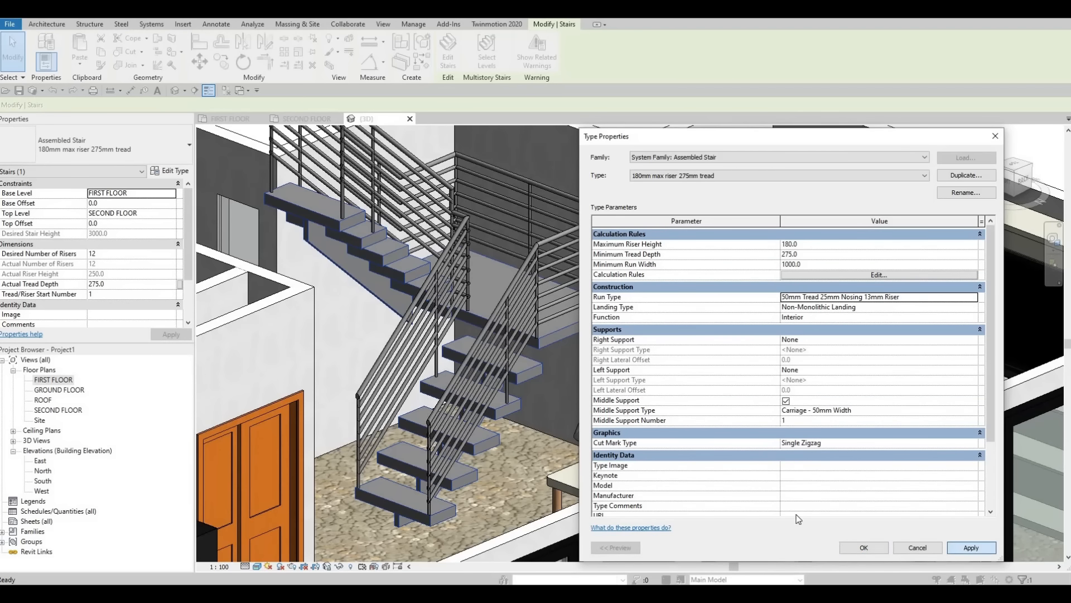
{"action": "left_click", "coordinate": [864, 547]}
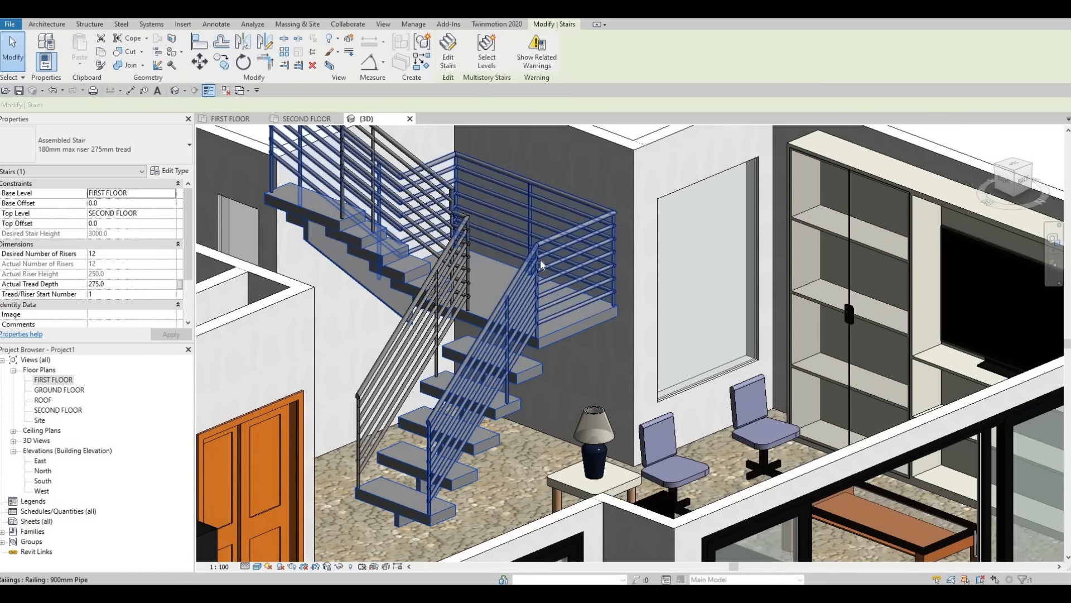
- Examine the type properties of the stair's outer 900mm Pipe railing and close them without changes
{"action": "left_click", "coordinate": [543, 321]}
{"action": "middle_click_drag", "start_coordinate": [543, 321], "coordinate": [464, 396], "text": "shift"}
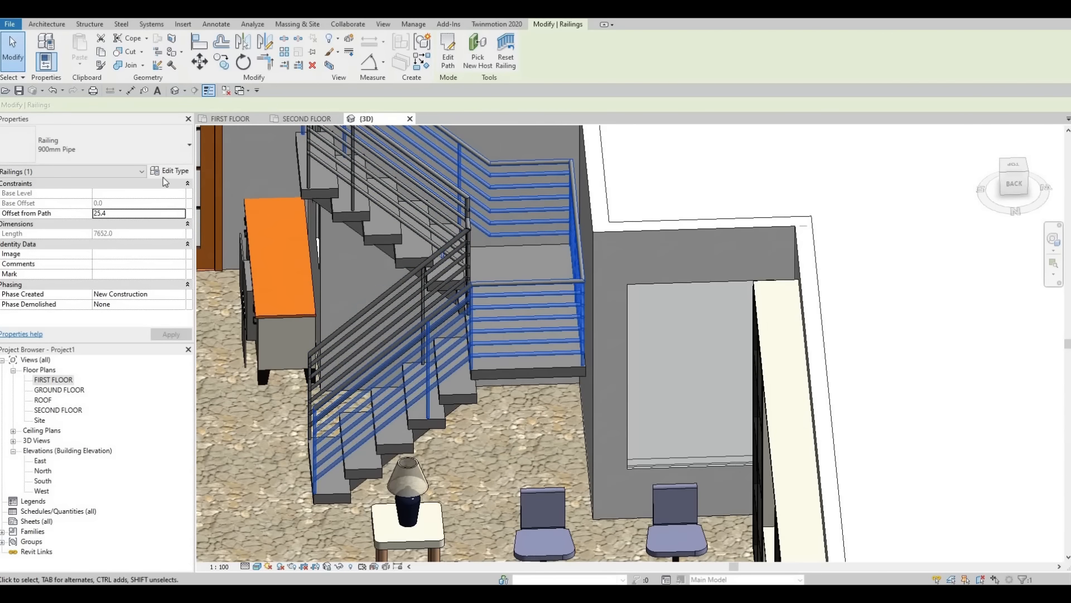
{"action": "left_click", "coordinate": [170, 170]}
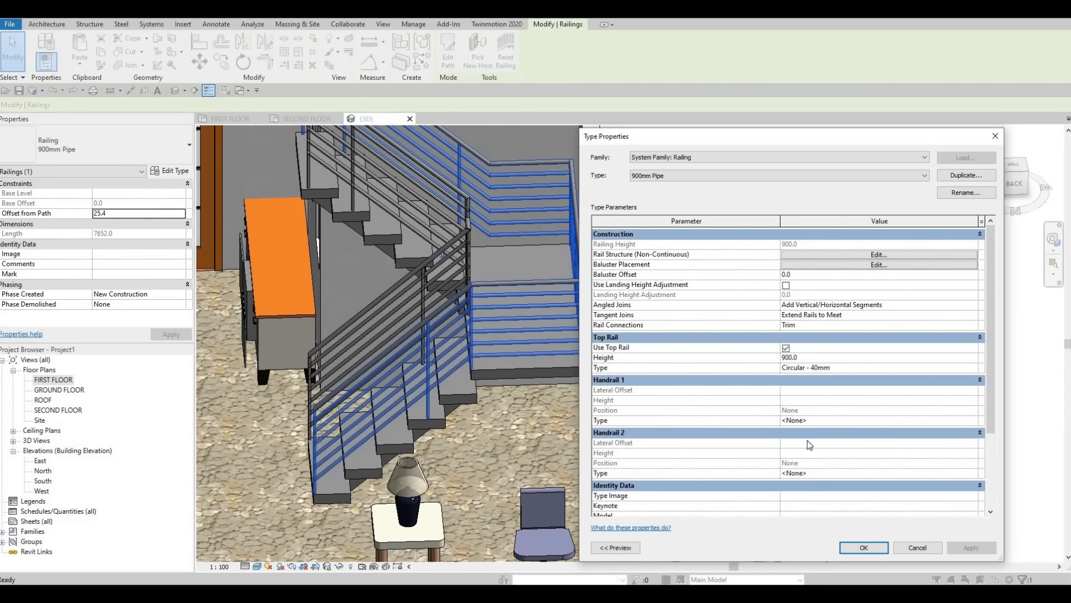
{"action": "scroll", "coordinate": [808, 440], "scroll_direction": "down", "scroll_amount": 3}
{"action": "scroll", "coordinate": [808, 441], "scroll_direction": "up", "scroll_amount": 3}
{"action": "key", "text": "Escape"}
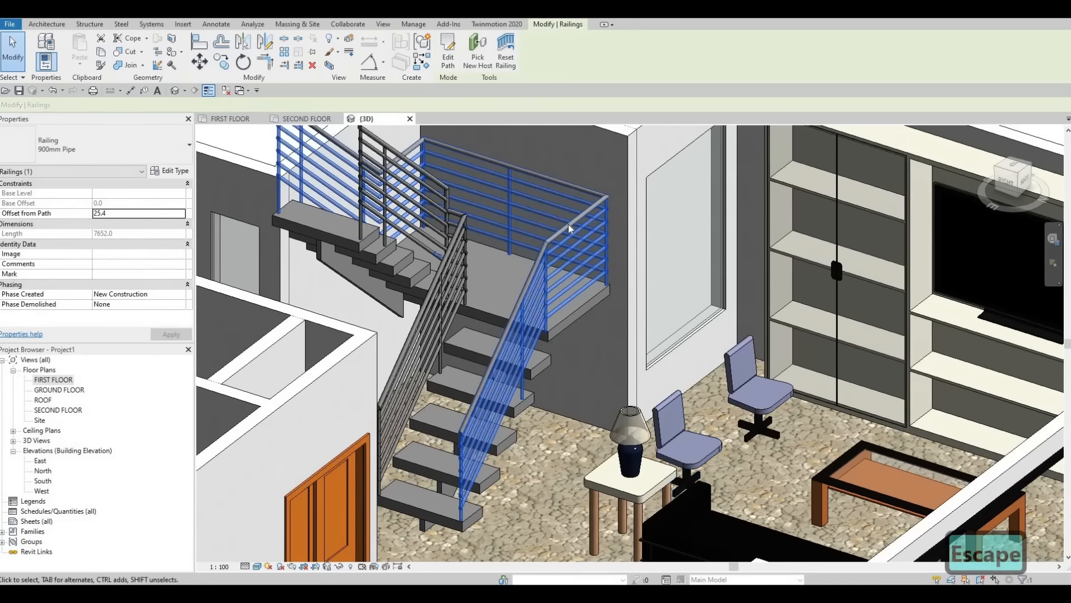
{"action": "key", "text": "Escape"}
- Open the path sketch of the stair's outer railing for editing
{"action": "middle_click_drag", "start_coordinate": [561, 260], "coordinate": [564, 247], "text": "shift"}
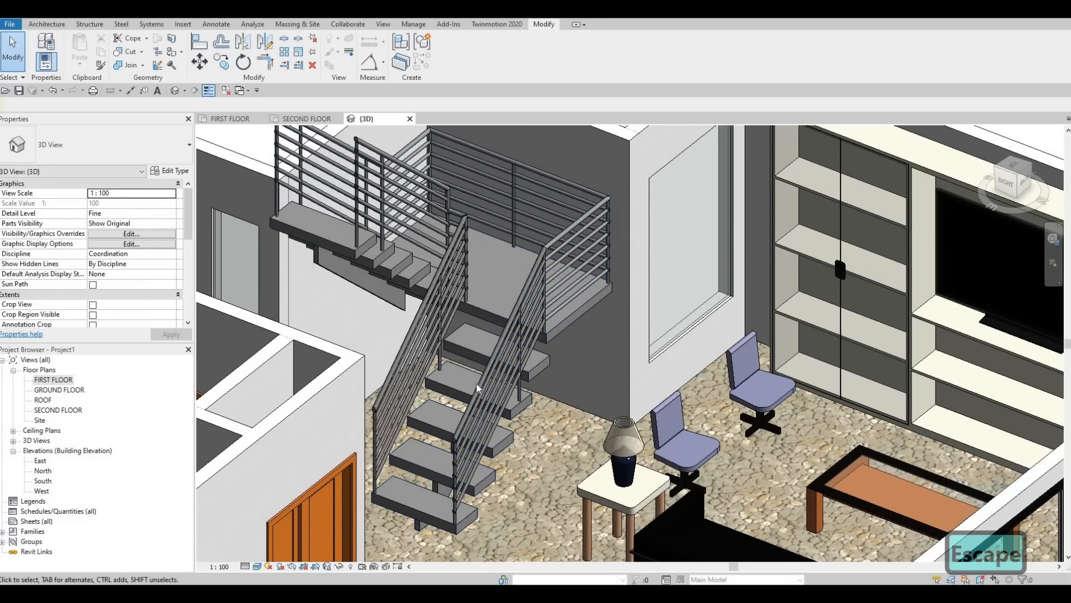
{"action": "middle_click_drag", "start_coordinate": [471, 162], "coordinate": [477, 181]}
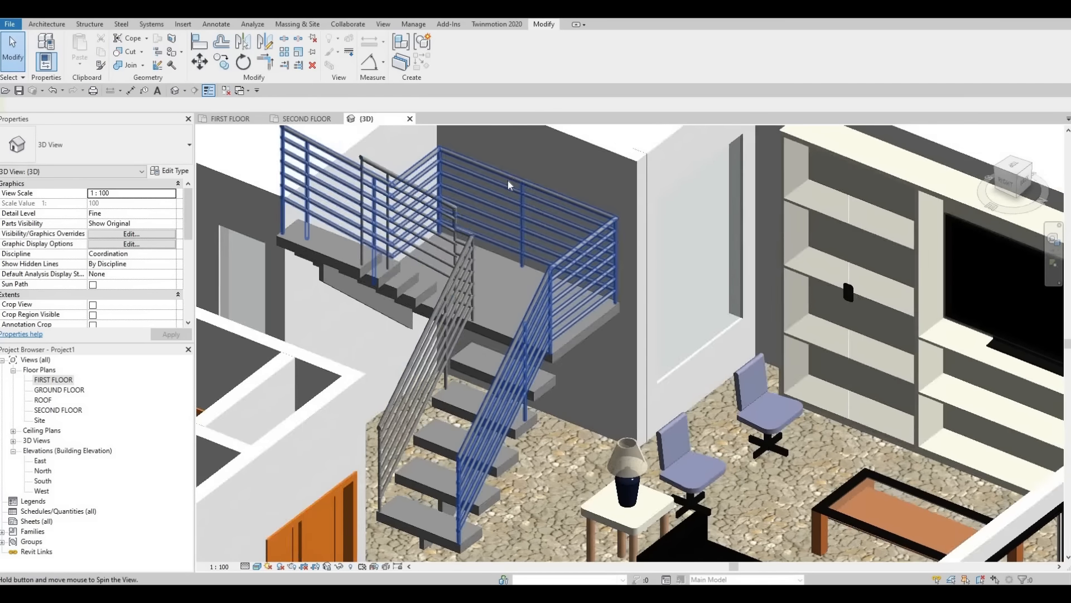
{"action": "left_click", "coordinate": [511, 176]}
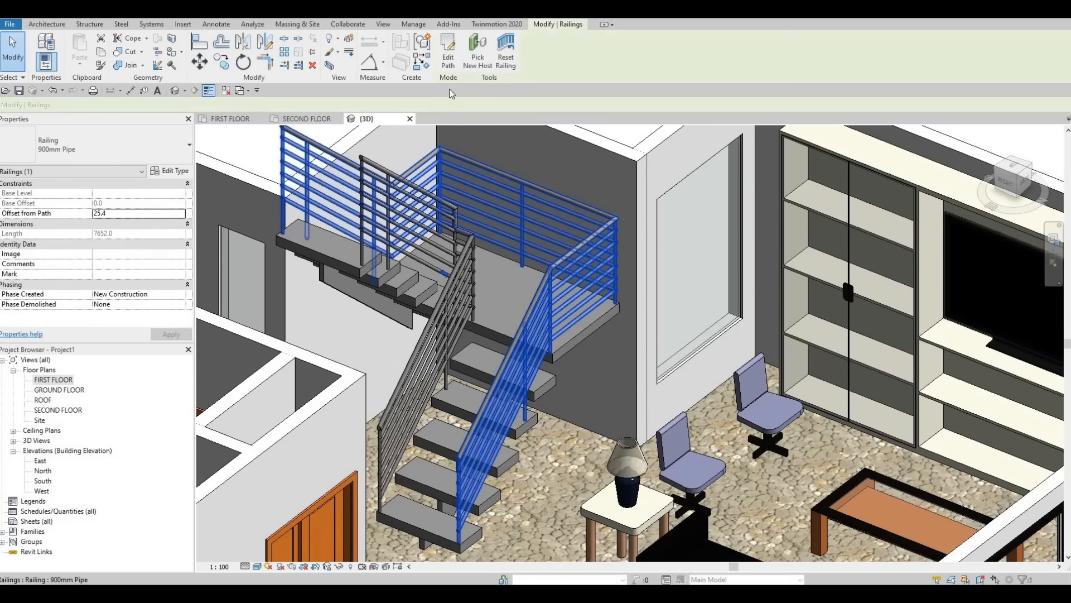
{"action": "left_click", "coordinate": [448, 50]}
{"action": "middle_click_drag", "start_coordinate": [515, 400], "coordinate": [486, 389], "text": "shift"}
{"action": "middle_click_drag", "start_coordinate": [585, 402], "coordinate": [610, 310]}
- Delete the railing path segments along the landing's wall side and the upper flight, and finish the sketch
{"action": "left_click", "coordinate": [609, 312]}
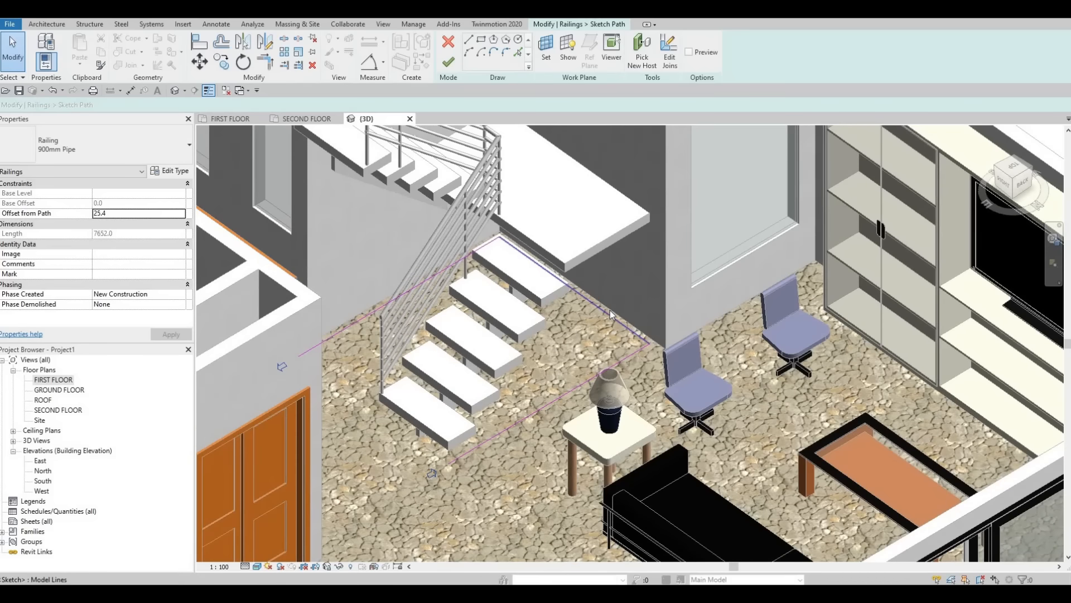
{"action": "key", "text": "Delete"}
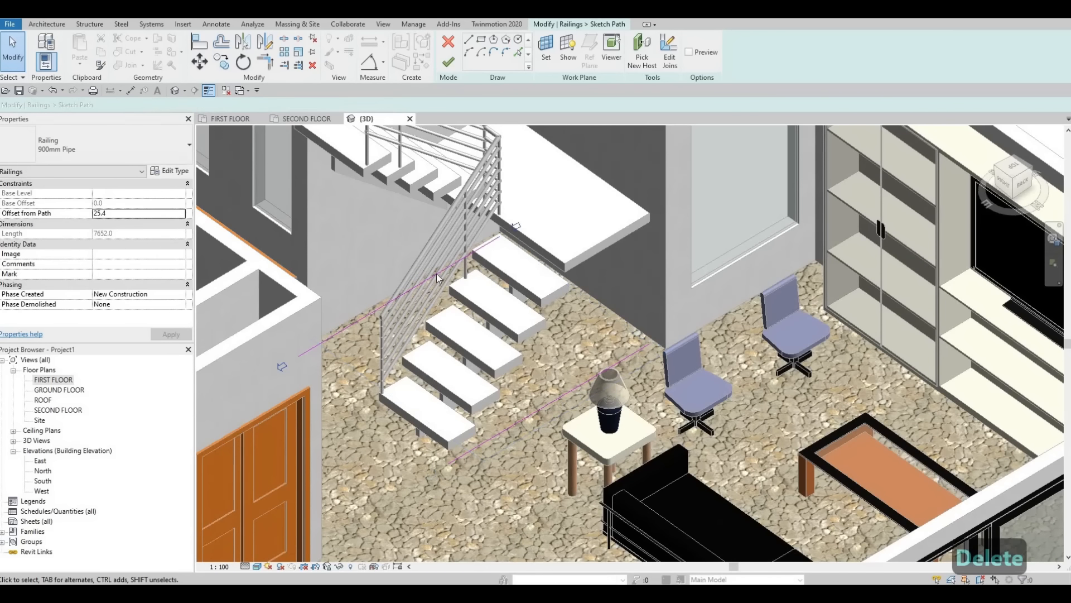
{"action": "left_click", "coordinate": [435, 276]}
{"action": "key", "text": "Delete"}
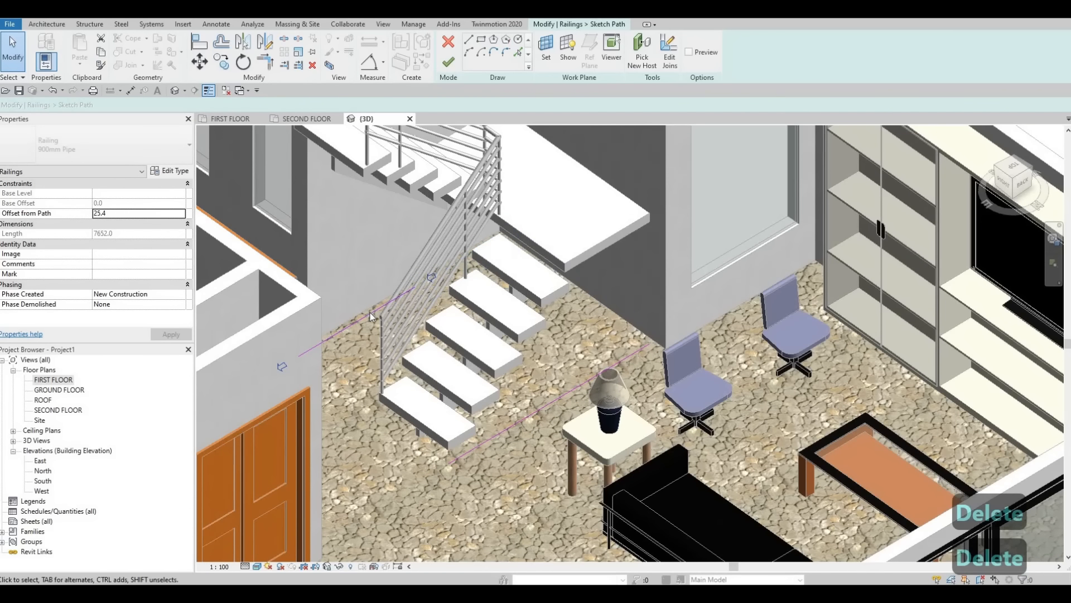
{"action": "left_click", "coordinate": [397, 287]}
{"action": "key", "text": "Delete"}
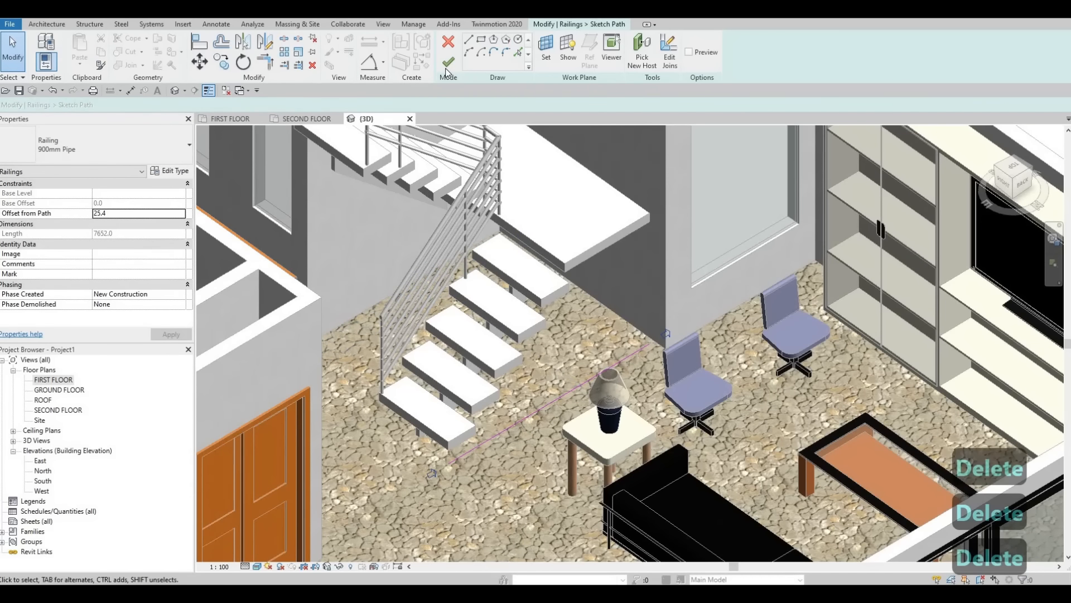
{"action": "left_click", "coordinate": [447, 66]}
{"action": "key", "text": "Escape"}
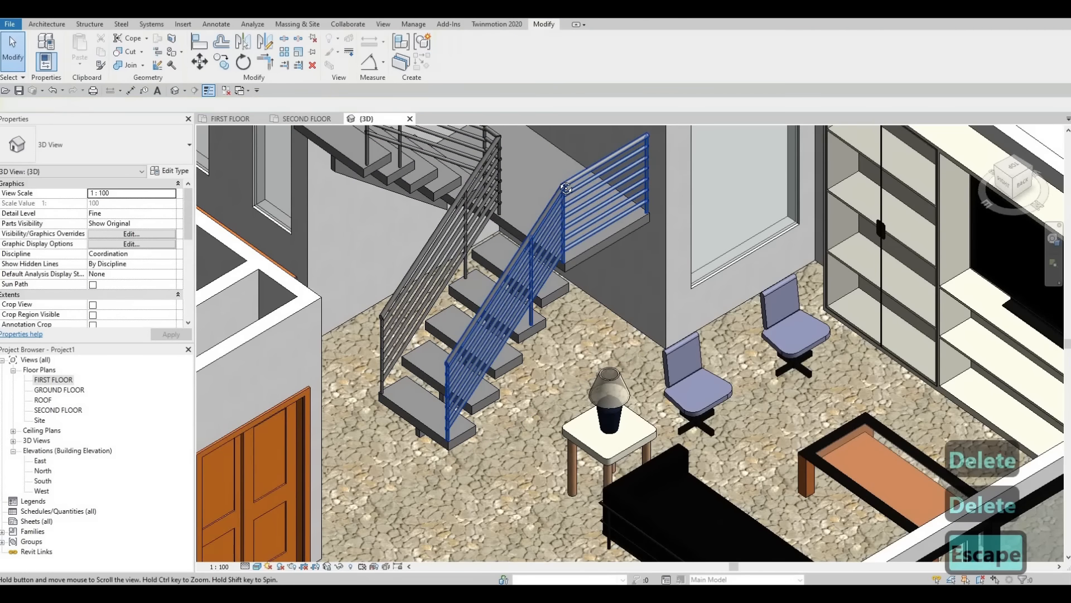
- Change the shortened outer stair railing to the 900mm Rectangular type
{"action": "middle_click_drag", "start_coordinate": [566, 189], "coordinate": [572, 298], "text": "shift"}
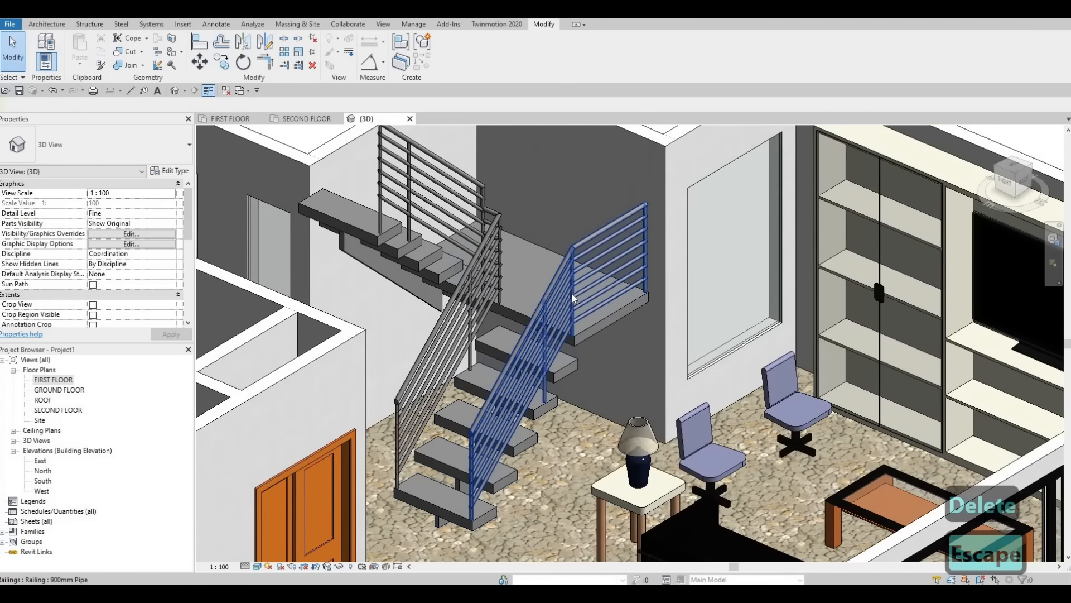
{"action": "left_click", "coordinate": [538, 331]}
{"action": "middle_click_drag", "start_coordinate": [538, 331], "coordinate": [467, 218], "text": "shift"}
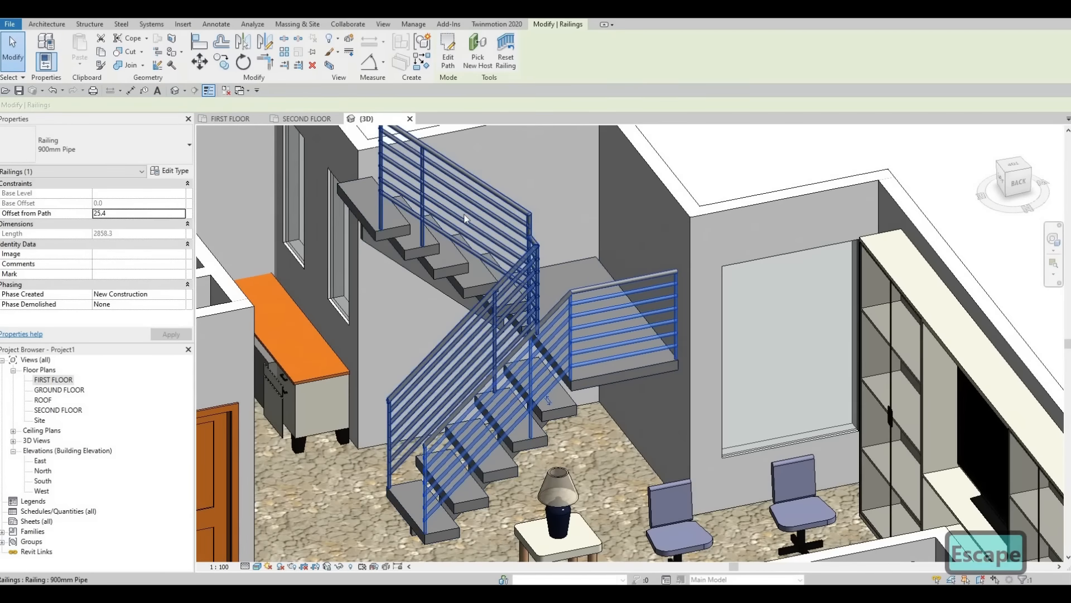
{"action": "middle_click_drag", "start_coordinate": [569, 256], "coordinate": [357, 251], "text": "shift"}
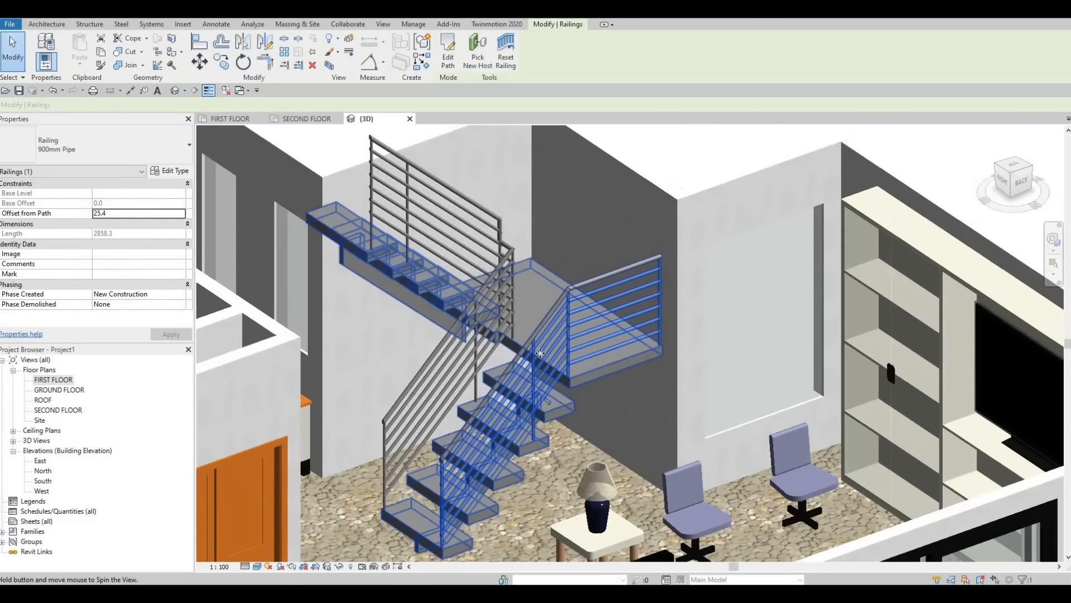
{"action": "left_click", "coordinate": [143, 148]}
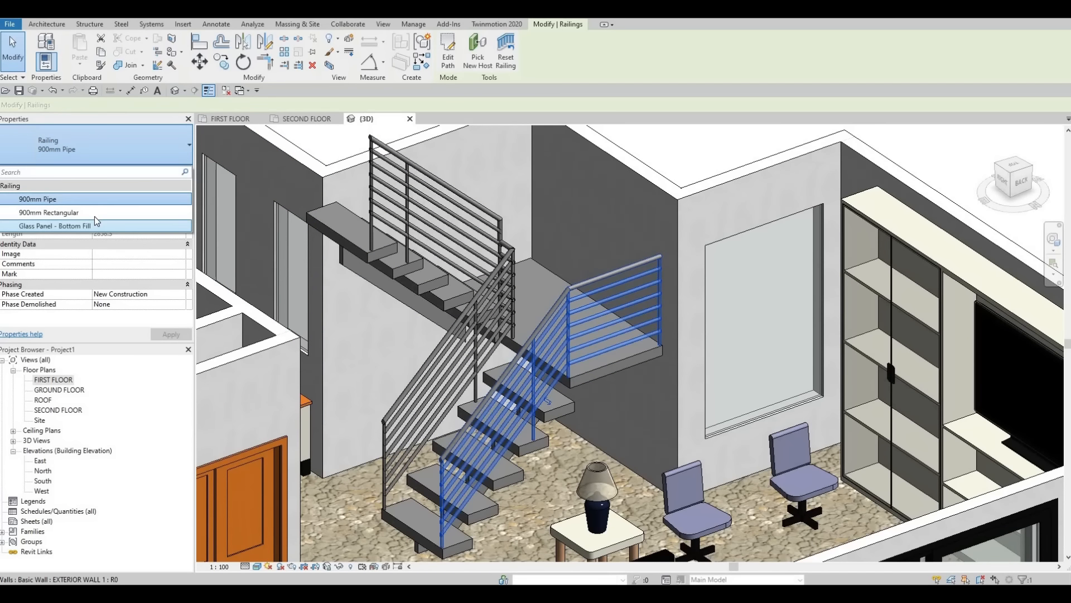
{"action": "left_click", "coordinate": [94, 215]}
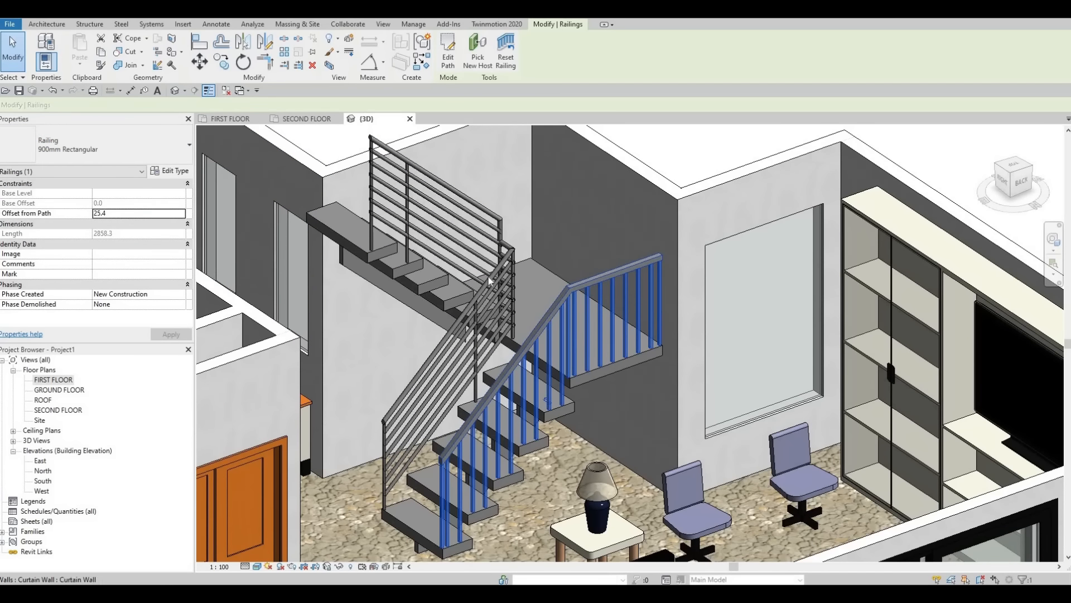
{"action": "key", "text": "Escape"}
- Try the Glass Panel - Bottom Fill type on the inner stair railing and replace it with 900mm Rectangular
{"action": "left_click", "coordinate": [94, 130]}
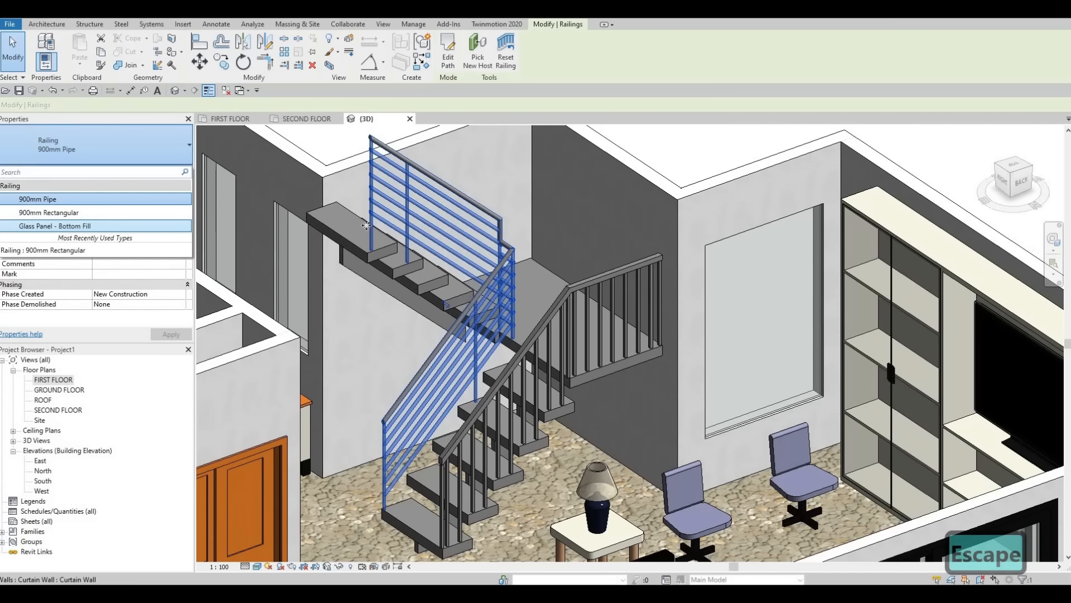
{"action": "key", "text": "Escape"}
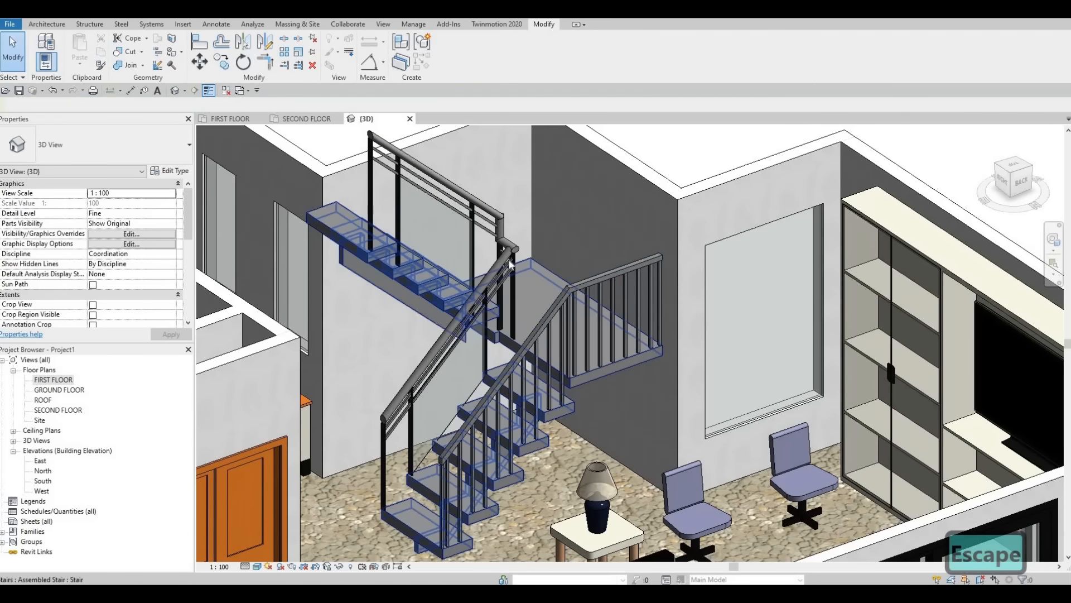
{"action": "left_click", "coordinate": [510, 263]}
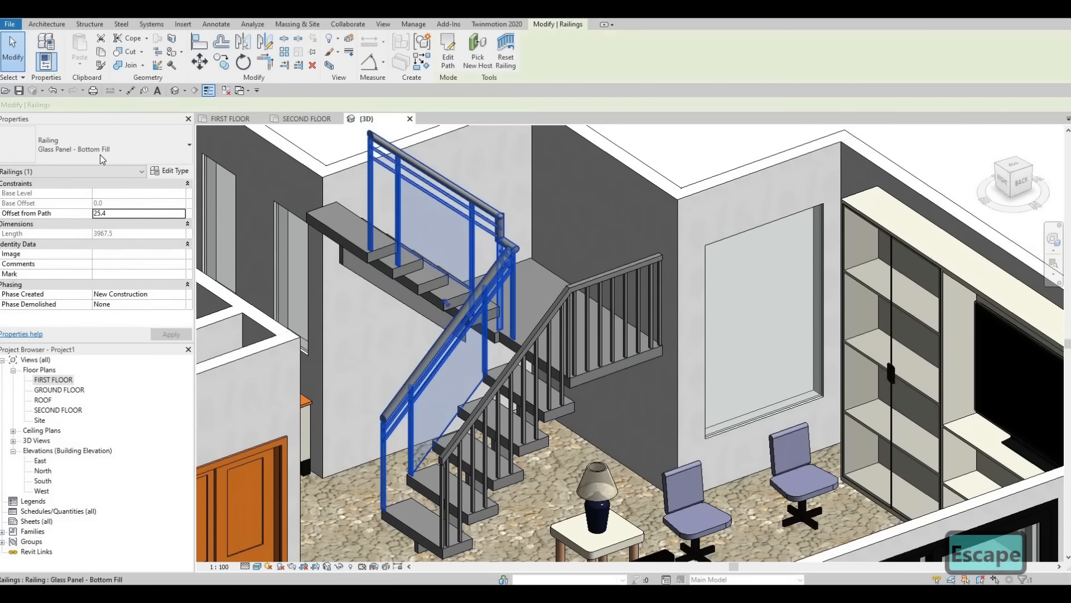
{"action": "left_click", "coordinate": [106, 212]}
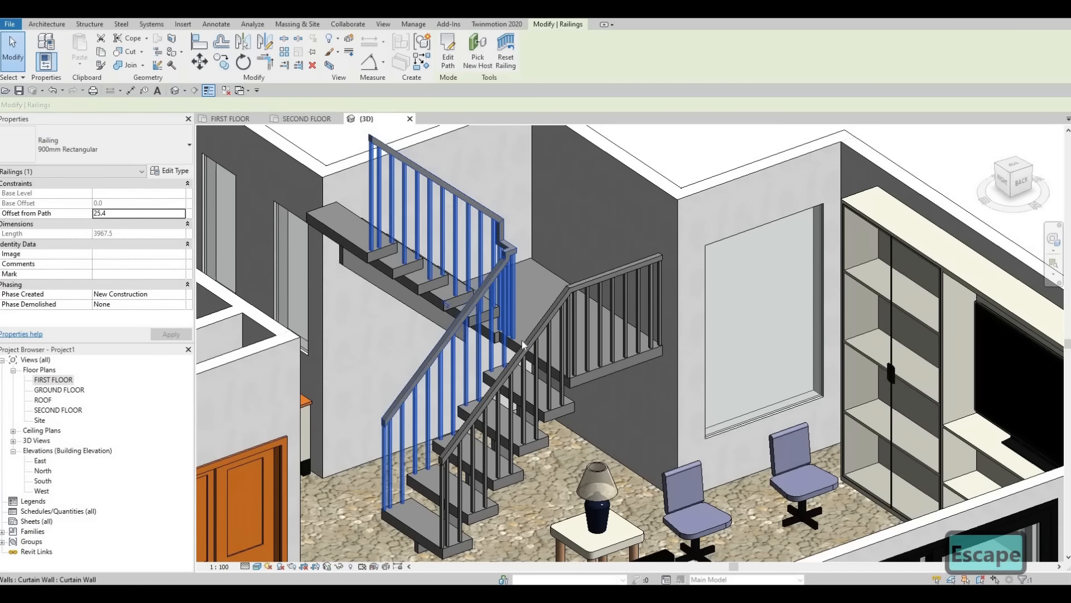
- Open the type properties of the stair's Non-Monolithic Landing type from the assembled stair's type settings
{"action": "key", "text": "Escape"}
{"action": "middle_click_drag", "start_coordinate": [523, 344], "coordinate": [577, 342], "text": "shift"}
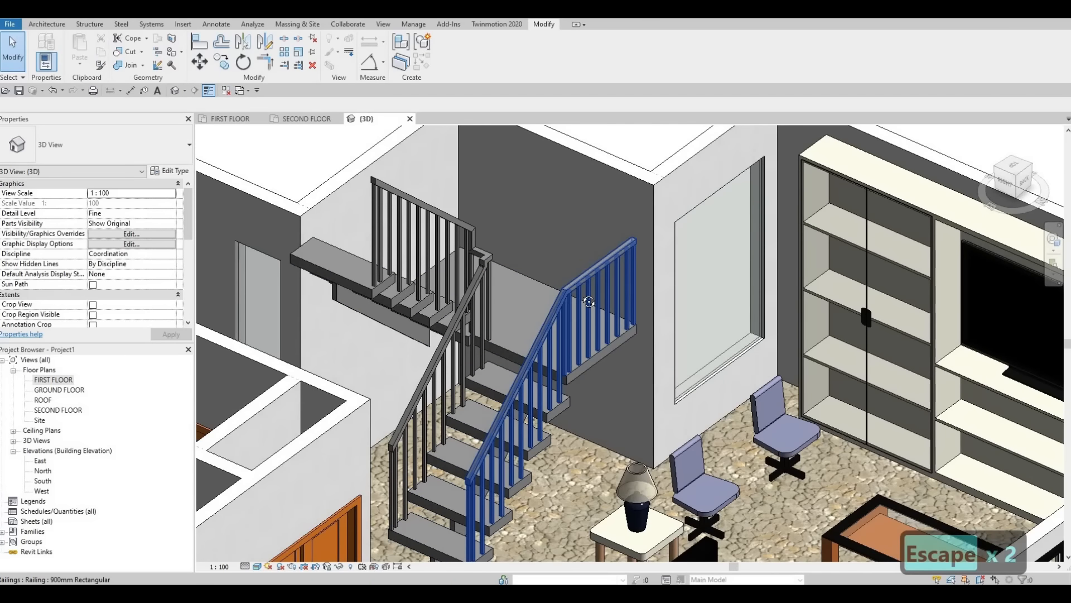
{"action": "middle_click_drag", "start_coordinate": [589, 301], "coordinate": [523, 302], "text": "shift"}
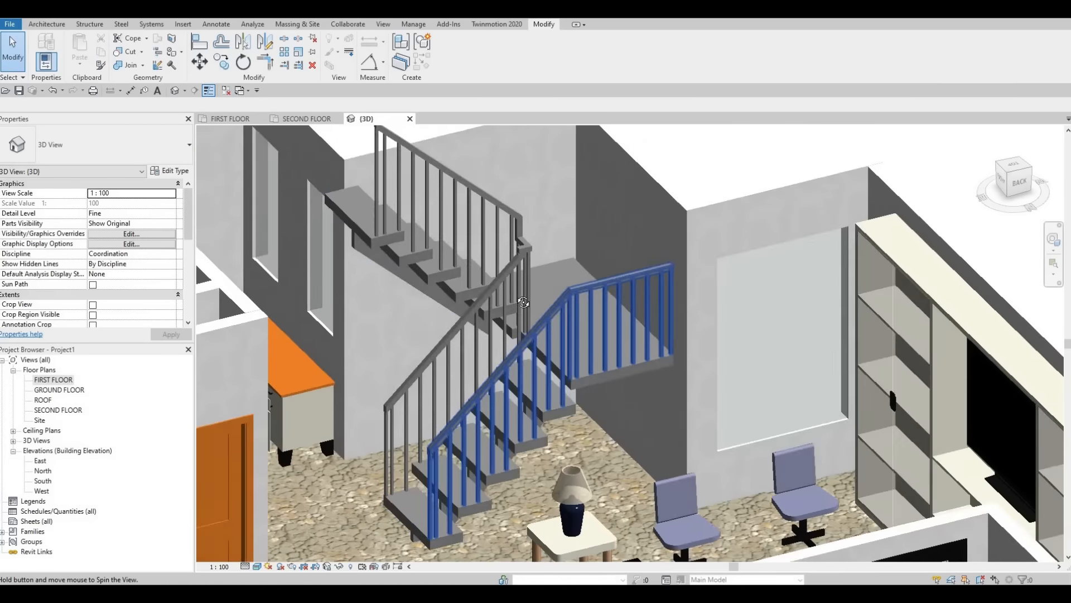
{"action": "middle_click_drag", "start_coordinate": [533, 349], "coordinate": [558, 242], "text": "shift"}
{"action": "scroll", "coordinate": [554, 342], "scroll_direction": "up", "scroll_amount": 1}
{"action": "middle_click_drag", "start_coordinate": [570, 375], "coordinate": [575, 249]}
{"action": "middle_click_drag", "start_coordinate": [607, 196], "coordinate": [607, 194], "text": "shift"}
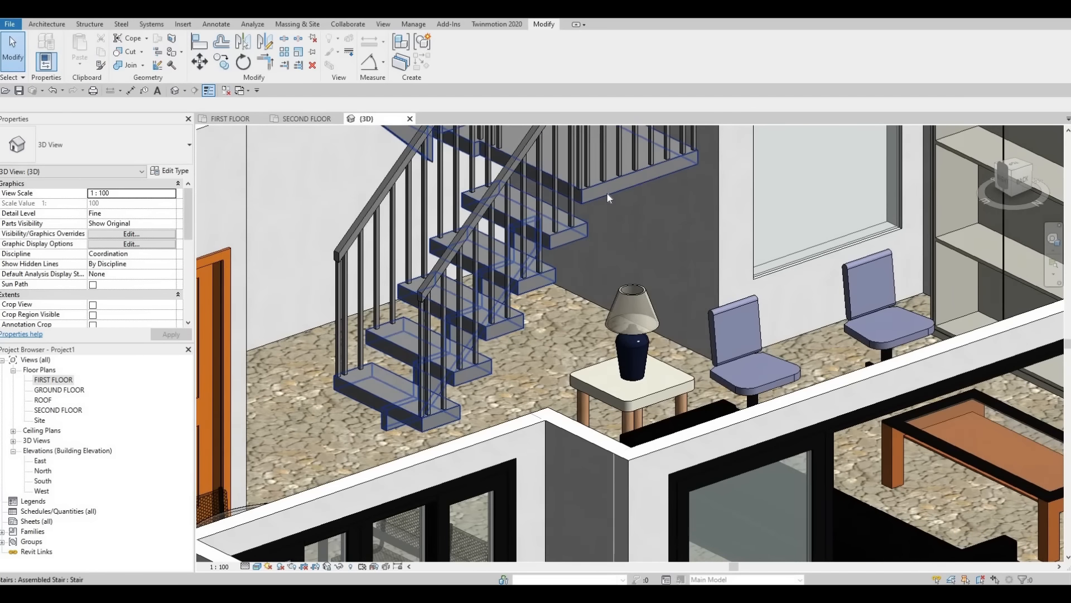
{"action": "left_click", "coordinate": [332, 194]}
{"action": "left_click", "coordinate": [171, 170]}
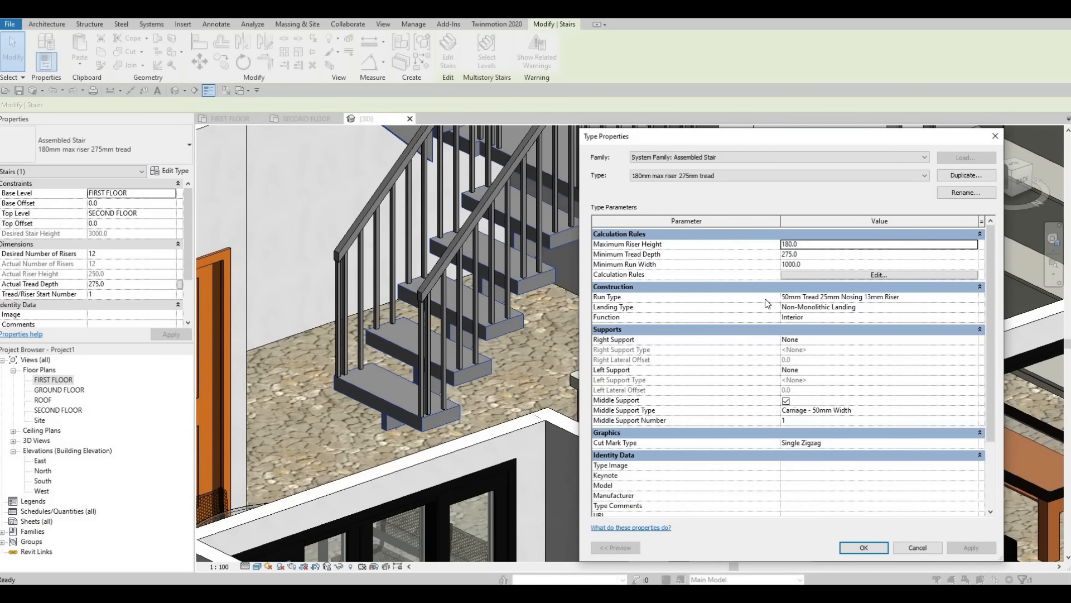
{"action": "left_click", "coordinate": [955, 300]}
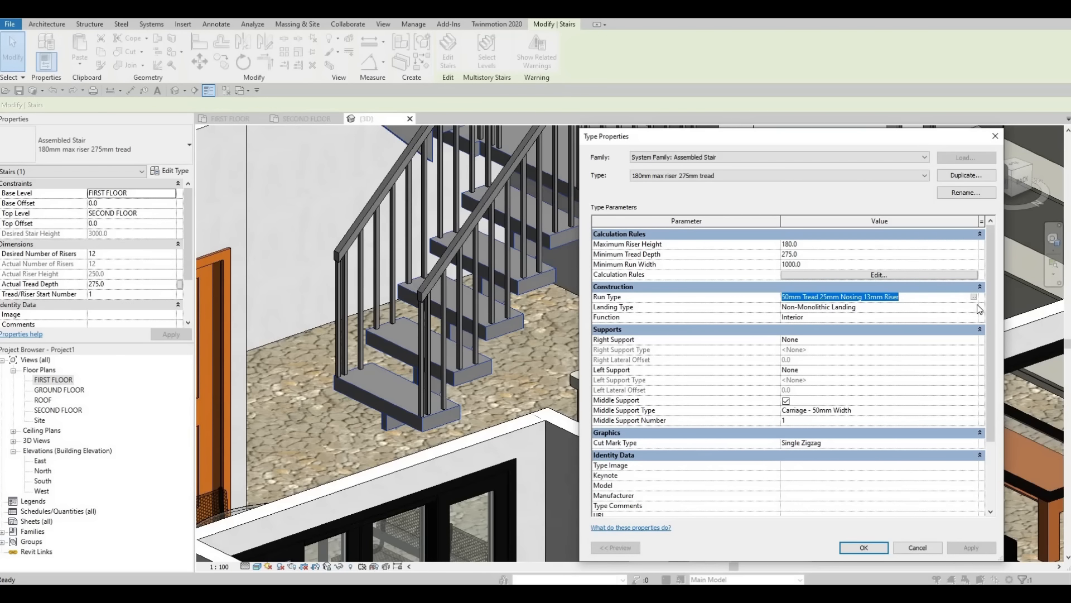
{"action": "left_click", "coordinate": [976, 309]}
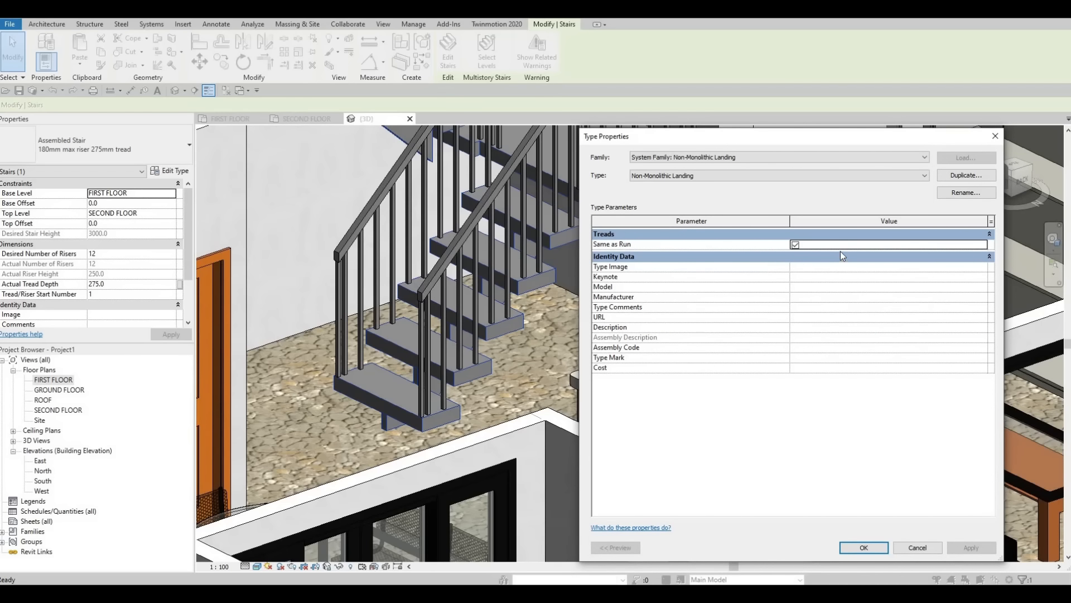
- Turn off Same as Run for the stair's landing type and set its tread thickness to 500 mm
{"action": "left_click", "coordinate": [795, 244]}
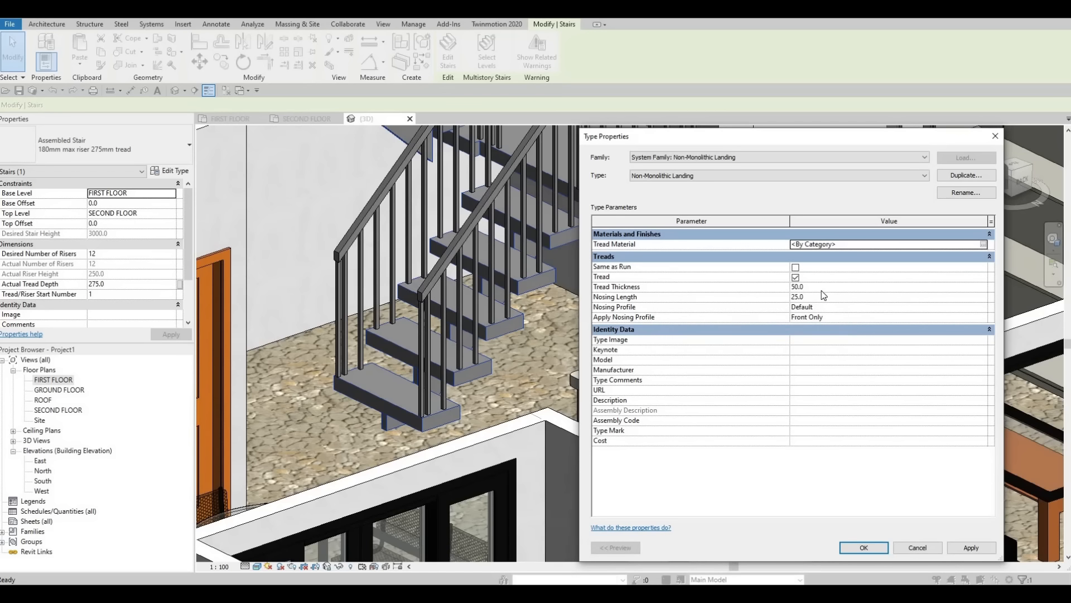
{"action": "key", "text": "Tab"}
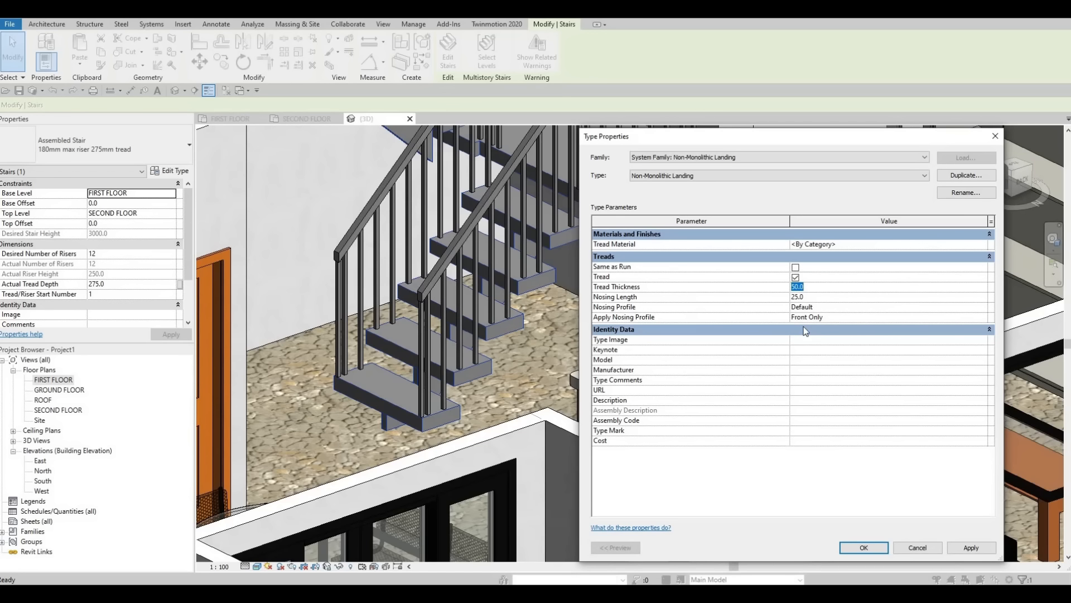
{"action": "type", "text": "500"}
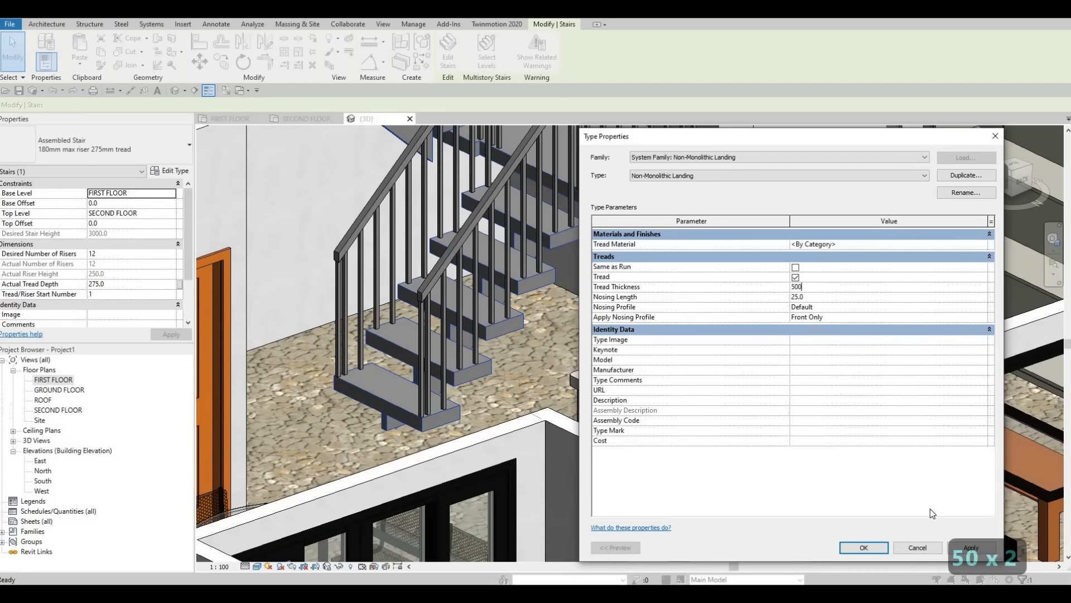
{"action": "left_click", "coordinate": [959, 546]}
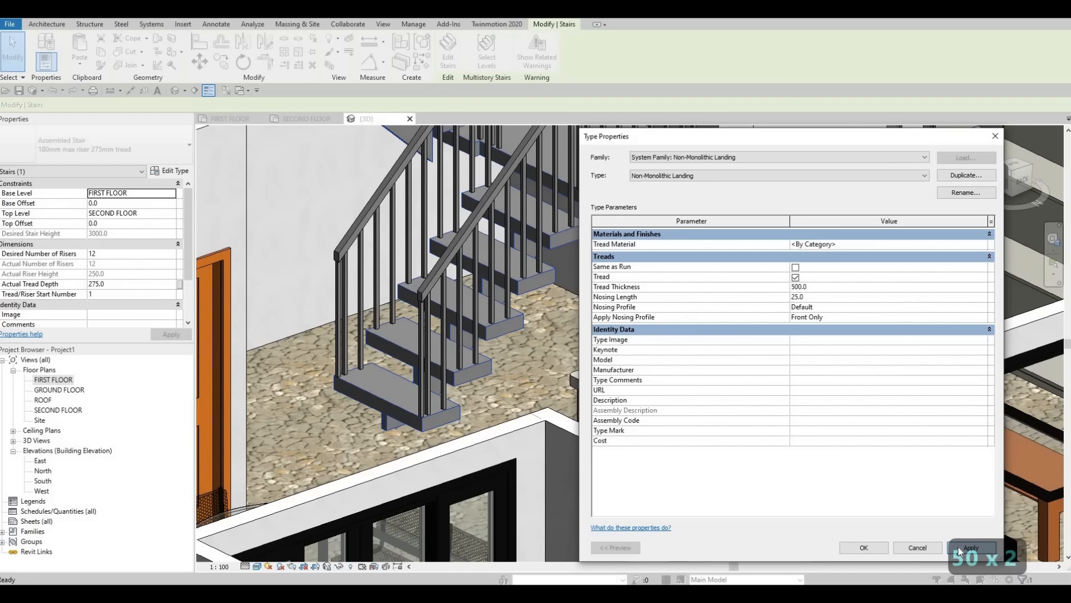
{"action": "left_click", "coordinate": [879, 548]}
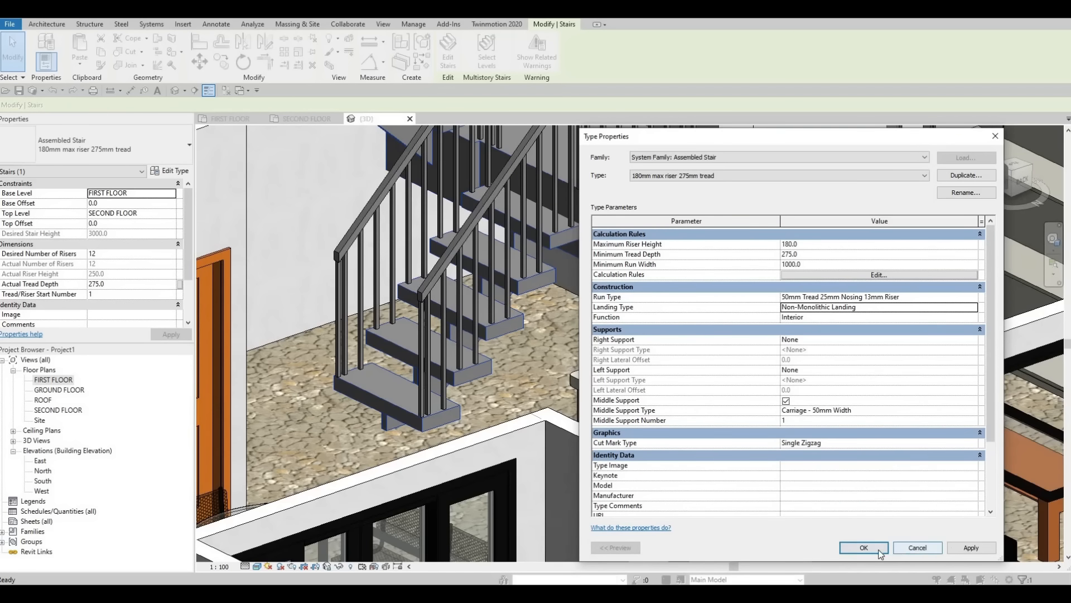
{"action": "left_click", "coordinate": [864, 548]}
- Set the tread thickness of the stair's Non-Monolithic Landing type to 700 mm
{"action": "scroll", "coordinate": [647, 329], "scroll_direction": "up", "scroll_amount": 3}
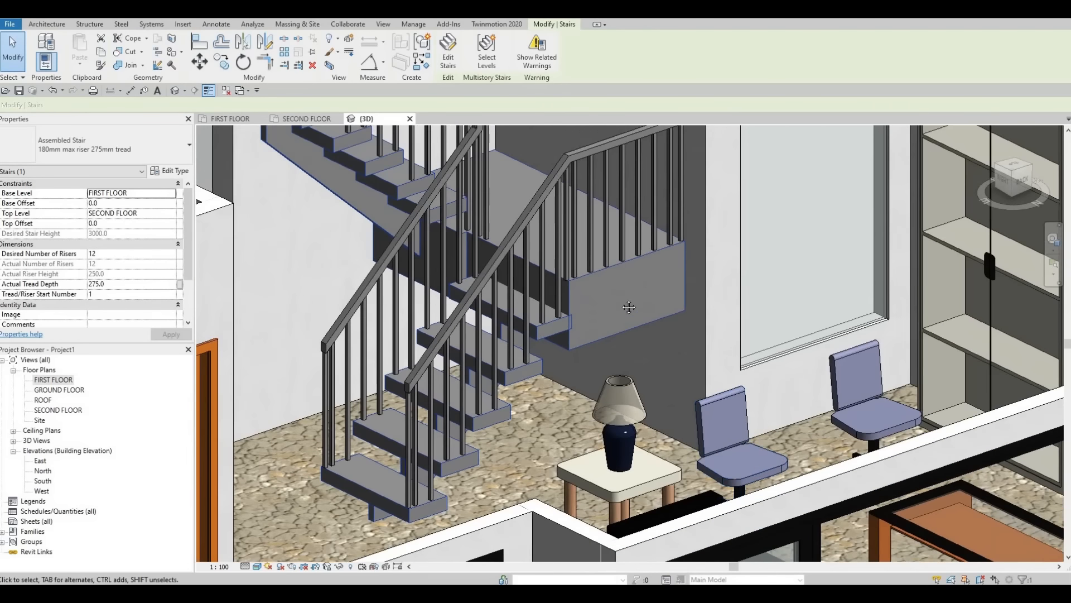
{"action": "scroll", "coordinate": [620, 265], "scroll_direction": "down", "scroll_amount": 3}
{"action": "middle_click_drag", "start_coordinate": [616, 262], "coordinate": [599, 208], "text": "shift"}
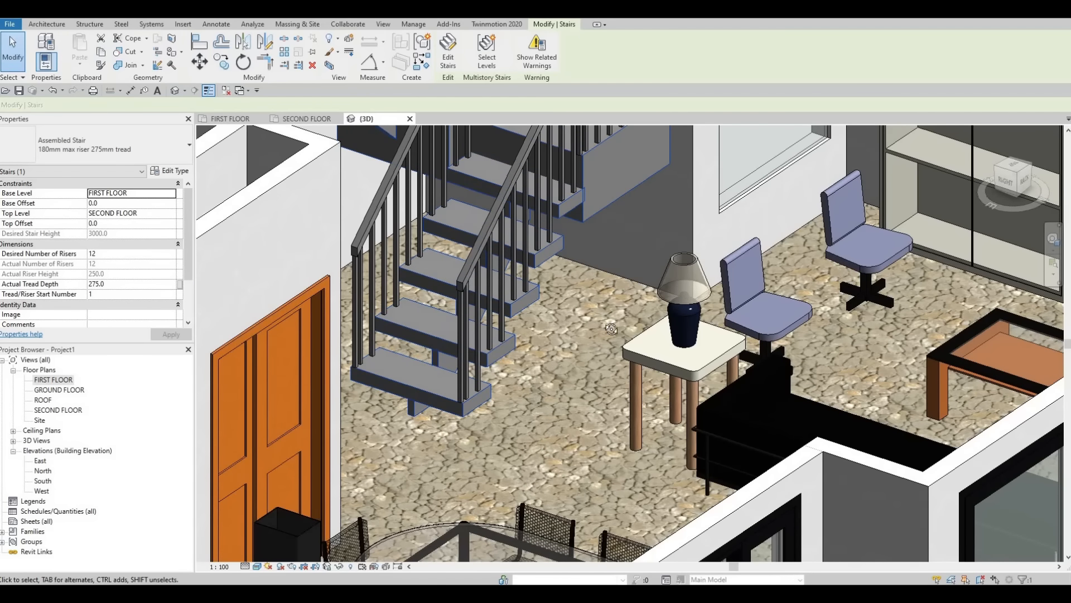
{"action": "middle_click_drag", "start_coordinate": [520, 238], "coordinate": [628, 250], "text": "shift"}
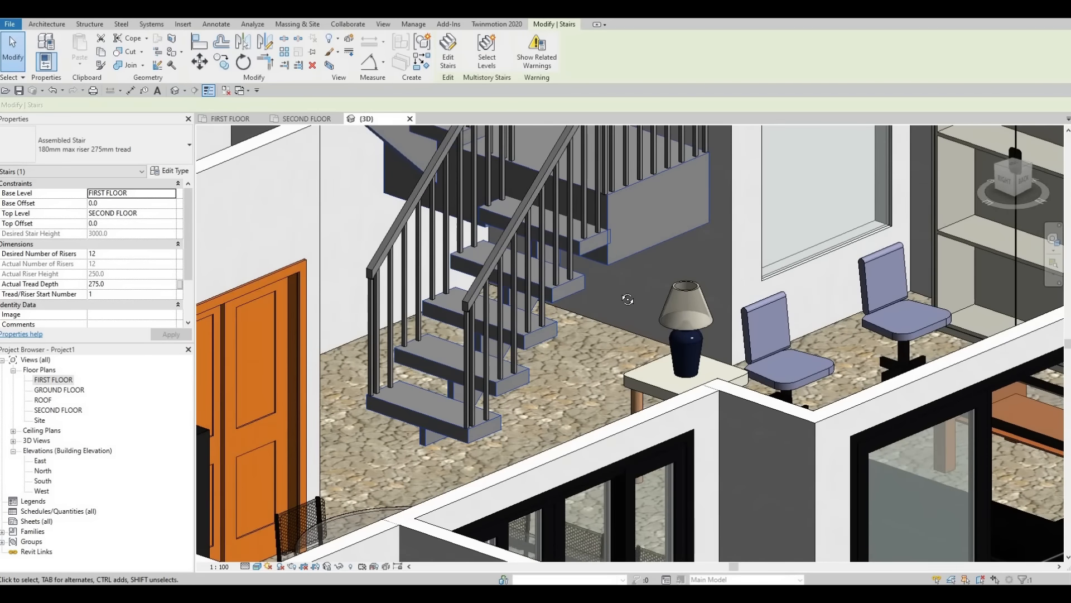
{"action": "middle_click_drag", "start_coordinate": [627, 300], "coordinate": [609, 225], "text": "shift"}
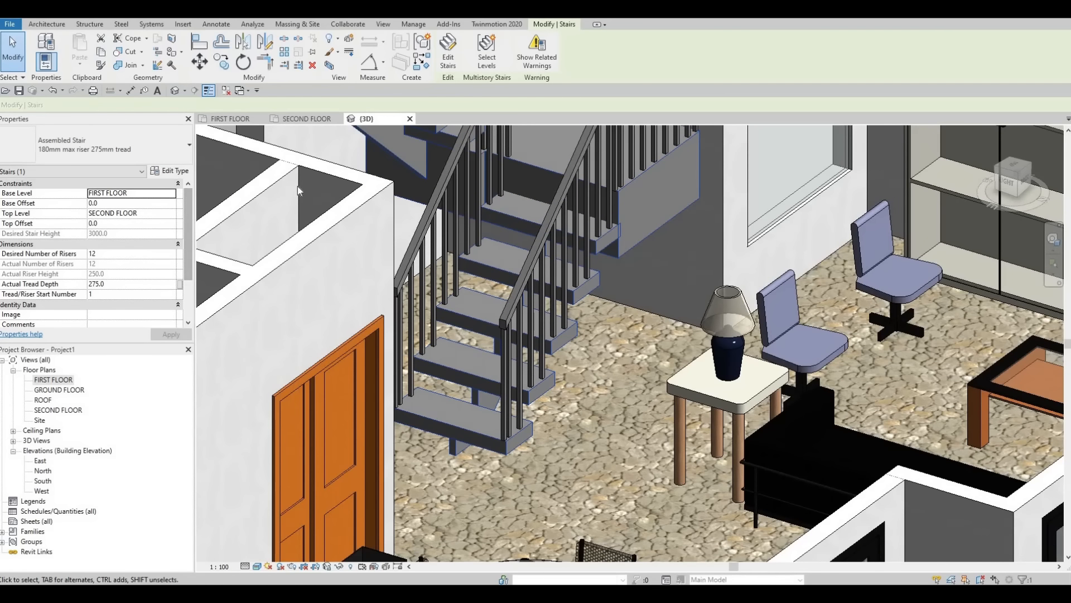
{"action": "left_click", "coordinate": [172, 171]}
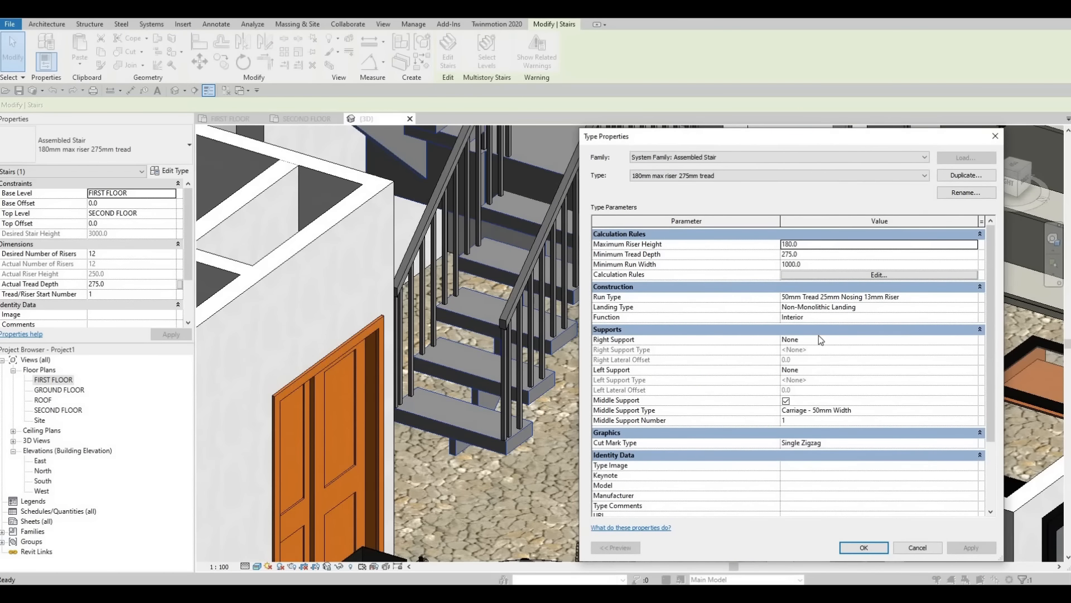
{"action": "left_click", "coordinate": [916, 307]}
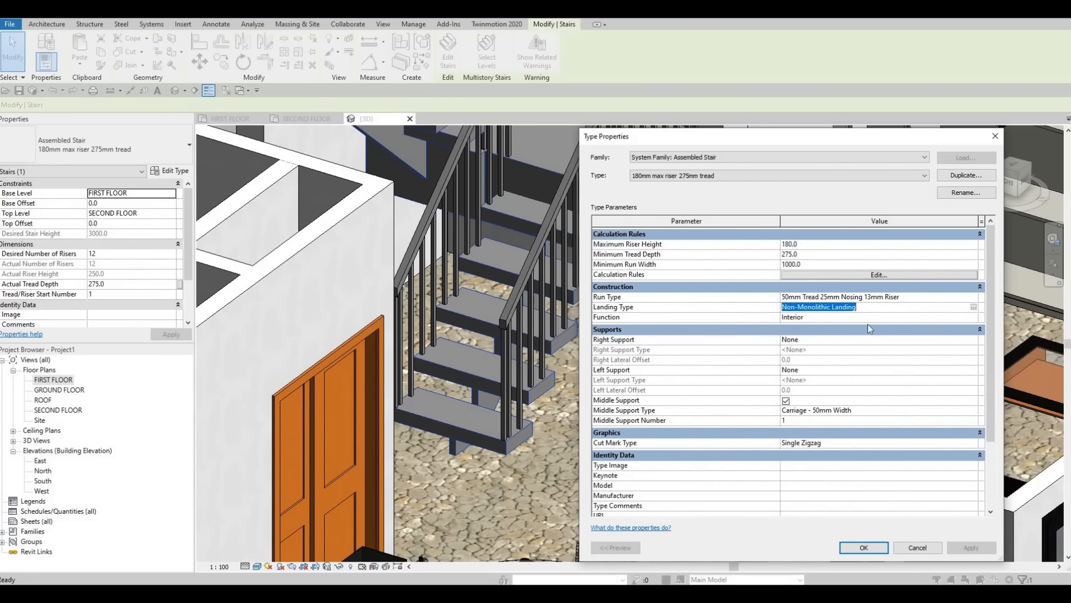
{"action": "left_click", "coordinate": [825, 289]}
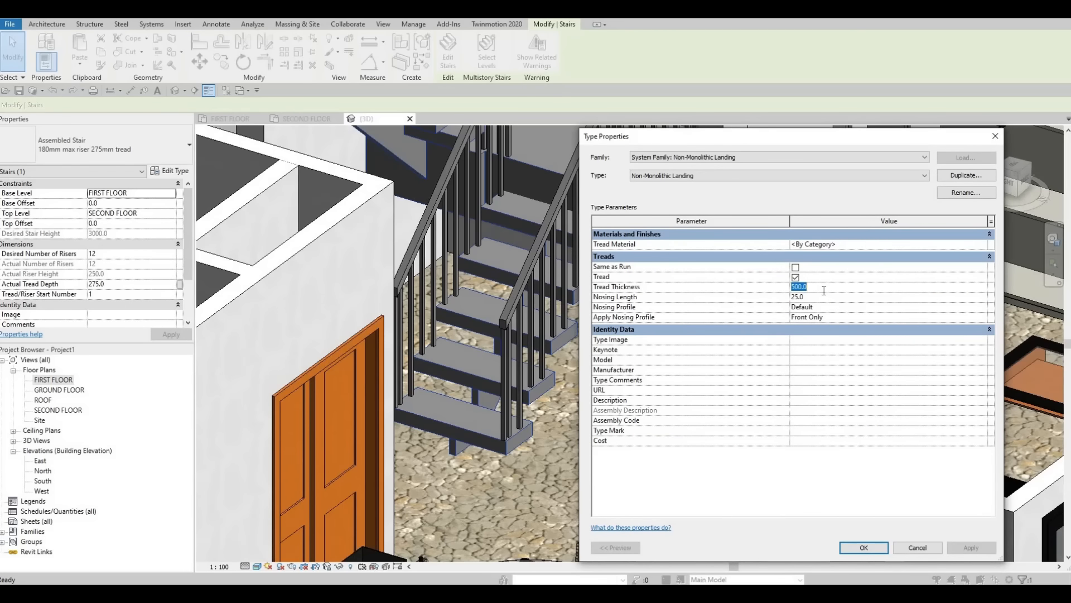
{"action": "type", "text": "6"}
{"action": "key", "text": "BackSpace"}
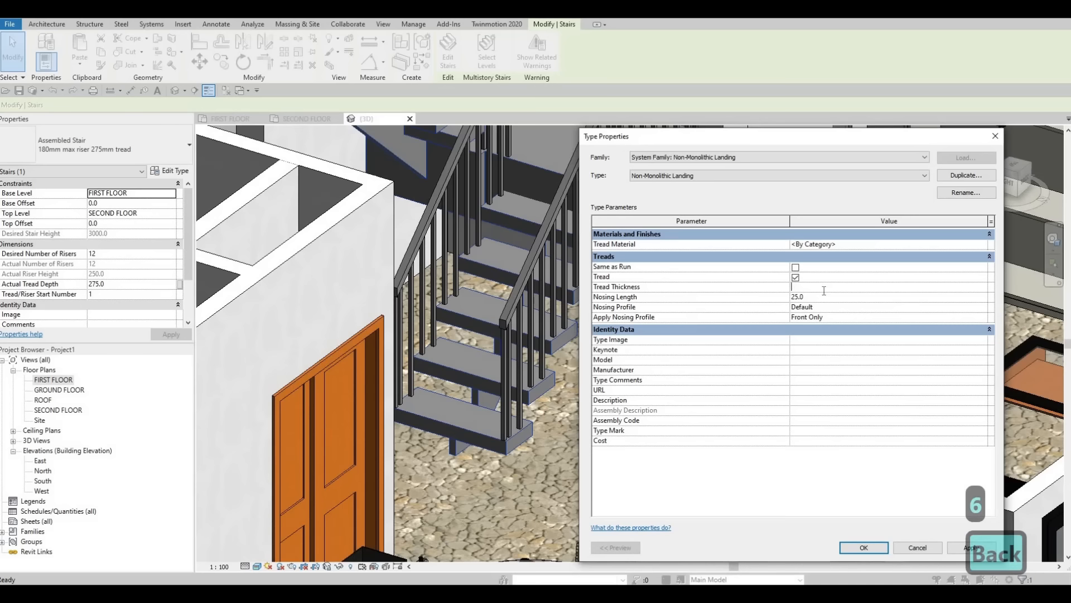
{"action": "type", "text": "700"}
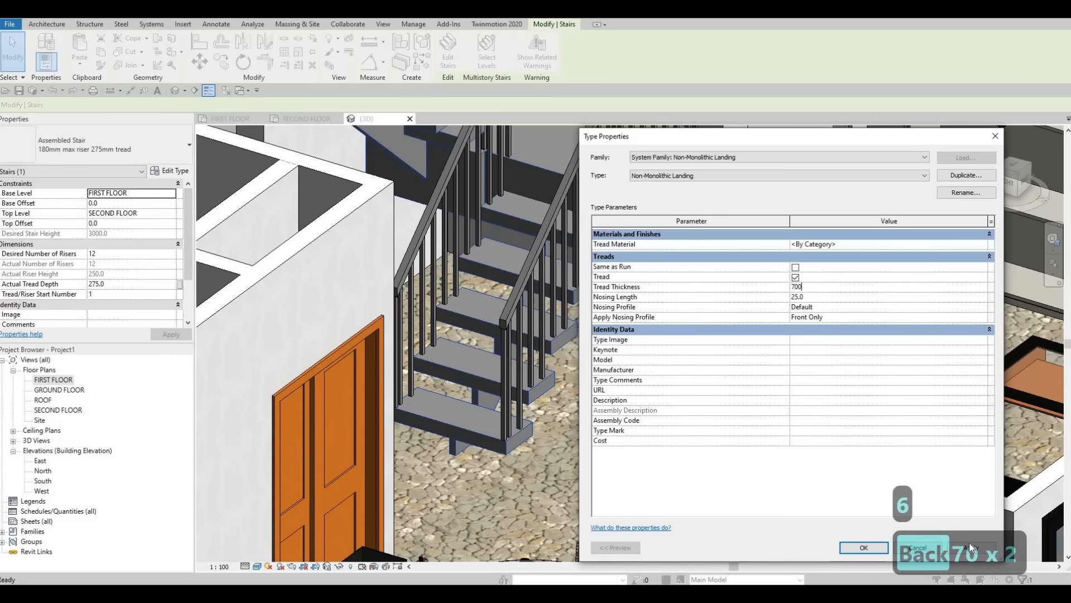
{"action": "left_click", "coordinate": [864, 548]}
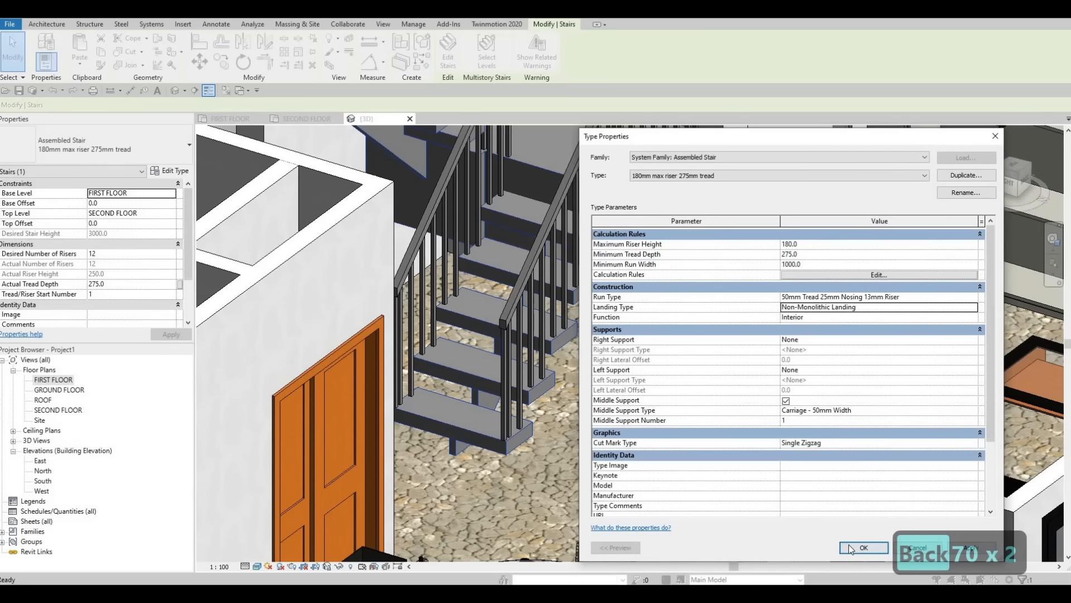
{"action": "left_click", "coordinate": [864, 547]}
{"action": "scroll", "coordinate": [546, 283], "scroll_direction": "up", "scroll_amount": 5}
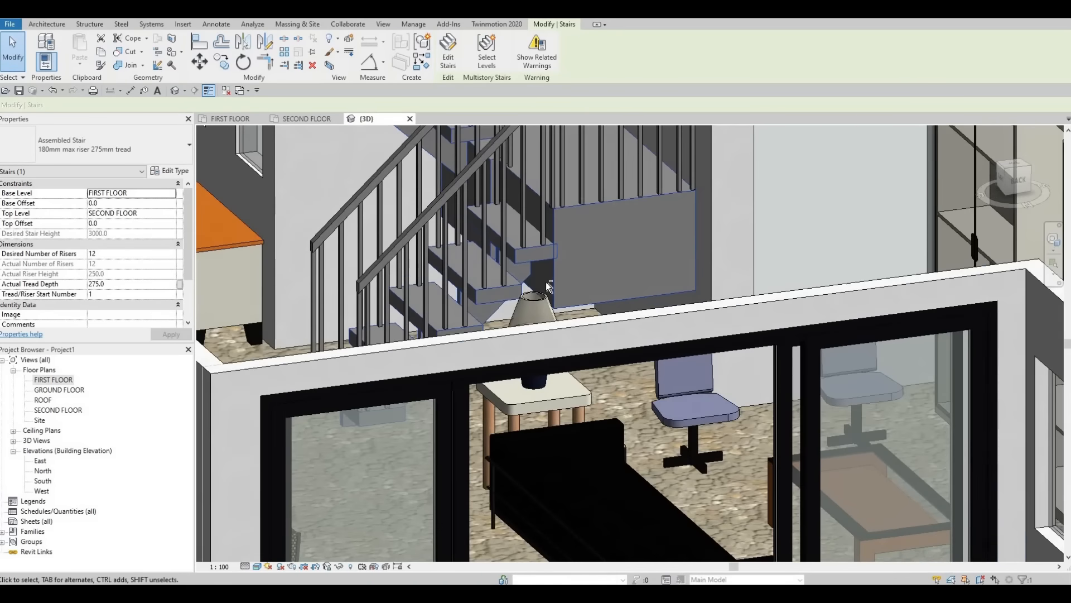
{"action": "middle_click_drag", "start_coordinate": [531, 287], "coordinate": [564, 290], "text": "shift"}
{"action": "key", "text": "Escape"}
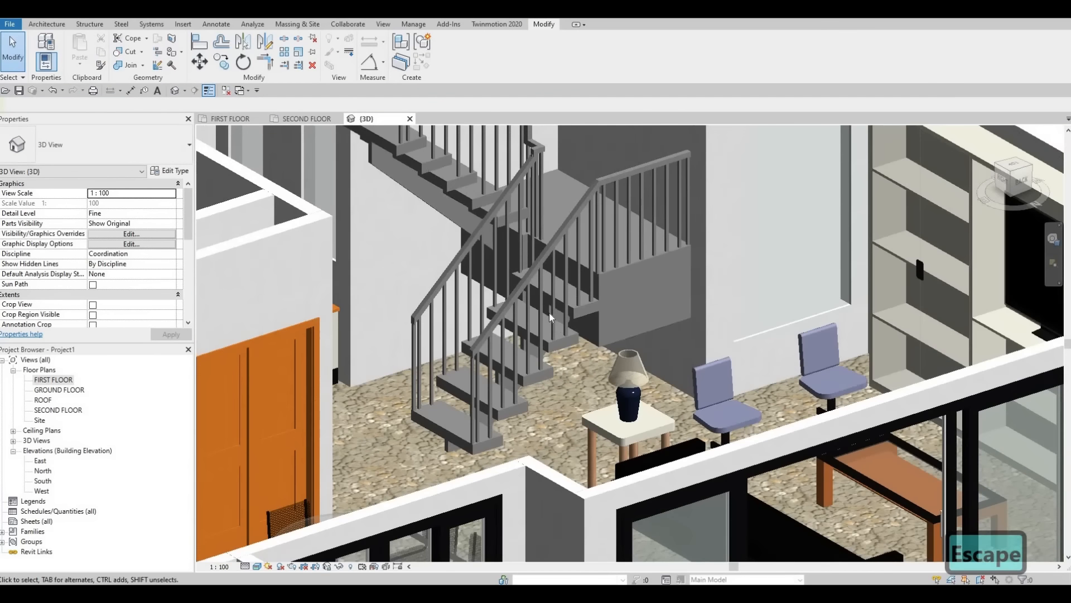
{"action": "left_click", "coordinate": [176, 171]}
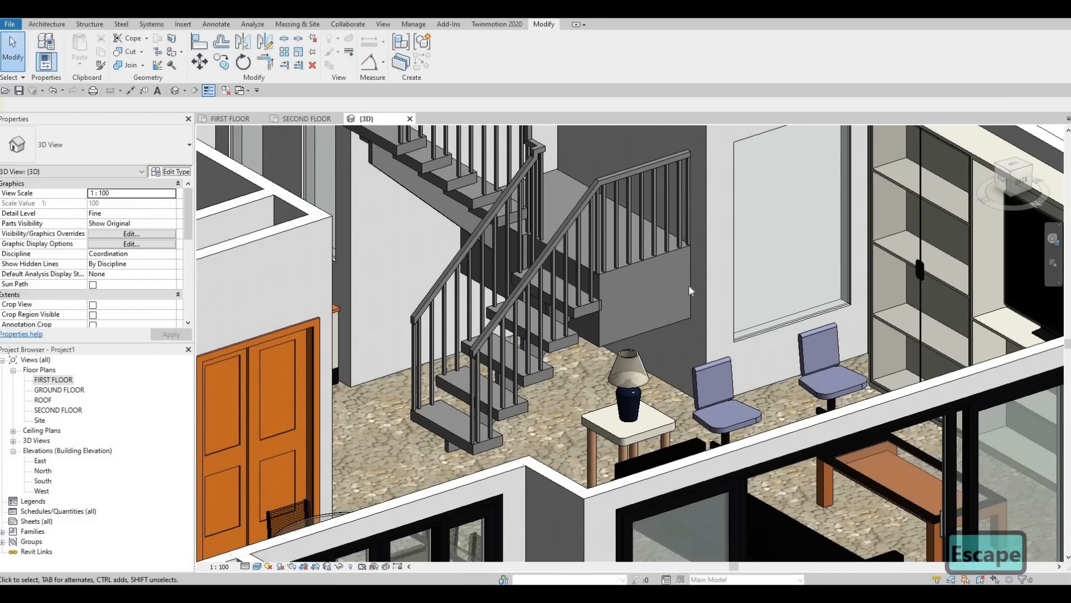
{"action": "key", "text": "Escape"}
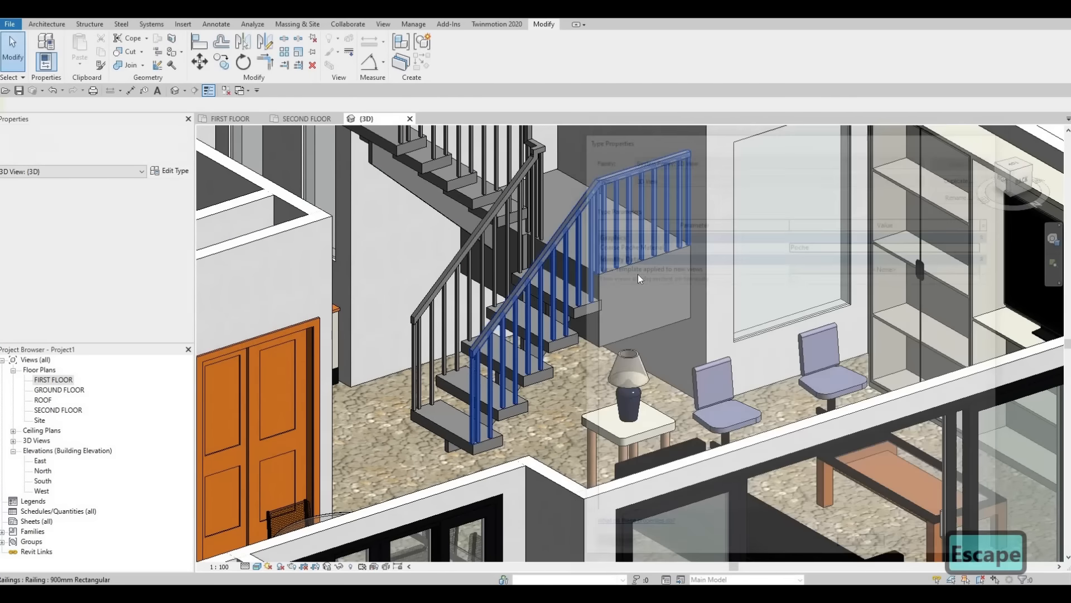
{"action": "key", "text": "Escape"}
- Assign Concrete, C20/25 from the AEC concrete materials as the tread material of the stair's landing type, and apply it
{"action": "left_click", "coordinate": [635, 264]}
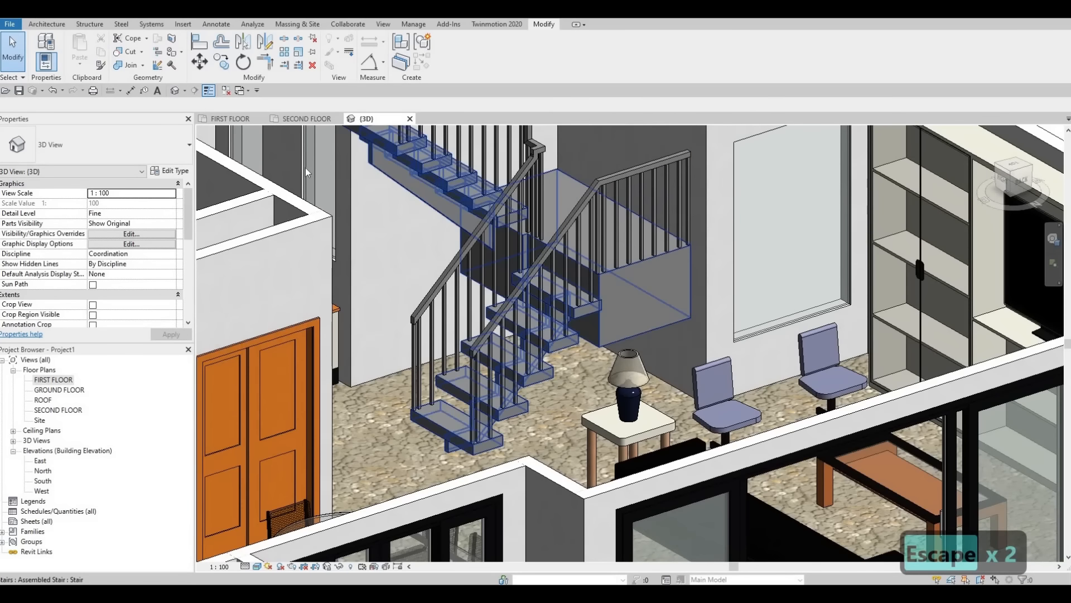
{"action": "left_click", "coordinate": [171, 171]}
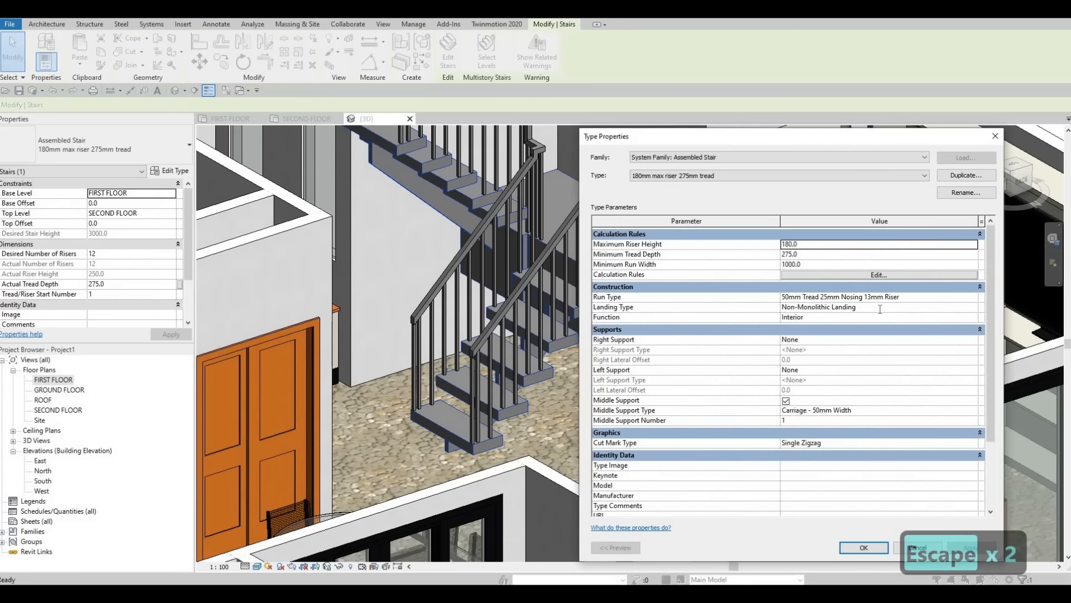
{"action": "left_click", "coordinate": [972, 308]}
{"action": "left_click", "coordinate": [976, 312]}
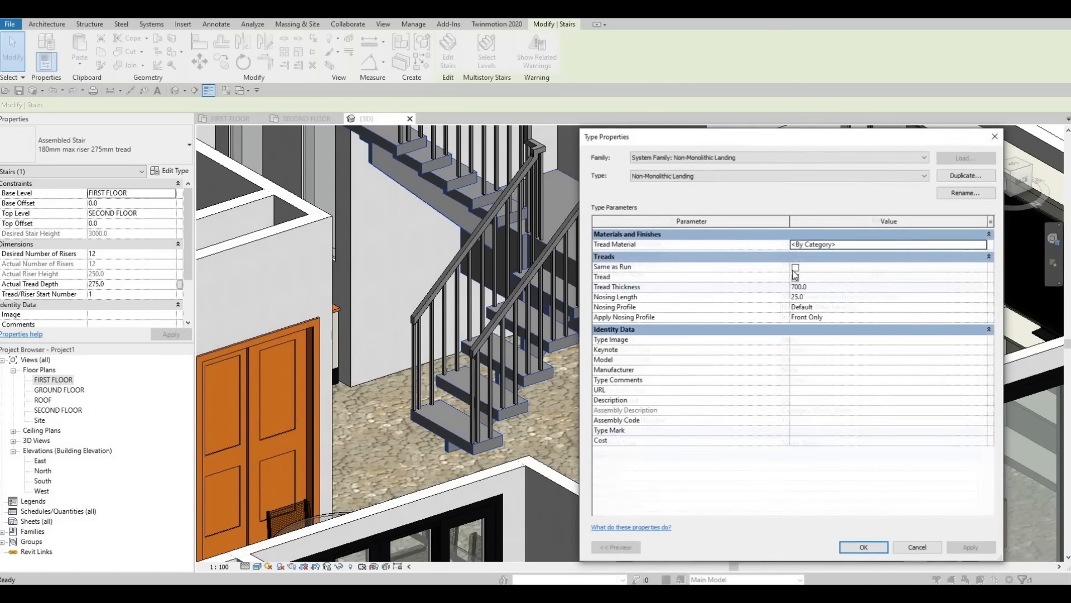
{"action": "left_click", "coordinate": [985, 246]}
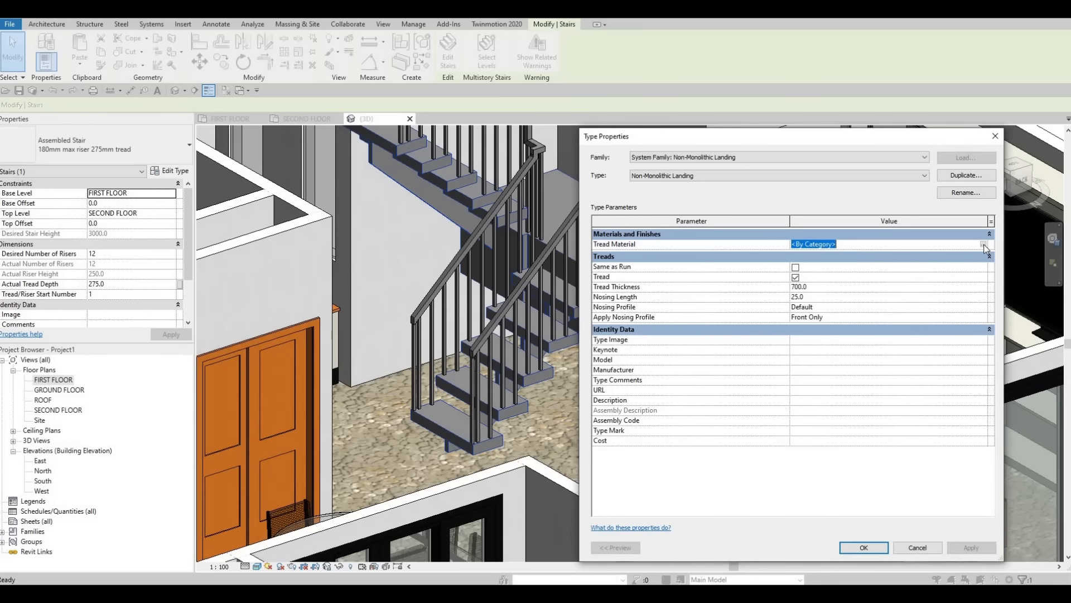
{"action": "left_click", "coordinate": [983, 246]}
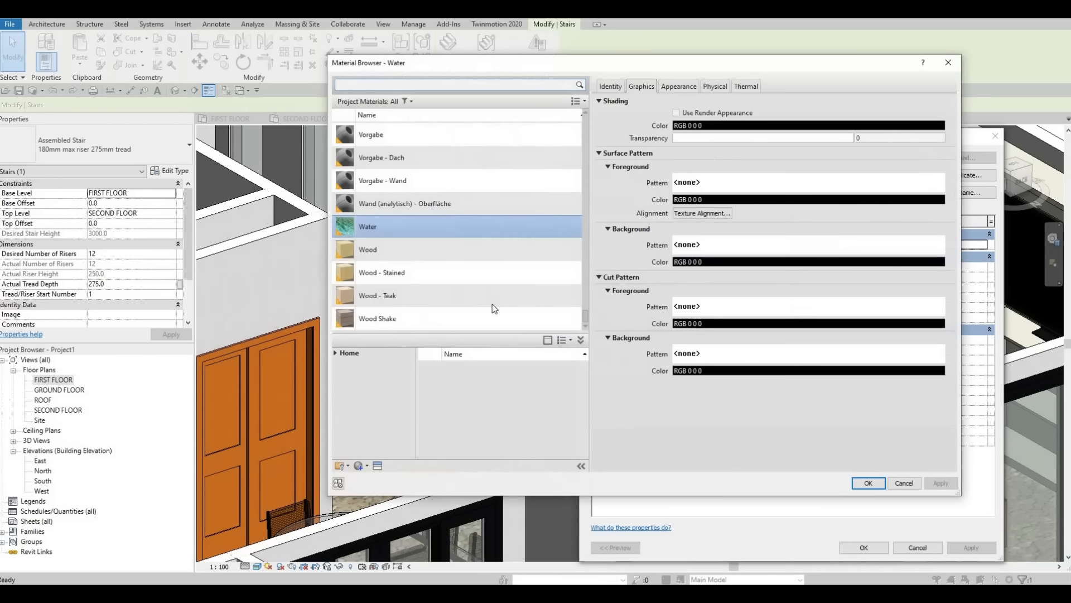
{"action": "left_click", "coordinate": [335, 353]}
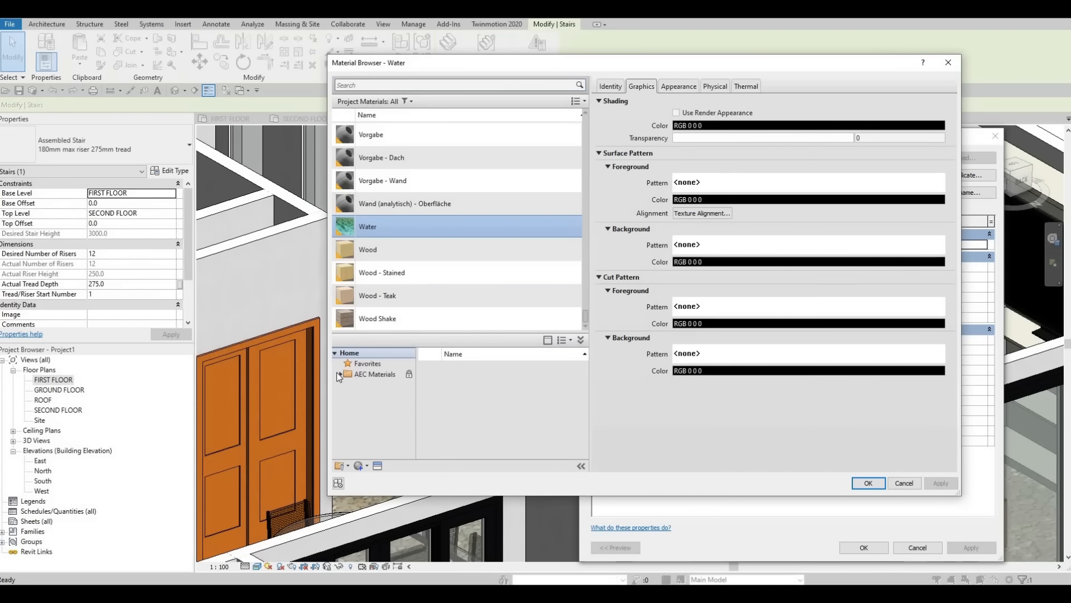
{"action": "left_click", "coordinate": [339, 374]}
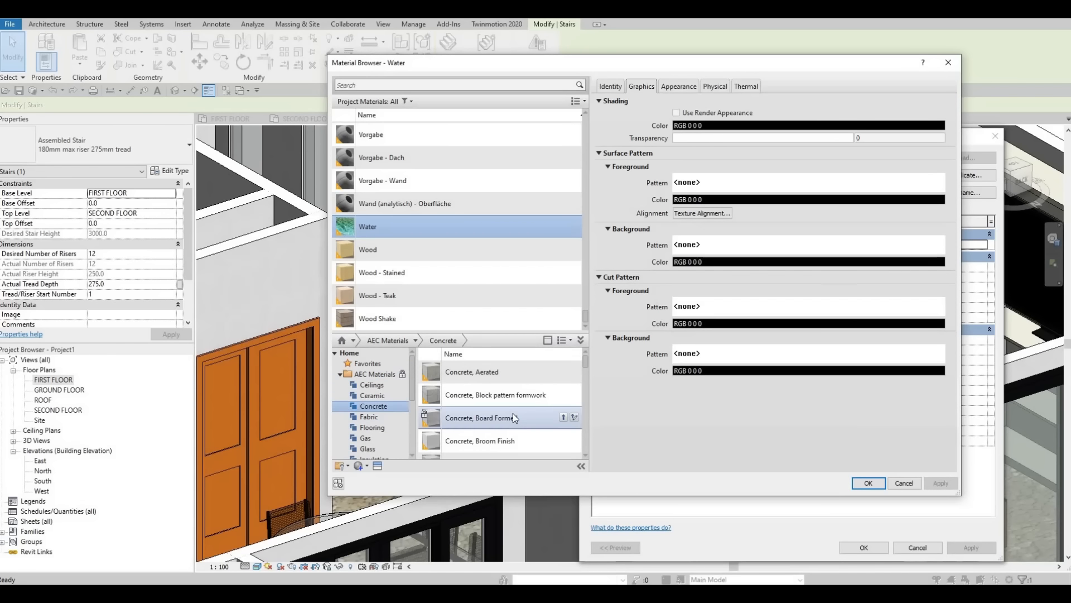
{"action": "scroll", "coordinate": [536, 420], "scroll_direction": "down", "scroll_amount": 3}
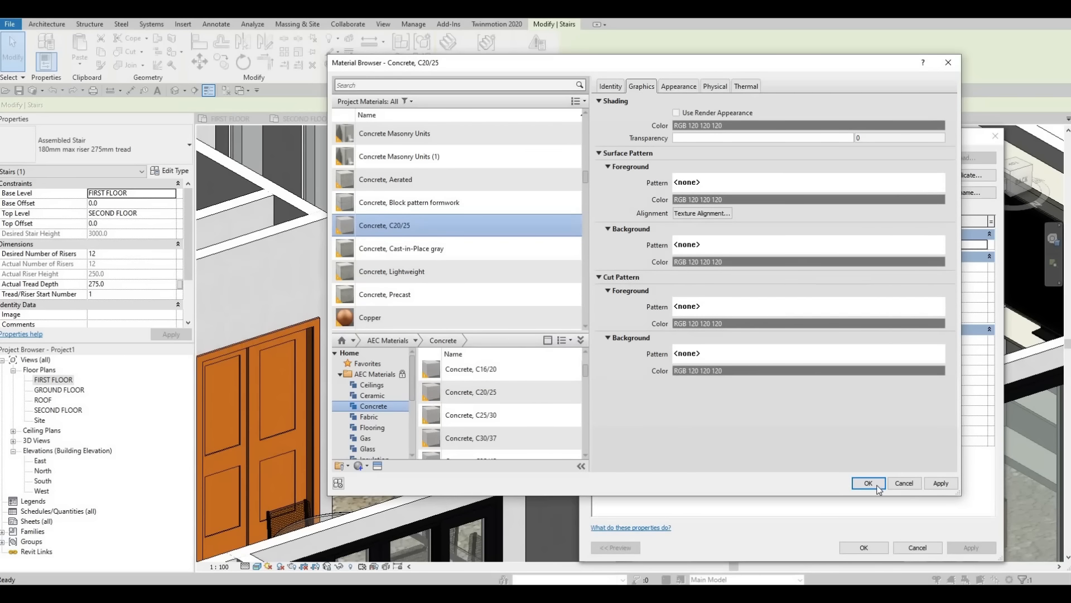
{"action": "left_click", "coordinate": [868, 482]}
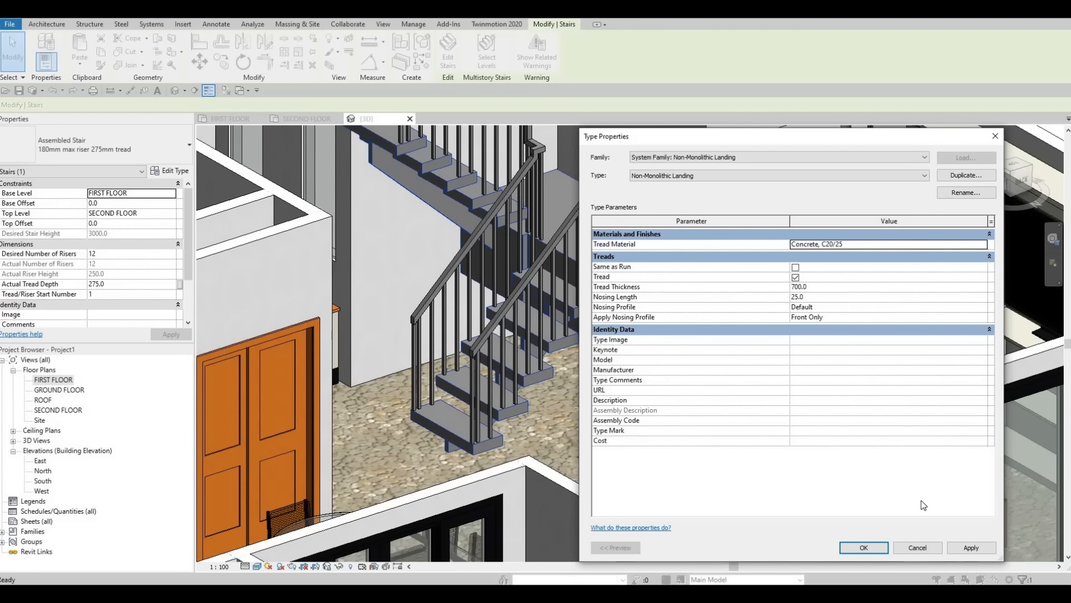
{"action": "left_click", "coordinate": [969, 550]}
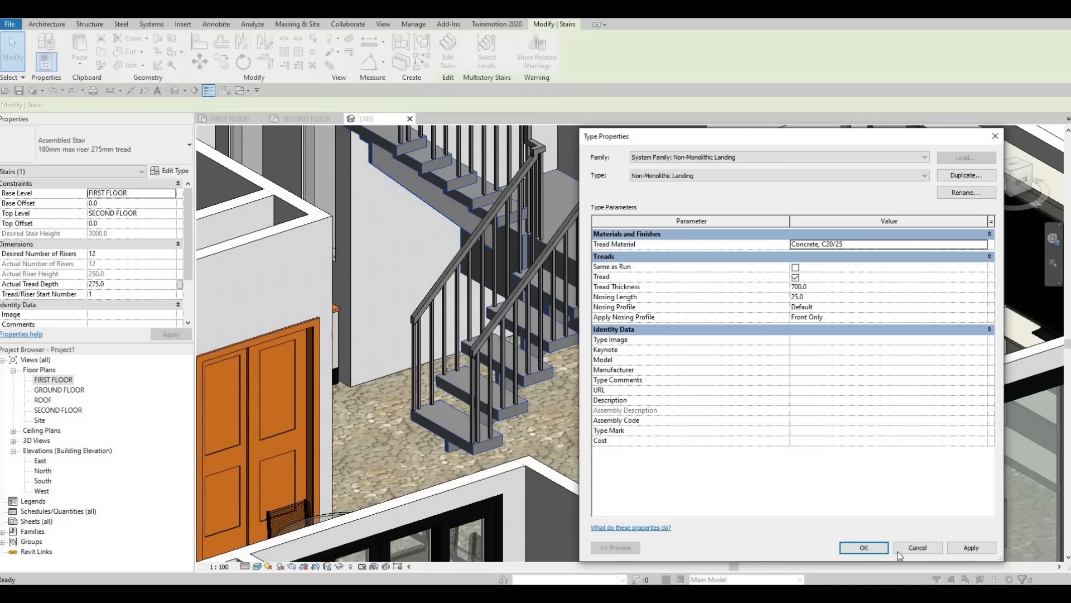
- Assign Concrete, C20/25 as the tread material of the stair's 50mm Tread 25mm Nosing 13mm Riser run type, and apply the stair type changes
{"action": "left_click", "coordinate": [864, 548]}
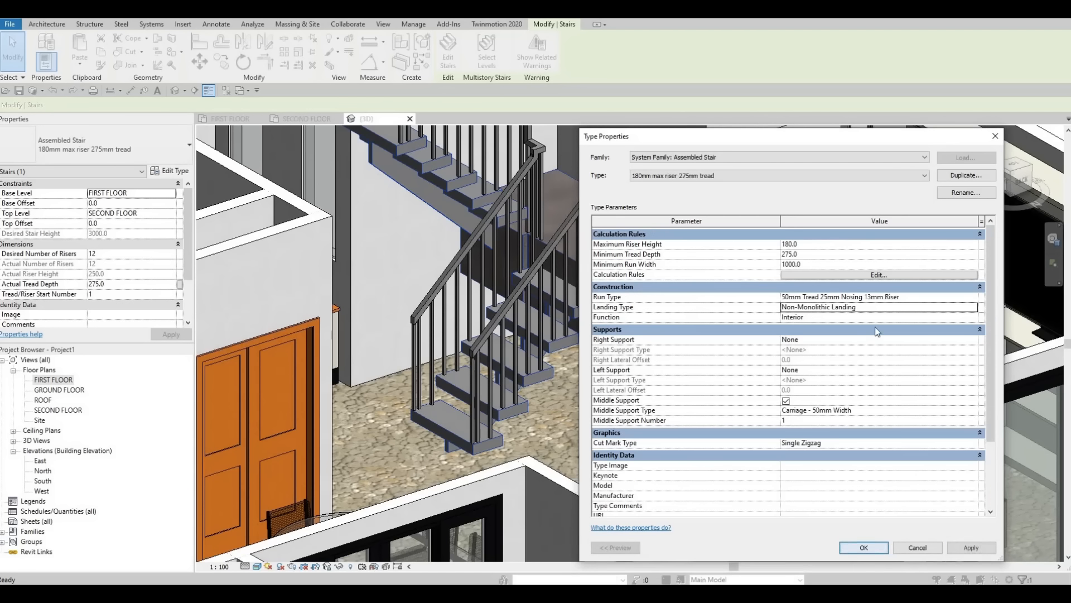
{"action": "left_click", "coordinate": [976, 297]}
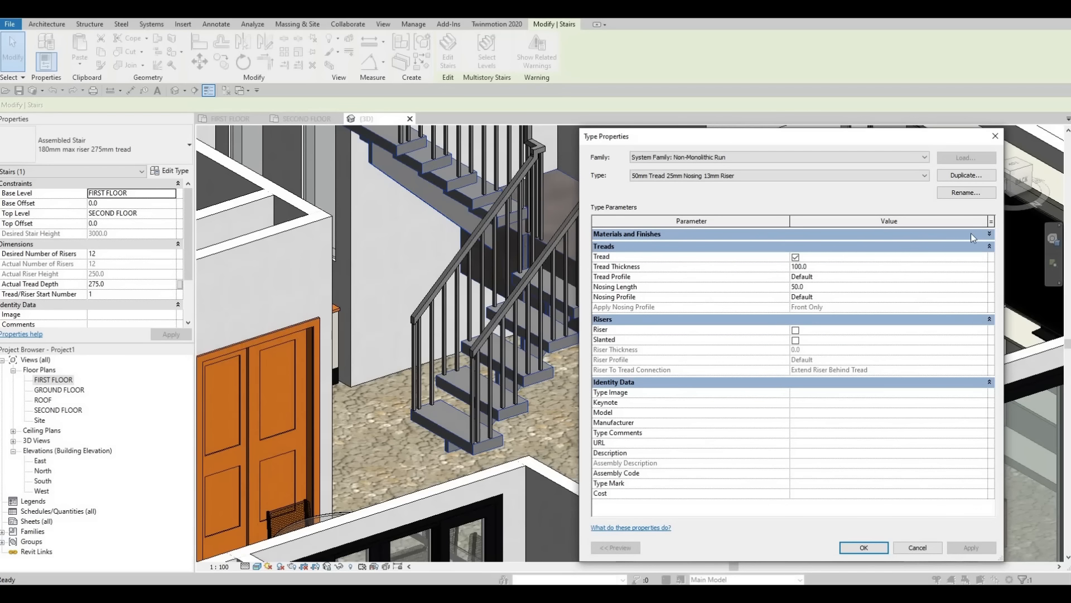
{"action": "left_click", "coordinate": [975, 246]}
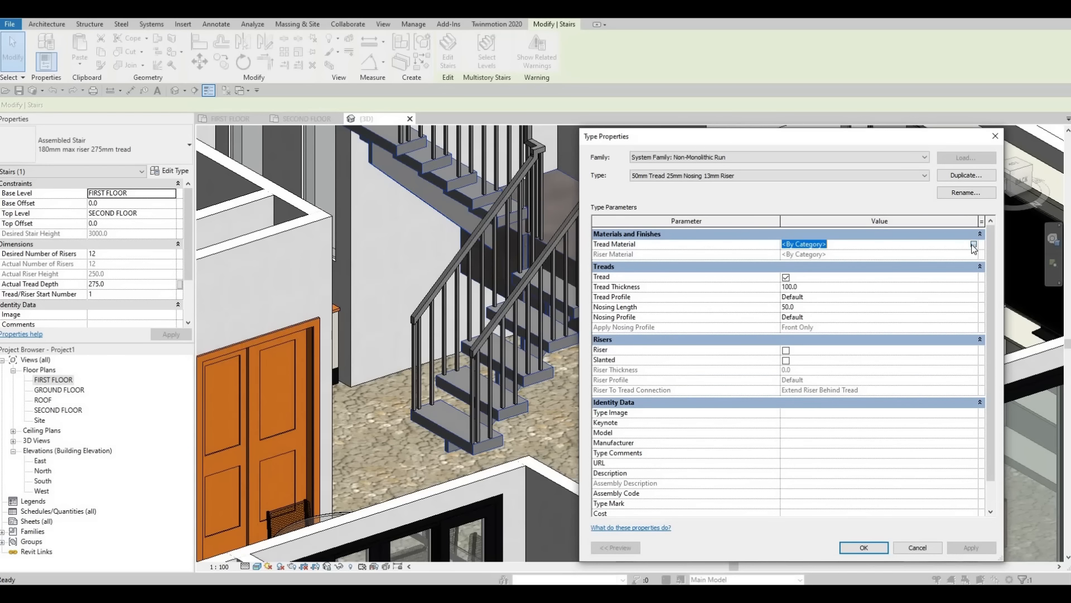
{"action": "left_click", "coordinate": [974, 245]}
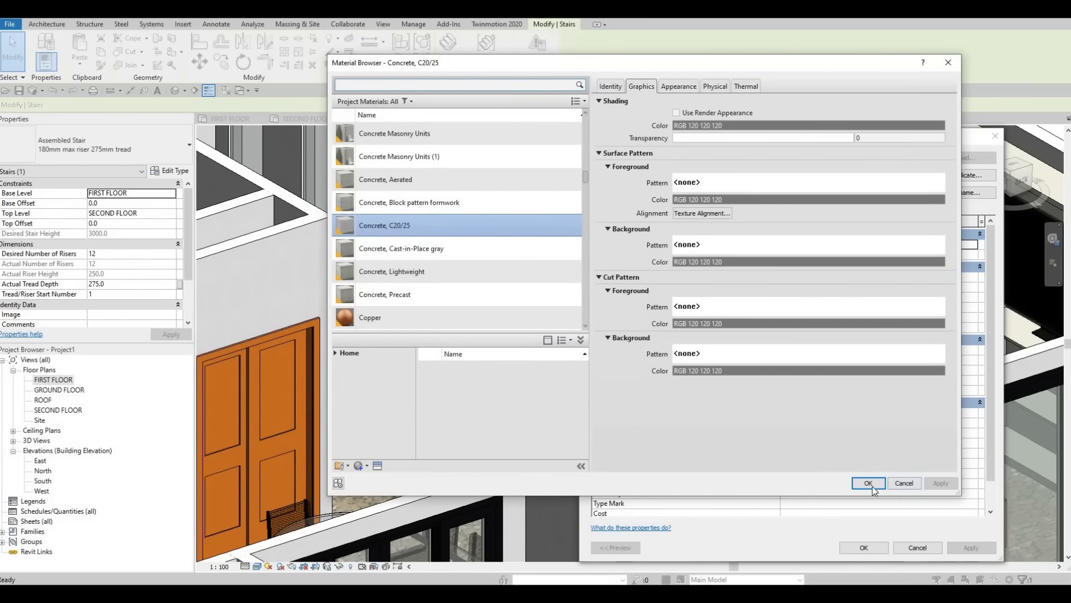
{"action": "left_click", "coordinate": [873, 486]}
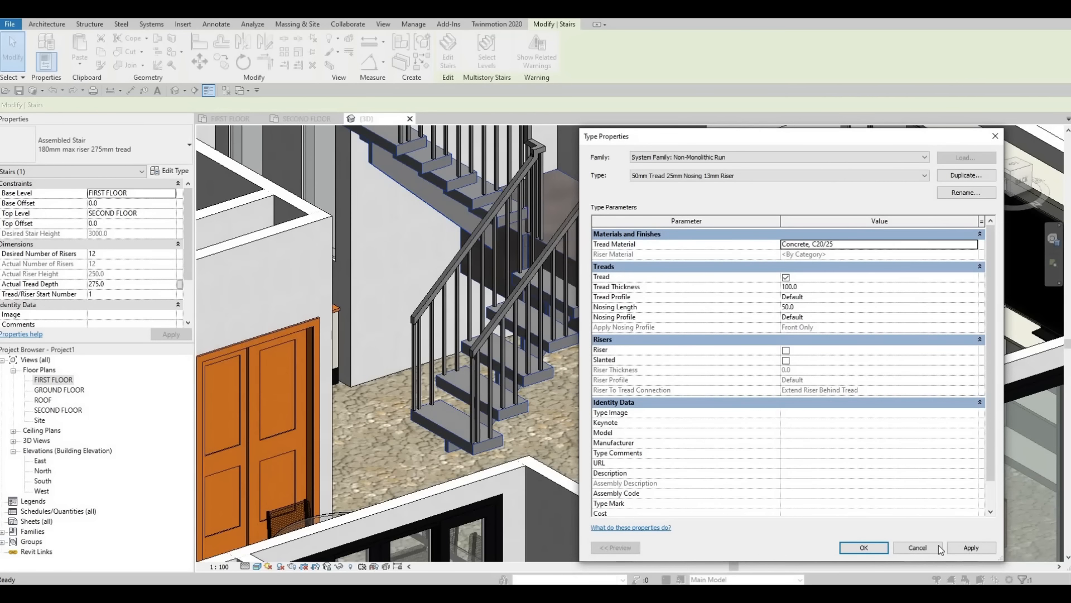
{"action": "left_click", "coordinate": [864, 547]}
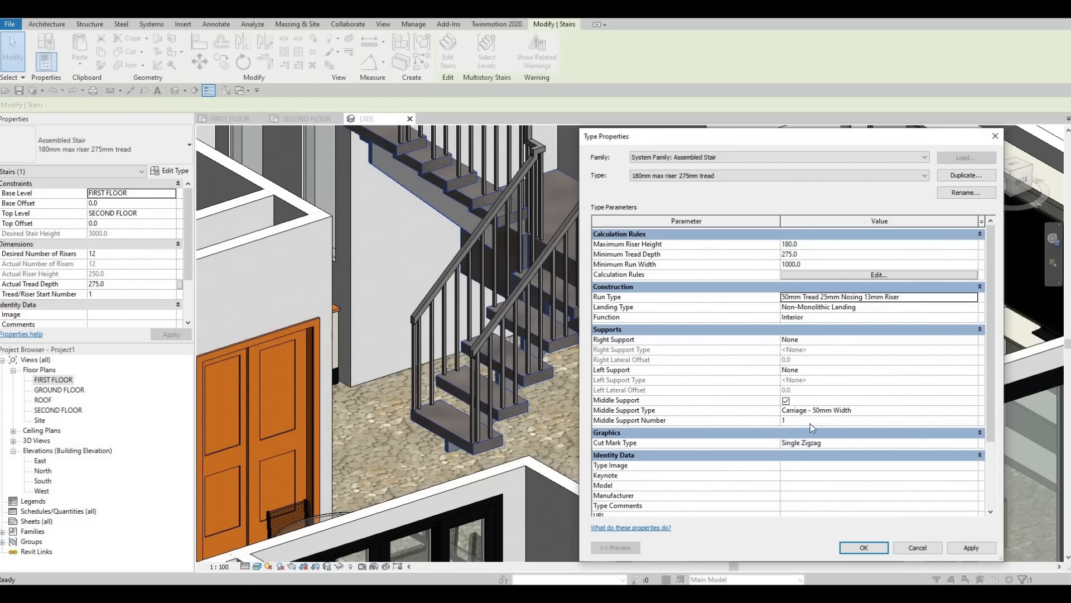
{"action": "left_click", "coordinate": [870, 547]}
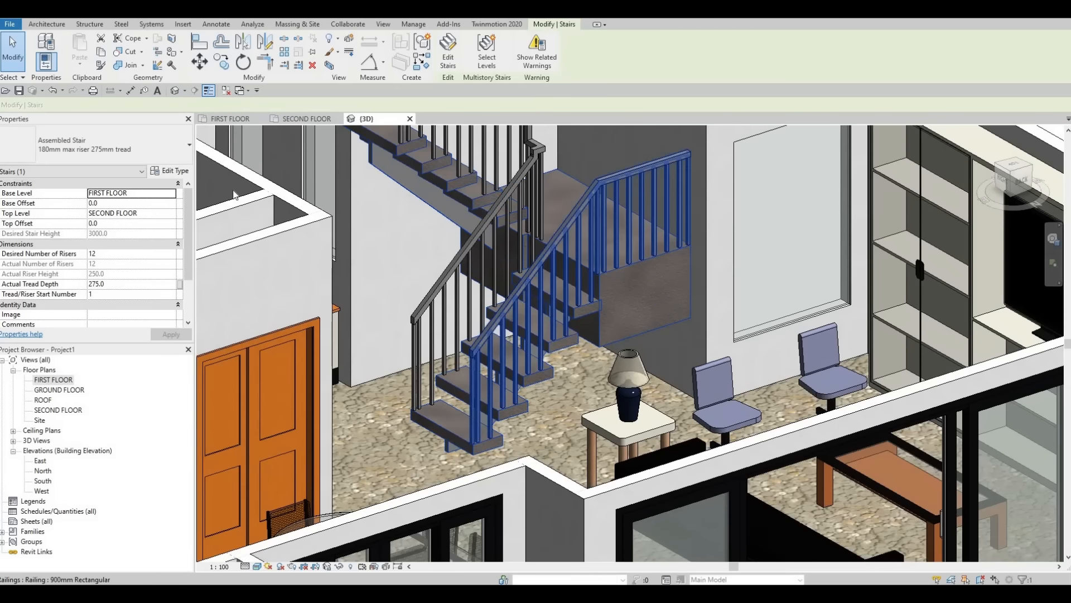
- Examine the rail structure and baluster placement settings of the stair's 900mm Rectangular railing type
{"action": "left_click", "coordinate": [543, 257]}
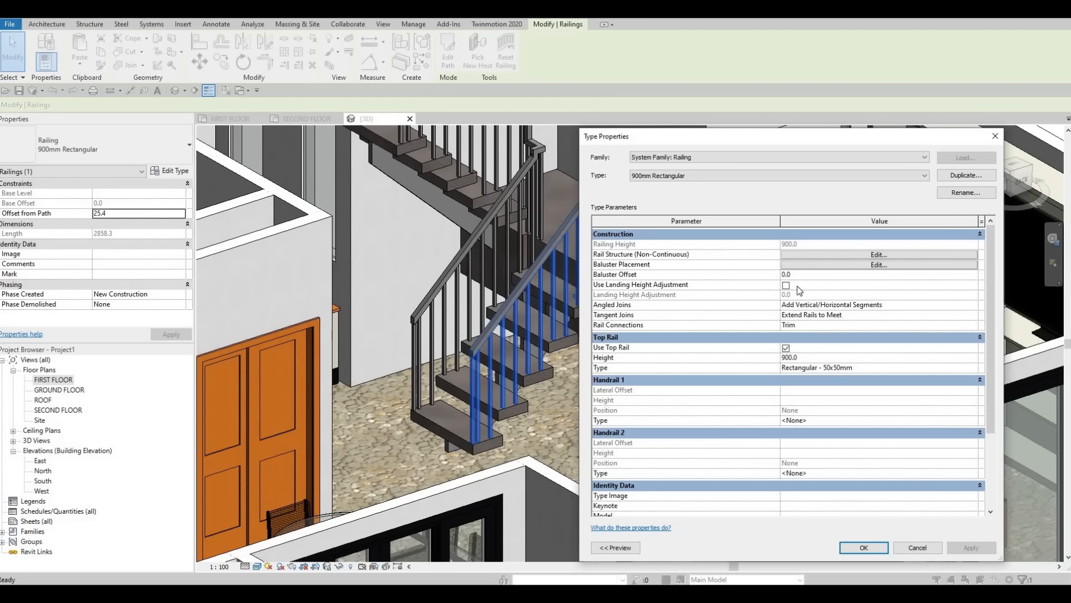
{"action": "left_click", "coordinate": [868, 257]}
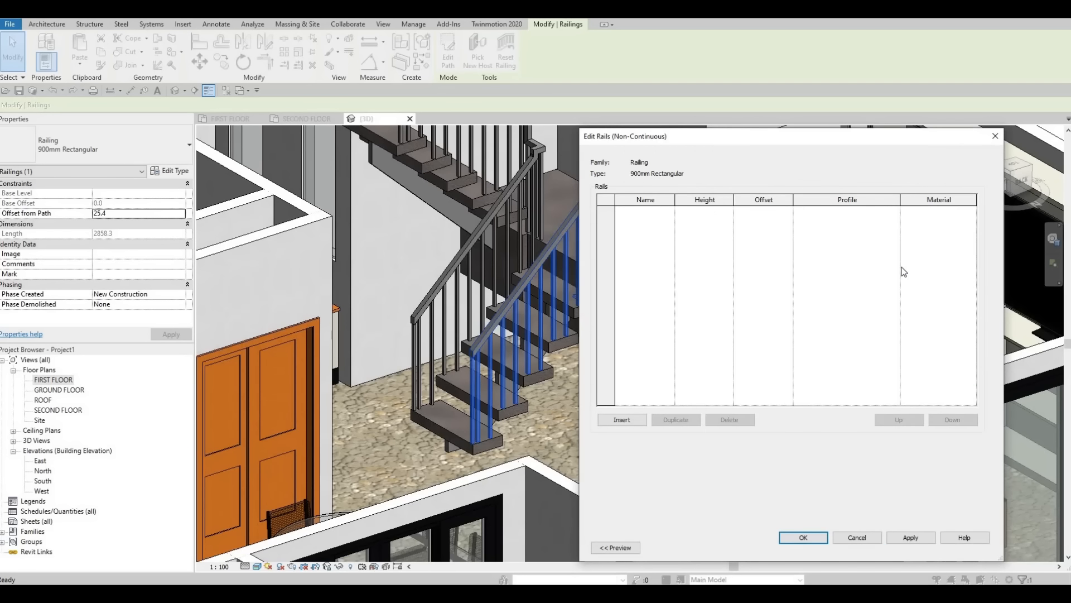
{"action": "key", "text": "Escape"}
{"action": "left_click", "coordinate": [881, 265]}
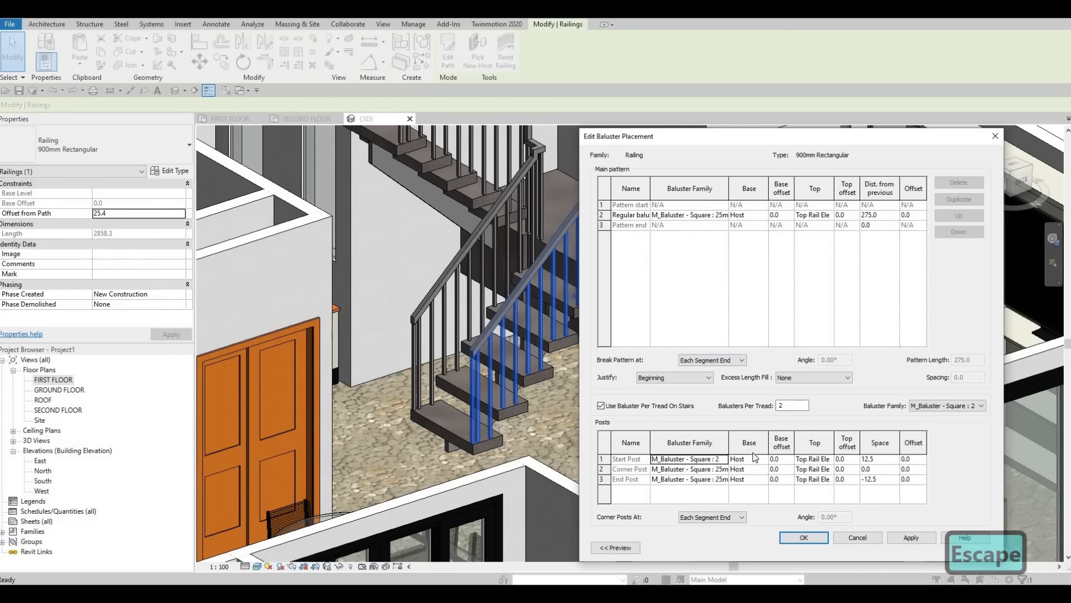
{"action": "key", "text": "Escape"}
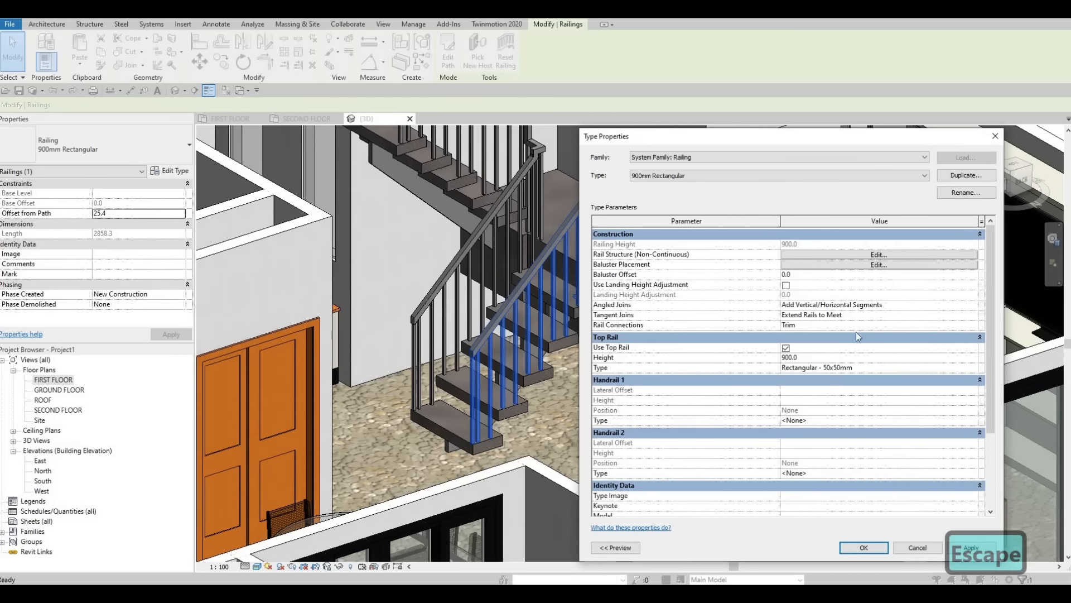
- Review the baluster families available for the regular baluster in the stair railing's main pattern, leaving the placement unchanged
{"action": "key", "text": "F1"}
{"action": "left_click", "coordinate": [787, 265]}
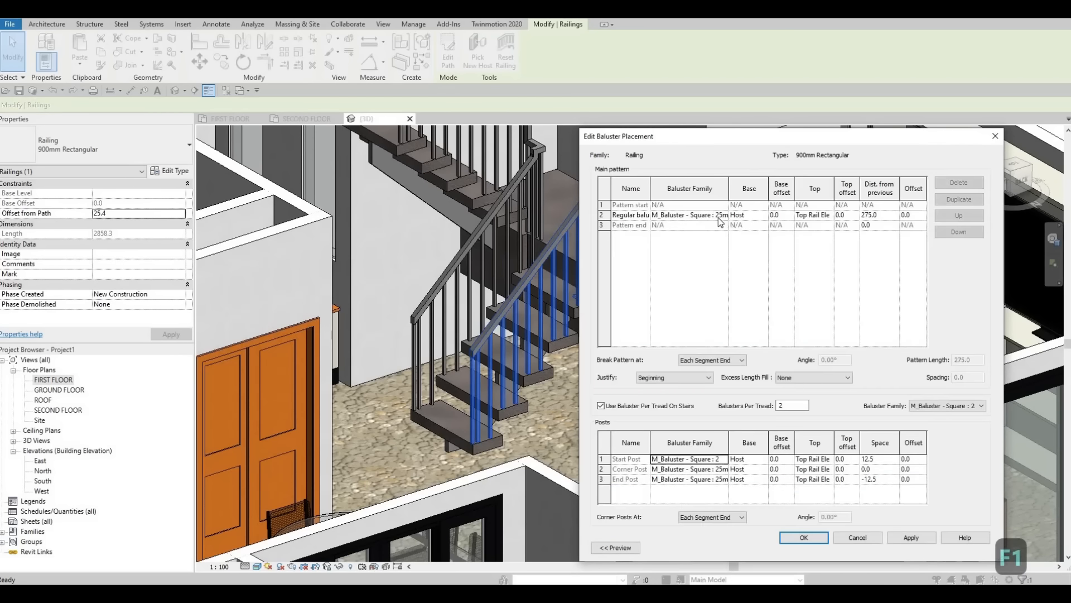
{"action": "left_click", "coordinate": [722, 217]}
{"action": "left_click", "coordinate": [724, 216]}
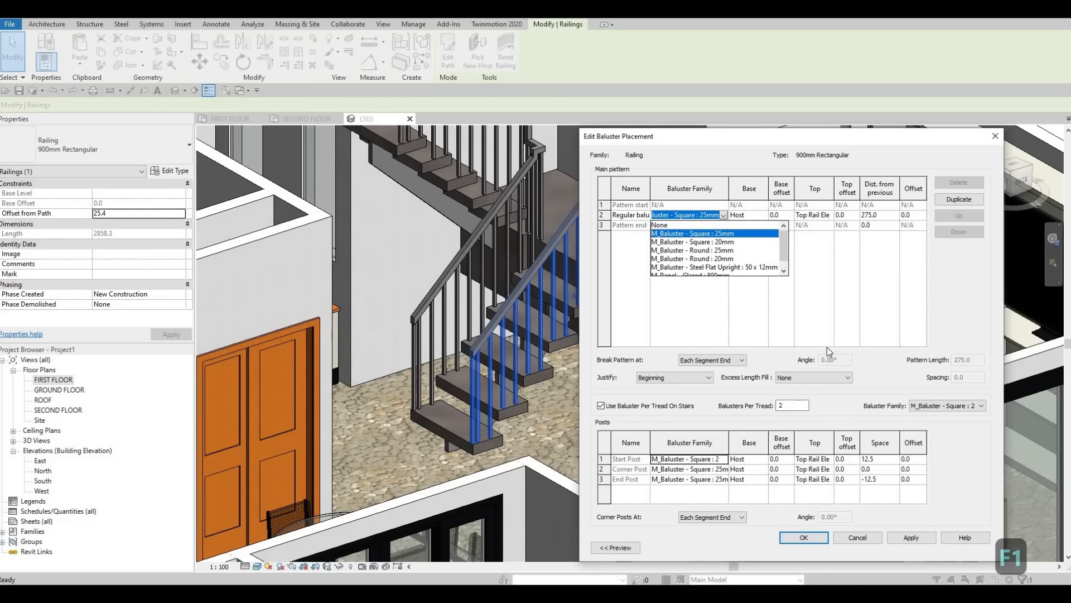
{"action": "left_click", "coordinate": [958, 195]}
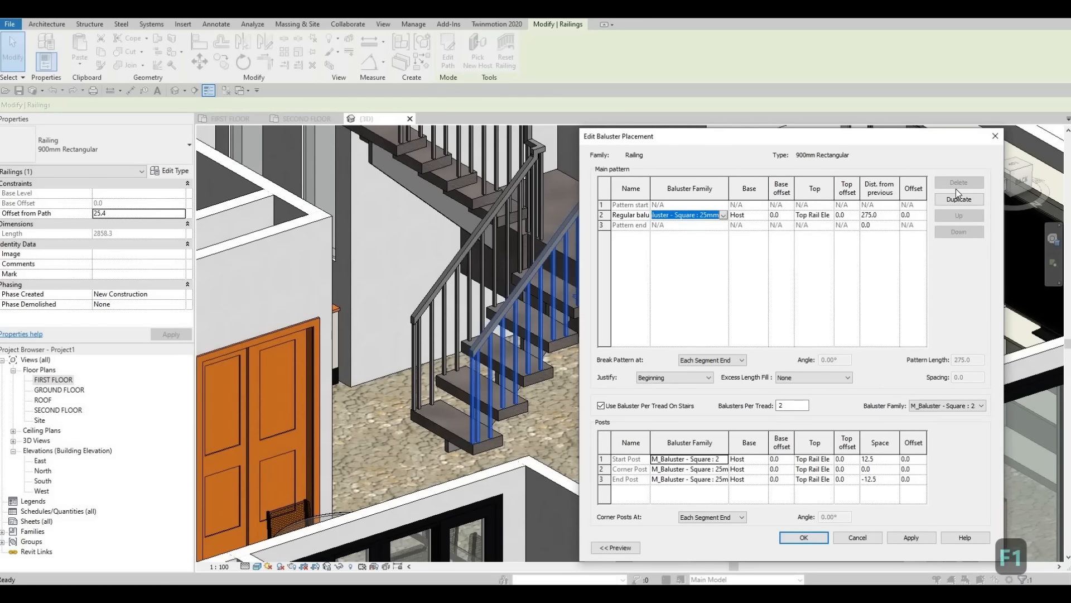
{"action": "left_click", "coordinate": [995, 135]}
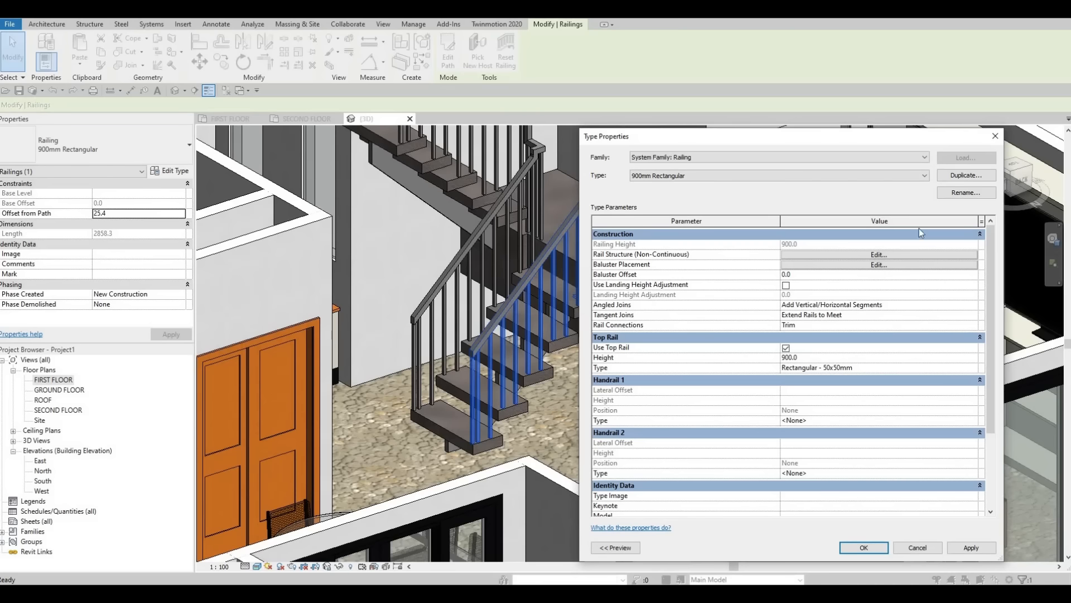
{"action": "left_click", "coordinate": [879, 264]}
{"action": "left_click", "coordinate": [995, 135]}
- Inspect the Pipe - Wall Mount handrail type settings for the stair railing's Handrail 1, and leave the railing type without changes
{"action": "left_click", "coordinate": [839, 255]}
{"action": "left_click", "coordinate": [852, 421]}
{"action": "left_click", "coordinate": [973, 421]}
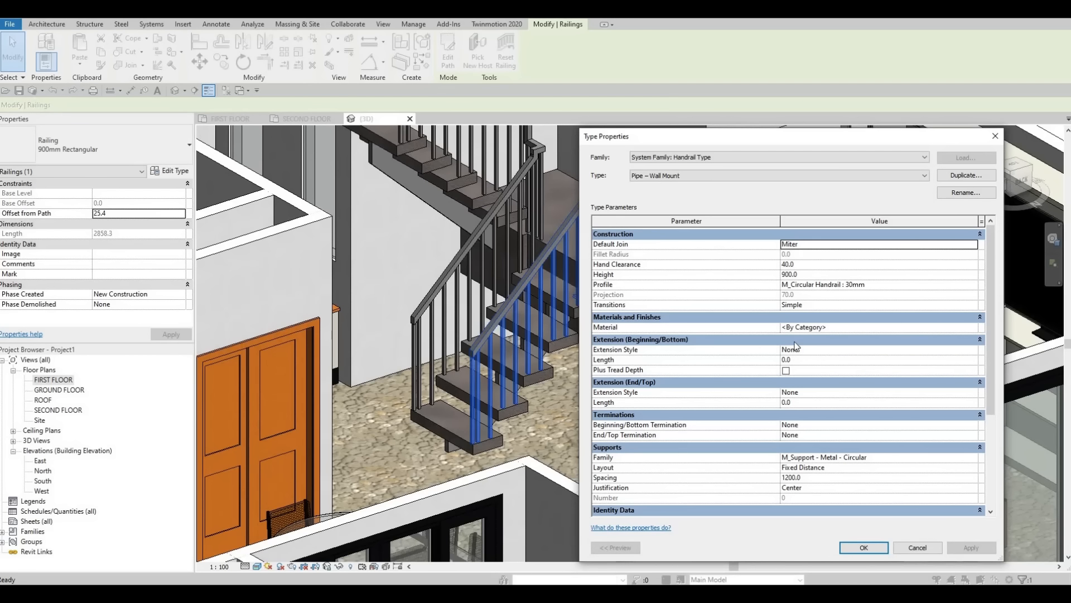
{"action": "key", "text": "Escape"}
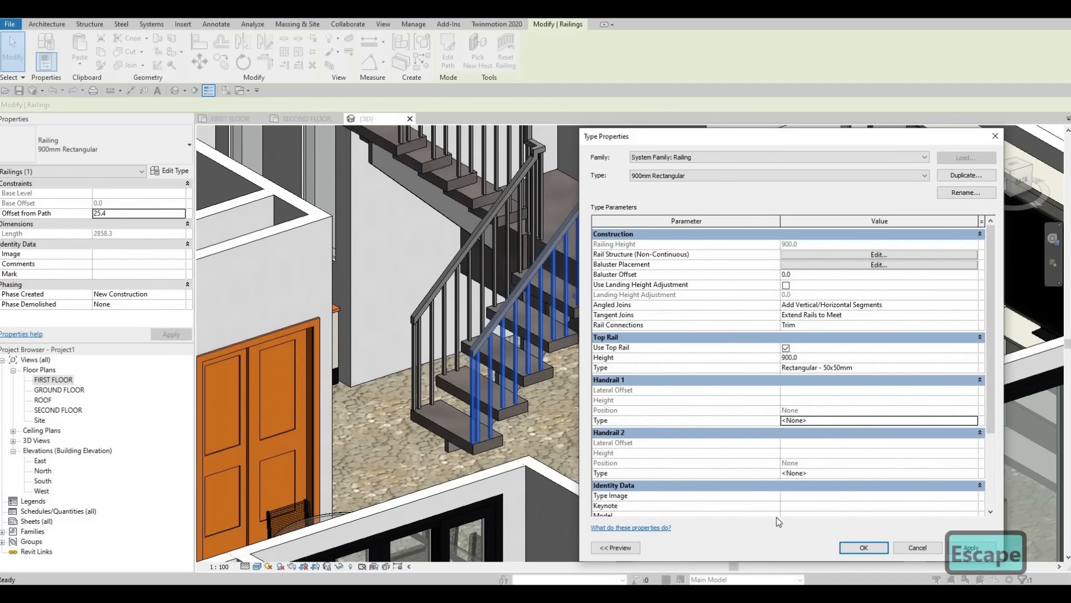
{"action": "scroll", "coordinate": [941, 535], "scroll_direction": "down", "scroll_amount": 3}
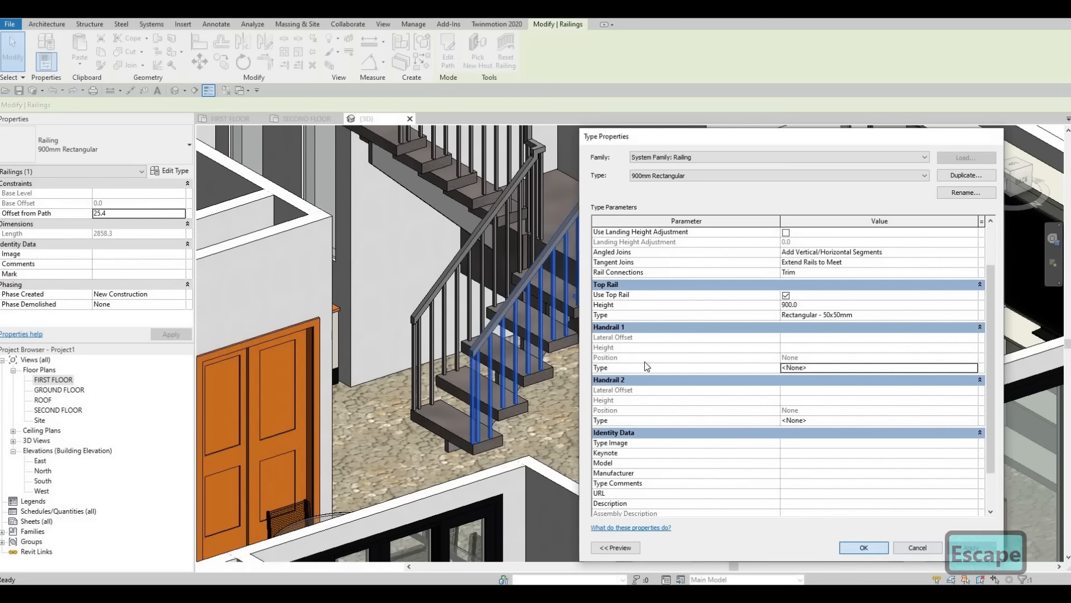
{"action": "key", "text": "Escape"}
{"action": "key", "text": "Escape"}
- Examine the restyled stair, its railings and the surrounding living and dining area in 3D from several angles
{"action": "middle_click_drag", "start_coordinate": [647, 368], "coordinate": [781, 378], "text": "shift"}
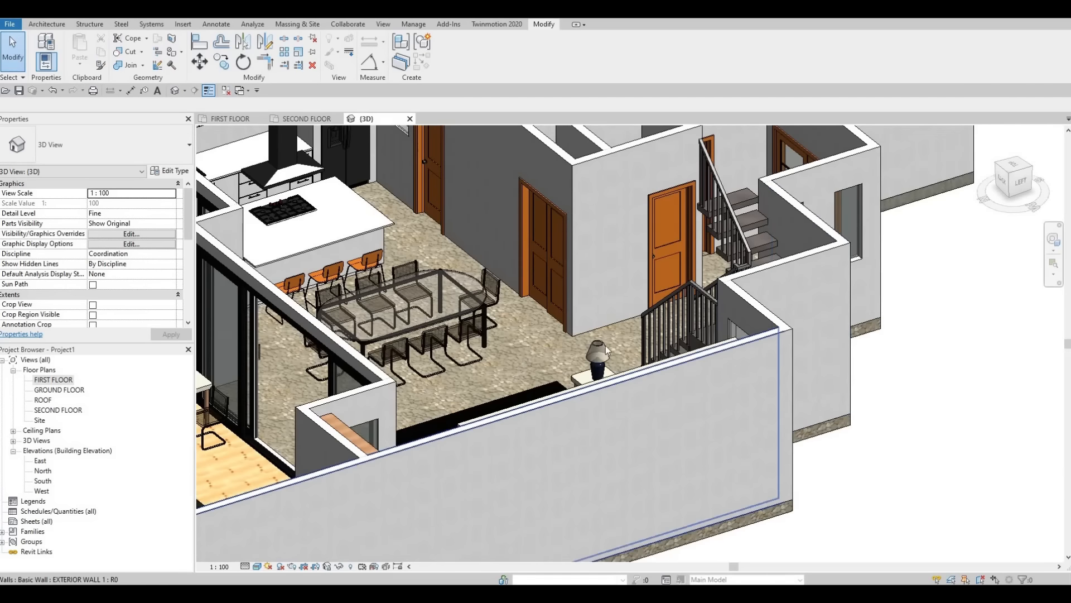
{"action": "middle_click_drag", "start_coordinate": [605, 346], "coordinate": [591, 307], "text": "shift"}
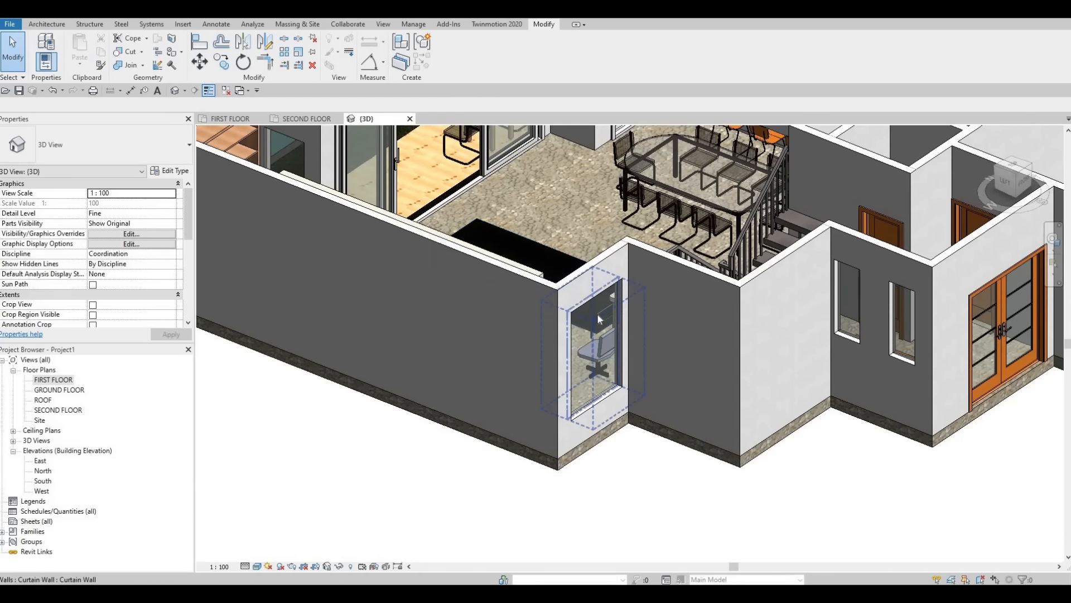
{"action": "mouse_move", "coordinate": [714, 384]}
{"action": "middle_mouse_down", "text": "shift"}
{"action": "mouse_move", "coordinate": [824, 363]}
{"action": "mouse_move", "coordinate": [748, 391]}
{"action": "mouse_move", "coordinate": [728, 410]}
{"action": "mouse_move", "coordinate": [705, 394]}
{"action": "middle_mouse_up", "text": "shift"}
{"action": "scroll", "coordinate": [813, 370], "scroll_direction": "down", "scroll_amount": 1}
{"action": "scroll", "coordinate": [705, 393], "scroll_direction": "up", "scroll_amount": 5}
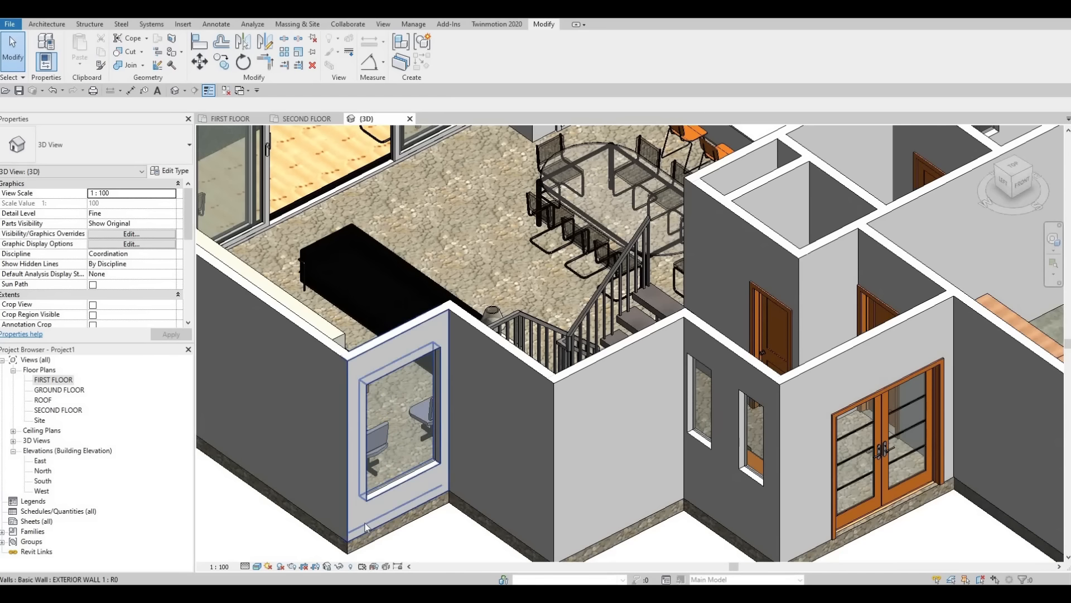
{"action": "scroll", "coordinate": [382, 365], "scroll_direction": "down", "scroll_amount": 2}
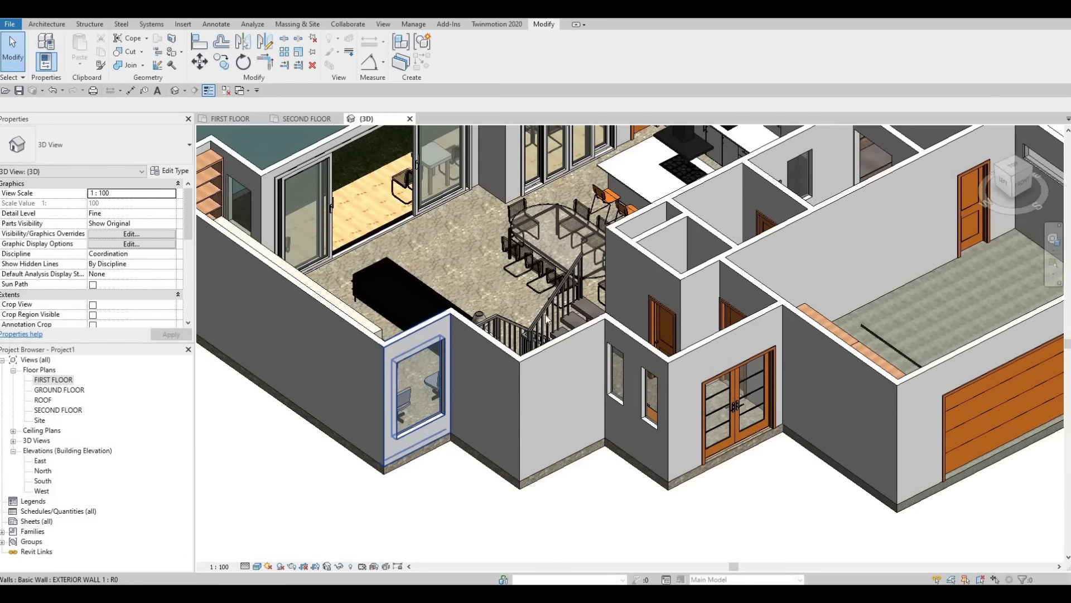
{"action": "middle_click_drag", "start_coordinate": [664, 362], "coordinate": [724, 377], "text": "shift"}
{"action": "middle_click_drag", "start_coordinate": [696, 207], "coordinate": [694, 273]}
{"action": "scroll", "coordinate": [692, 273], "scroll_direction": "down", "scroll_amount": 1}
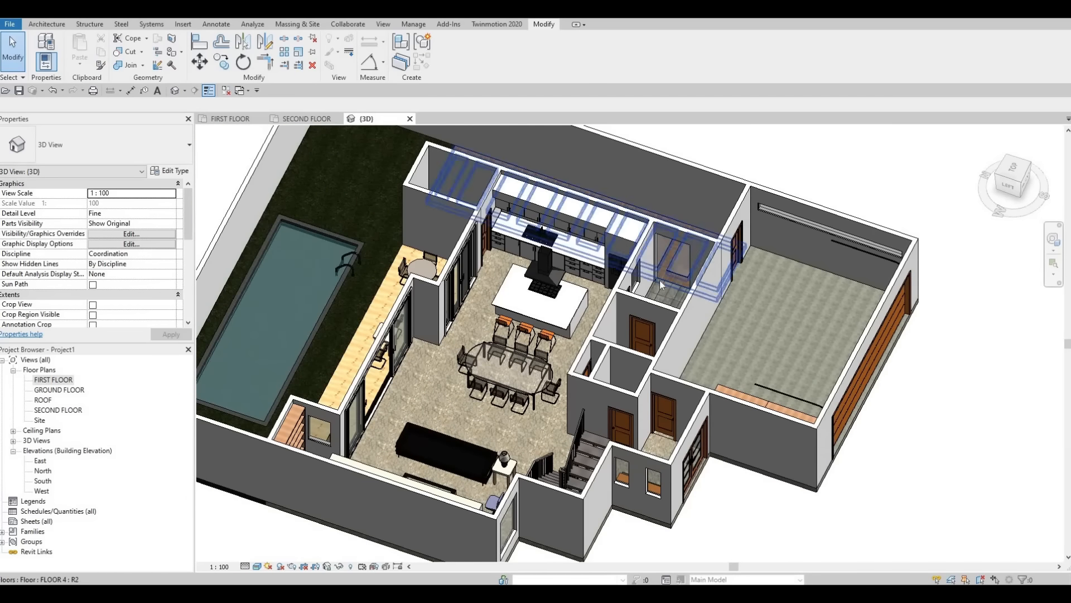
- Inspect the bathroom and the small rooms between the kitchen and the garage in the 3D view
{"action": "scroll", "coordinate": [660, 282], "scroll_direction": "up", "scroll_amount": 2}
{"action": "middle_click_drag", "start_coordinate": [584, 248], "coordinate": [558, 233], "text": "shift"}
{"action": "scroll", "coordinate": [551, 222], "scroll_direction": "up", "scroll_amount": 5}
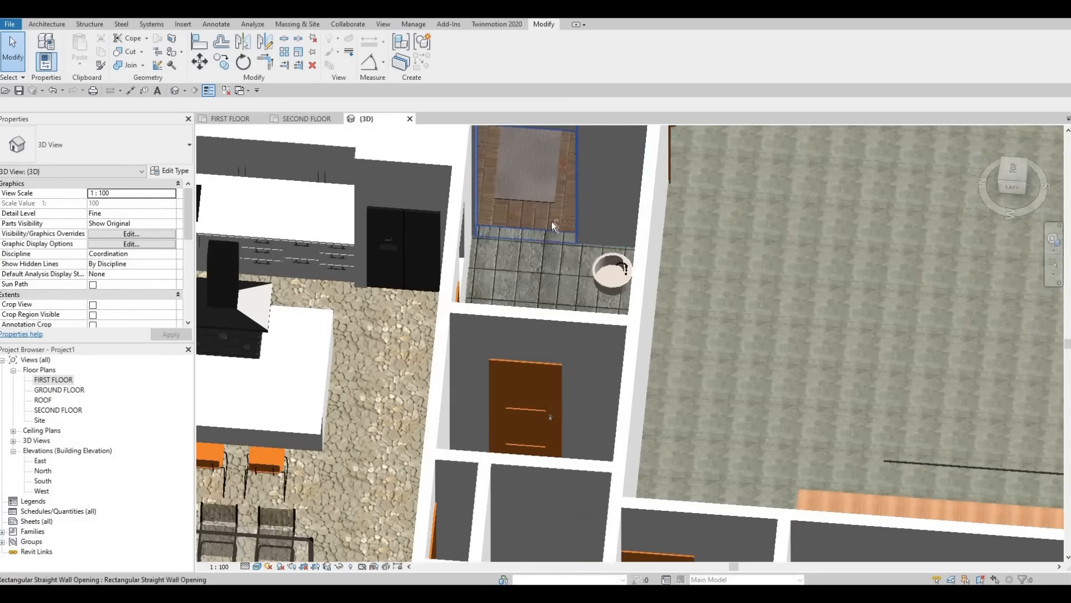
{"action": "left_click", "coordinate": [598, 250]}
{"action": "middle_click_drag", "start_coordinate": [620, 403], "coordinate": [502, 340], "text": "shift"}
{"action": "middle_click_drag", "start_coordinate": [625, 368], "coordinate": [683, 398]}
{"action": "scroll", "coordinate": [681, 335], "scroll_direction": "down", "scroll_amount": 1}
{"action": "middle_click_drag", "start_coordinate": [664, 240], "coordinate": [634, 312]}
{"action": "key", "text": "Escape"}
- Review the entrance, kitchen and pool side in 3D, ending with an overview of the whole first floor
{"action": "scroll", "coordinate": [519, 368], "scroll_direction": "down", "scroll_amount": 1}
{"action": "middle_click_drag", "start_coordinate": [454, 399], "coordinate": [672, 254]}
{"action": "scroll", "coordinate": [605, 377], "scroll_direction": "down", "scroll_amount": 2}
{"action": "middle_click_drag", "start_coordinate": [612, 315], "coordinate": [660, 386]}
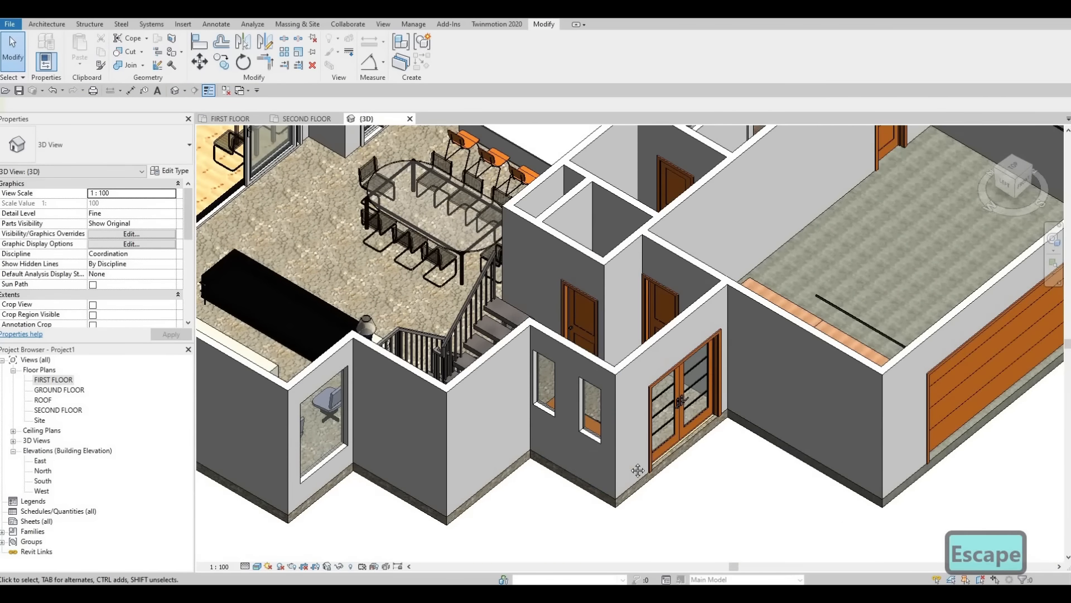
{"action": "middle_click_drag", "start_coordinate": [661, 326], "coordinate": [649, 536]}
{"action": "middle_click_drag", "start_coordinate": [781, 404], "coordinate": [757, 352], "text": "shift"}
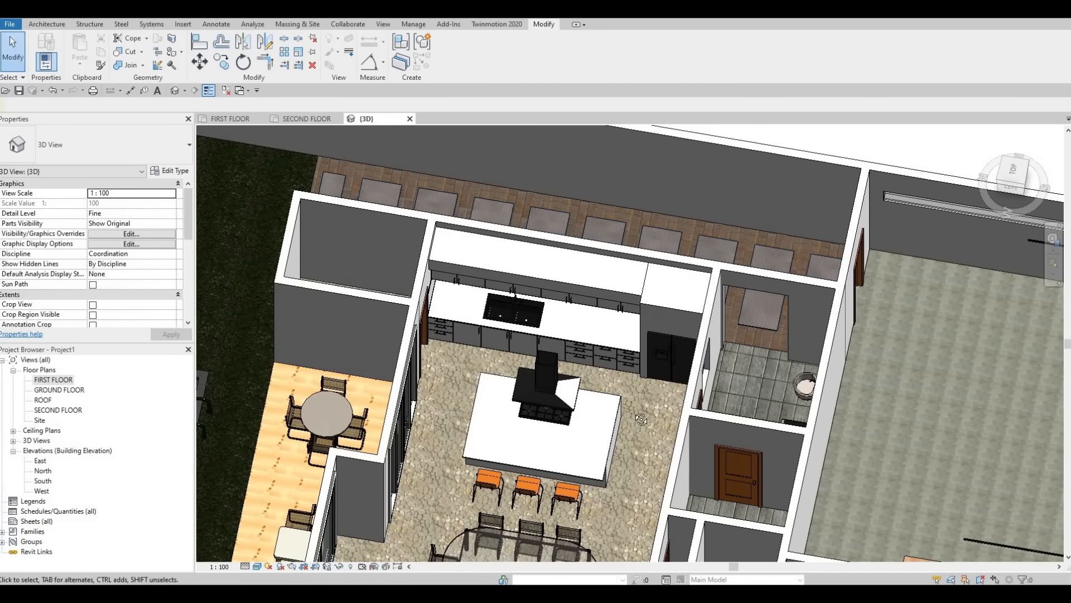
{"action": "middle_click_drag", "start_coordinate": [641, 419], "coordinate": [832, 342], "text": "shift"}
{"action": "scroll", "coordinate": [840, 315], "scroll_direction": "down", "scroll_amount": 1}
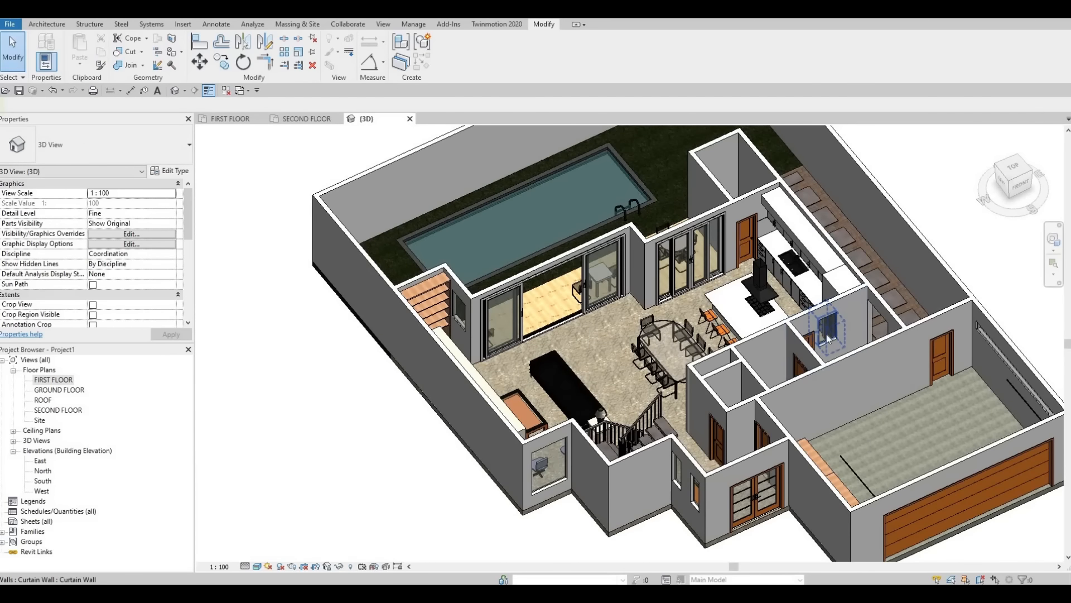
{"action": "scroll", "coordinate": [828, 339], "scroll_direction": "up", "scroll_amount": 3}
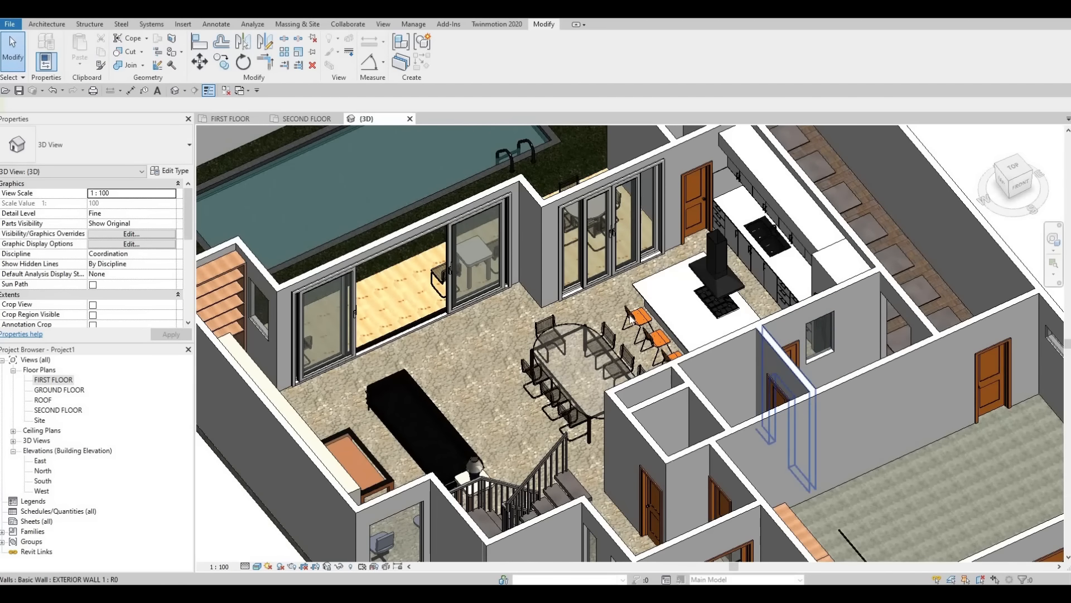
{"action": "scroll", "coordinate": [589, 316], "scroll_direction": "down", "scroll_amount": 4}
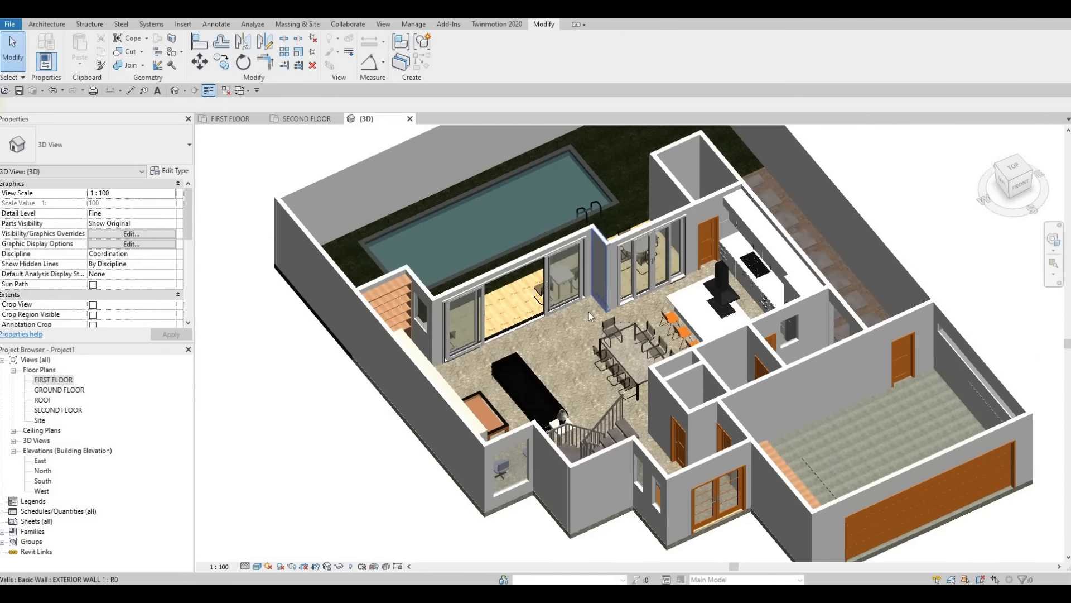
{"action": "middle_click_drag", "start_coordinate": [621, 282], "coordinate": [589, 316]}
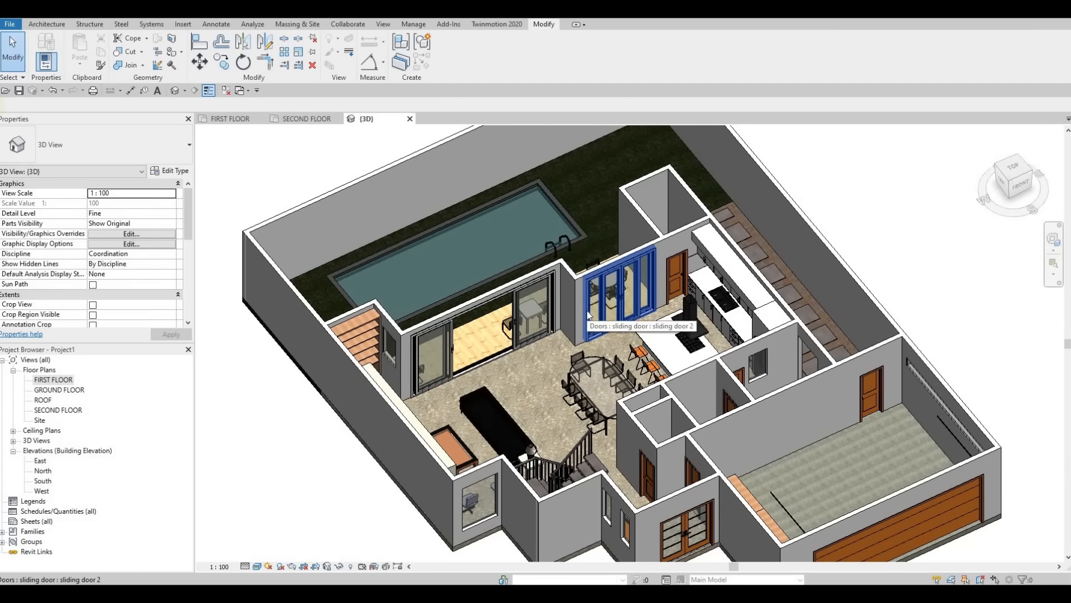